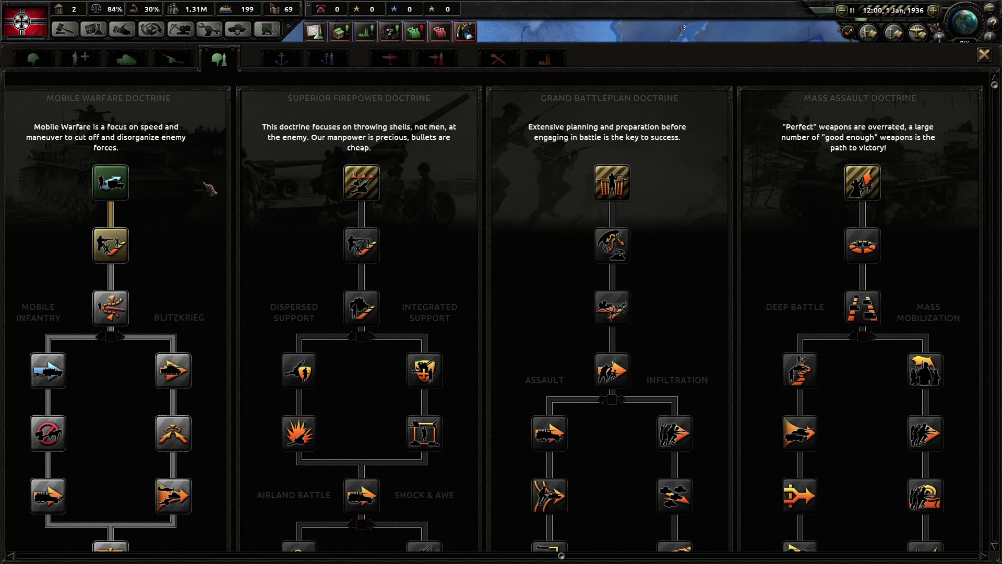
# Step: Examine the Mobile Warfare doctrine tree from its first technologies down to Modern Blitzkrieg, including the Armored Spearhead effects
pyautogui.scroll(1, 201, 206)
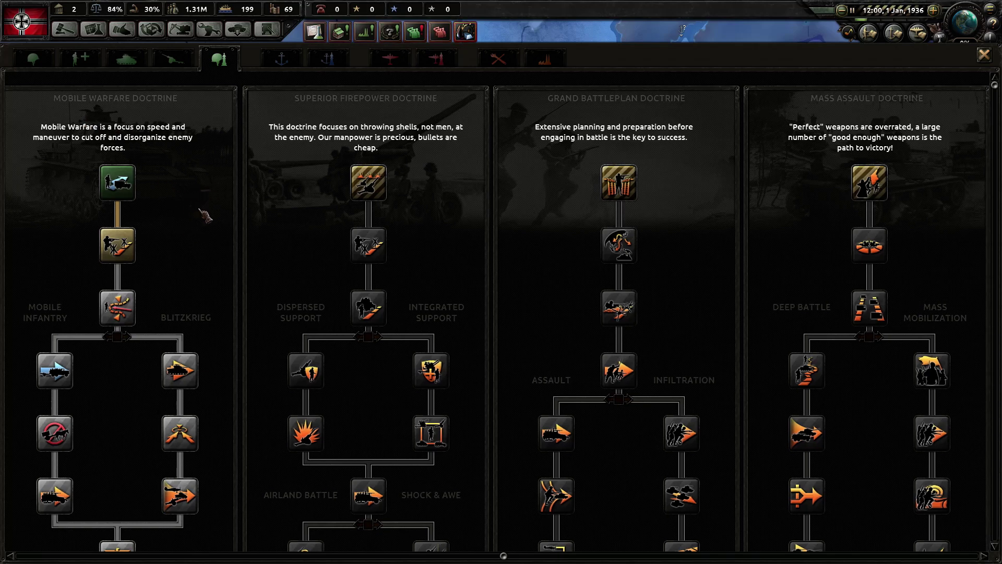
pyautogui.scroll(3, 204, 215)
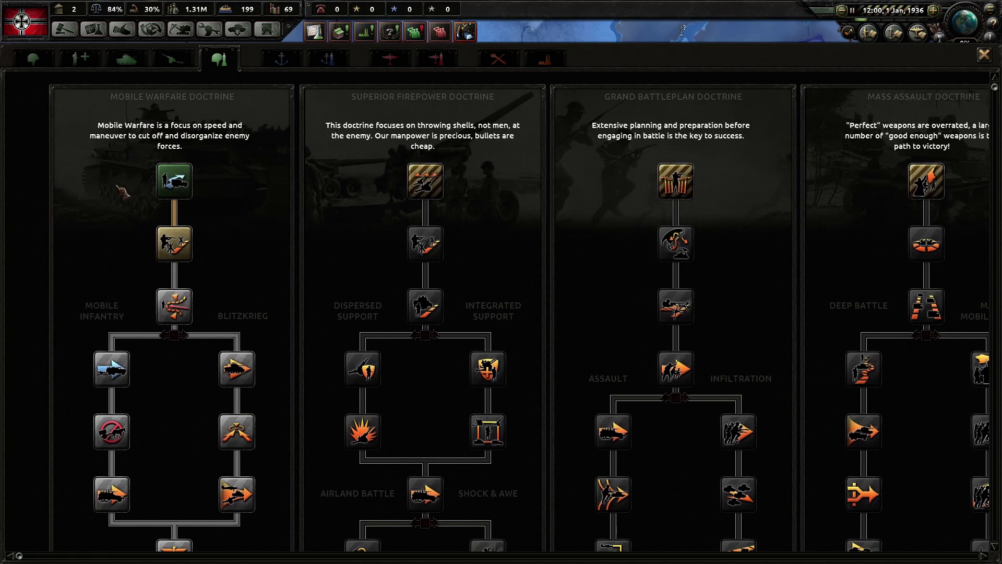
pyautogui.scroll(-5, 130, 228)
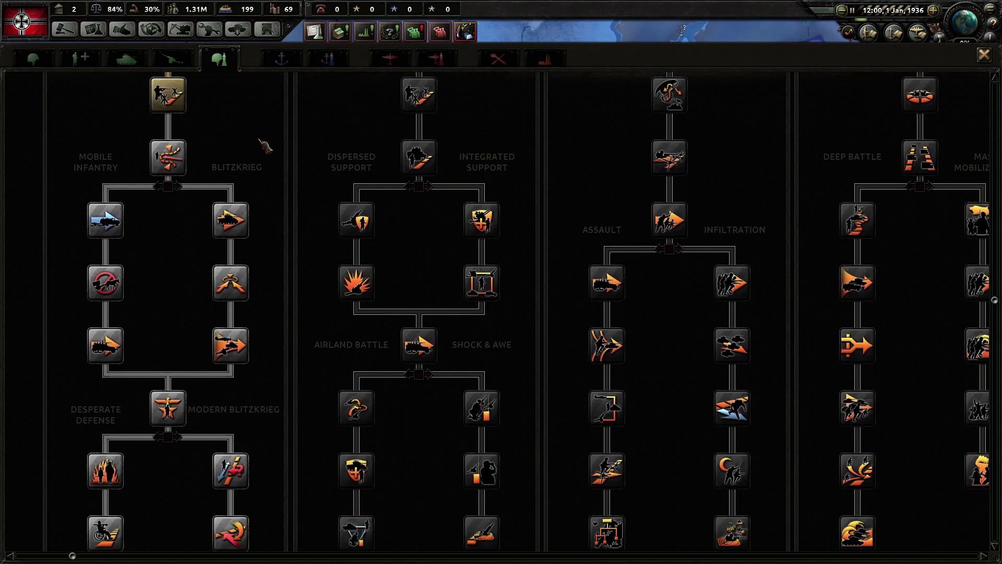
pyautogui.scroll(-3, 313, 156)
pyautogui.scroll(6, 316, 279)
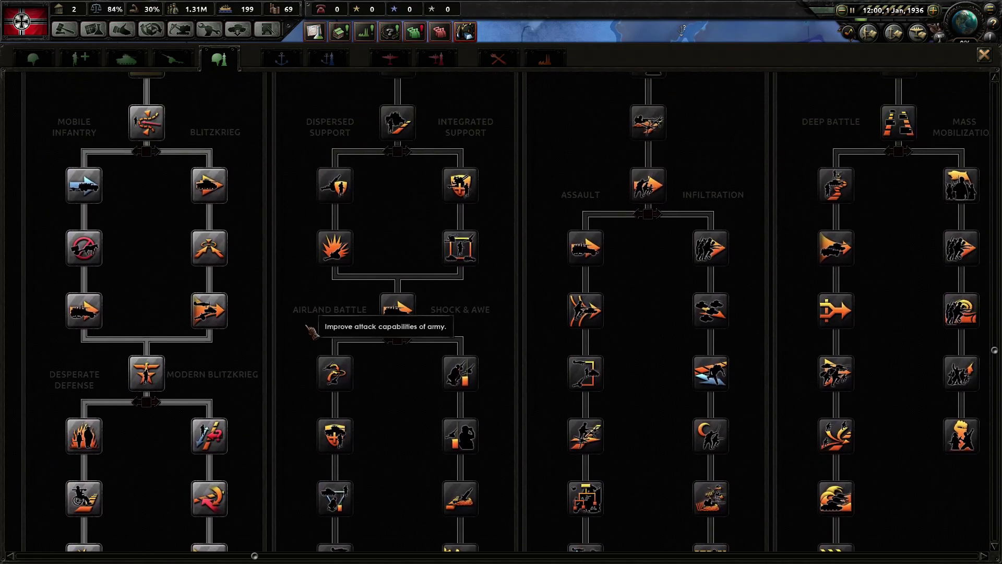
pyautogui.scroll(1, 299, 271)
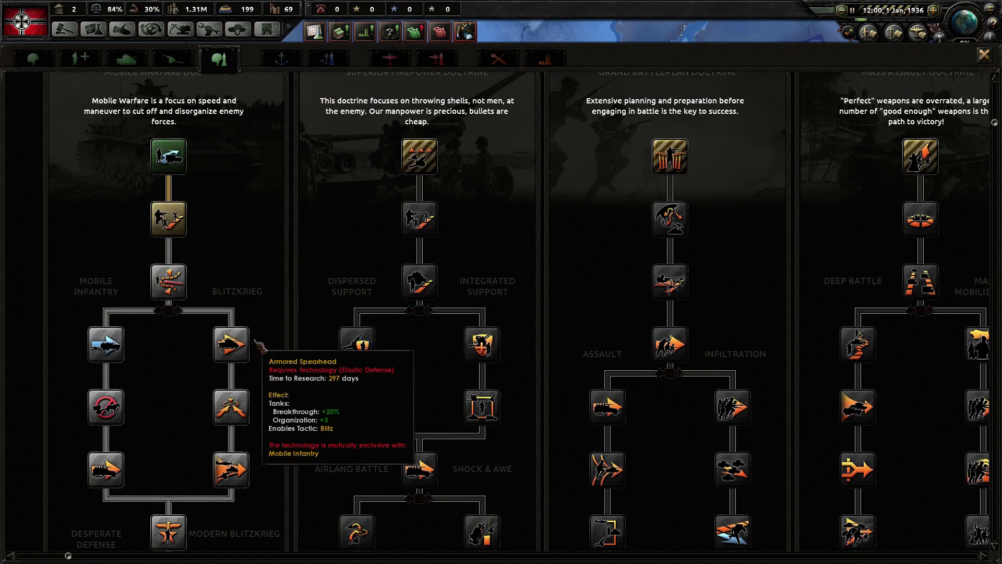
pyautogui.scroll(-4, 309, 212)
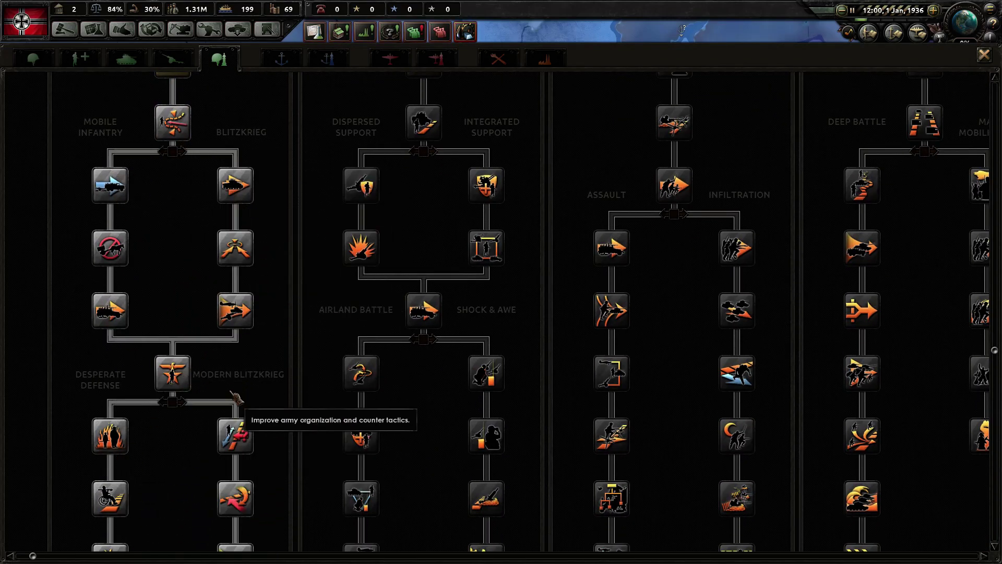
pyautogui.scroll(-3, 234, 415)
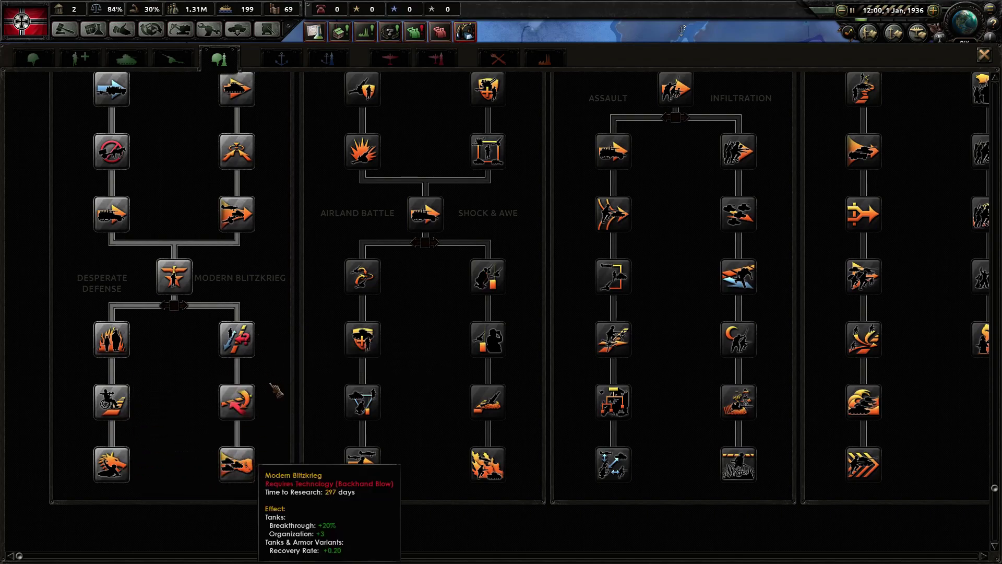
# Step: Look over the Superior Firepower, Grand Battleplan and Mass Assault doctrine trees, including the Grand Assault technology
pyautogui.scroll(3, 269, 365)
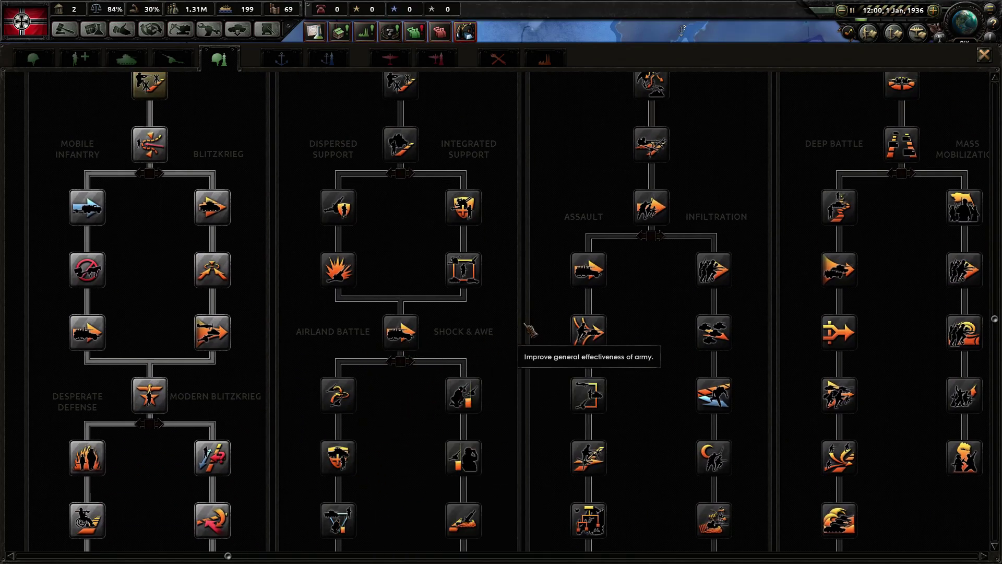
pyautogui.scroll(3, 349, 251)
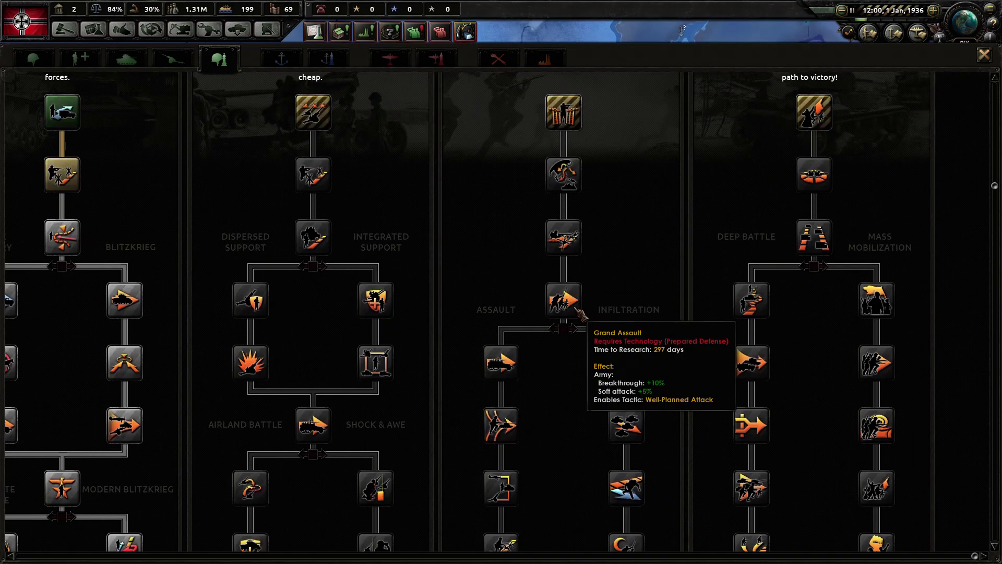
pyautogui.scroll(-7, 828, 324)
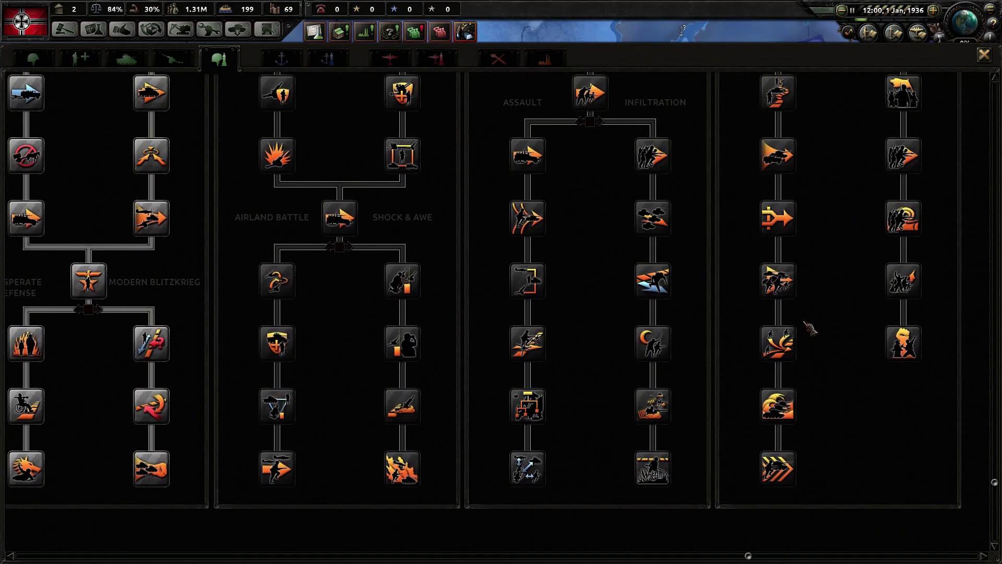
pyautogui.scroll(9, 717, 225)
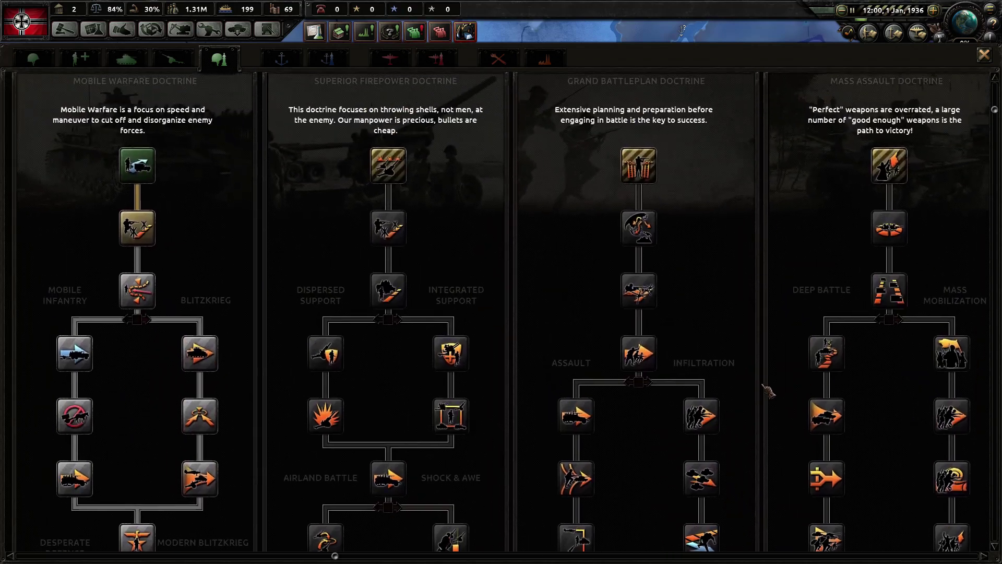
pyautogui.moveTo(558, 265); pyautogui.dragTo(537, 217)
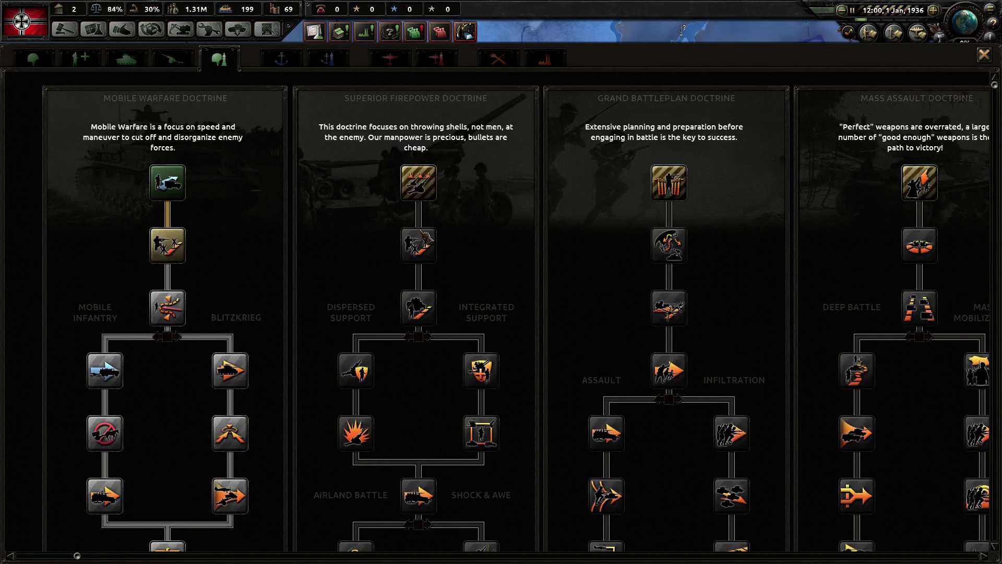
# Step: Switch to the Excel workbook and examine the Mobile Warfare bonuses and branch combinations on the hoi4 doc sheet
pyautogui.hotkey('alt', 'Tab')
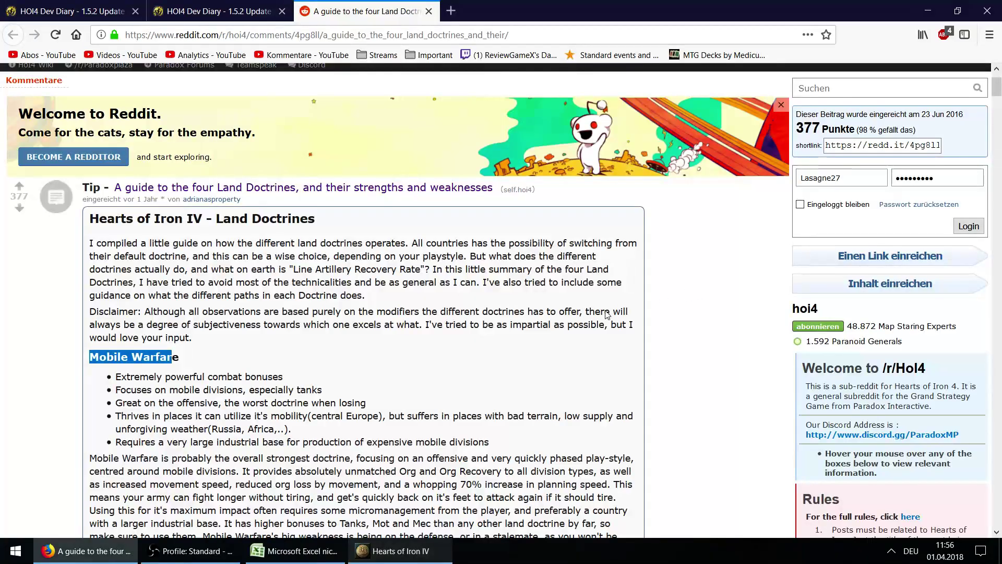
pyautogui.click(295, 551)
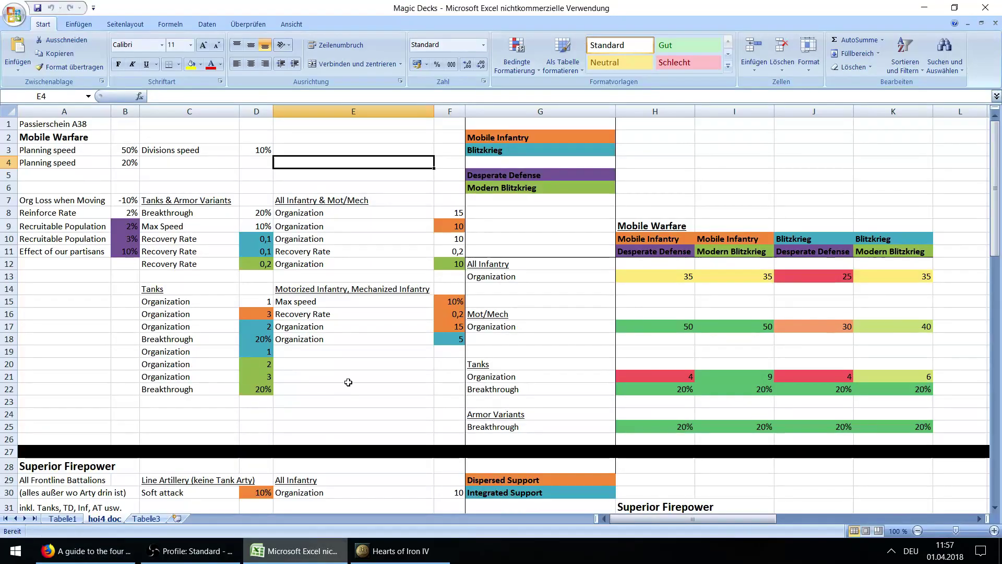
pyautogui.click(97, 137)
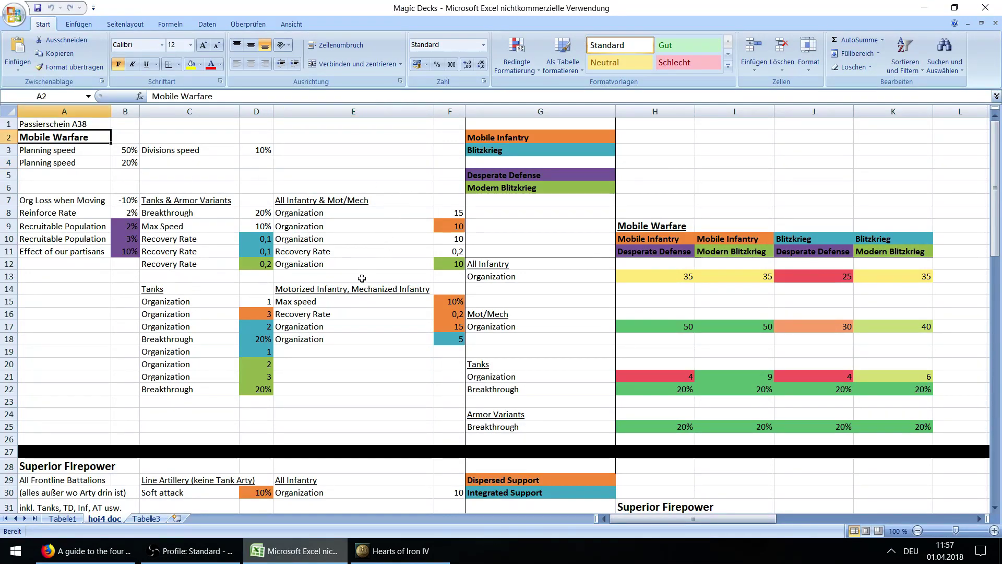
pyautogui.click(338, 373)
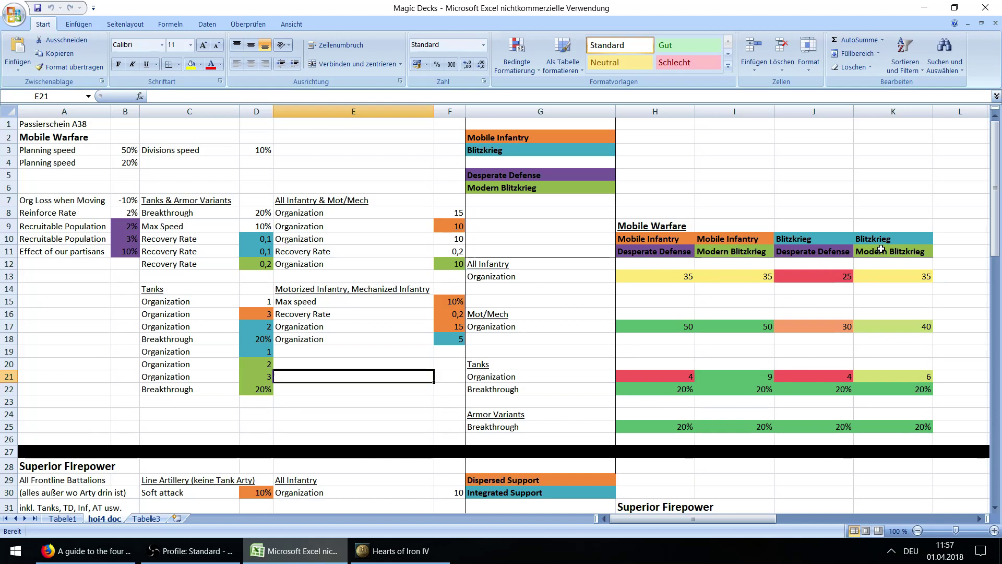
pyautogui.click(642, 243)
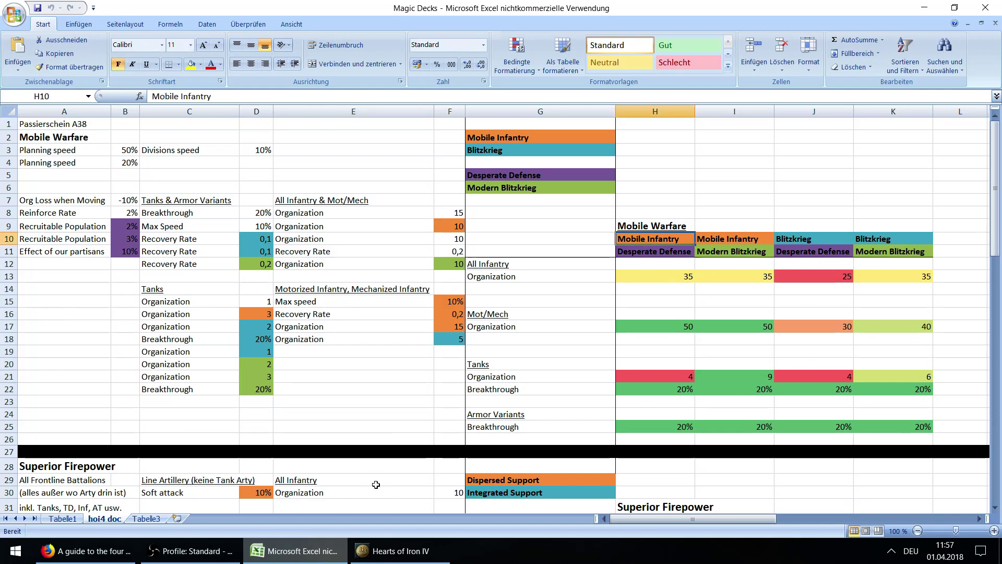
# Step: Check the Mobile Warfare branches in Hearts of Iron IV, and return to the branch comparison table in Excel
pyautogui.click(397, 550)
pyautogui.scroll(-4, 220, 394)
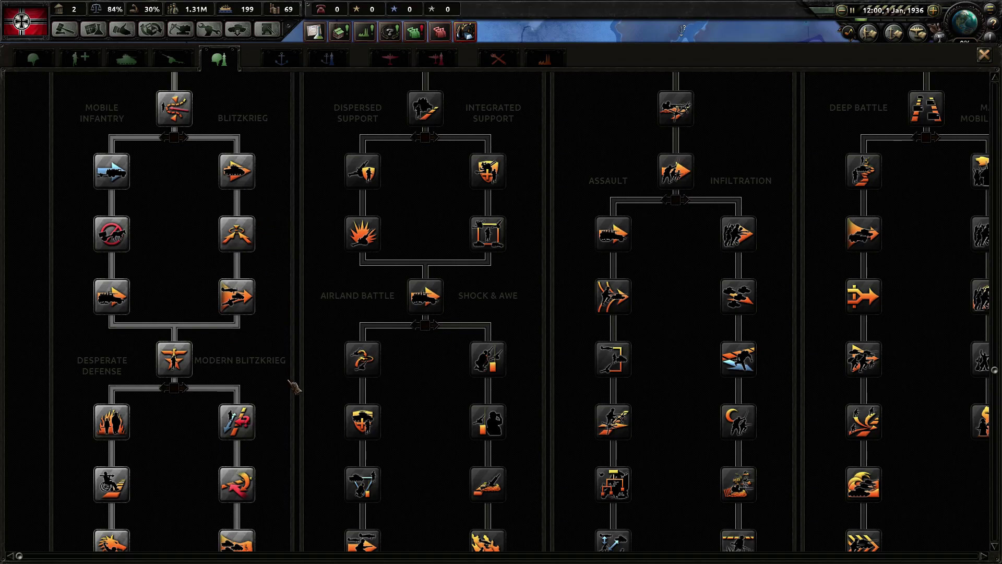
pyautogui.hotkey('alt', 'Tab')
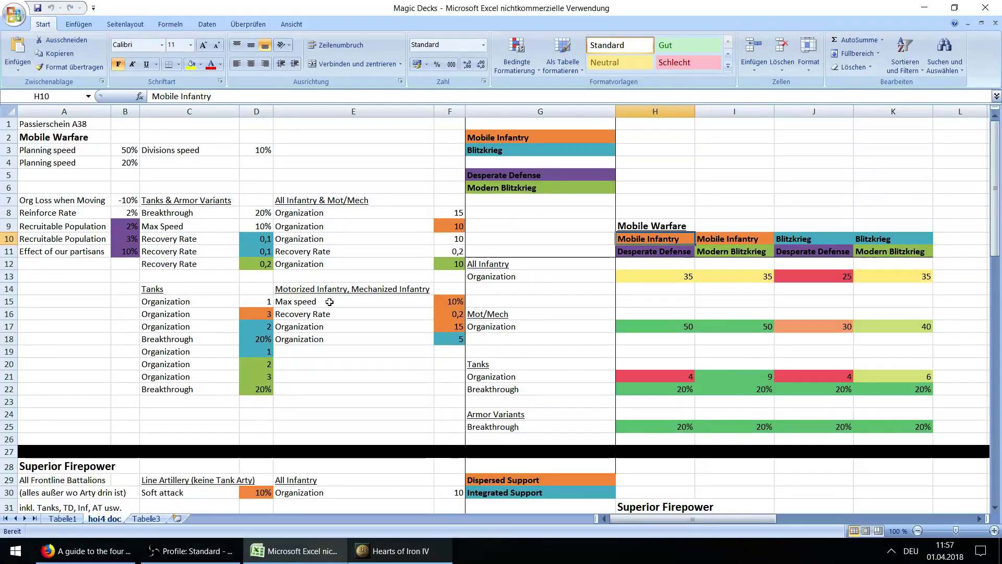
pyautogui.click(667, 287)
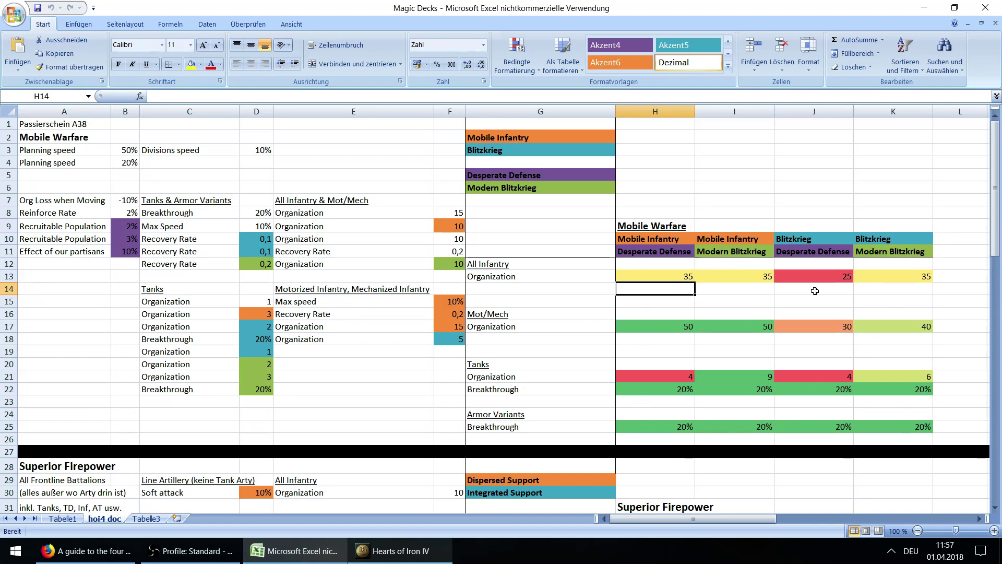
# Step: Review the general Mobile Warfare bonuses for divisions speed, organization loss when moving and reinforce rate
pyautogui.click(187, 150)
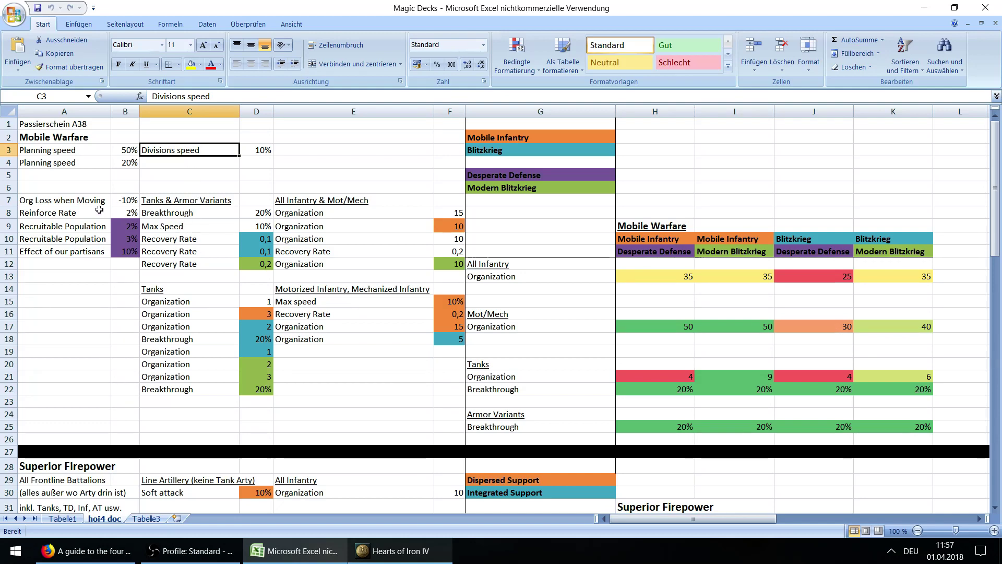
pyautogui.click(82, 213)
pyautogui.click(90, 202)
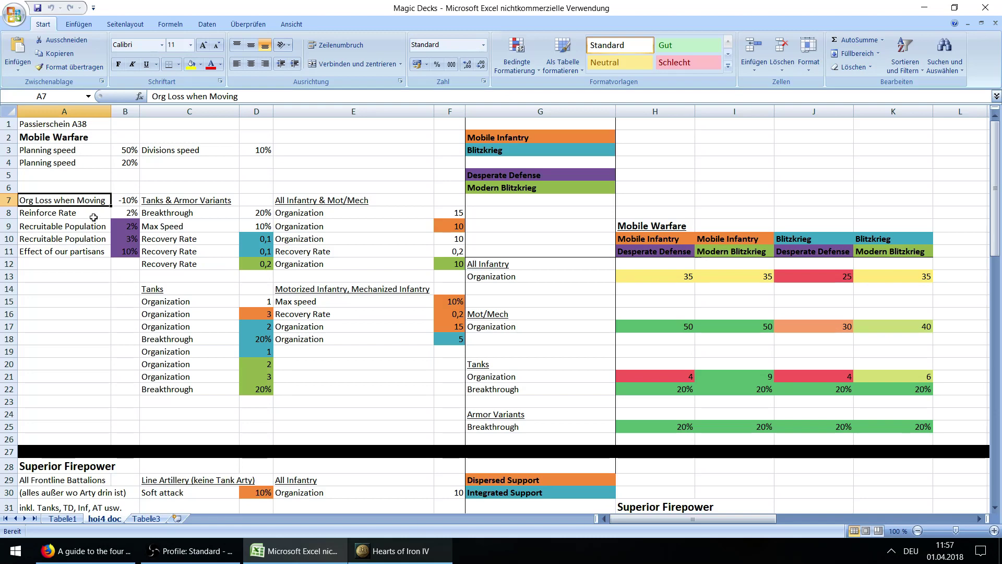
pyautogui.click(93, 212)
pyautogui.click(174, 151)
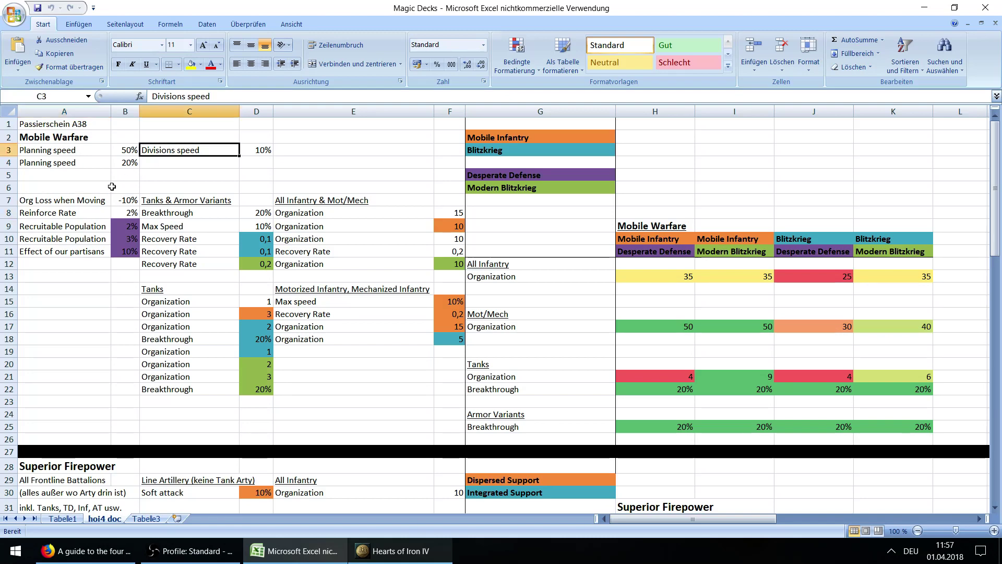
pyautogui.click(93, 202)
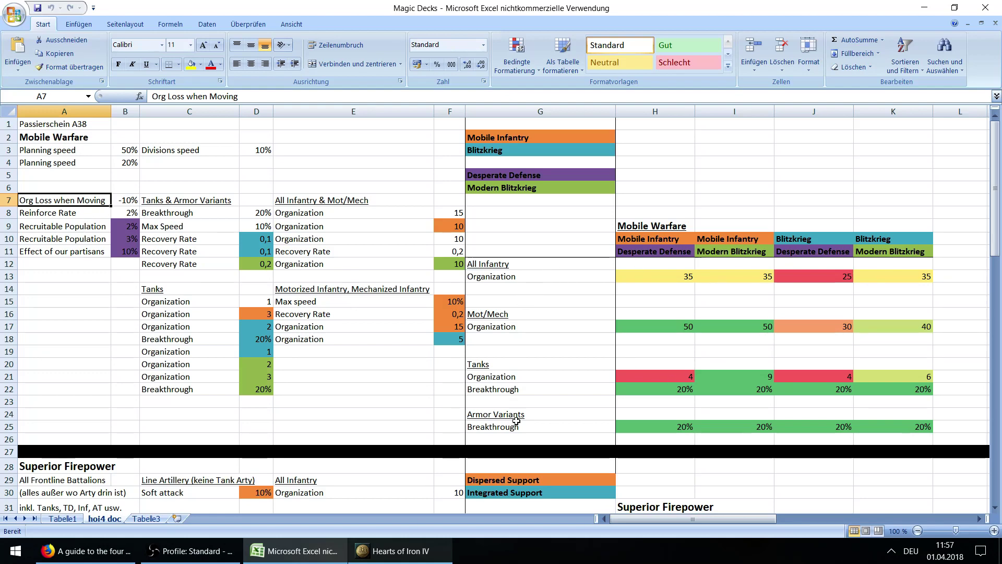
# Step: Review the Desperate Defense bonuses for recruitable population and the effect of partisans
pyautogui.click(72, 255)
pyautogui.click(76, 238)
pyautogui.click(79, 229)
pyautogui.click(94, 288)
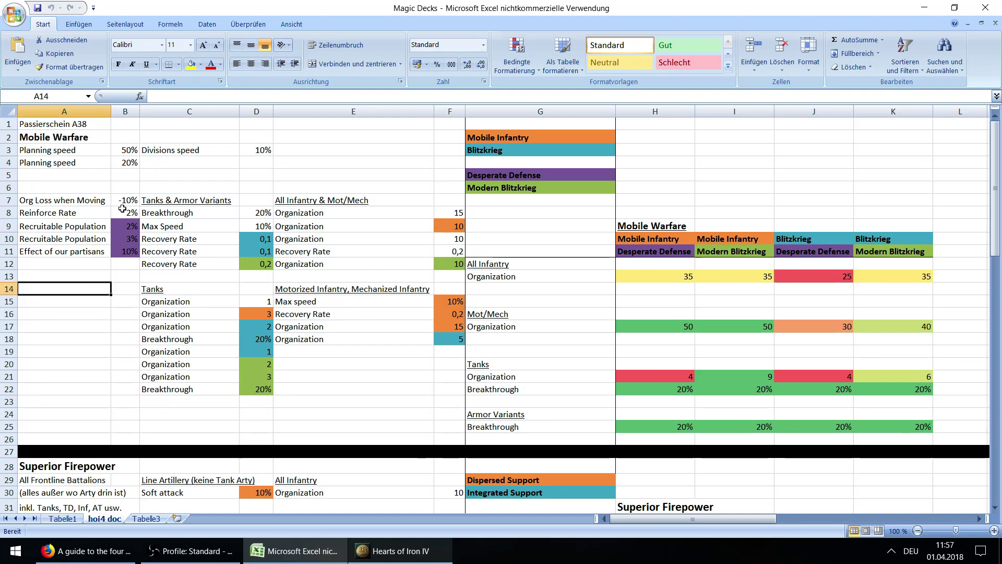
pyautogui.click(143, 188)
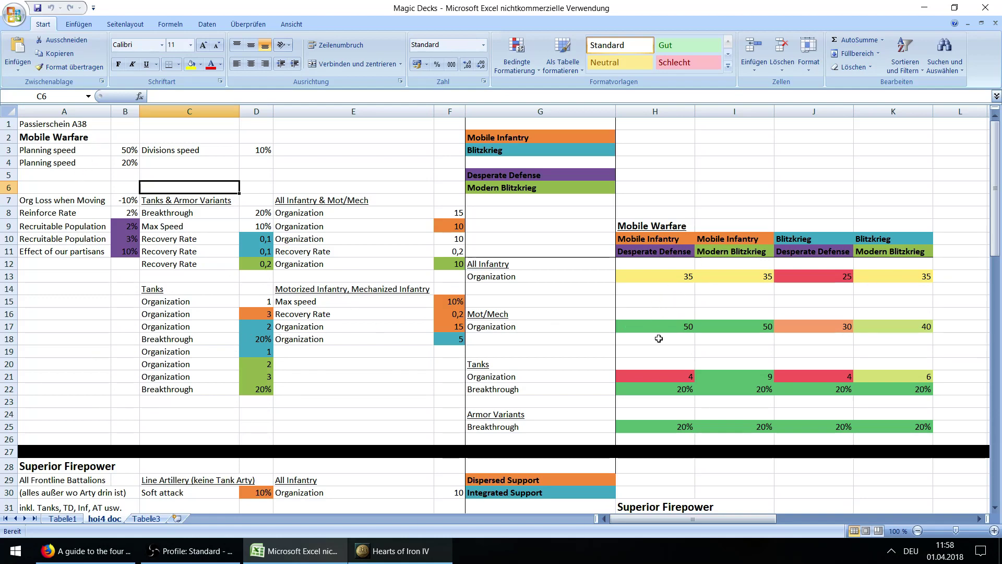
# Step: Examine the comparison table's unit categories, from All Infantry organization to Tanks and Armor Variants breakthrough
pyautogui.click(583, 278)
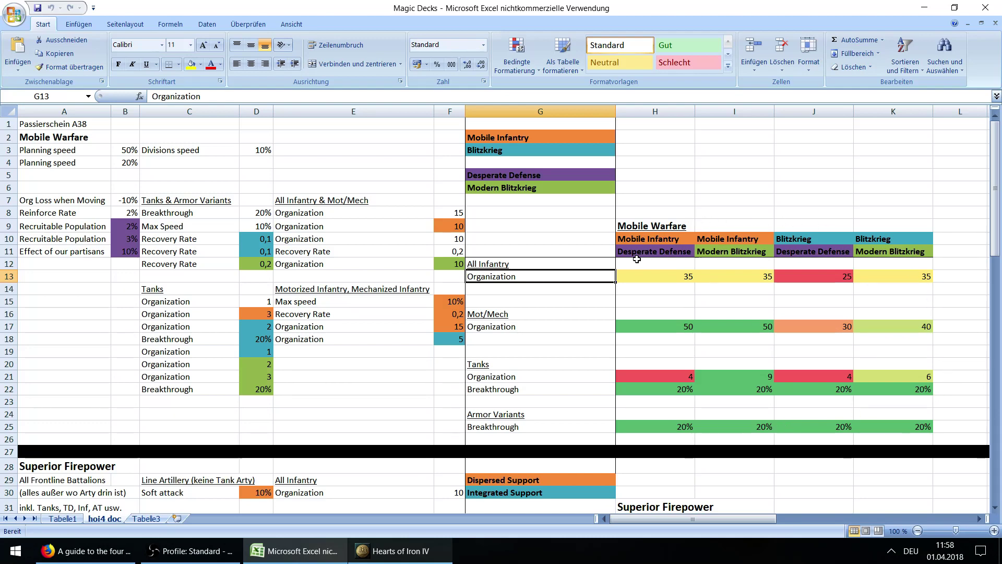
pyautogui.click(579, 299)
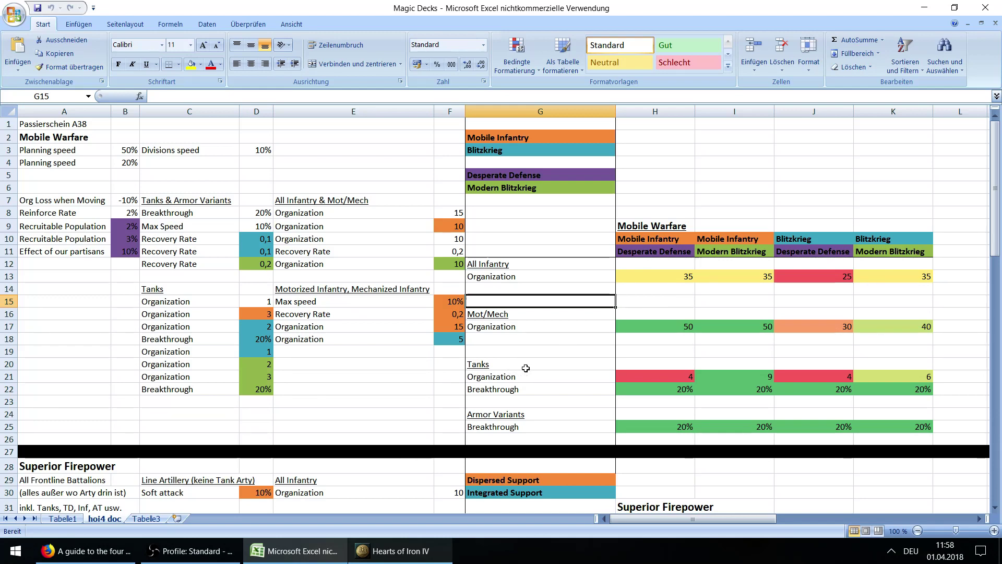
pyautogui.click(504, 278)
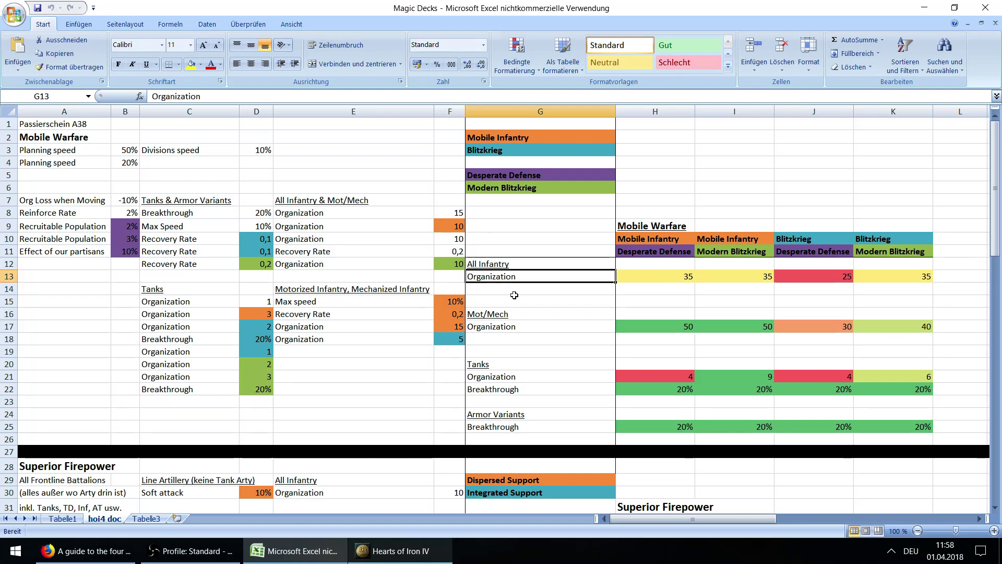
pyautogui.click(519, 388)
pyautogui.click(531, 431)
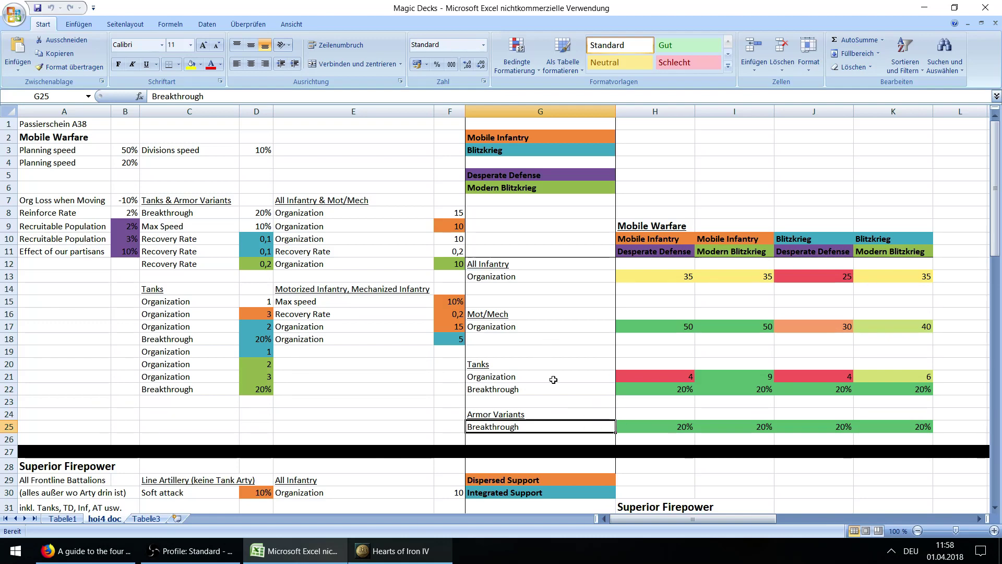
pyautogui.click(543, 345)
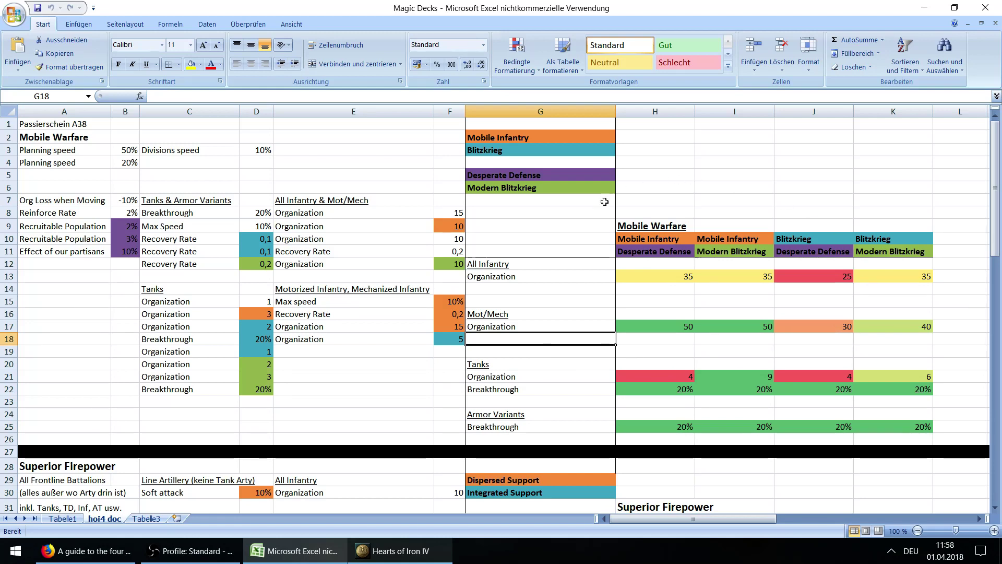
# Step: Compare the breakthrough rows for Tanks and Armor Variants, checking the Mobile Infantry with Desperate Defense column
pyautogui.click(586, 393)
pyautogui.click(573, 426)
pyautogui.click(514, 363)
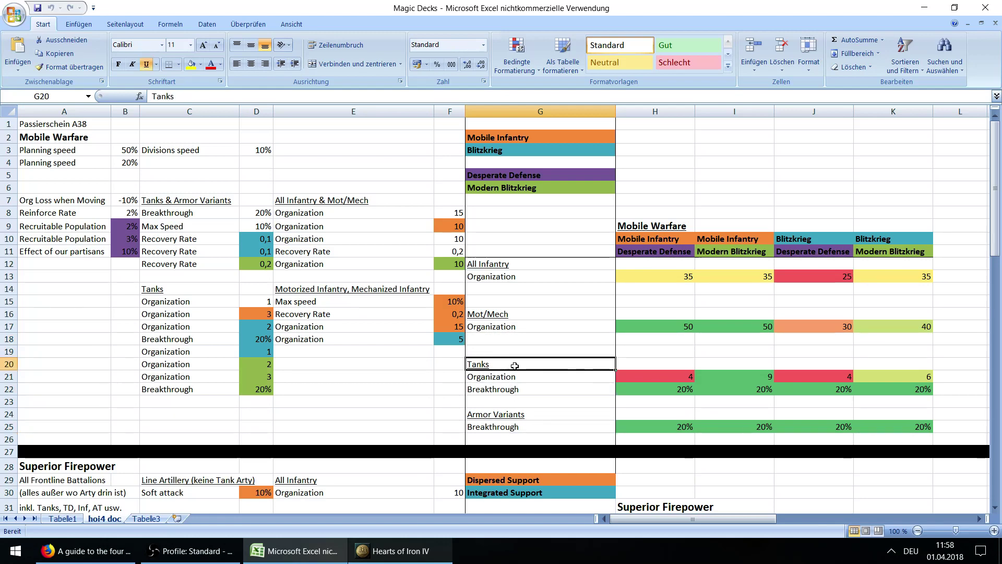
pyautogui.click(538, 415)
pyautogui.click(550, 396)
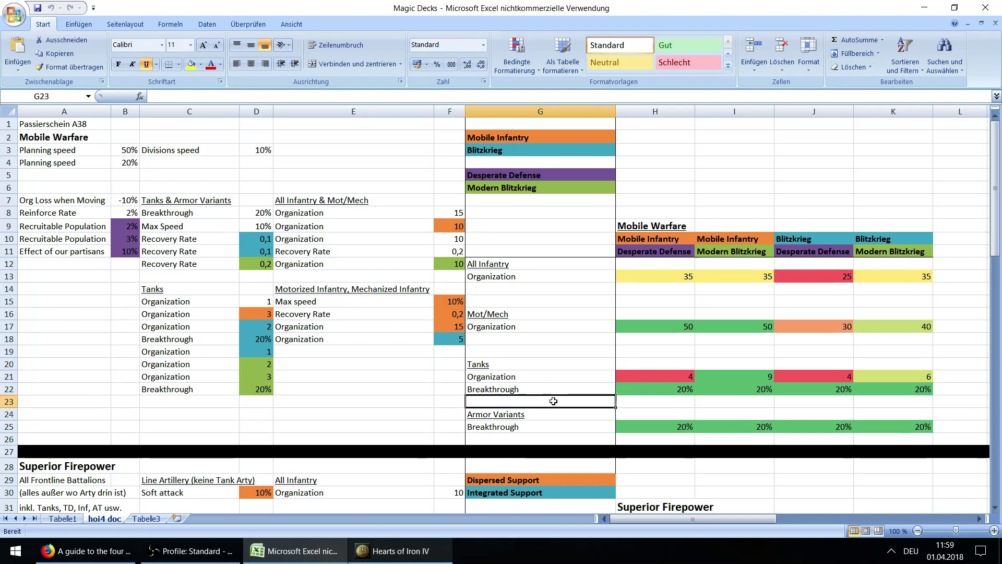
pyautogui.click(661, 428)
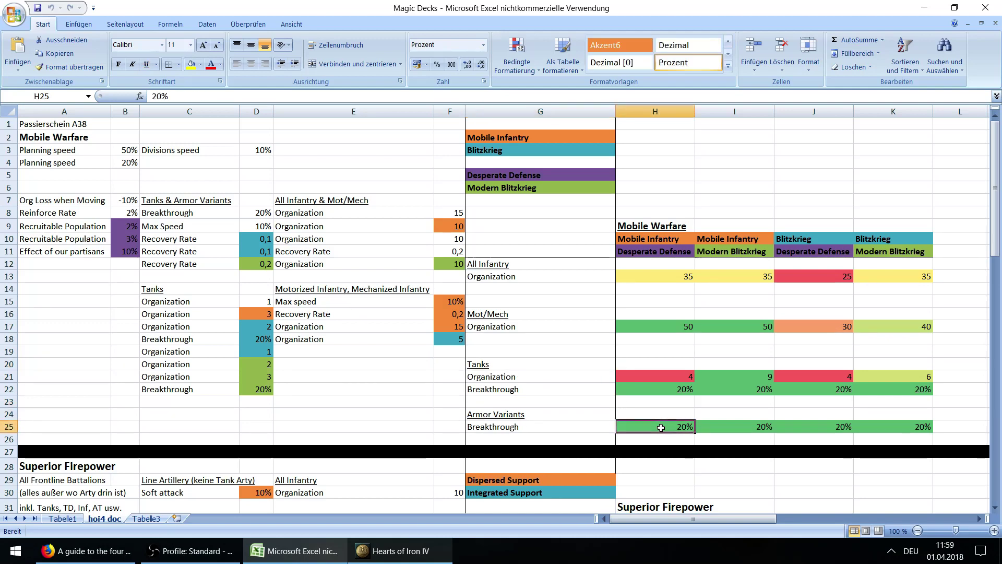
pyautogui.click(668, 391)
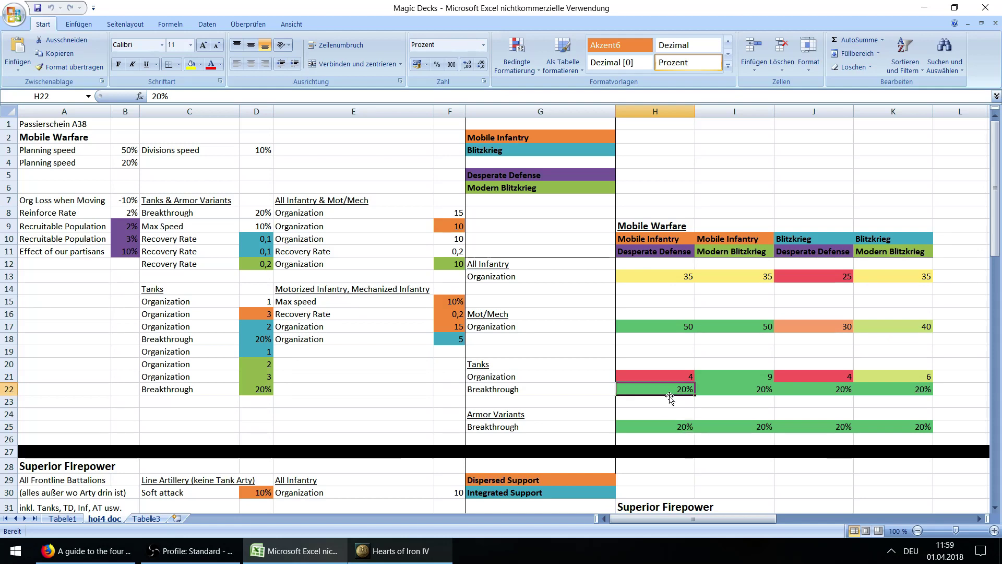
# Step: Compare the Tanks organization values across the Mobile Warfare branch combinations, alongside the breakthrough rows
pyautogui.click(662, 424)
pyautogui.click(670, 390)
pyautogui.click(661, 363)
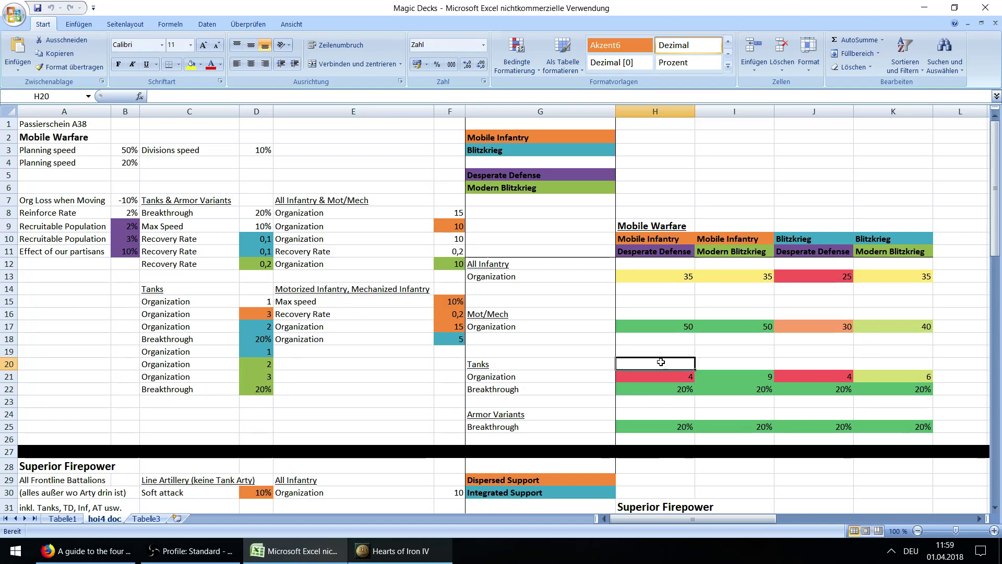
pyautogui.click(721, 376)
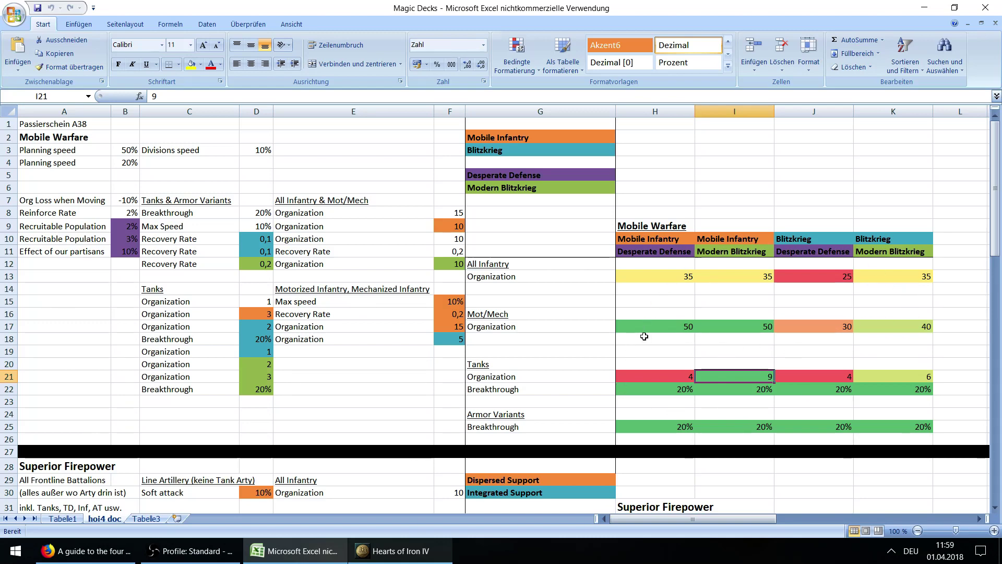
pyautogui.click(589, 341)
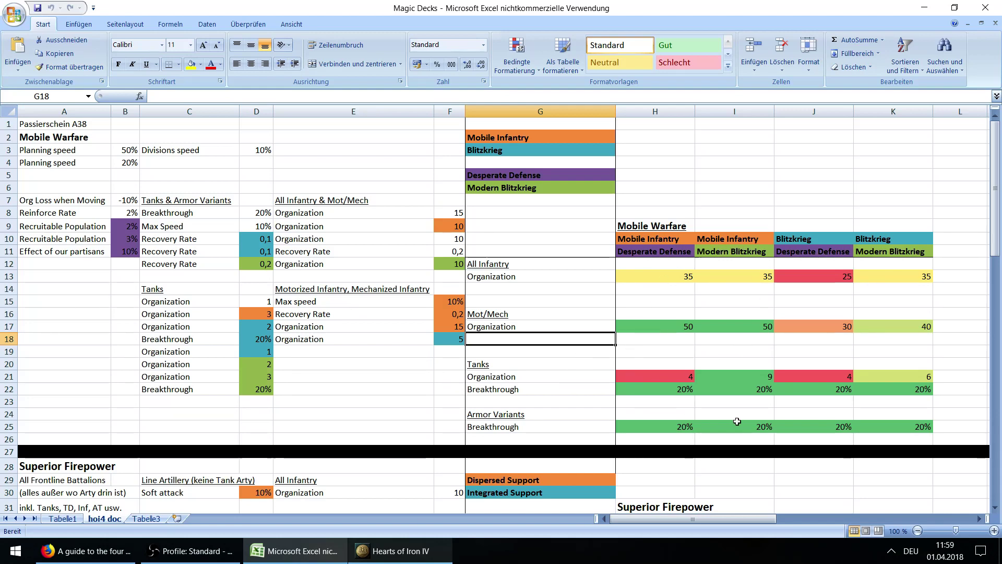
pyautogui.click(838, 349)
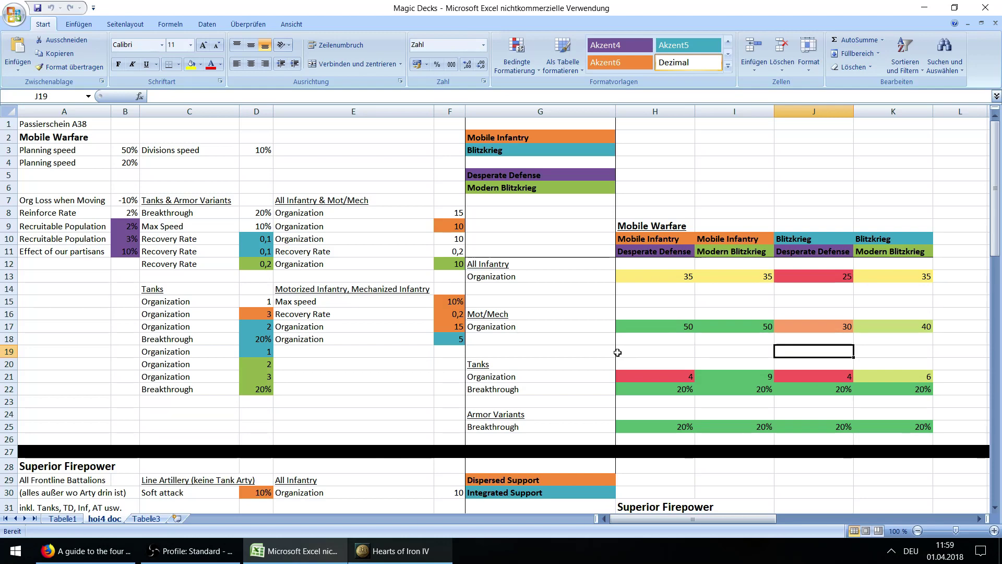
# Step: Examine the Tanks breakthrough bonus in both Mobile Infantry columns and the matching Armor Variants breakthrough
pyautogui.click(669, 390)
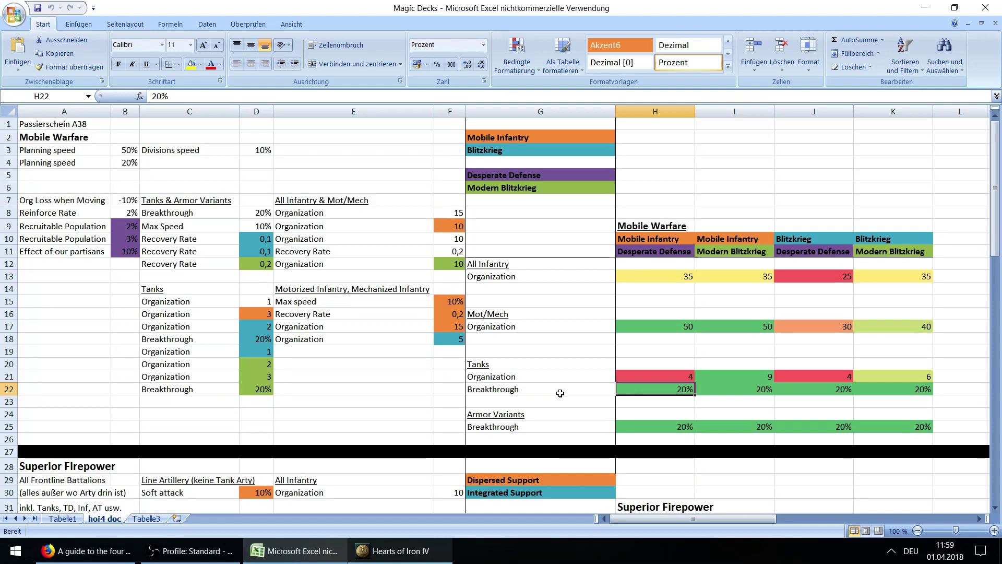
pyautogui.click(738, 390)
pyautogui.click(674, 392)
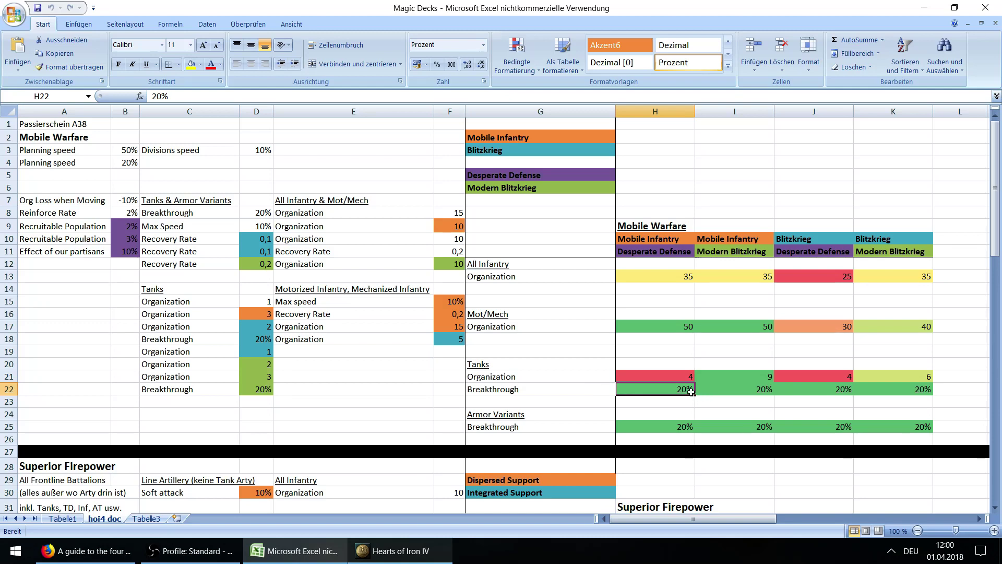
pyautogui.click(656, 364)
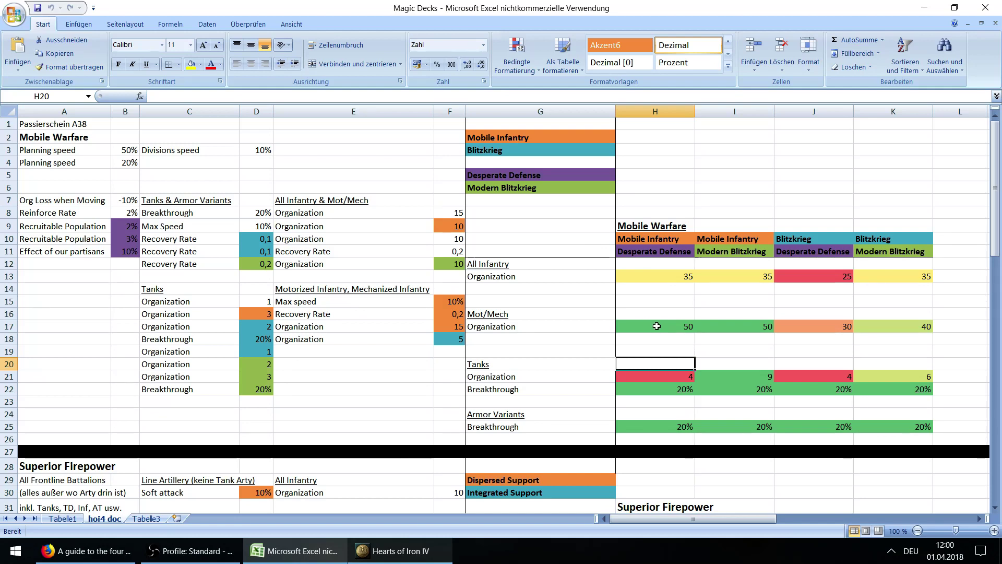
pyautogui.click(653, 427)
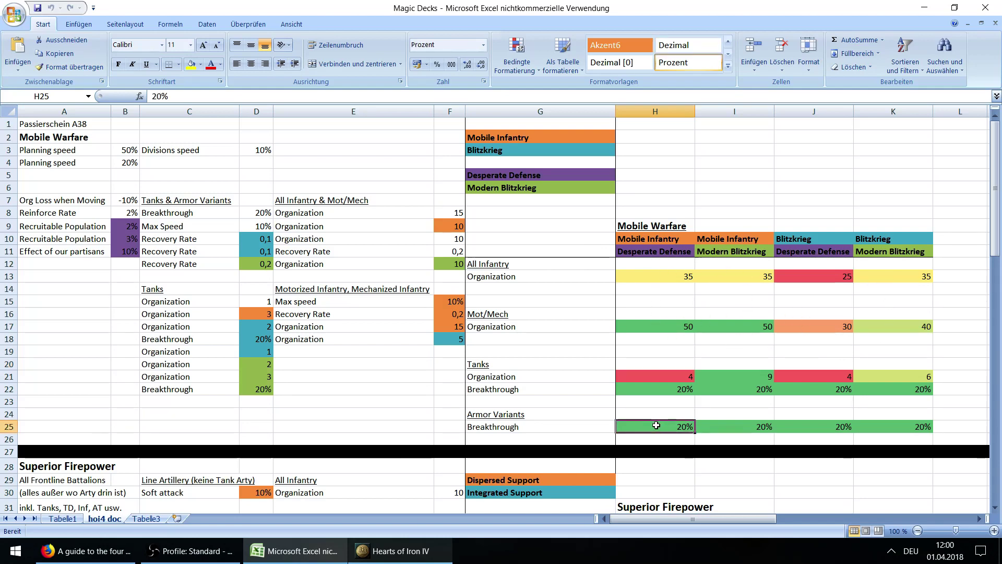
pyautogui.click(684, 388)
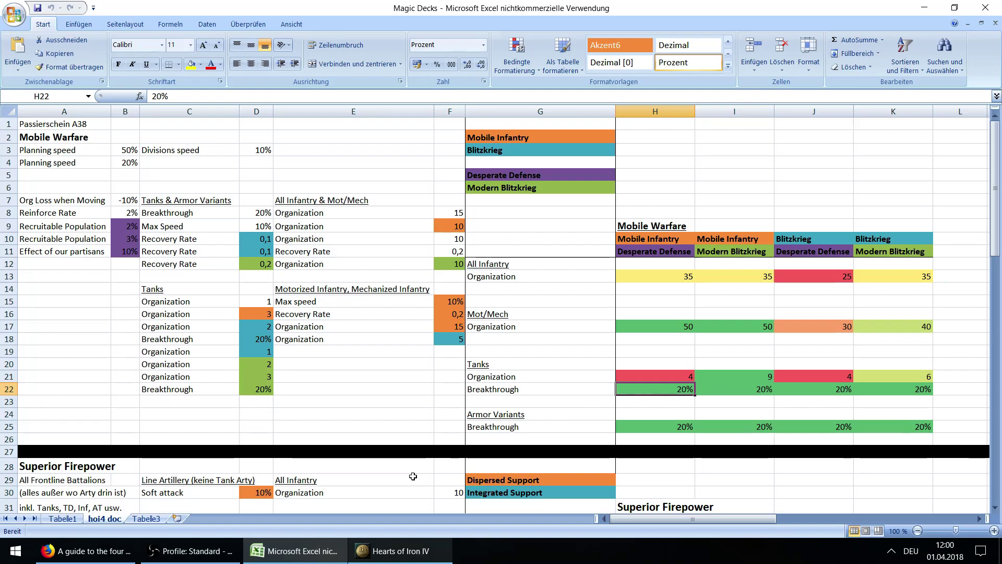
# Step: Switch to Hearts of Iron IV and inspect the Panzer-Division template's Light Tank stats in the division designer
pyautogui.click(361, 549)
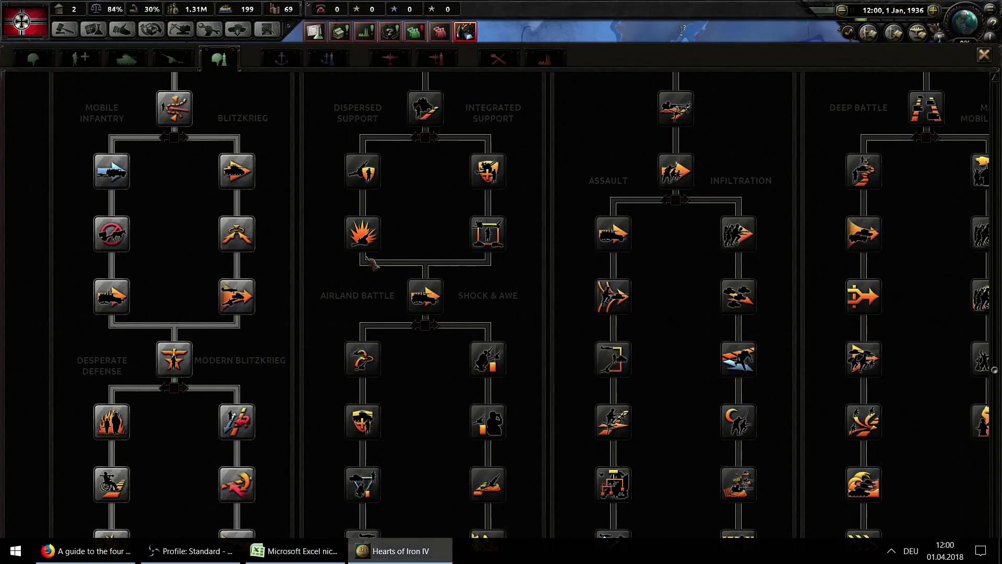
pyautogui.click(279, 33)
pyautogui.click(238, 29)
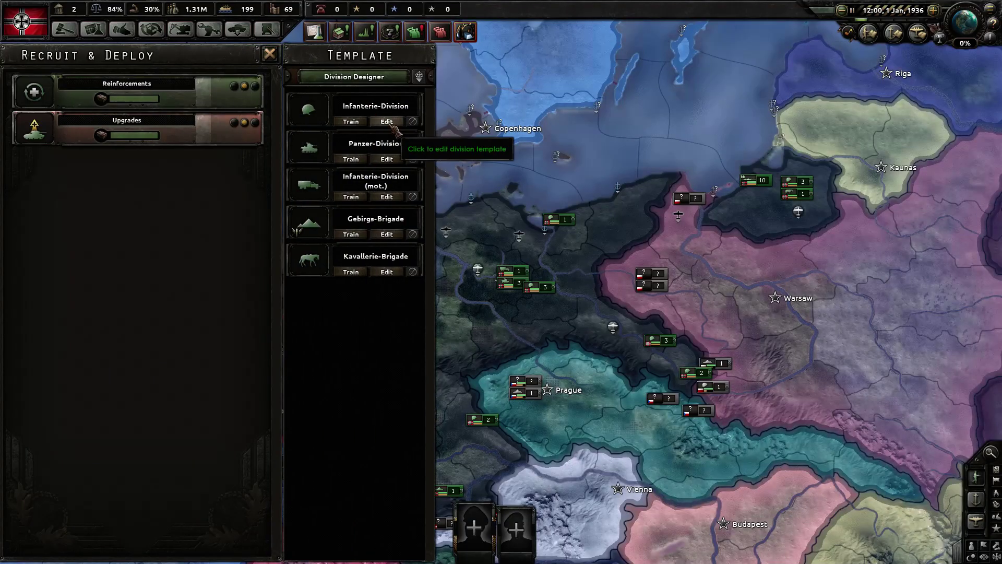
pyautogui.click(387, 158)
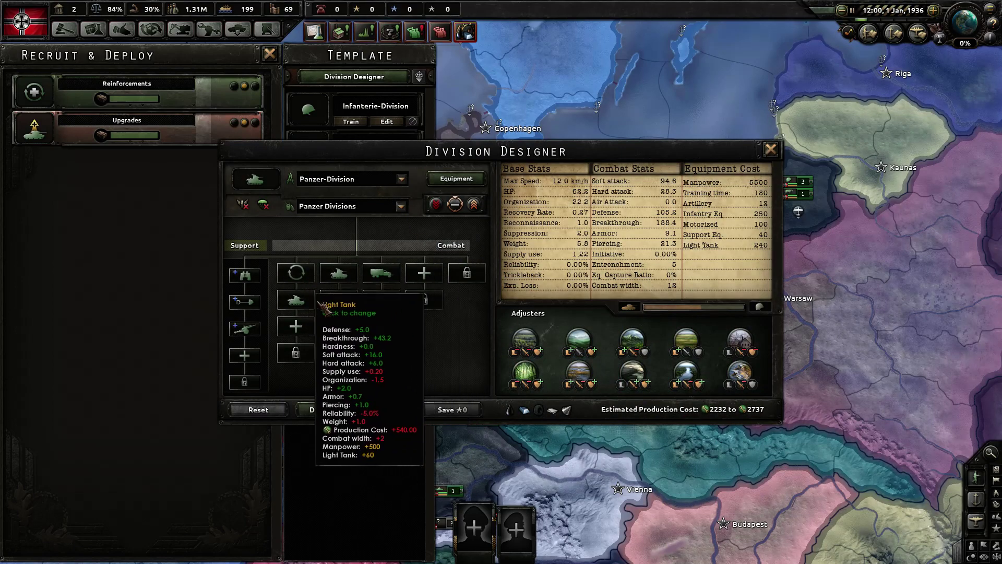
pyautogui.click(771, 150)
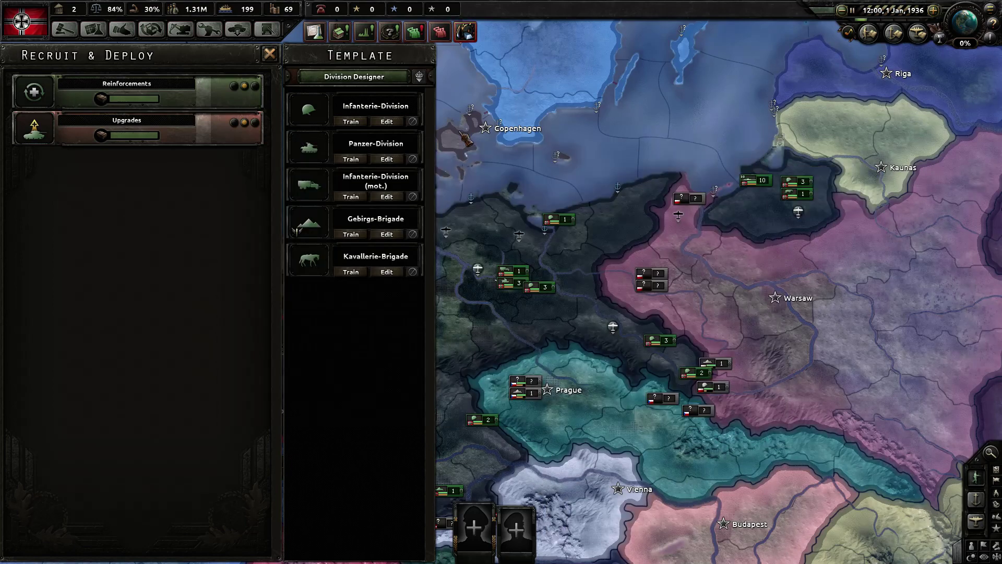
# Step: Add a Light Tank battalion to the Infanterie-Division template to examine its effect on the division's stats
pyautogui.click(387, 121)
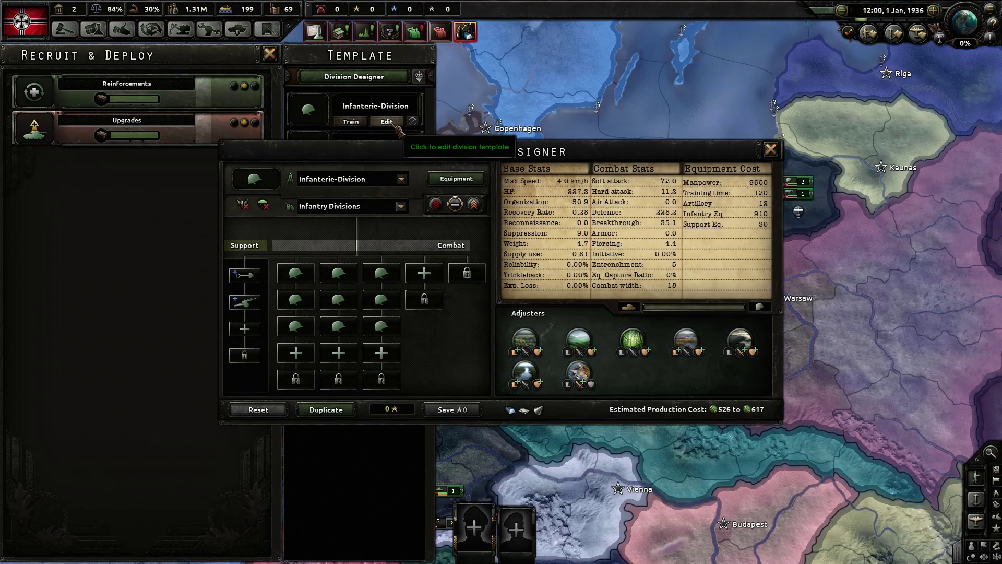
pyautogui.click(395, 334)
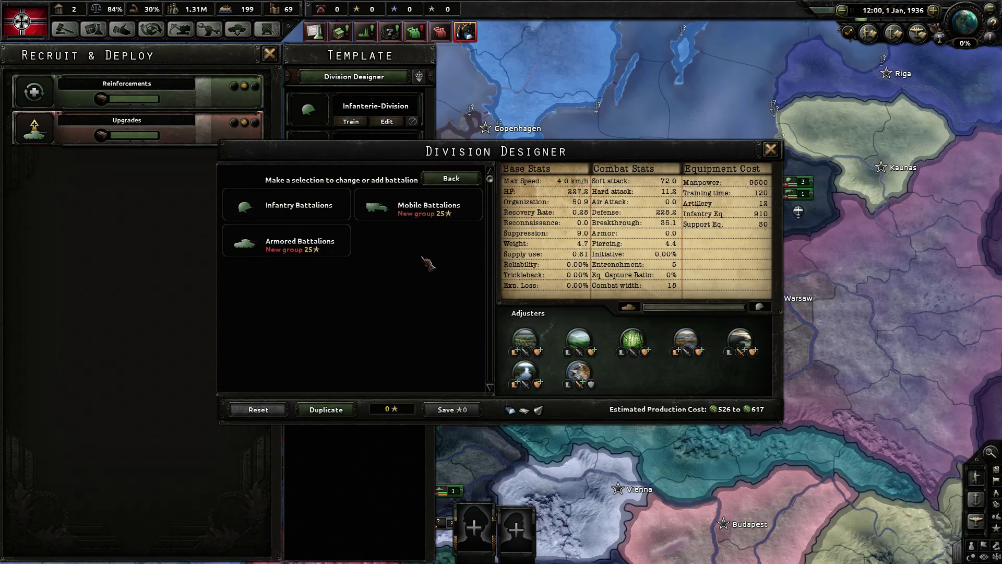
pyautogui.click(256, 248)
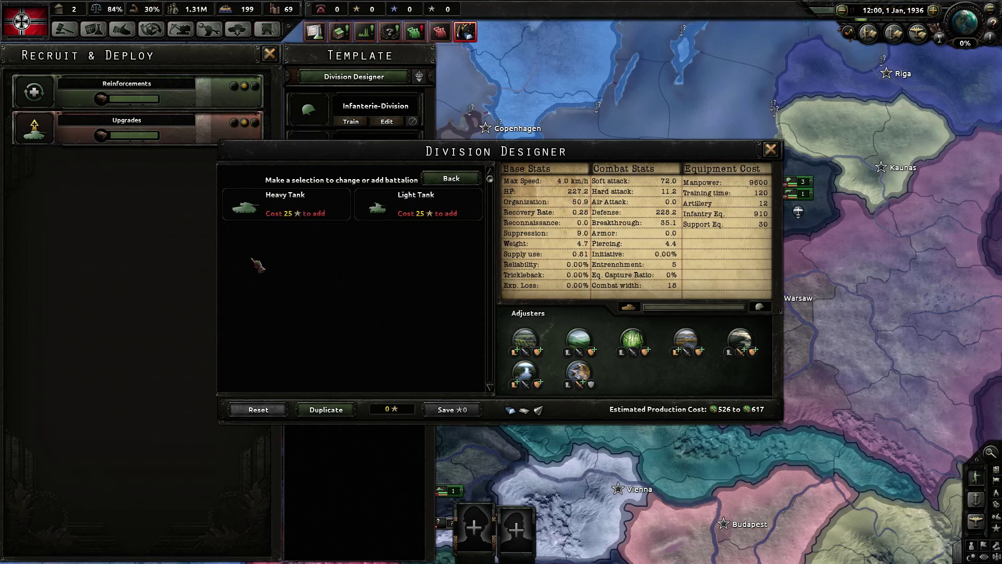
pyautogui.click(386, 211)
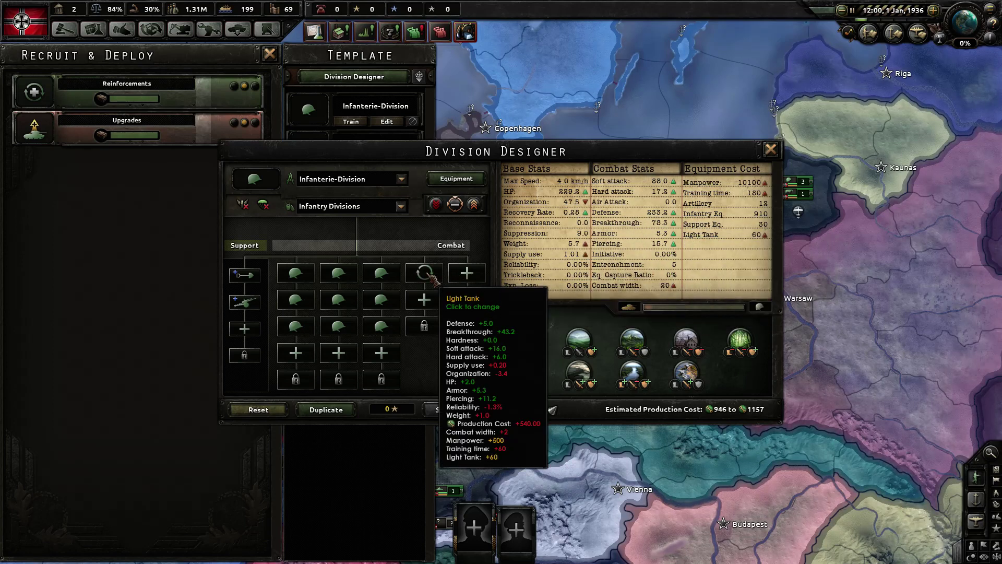
# Step: Return to the Excel table and compare organization for Tanks, All Infantry and Mot/Mech in the Mobile Infantry columns
pyautogui.hotkey('alt', 'Tab')
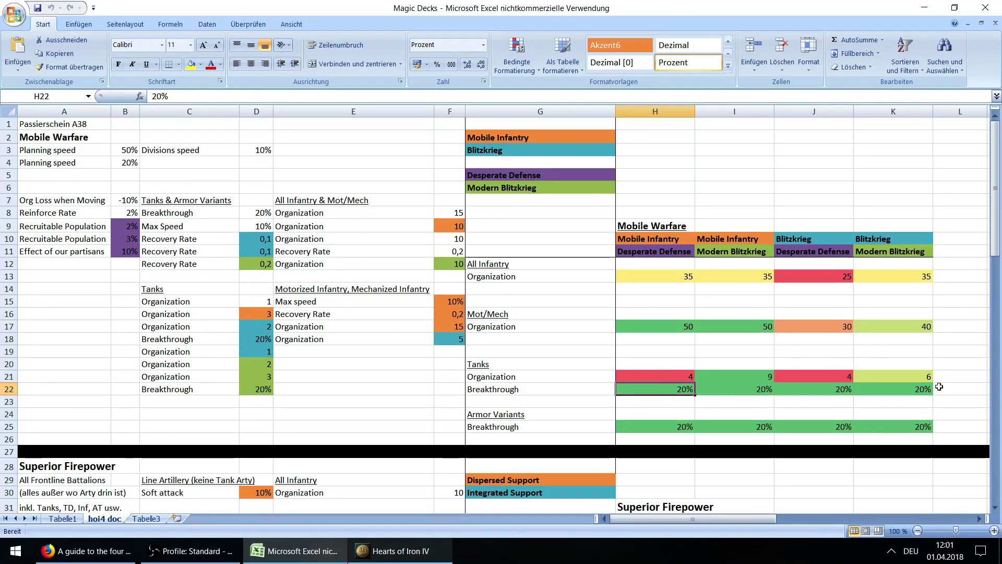
pyautogui.click(650, 378)
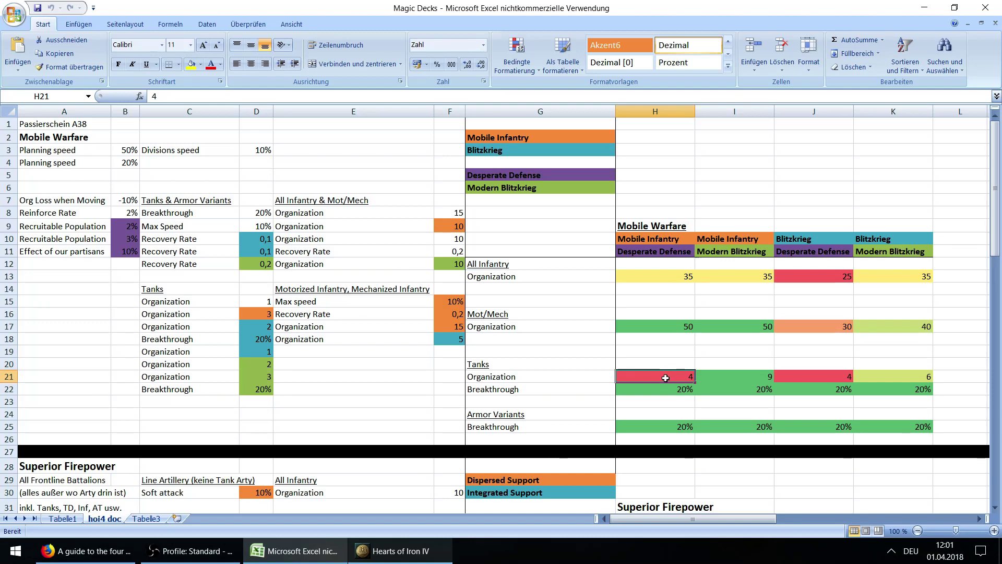
pyautogui.click(696, 347)
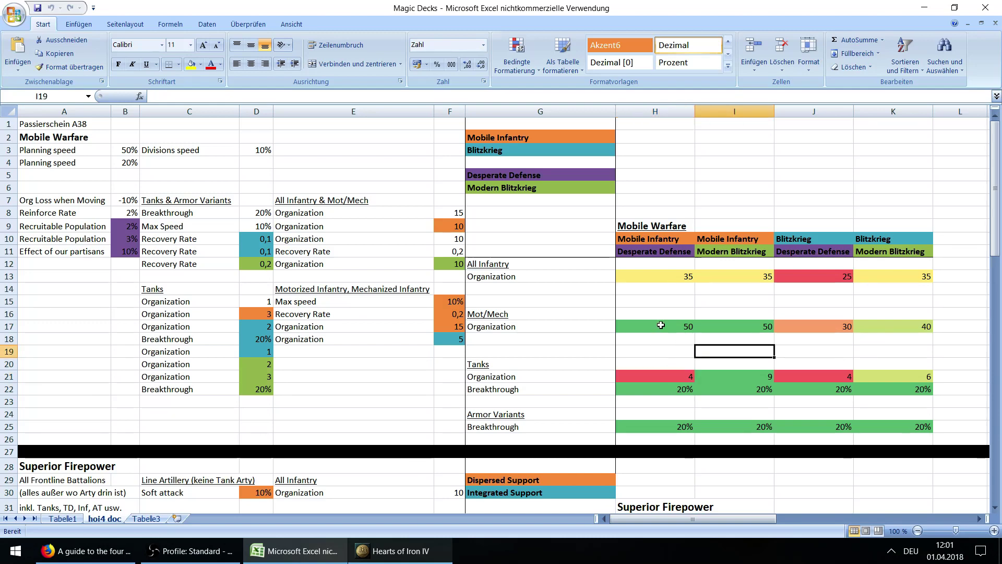
pyautogui.click(653, 279)
pyautogui.click(664, 328)
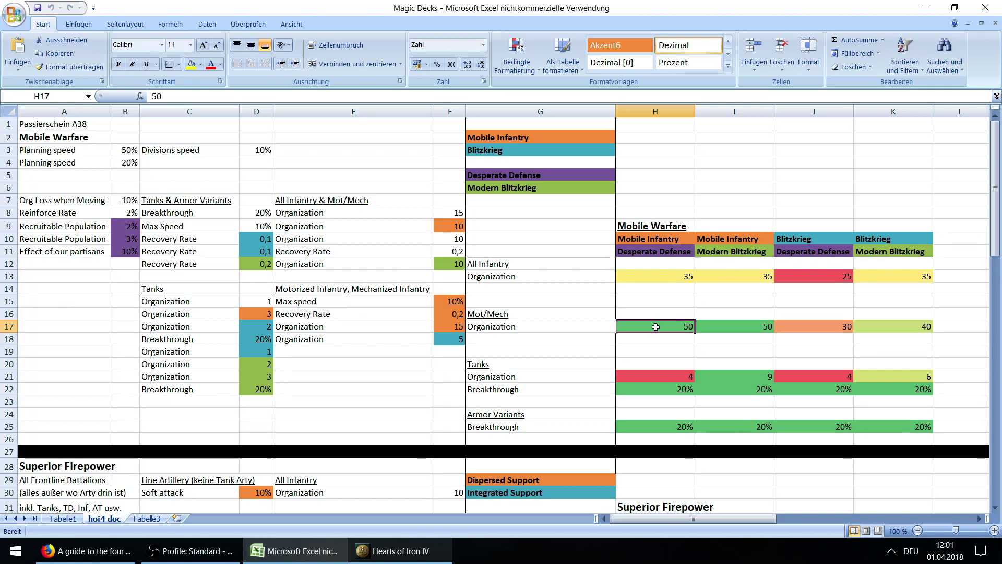
pyautogui.click(726, 328)
pyautogui.click(681, 325)
# Step: Contrast the Superior Firepower section with the Mobile Warfare section of the doctrine sheet
pyautogui.scroll(-2, 325, 370)
pyautogui.click(85, 391)
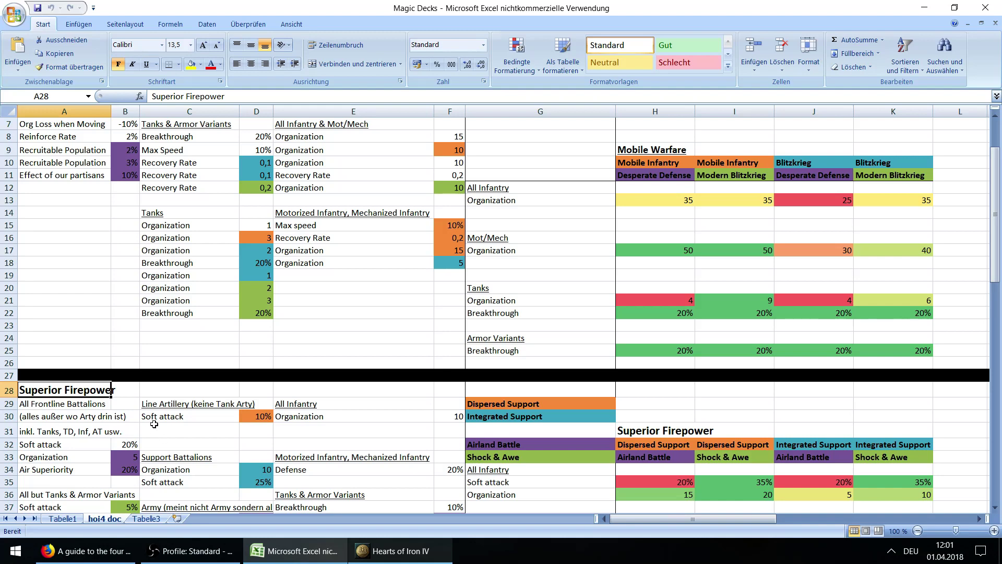
pyautogui.scroll(2, 200, 282)
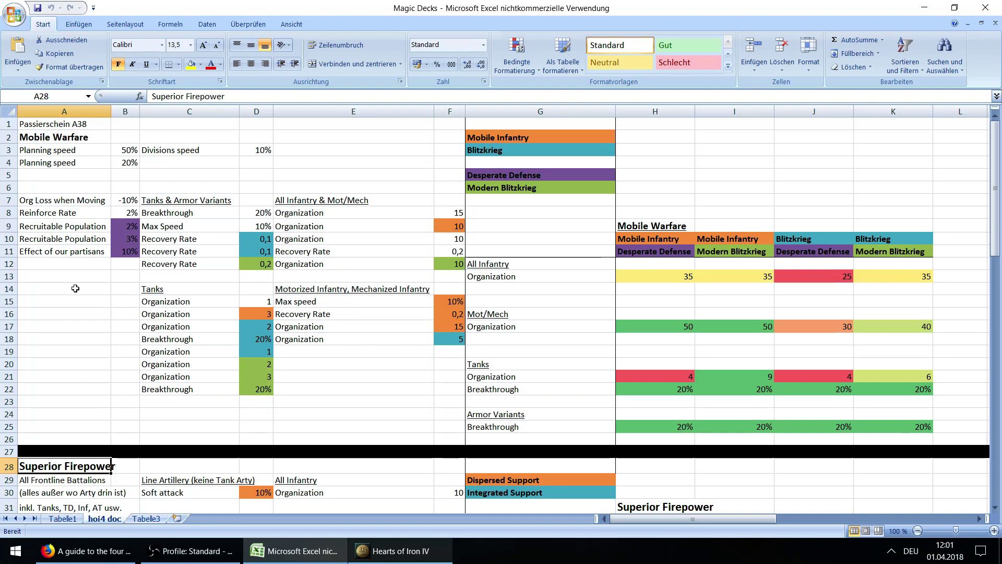
pyautogui.click(86, 136)
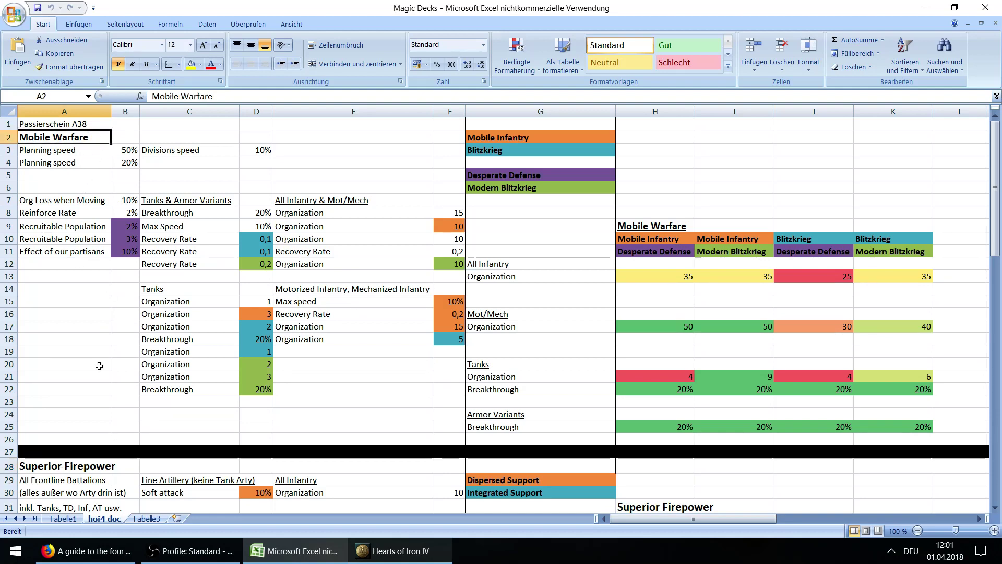
pyautogui.click(74, 467)
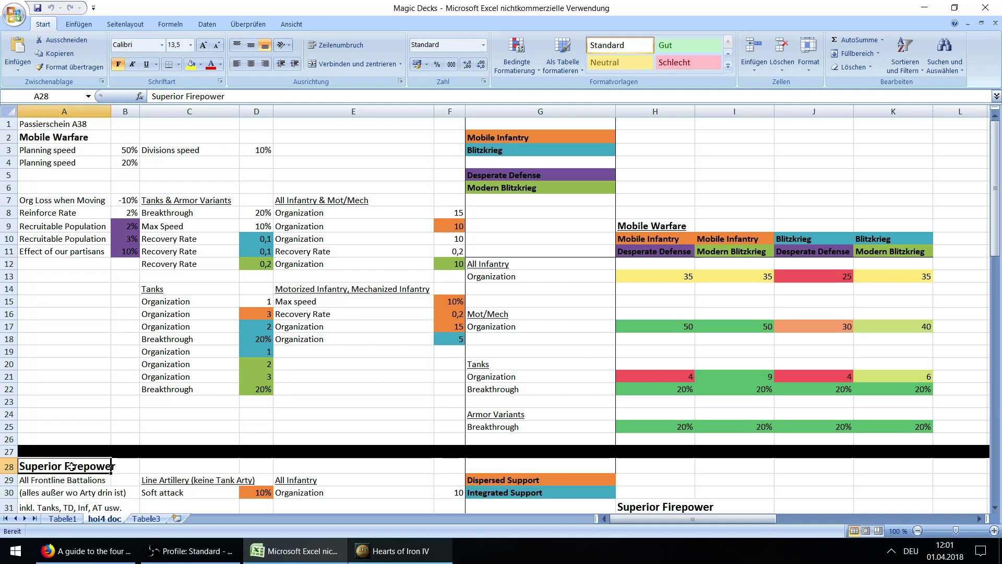
pyautogui.click(79, 137)
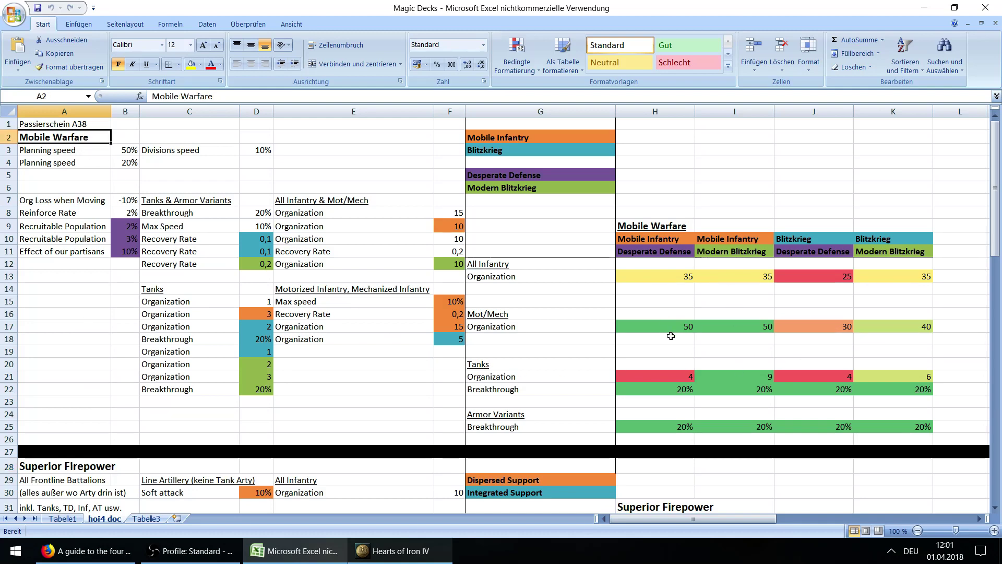
# Step: Review the Mot/Mech organization bonus for Mobile Infantry with Desperate Defense and with Modern Blitzkrieg
pyautogui.click(568, 303)
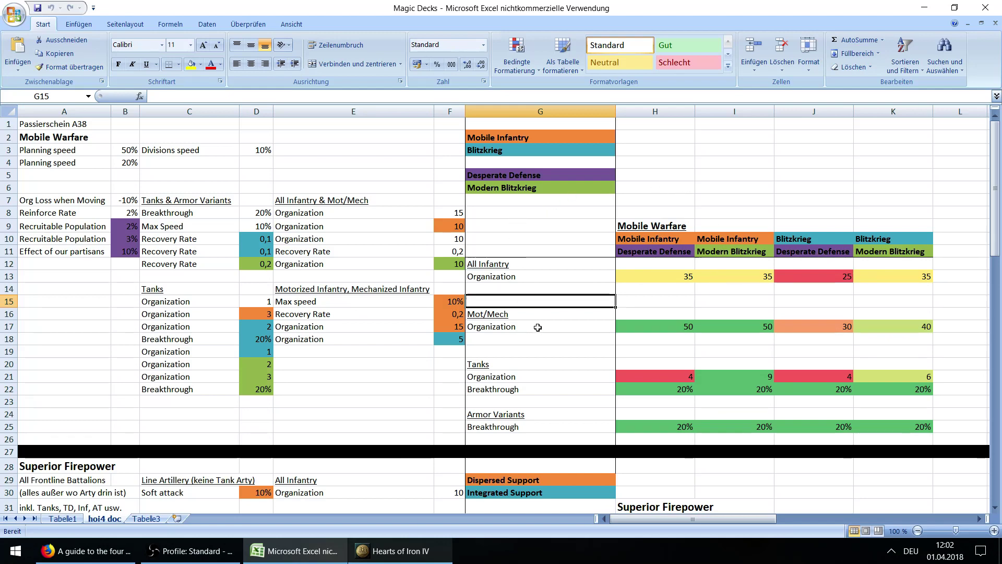
pyautogui.click(649, 327)
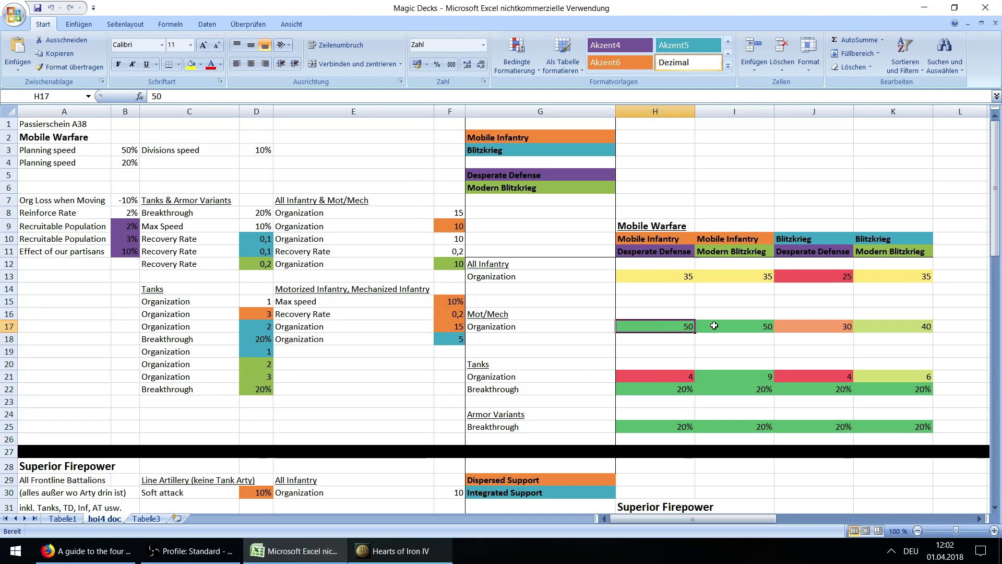
pyautogui.click(730, 326)
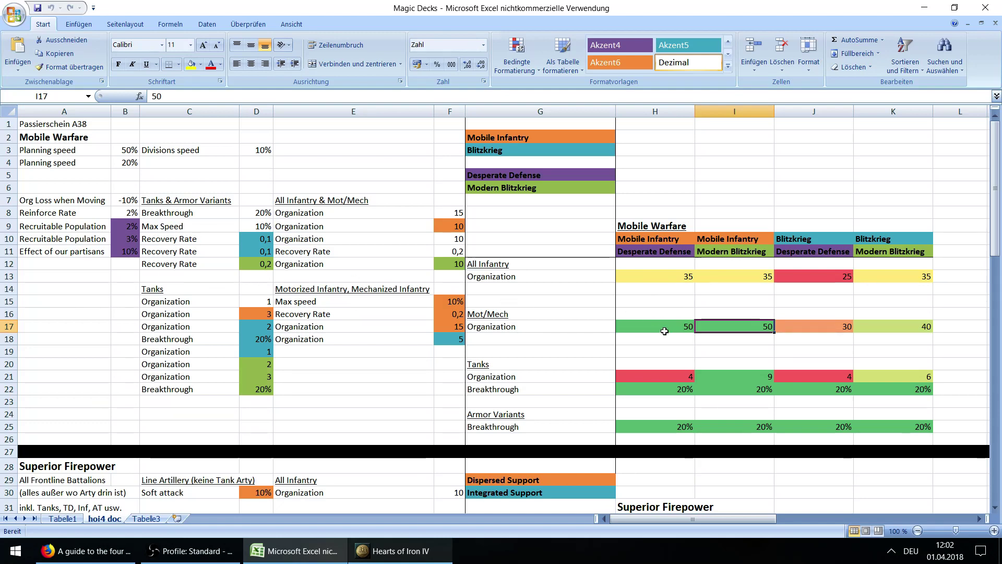
pyautogui.click(530, 318)
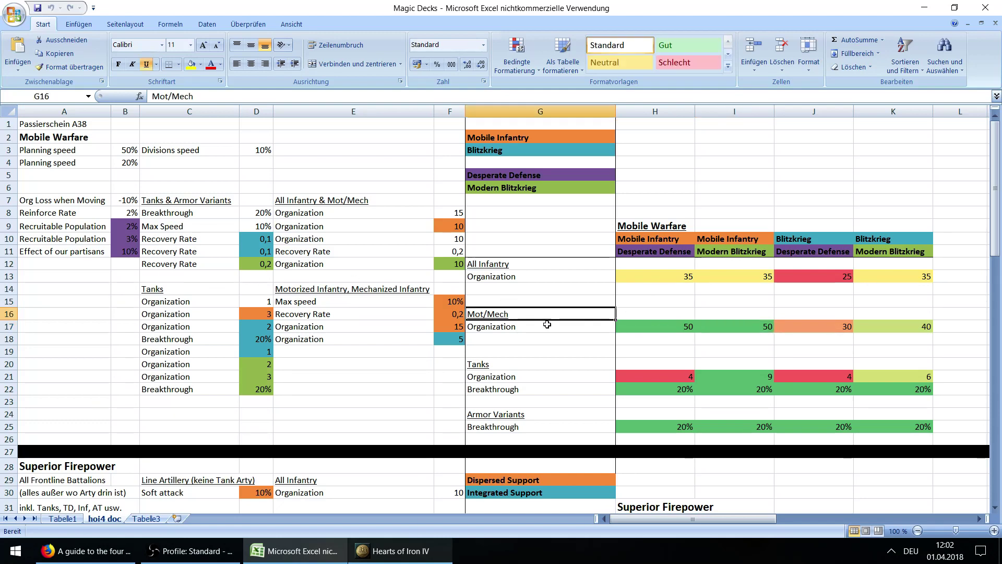
pyautogui.click(648, 330)
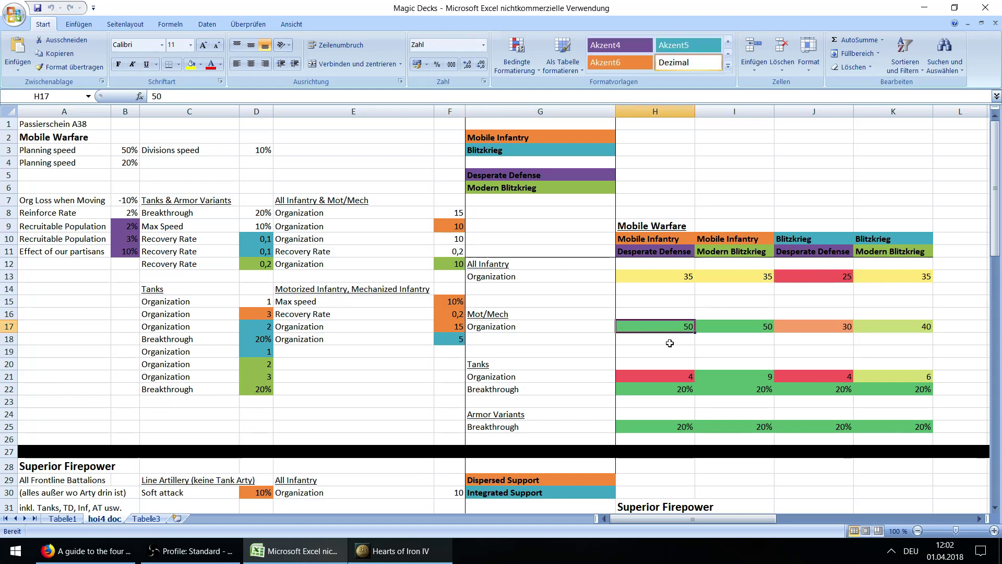
# Step: Switch to Hearts of Iron IV, close the division designer without saving the template, and close the recruitment view
pyautogui.click(397, 551)
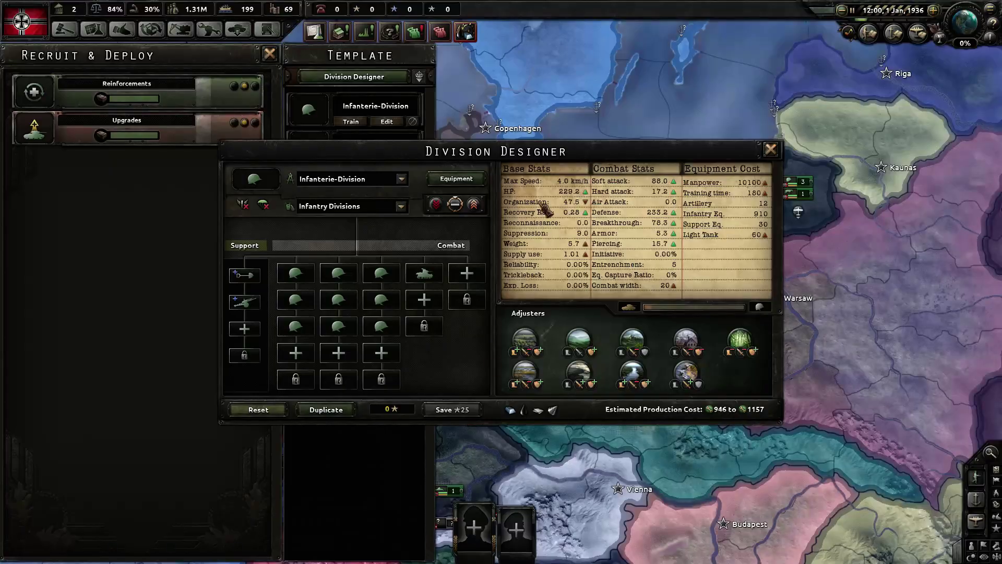
pyautogui.click(771, 150)
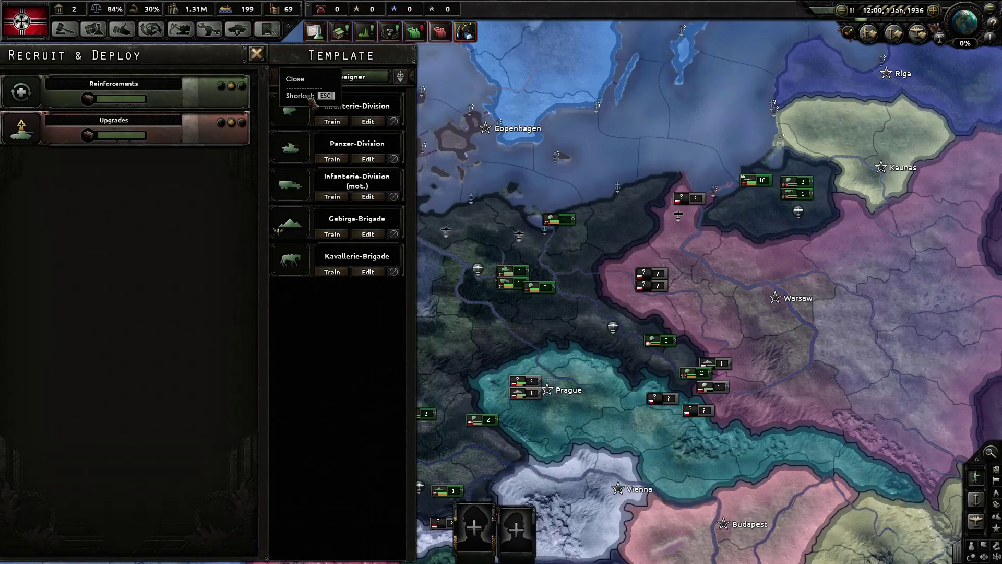
pyautogui.click(288, 77)
# Step: Inspect the forest province in Niederschlesien, east of Breslau near the Polish border, on the map
pyautogui.scroll(6, 529, 308)
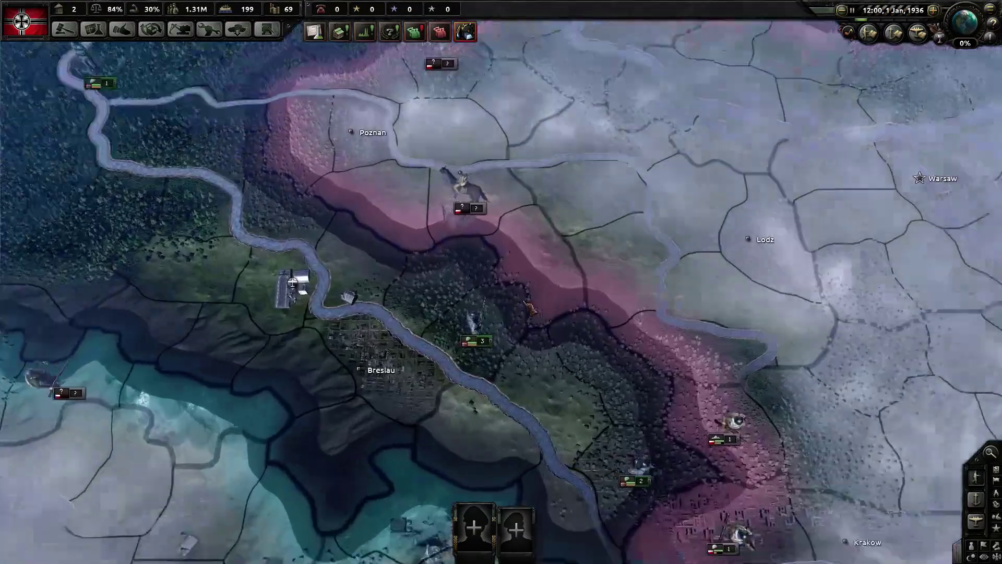
pyautogui.scroll(-2, 529, 308)
pyautogui.click(529, 346)
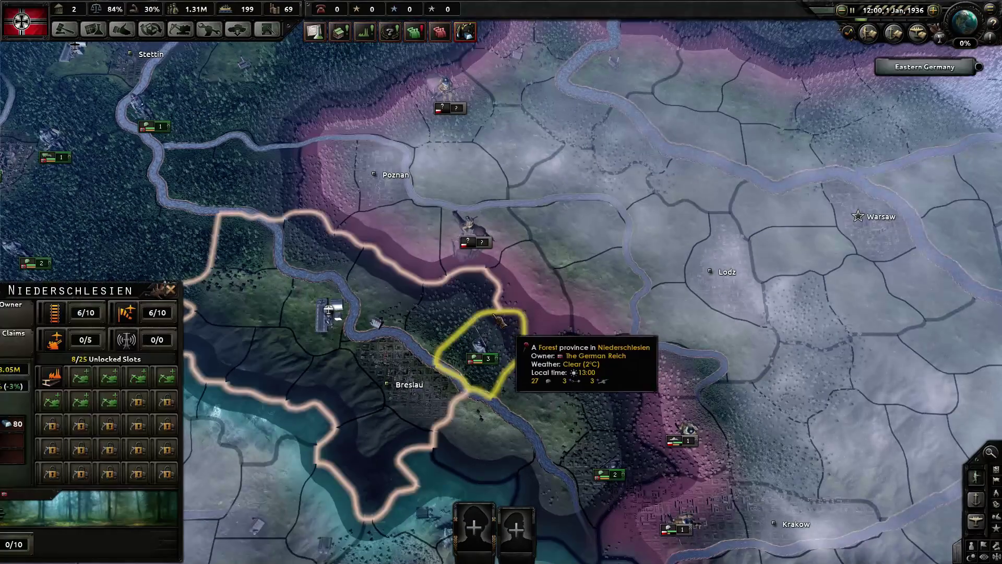
# Step: Inspect the forest provinces of Niederschlesien along the Polish border and the adjoining plains province in Poznan on the map
pyautogui.scroll(-4, 528, 334)
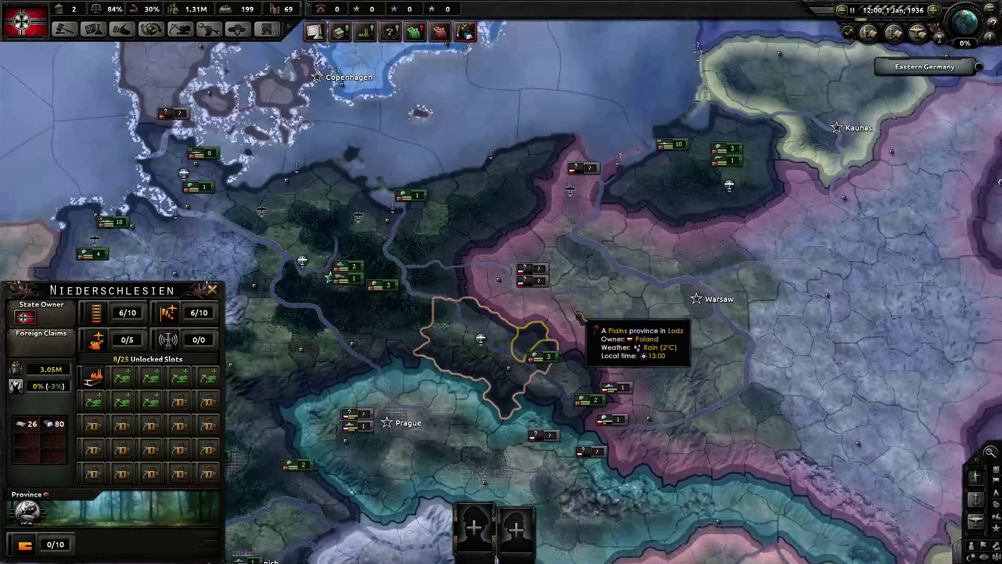
pyautogui.scroll(6, 578, 312)
pyautogui.click(632, 522)
pyautogui.click(514, 396)
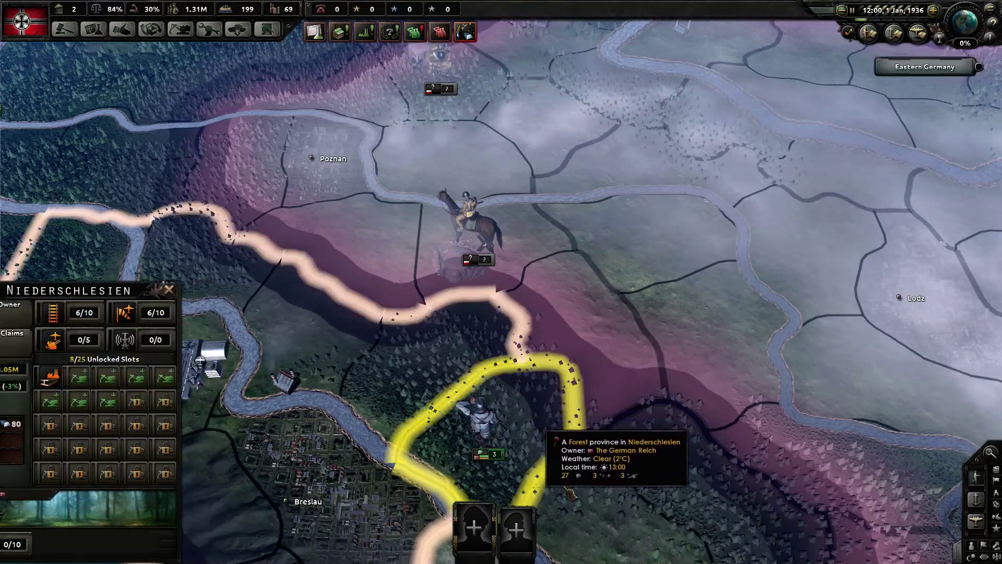
pyautogui.click(530, 410)
pyautogui.click(519, 387)
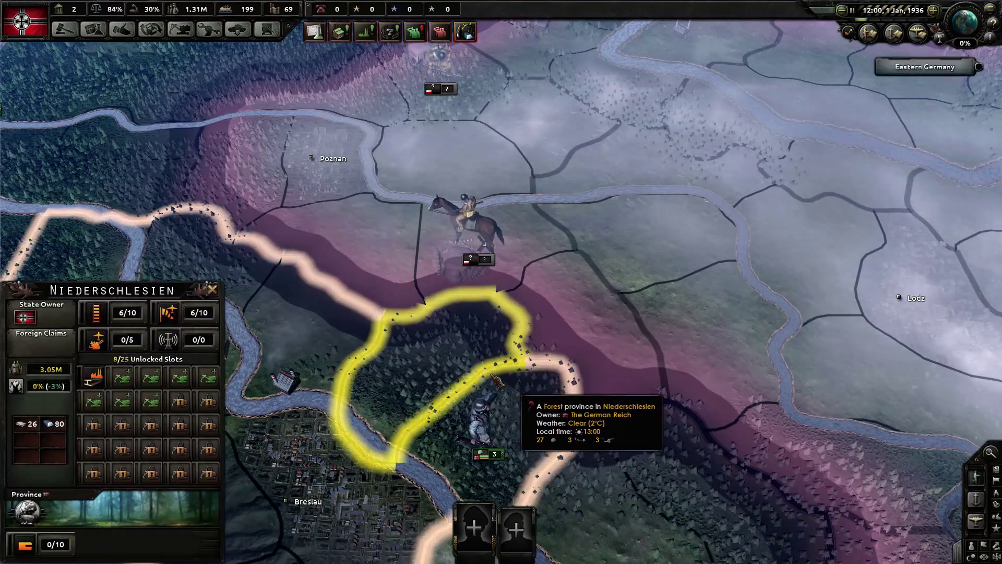
pyautogui.click(581, 326)
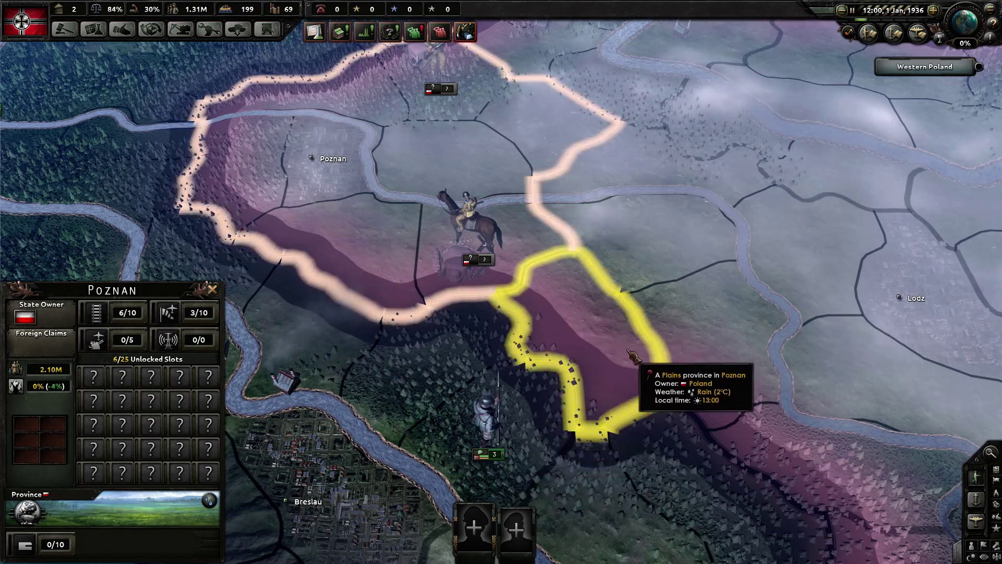
# Step: Inspect the terrain of the plains provinces in Lodz and the neighbouring forest province in Danzig
pyautogui.click(788, 259)
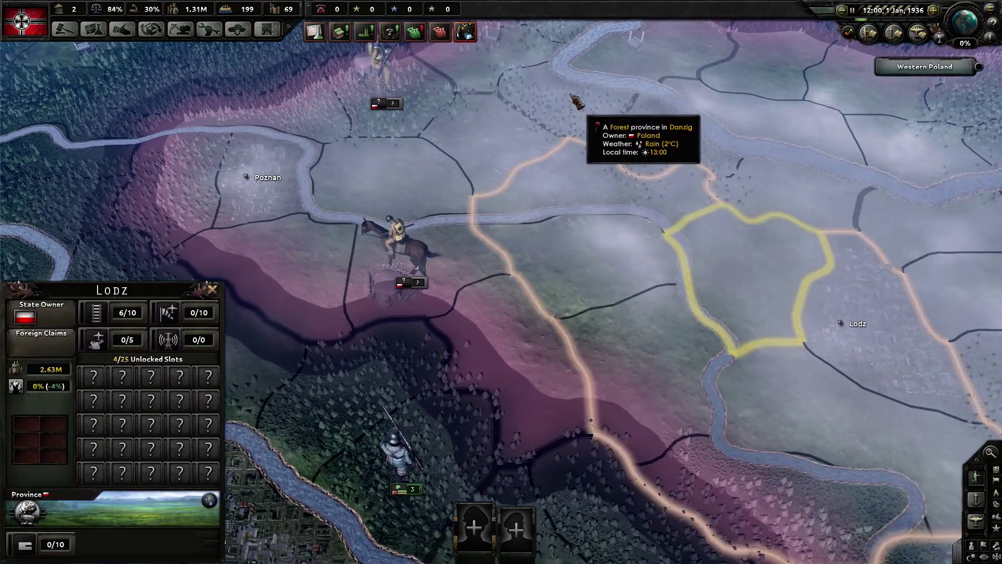
pyautogui.click(522, 68)
pyautogui.click(711, 209)
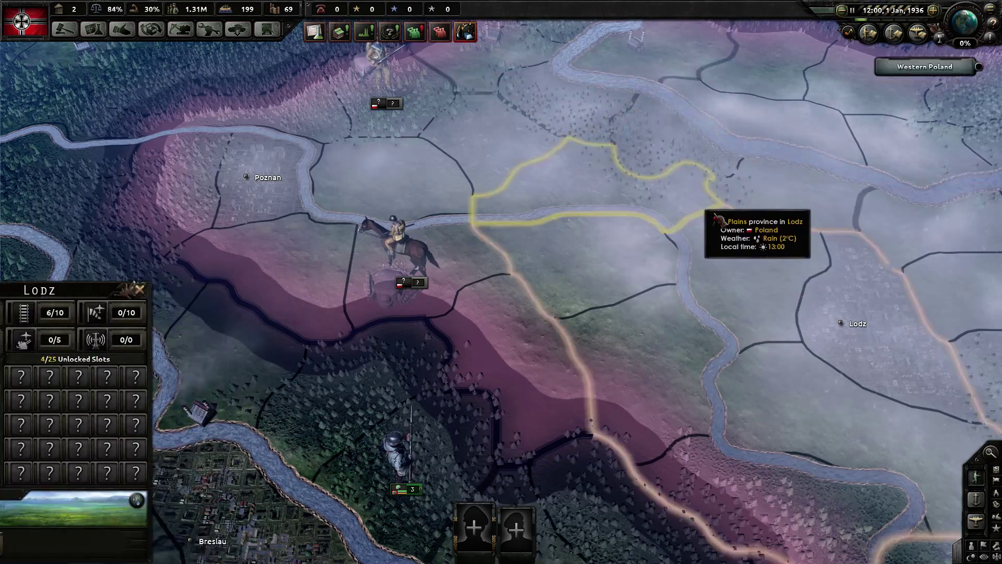
pyautogui.click(761, 376)
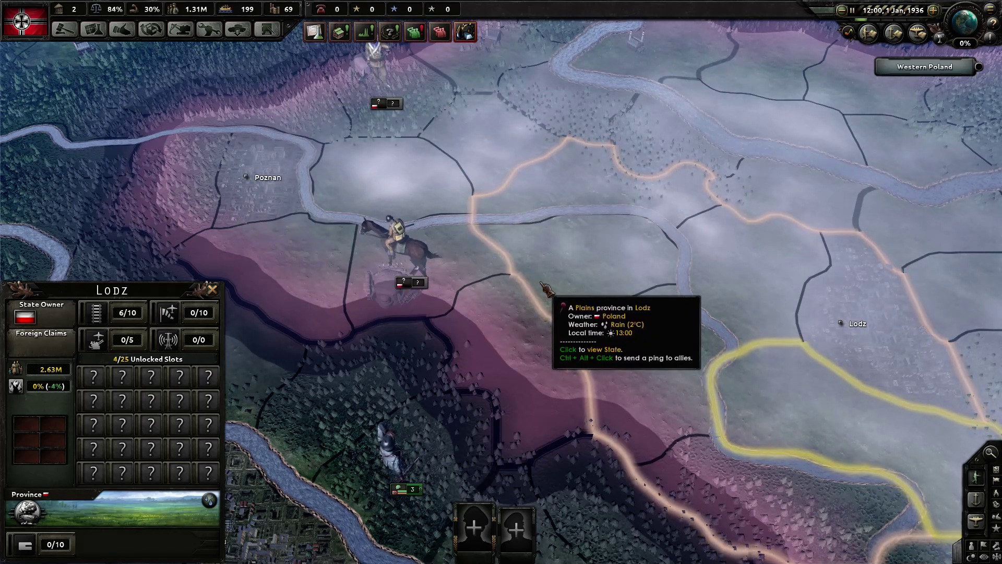
pyautogui.click(564, 111)
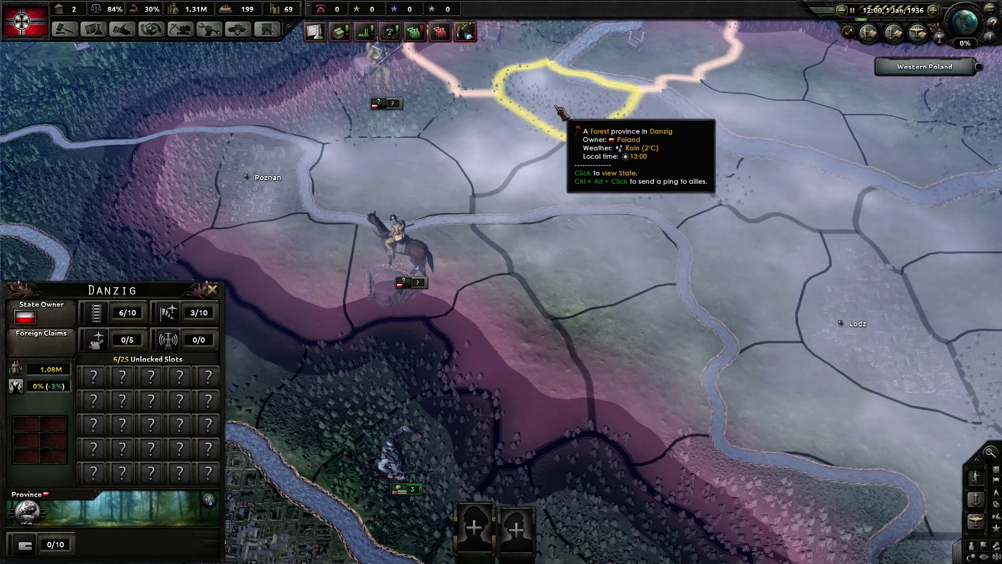
pyautogui.scroll(2, 553, 112)
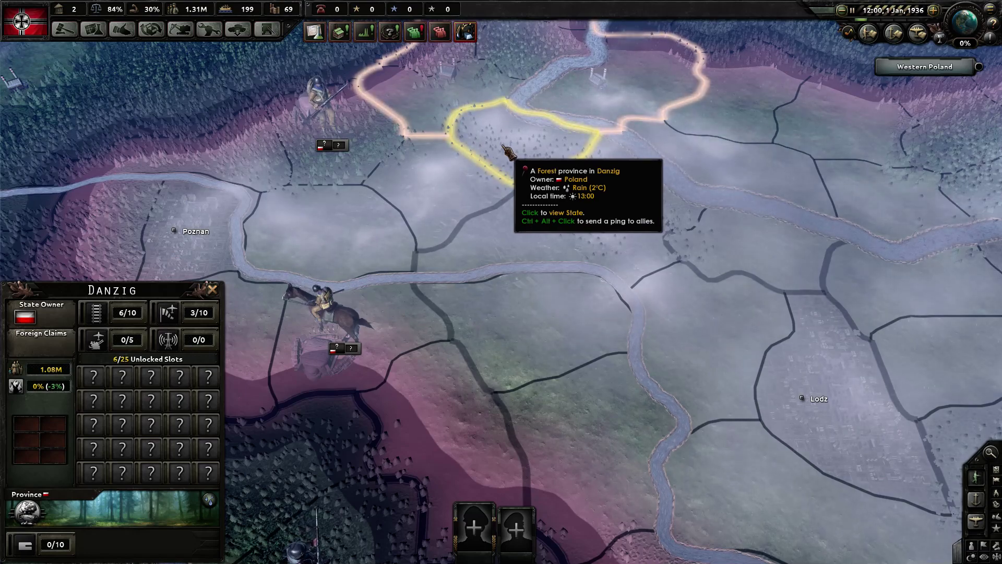
# Step: Switch to the Excel doctrine sheet and review Mobile Warfare's Mot/Mech organization bonus for Mobile Infantry with Desperate Defense
pyautogui.hotkey('alt', 'Tab')
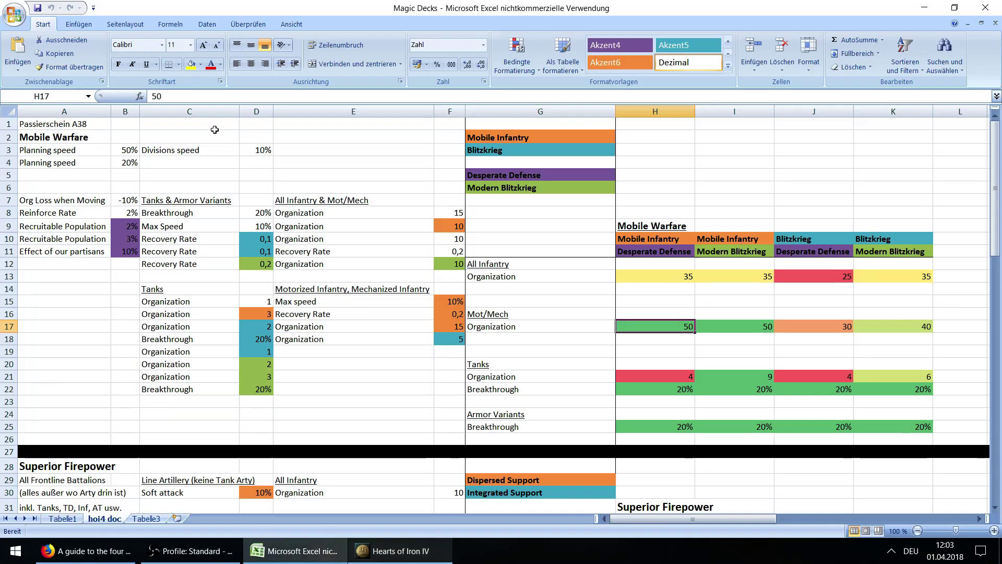
pyautogui.click(89, 137)
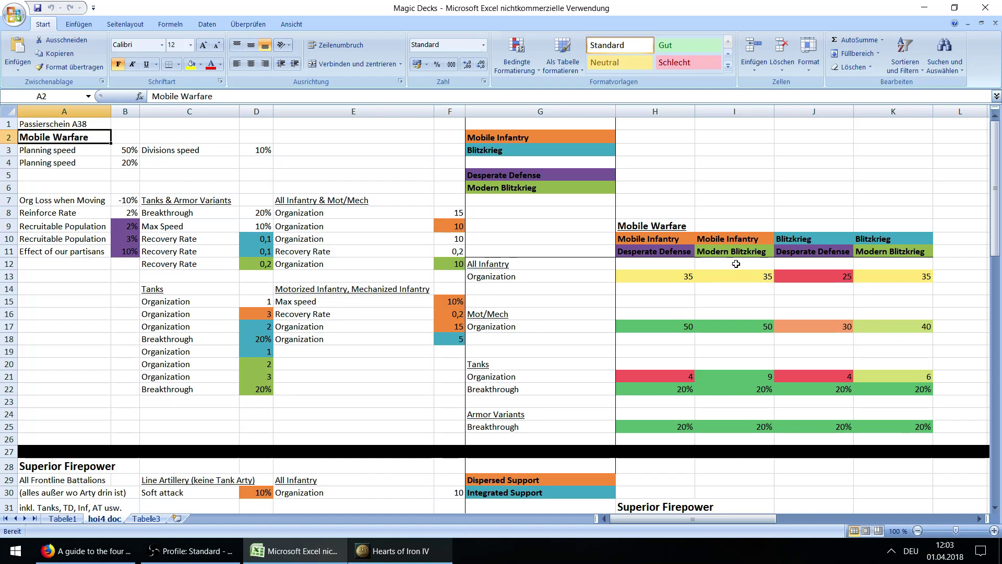
pyautogui.scroll(-2, 574, 374)
pyautogui.scroll(2, 574, 374)
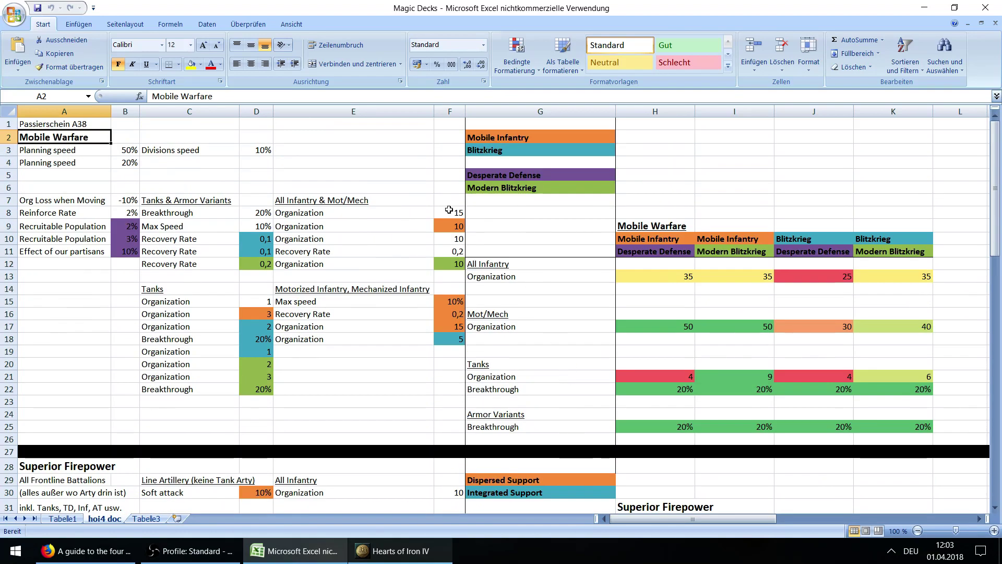
pyautogui.click(674, 323)
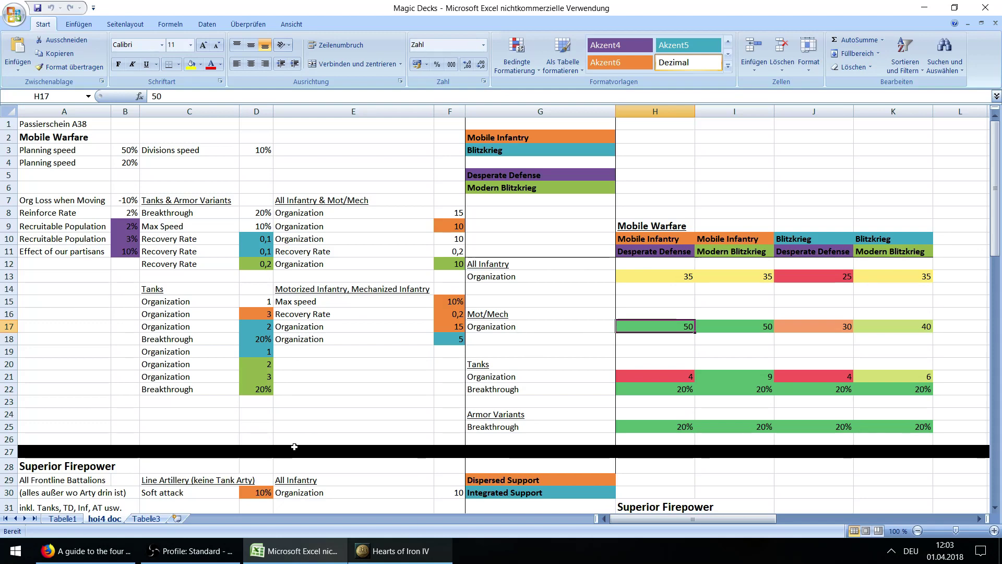
pyautogui.click(521, 343)
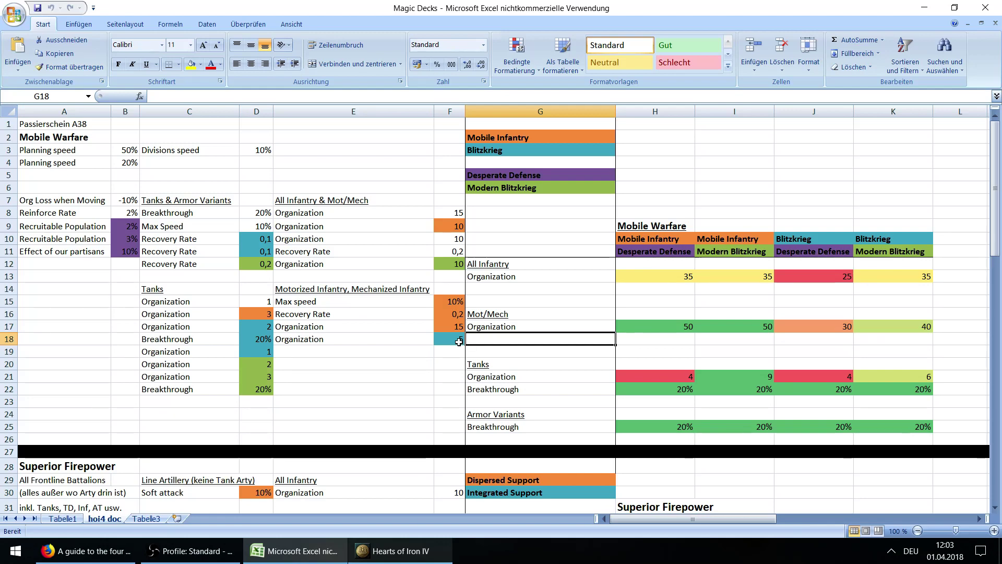
pyautogui.click(673, 331)
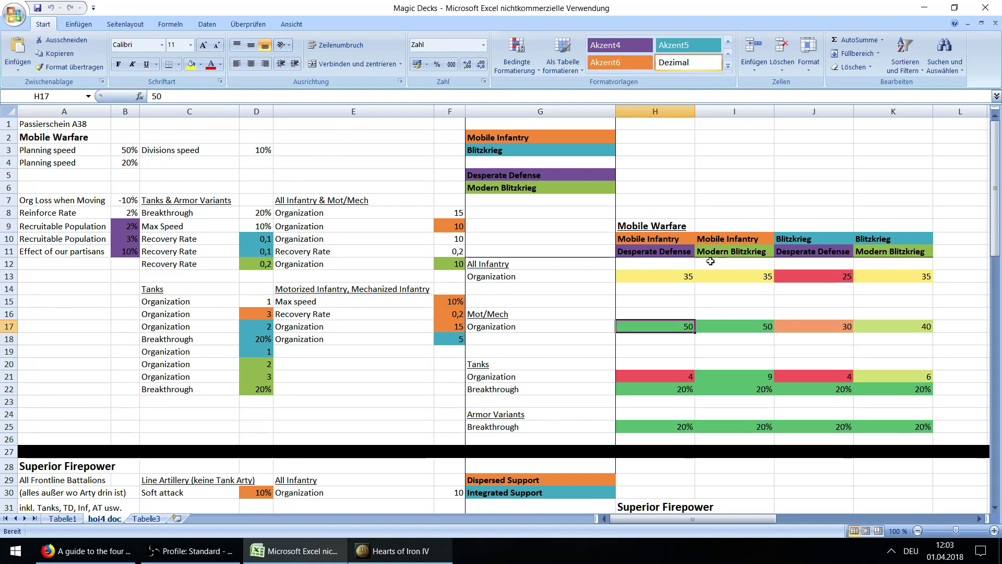
# Step: Compare the Mot/Mech and tank bonuses of Mobile Infantry with Desperate Defense and with Modern Blitzkrieg, glancing at Superior Firepower
pyautogui.click(724, 329)
pyautogui.click(672, 329)
pyautogui.scroll(-1, 388, 390)
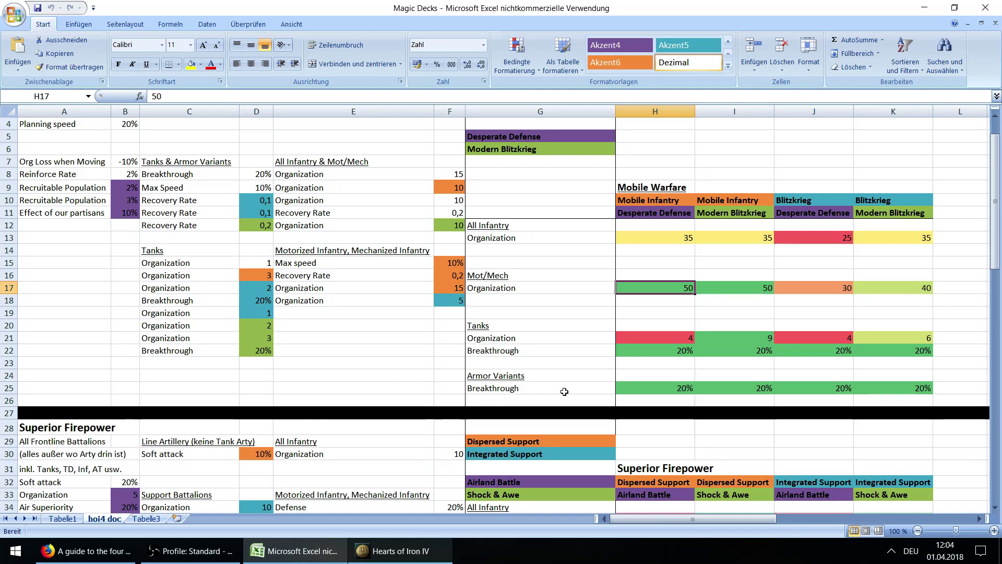
pyautogui.click(662, 351)
pyautogui.click(748, 339)
pyautogui.click(737, 353)
pyautogui.click(728, 387)
pyautogui.click(730, 365)
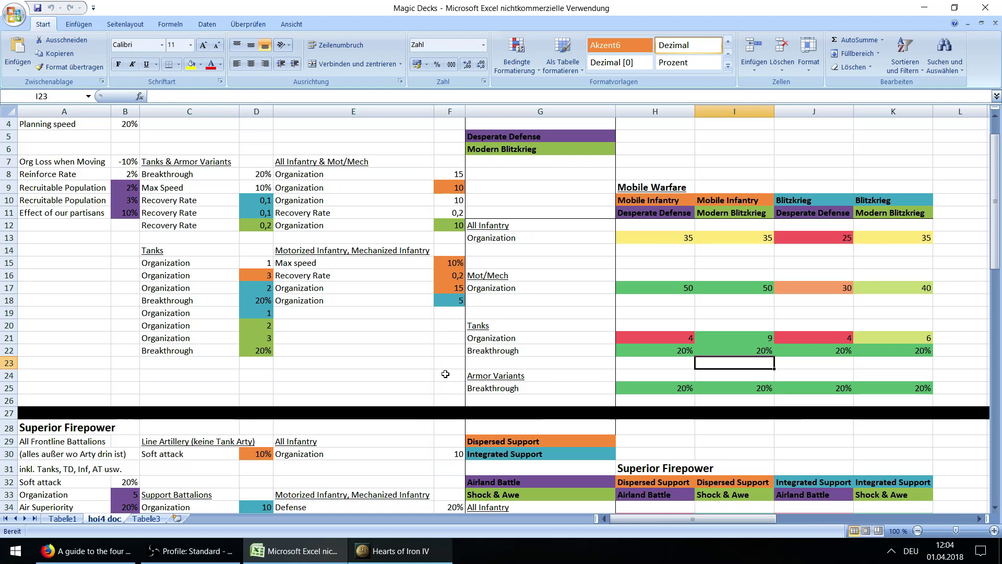
pyautogui.scroll(-3, 156, 384)
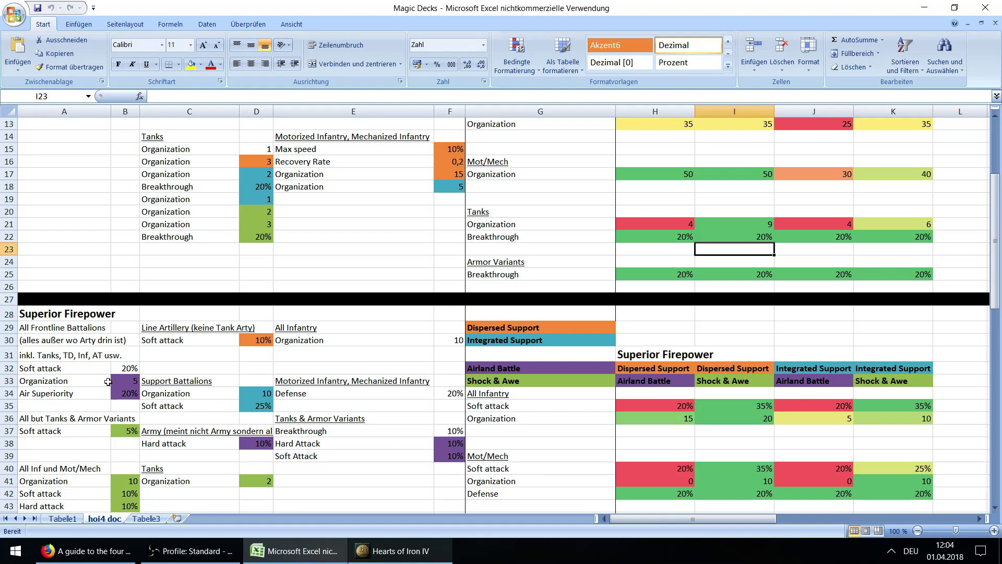
pyautogui.scroll(4, 78, 334)
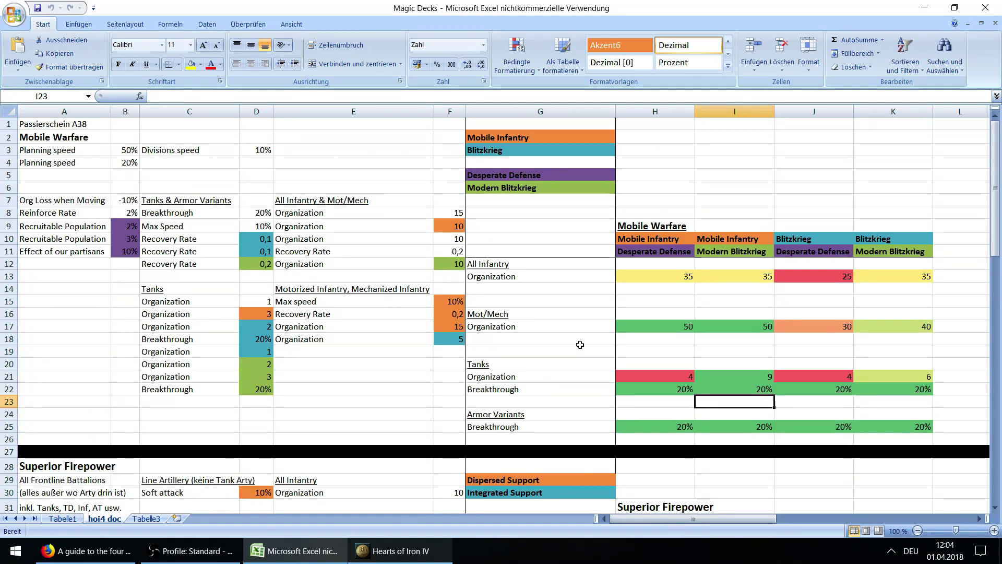
# Step: Review the Mot/Mech category and the Armor Variants breakthrough bonus in the Mobile Warfare comparison table
pyautogui.click(418, 364)
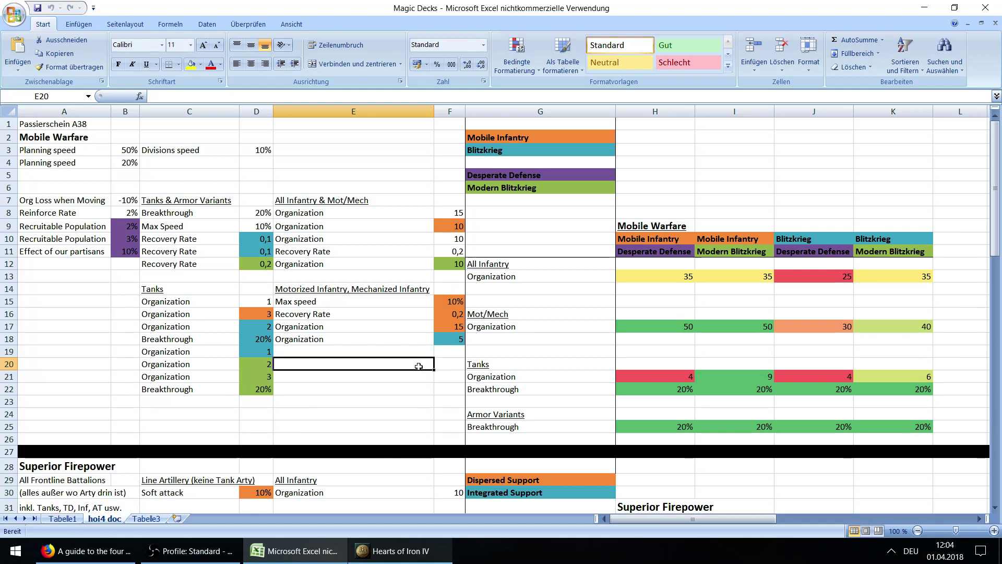
pyautogui.click(528, 316)
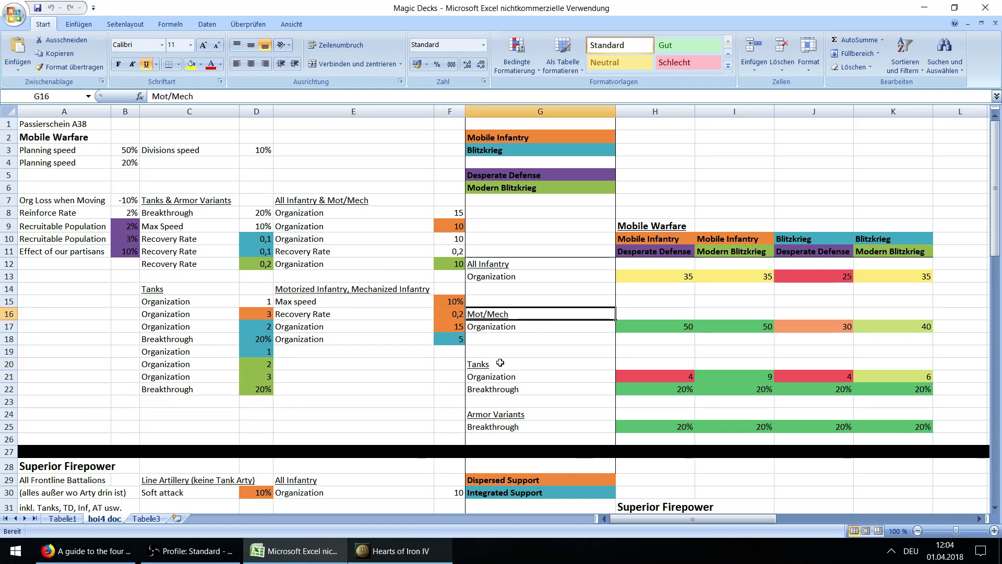
pyautogui.click(522, 427)
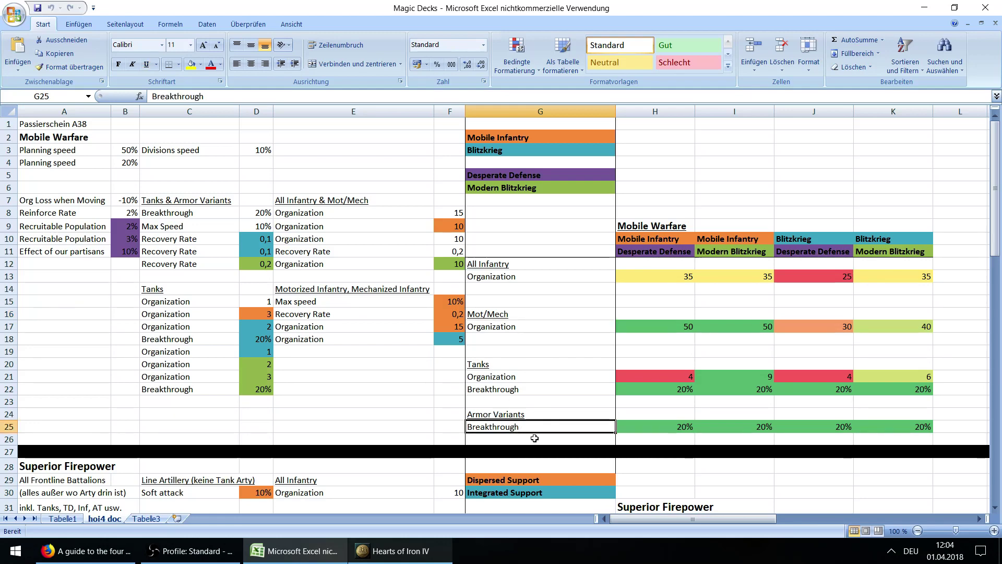
pyautogui.click(536, 412)
pyautogui.click(529, 430)
pyautogui.click(677, 428)
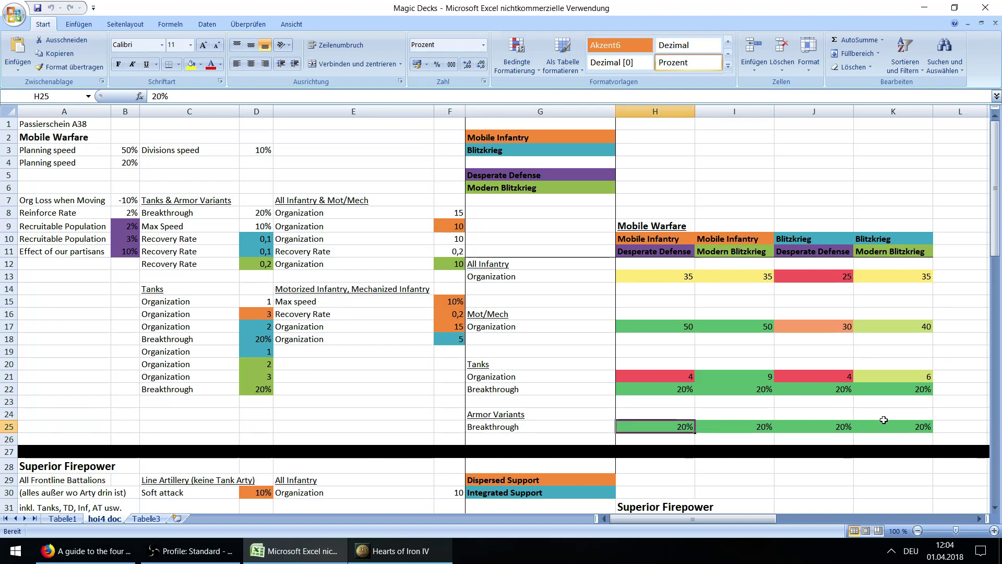
pyautogui.click(516, 314)
pyautogui.click(527, 418)
pyautogui.click(545, 428)
pyautogui.click(648, 429)
# Step: Compare Mobile Warfare's All Infantry organization bonus with those of Superior Firepower, Mass Assault and Grand Battleplan
pyautogui.click(663, 274)
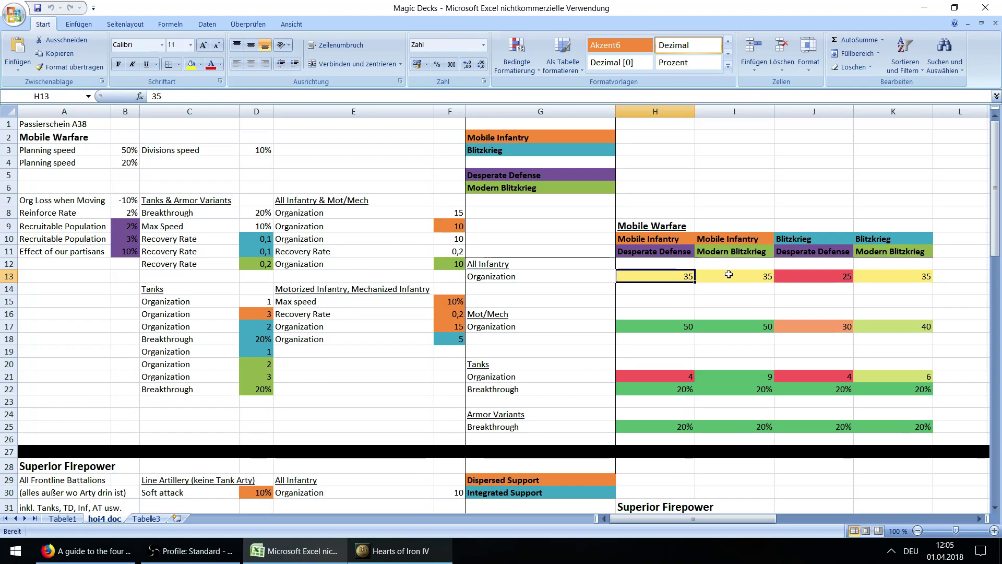
pyautogui.scroll(-7, 711, 302)
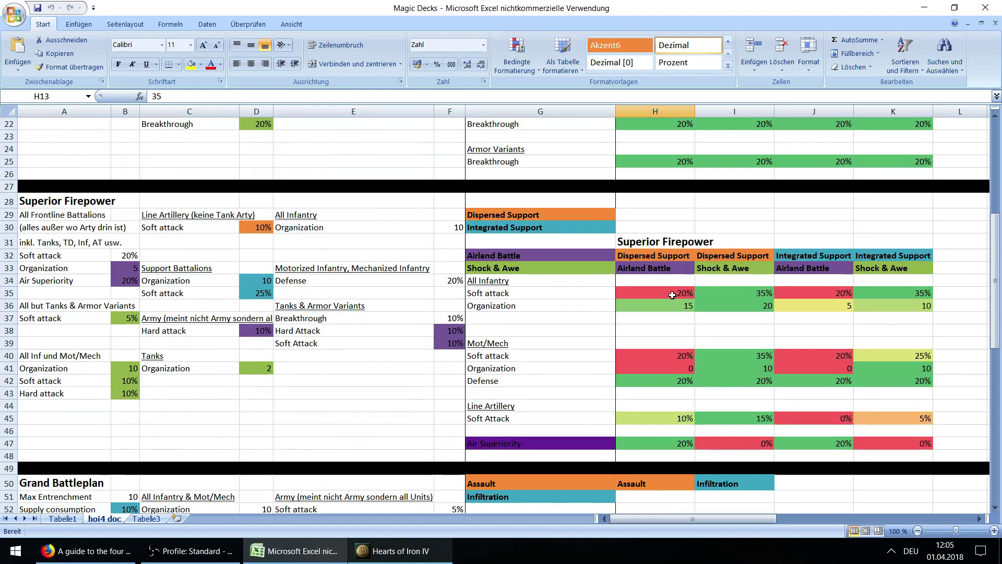
pyautogui.scroll(-1, 698, 372)
pyautogui.scroll(-13, 698, 371)
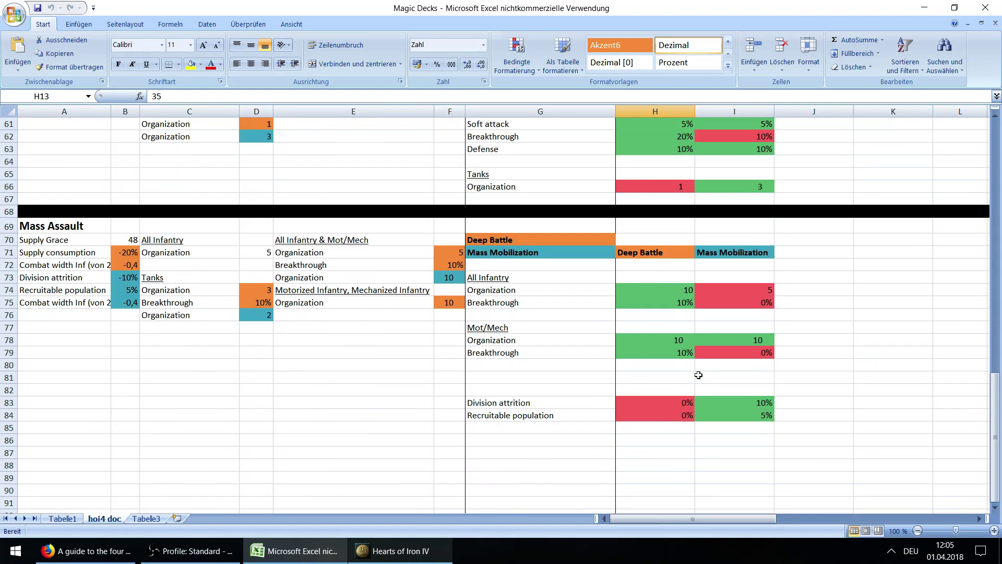
pyautogui.scroll(4, 714, 327)
pyautogui.scroll(4, 714, 326)
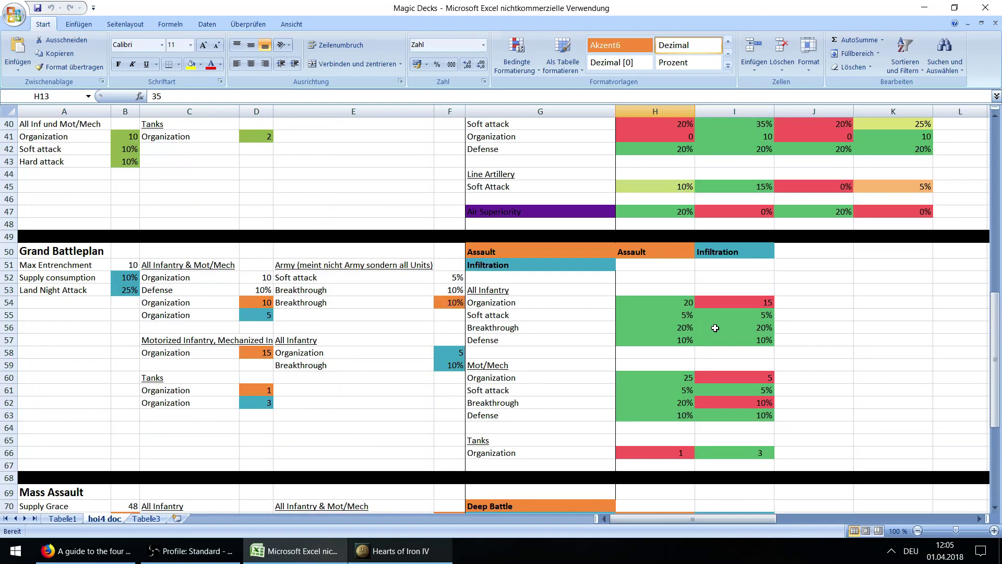
pyautogui.click(678, 304)
pyautogui.scroll(13, 618, 351)
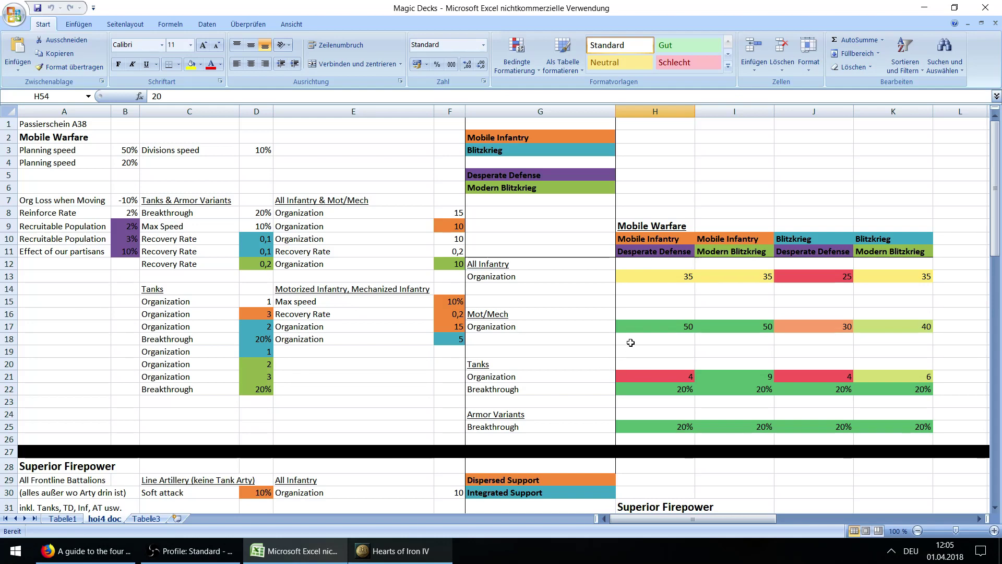
pyautogui.click(668, 278)
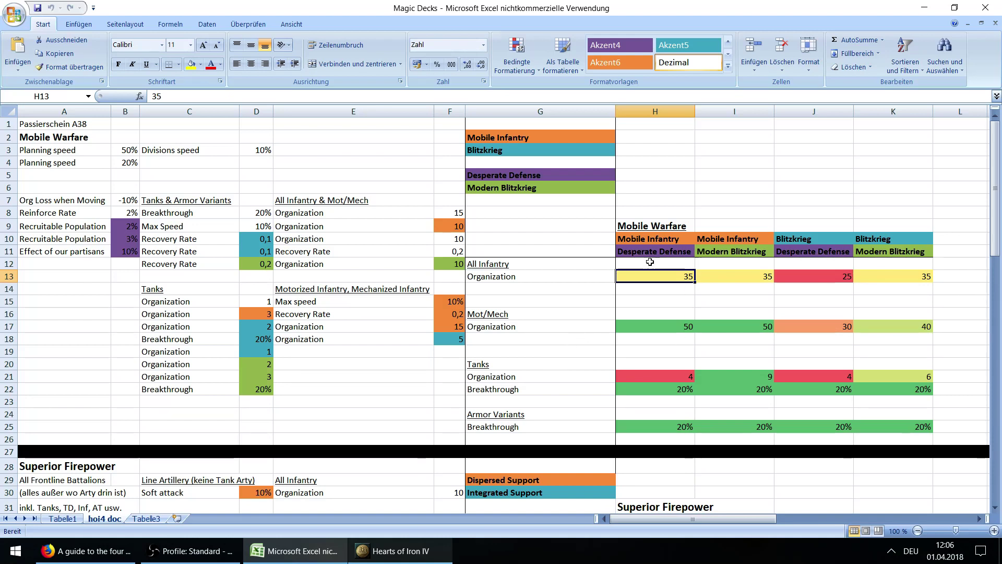
# Step: Switch to the Reddit land doctrine guide in Firefox and highlight the Mobile Warfare bullet "Extremely powerful combat bonuses"
pyautogui.click(104, 551)
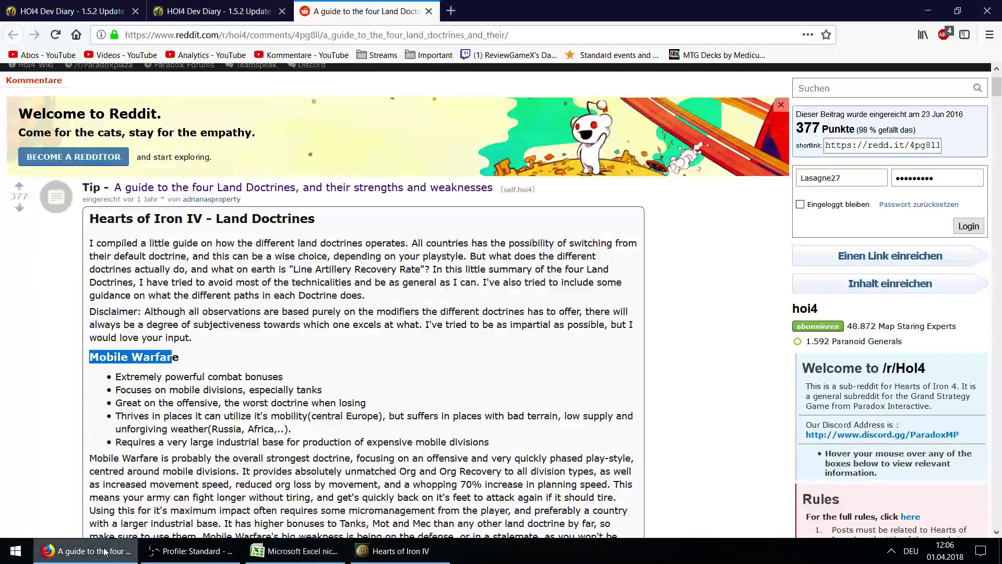
pyautogui.click(174, 412)
pyautogui.scroll(-3, 175, 376)
pyautogui.scroll(-2, 174, 376)
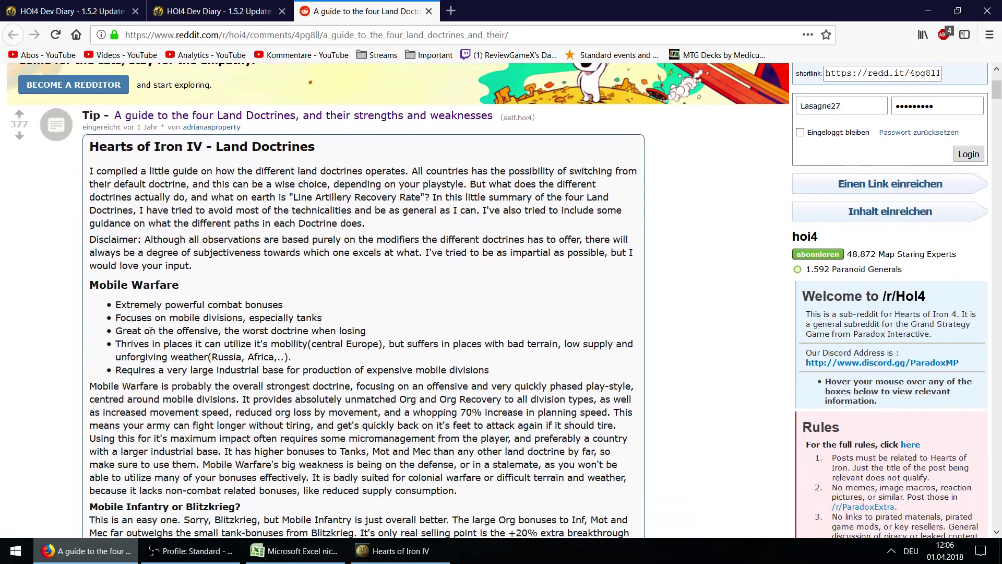
pyautogui.moveTo(119, 306); pyautogui.dragTo(283, 303)
pyautogui.click(131, 301)
pyautogui.moveTo(117, 305); pyautogui.dragTo(178, 305)
pyautogui.moveTo(281, 305); pyautogui.dragTo(286, 305)
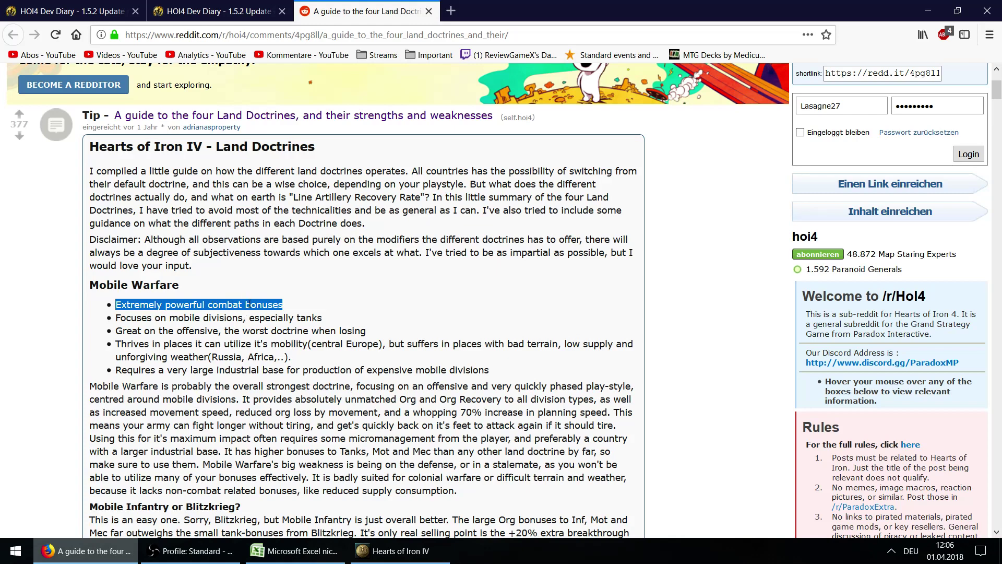
# Step: Highlight the guide's bullet "Focuses on mobile divisions, especially tanks" and switch back to the Excel doctrine sheet
pyautogui.click(231, 309)
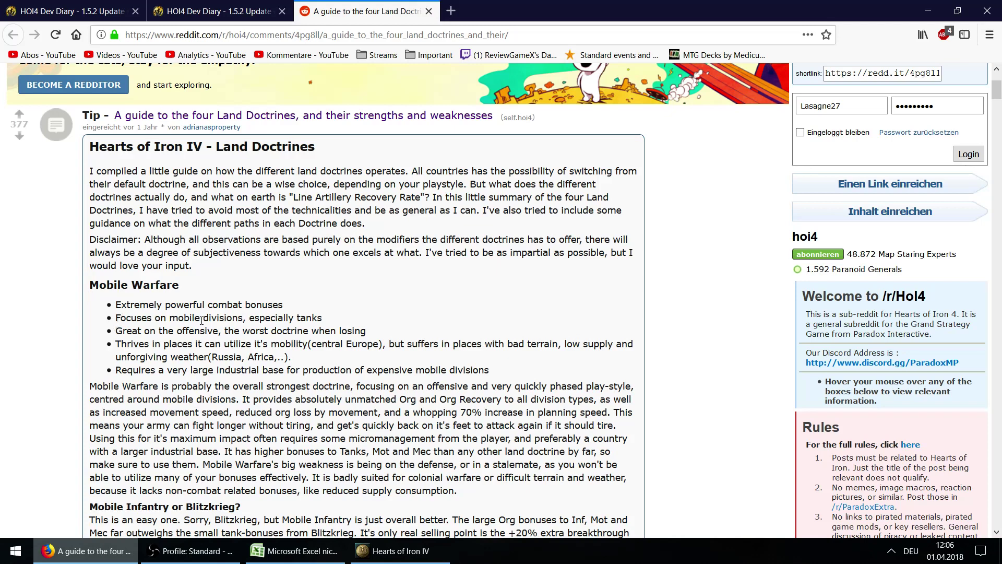
pyautogui.moveTo(325, 319); pyautogui.dragTo(117, 324)
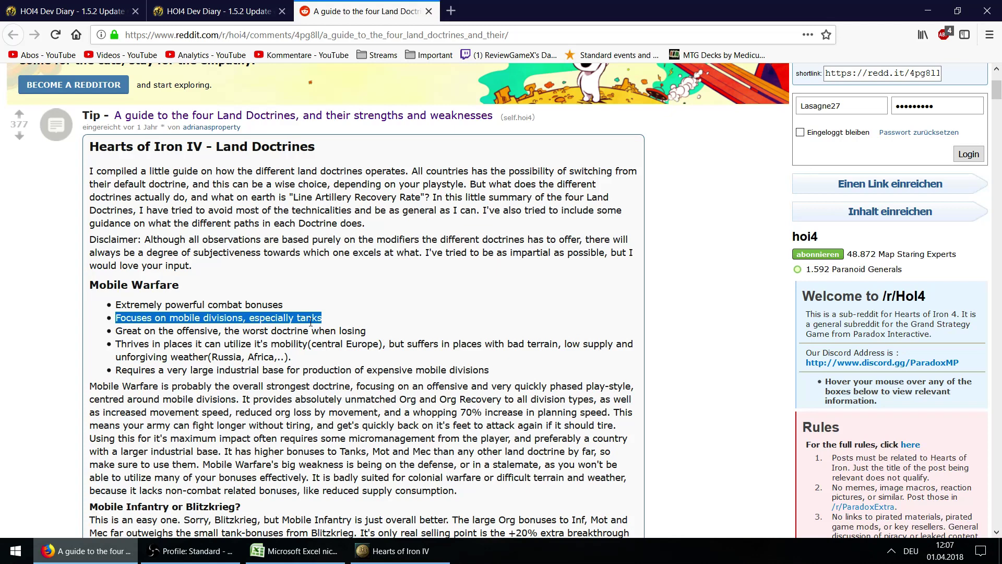
pyautogui.click(312, 549)
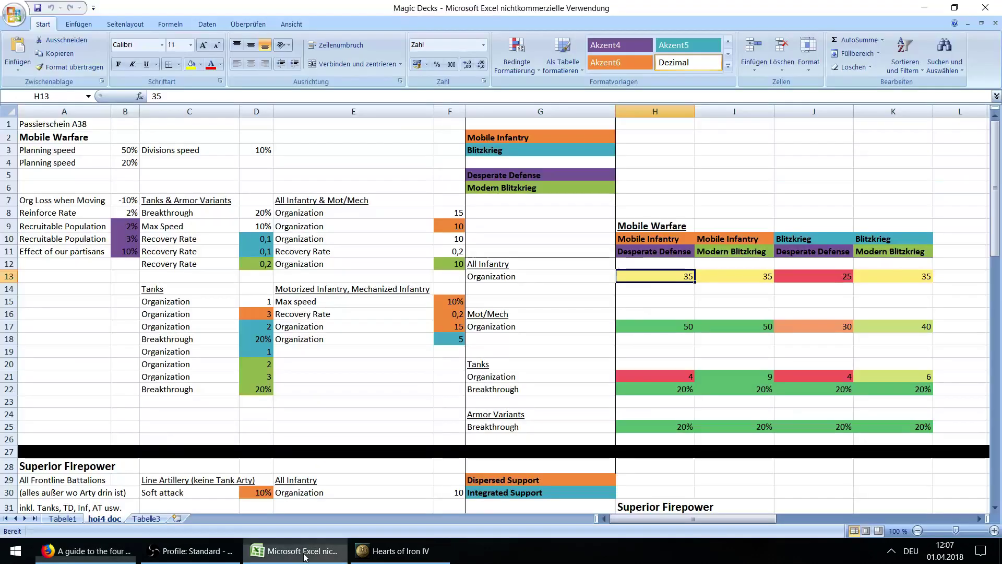
# Step: Review the Tanks organization and breakthrough bonuses for Mobile Infantry with Modern Blitzkrieg in the Mobile Warfare comparison table
pyautogui.click(636, 412)
pyautogui.click(734, 378)
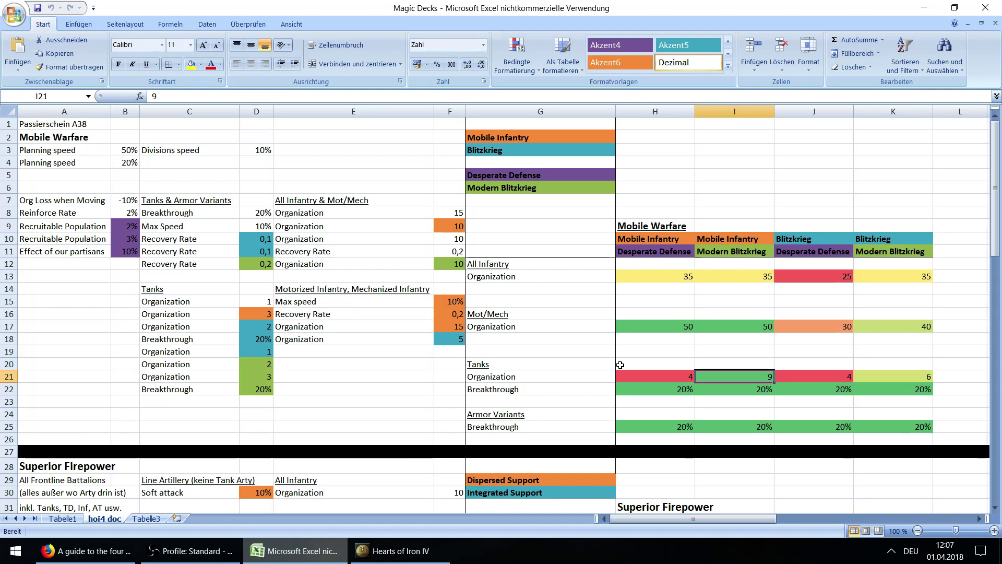
pyautogui.press('Down')
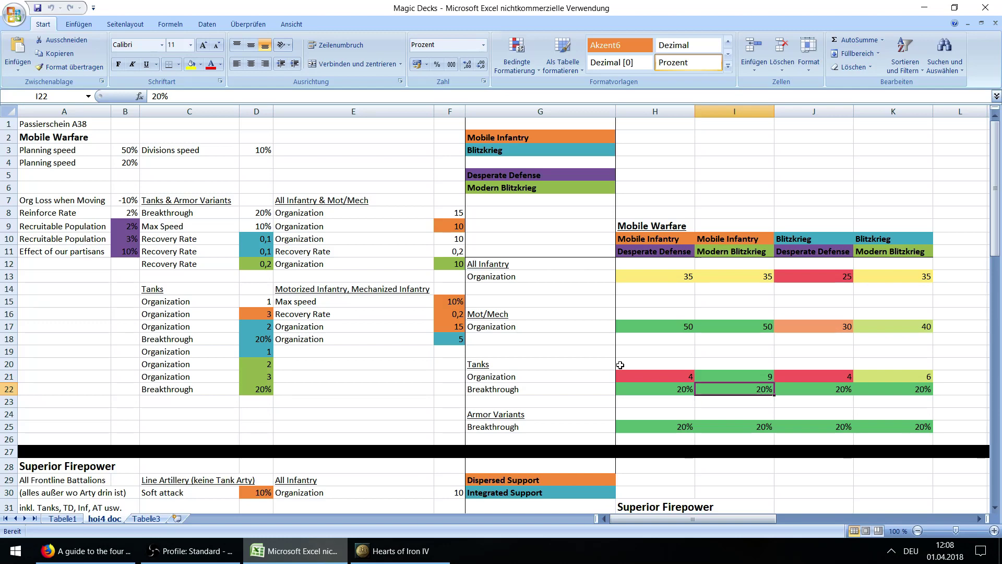
pyautogui.press('Up')
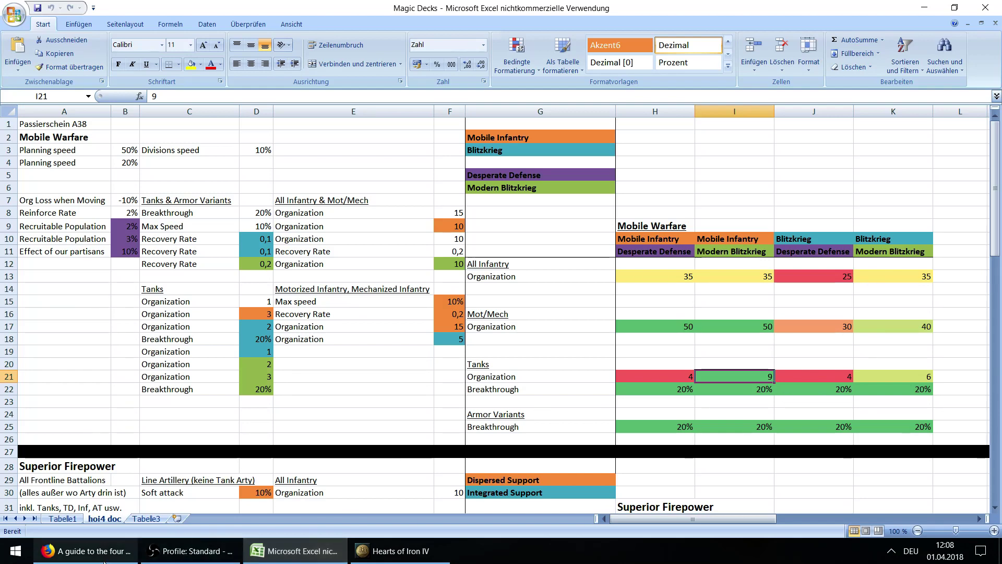
# Step: Switch to the Reddit guide in Firefox and highlight "Great on the offensive, the worst doctrine when losing", then single out its two halves
pyautogui.click(84, 550)
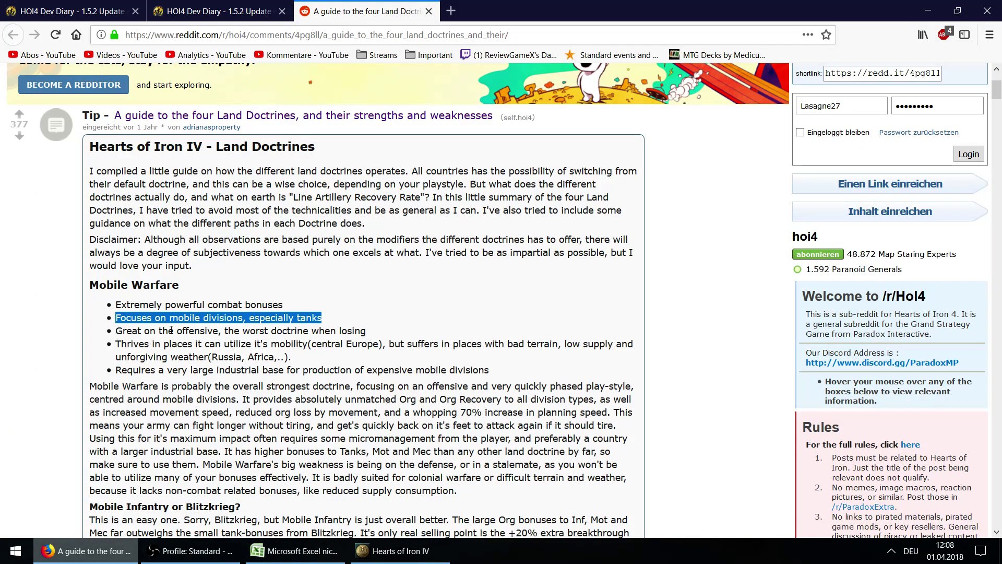
pyautogui.moveTo(368, 330); pyautogui.dragTo(110, 331)
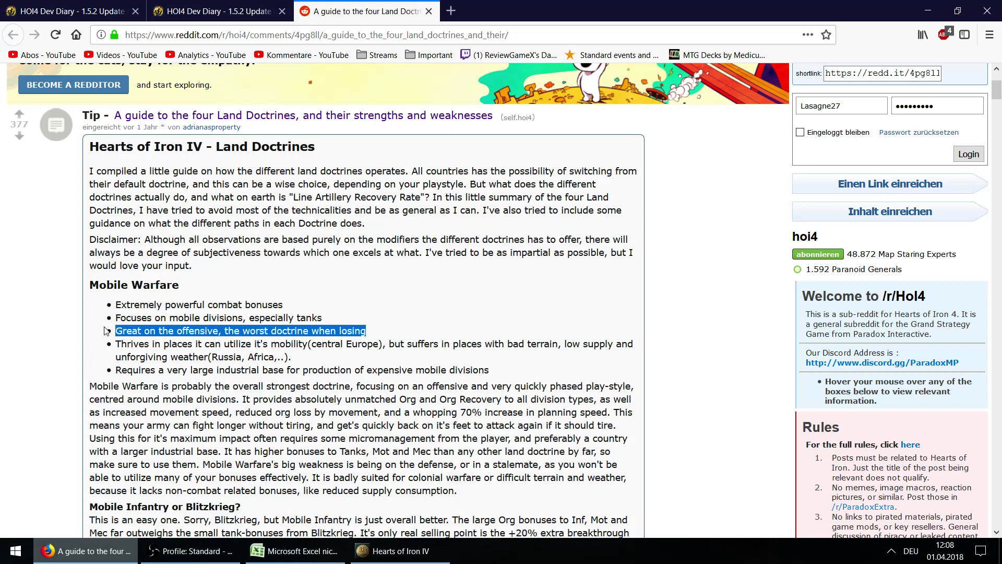
pyautogui.click(213, 328)
pyautogui.doubleClick(213, 328)
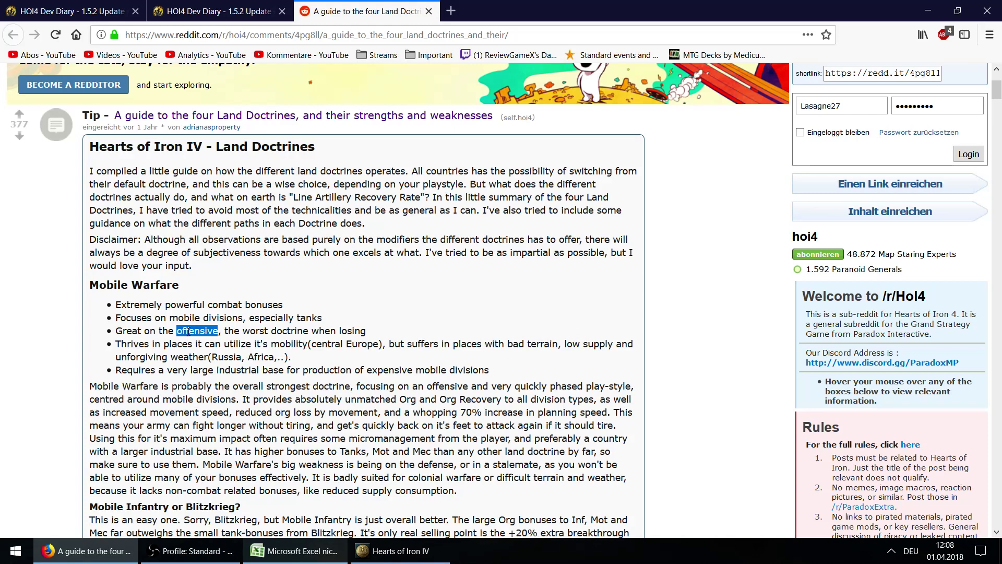
pyautogui.moveTo(367, 331); pyautogui.dragTo(226, 332)
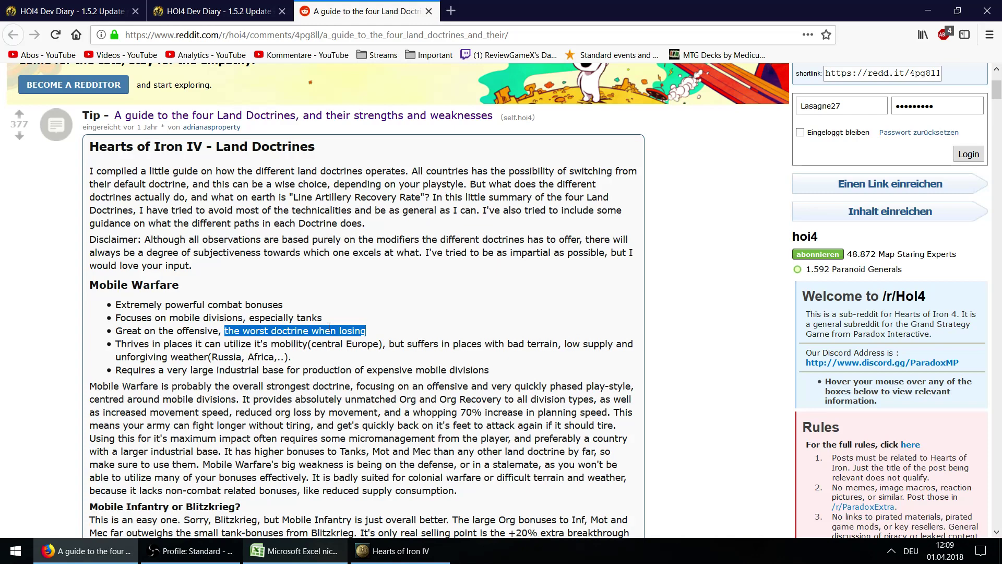
# Step: Switch to Hearts of Iron IV and inspect provinces along the northern Italian river line, including Veneto, then close the state details
pyautogui.click(397, 550)
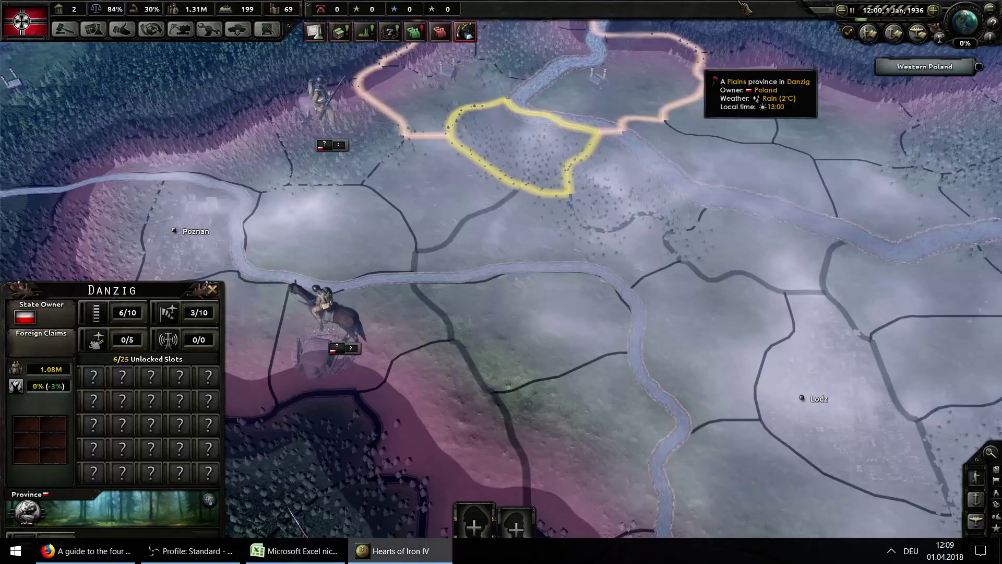
pyautogui.hotkey('s', 'a')
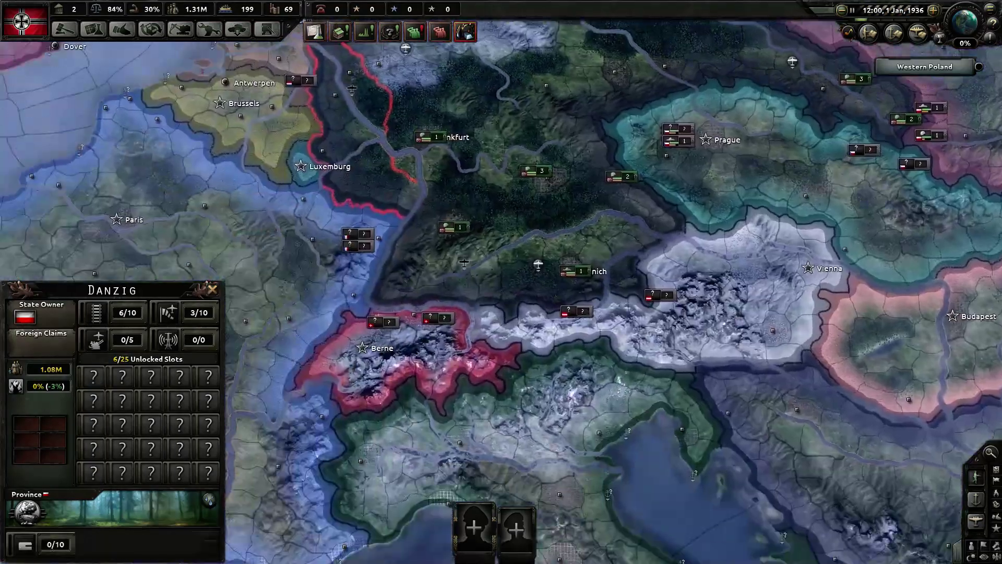
pyautogui.scroll(4, 663, 315)
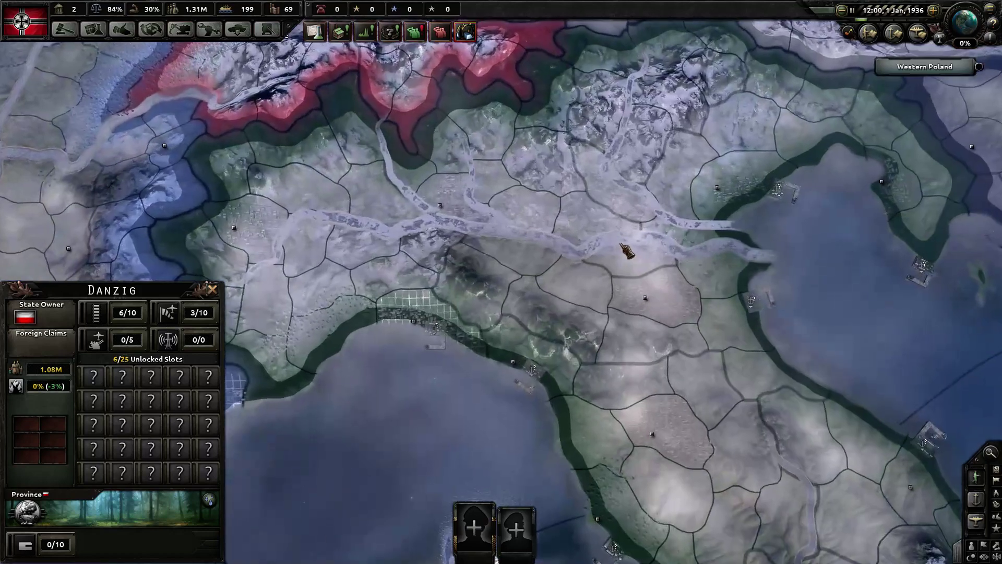
pyautogui.click(473, 312)
pyautogui.click(412, 296)
pyautogui.click(462, 280)
pyautogui.click(648, 232)
pyautogui.click(725, 241)
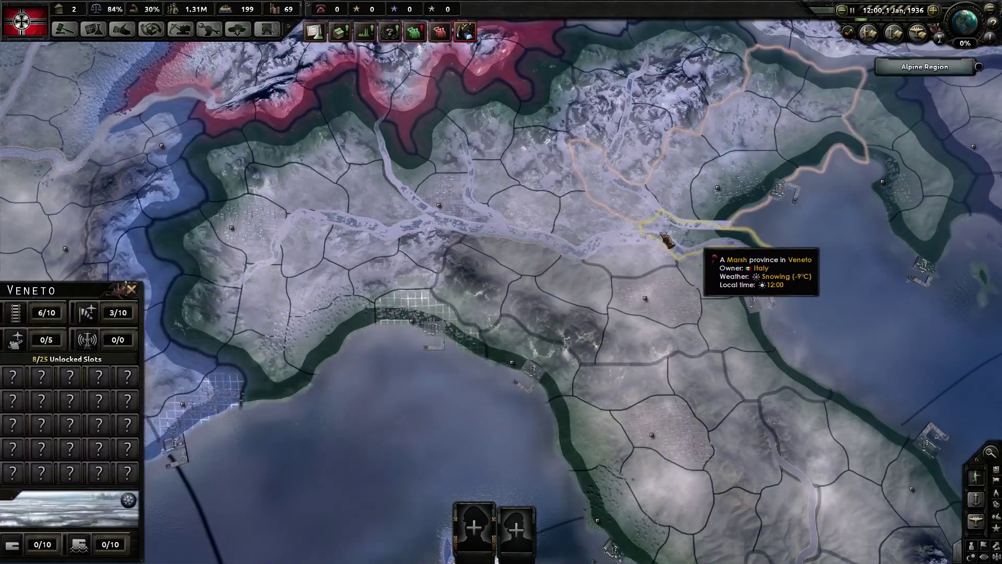
pyautogui.click(641, 230)
pyautogui.click(493, 295)
pyautogui.press('Escape')
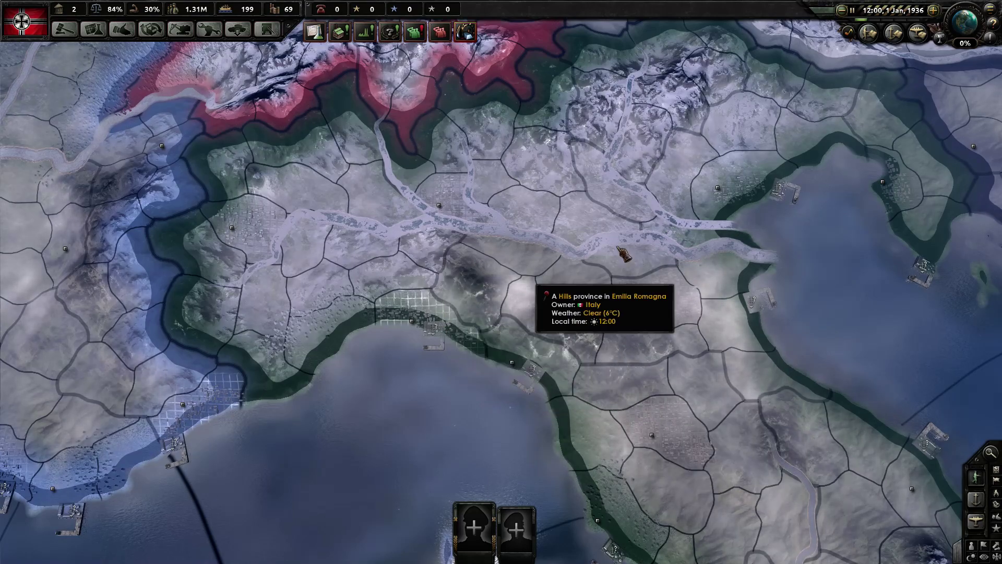
# Step: Inspect Calabria in southern Italy and survey the North African coast, the eastern Mediterranean and central Europe on the map
pyautogui.scroll(-4, 678, 172)
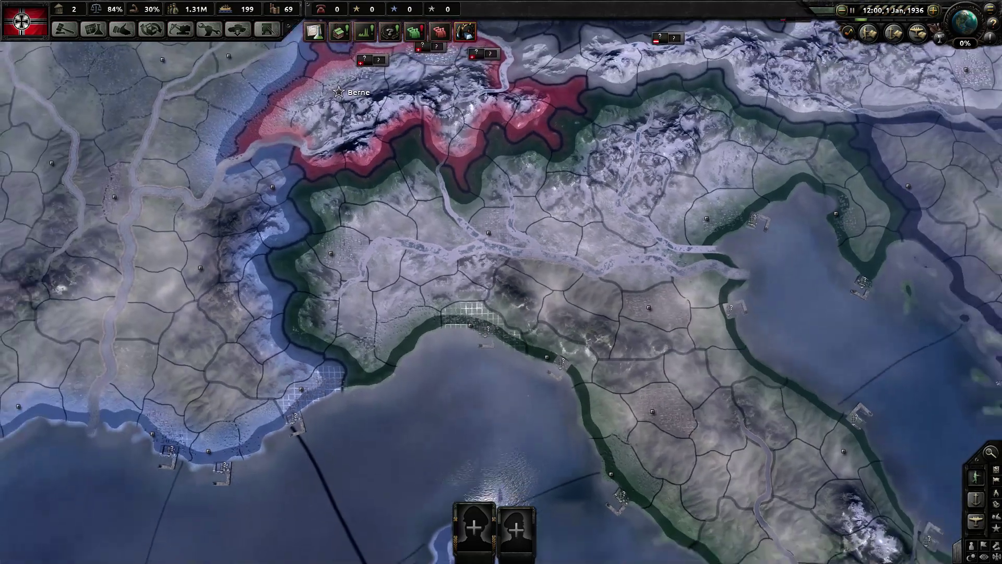
pyautogui.scroll(2, 608, 484)
pyautogui.click(584, 302)
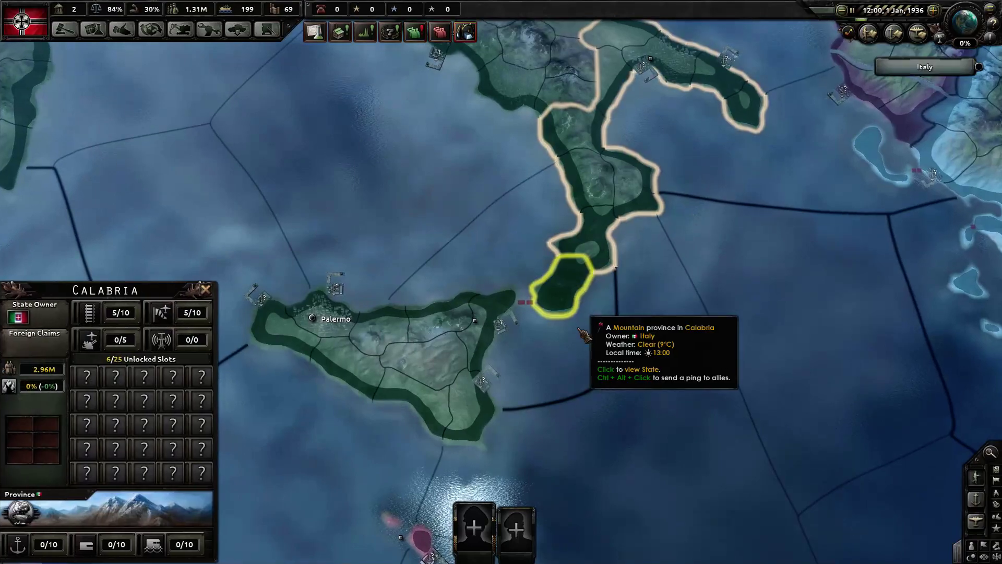
pyautogui.scroll(-5, 590, 314)
pyautogui.scroll(4, 730, 512)
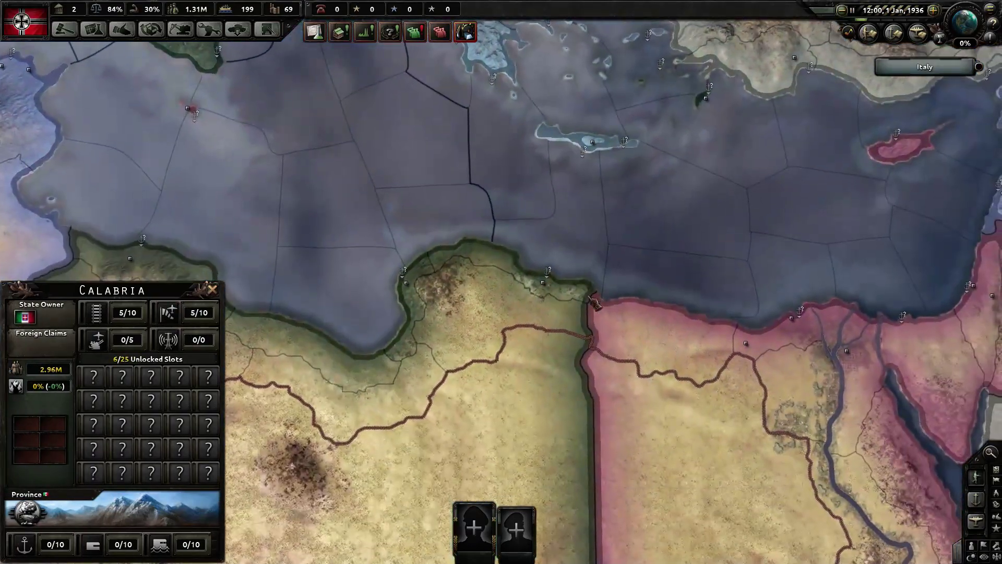
pyautogui.press('w')
pyautogui.press('d')
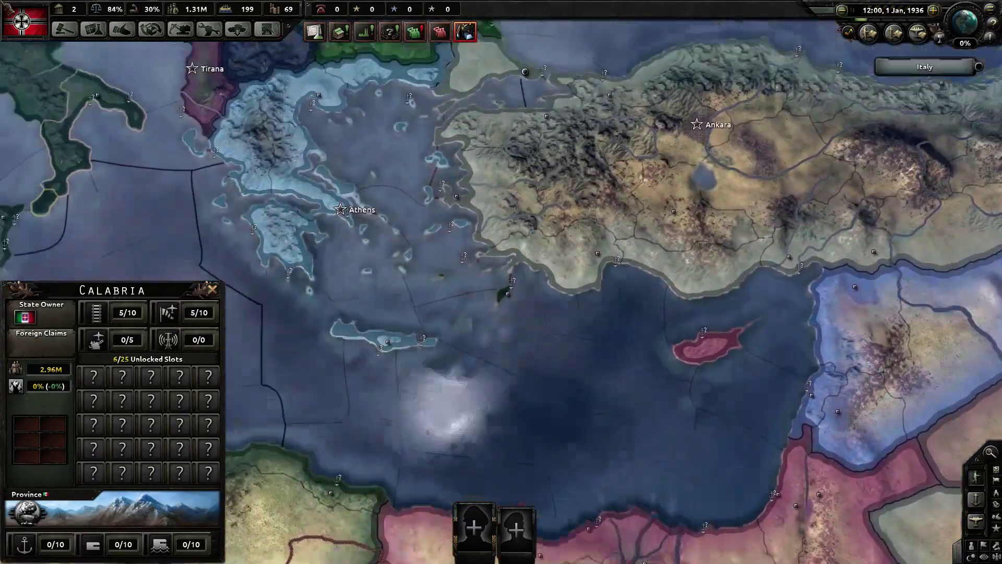
pyautogui.press('a')
pyautogui.press('w')
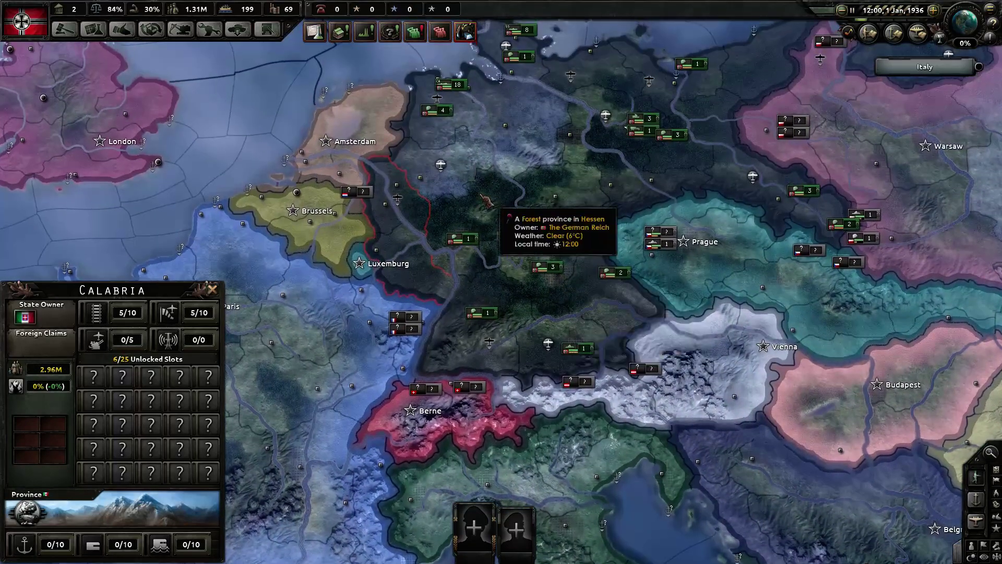
pyautogui.press('d')
pyautogui.press('w')
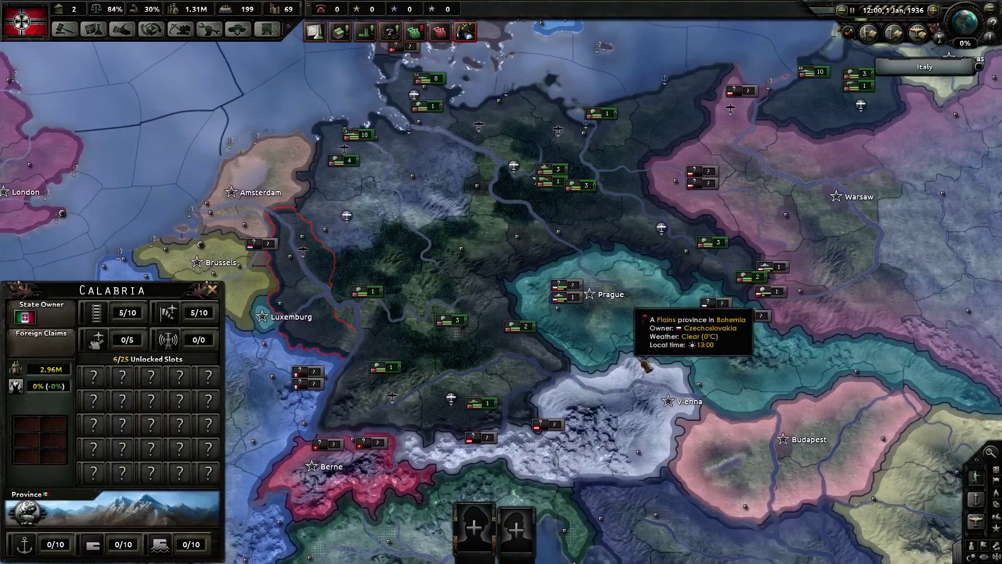
# Step: Return to the Reddit guide and highlight "the worst doctrine when losing", "mobility" and "(central Europe" in the Mobile Warfare bullets
pyautogui.hotkey('alt', 'Tab')
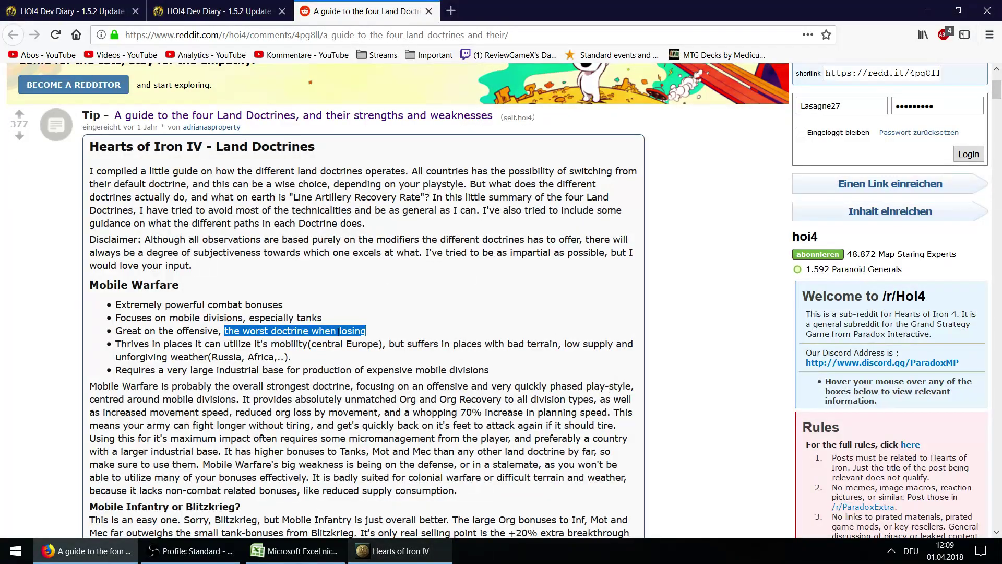
pyautogui.click(308, 332)
pyautogui.moveTo(221, 330); pyautogui.dragTo(373, 335)
pyautogui.doubleClick(287, 344)
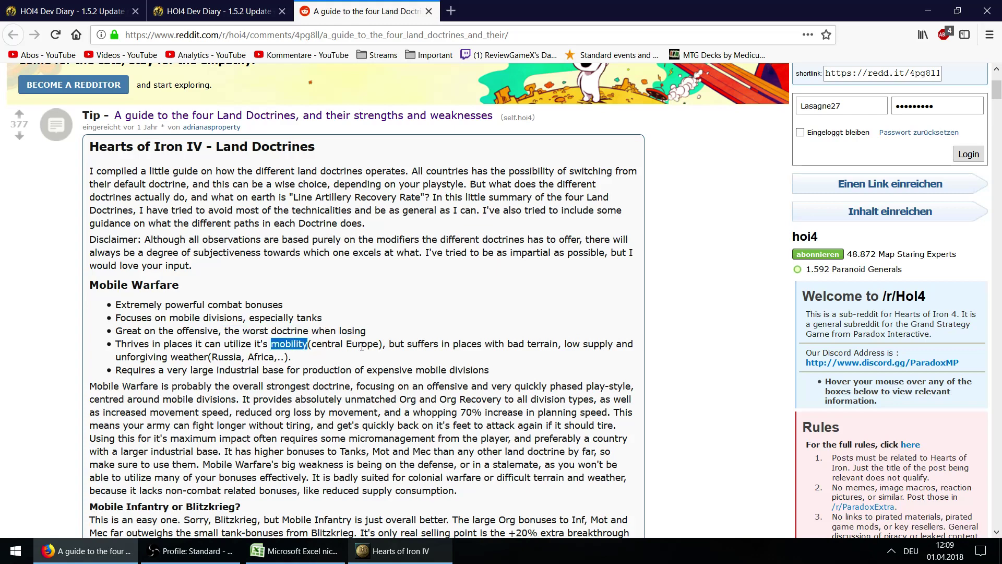
pyautogui.moveTo(380, 344); pyautogui.dragTo(306, 346)
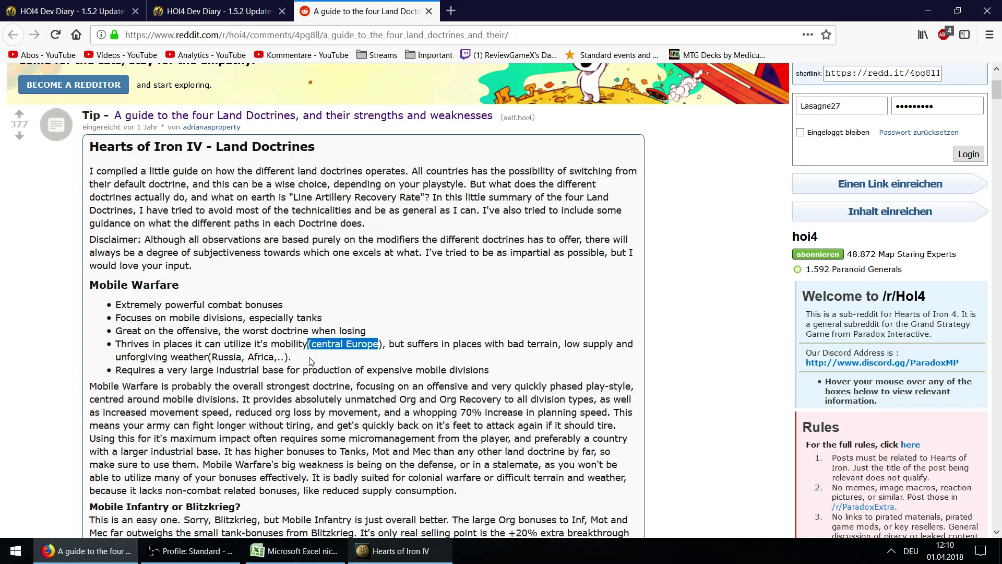
# Step: Highlight the clause "but suffers in places with bad terrain, low supply and unforgiving weather(Russia, Africa,..)", then single out "weather" and "bad"
pyautogui.moveTo(389, 346); pyautogui.dragTo(295, 365)
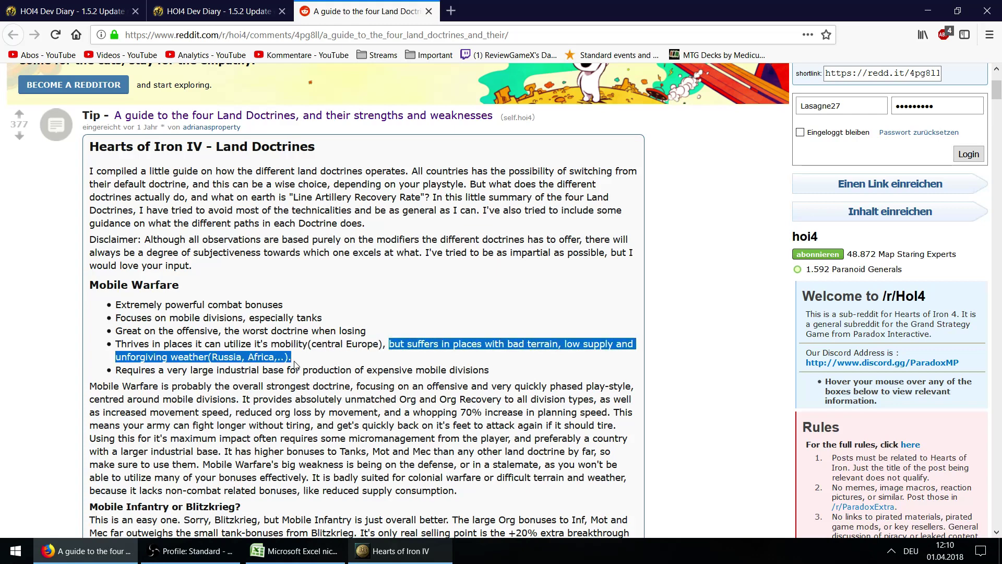
pyautogui.click(175, 360)
pyautogui.doubleClick(188, 357)
pyautogui.doubleClick(513, 343)
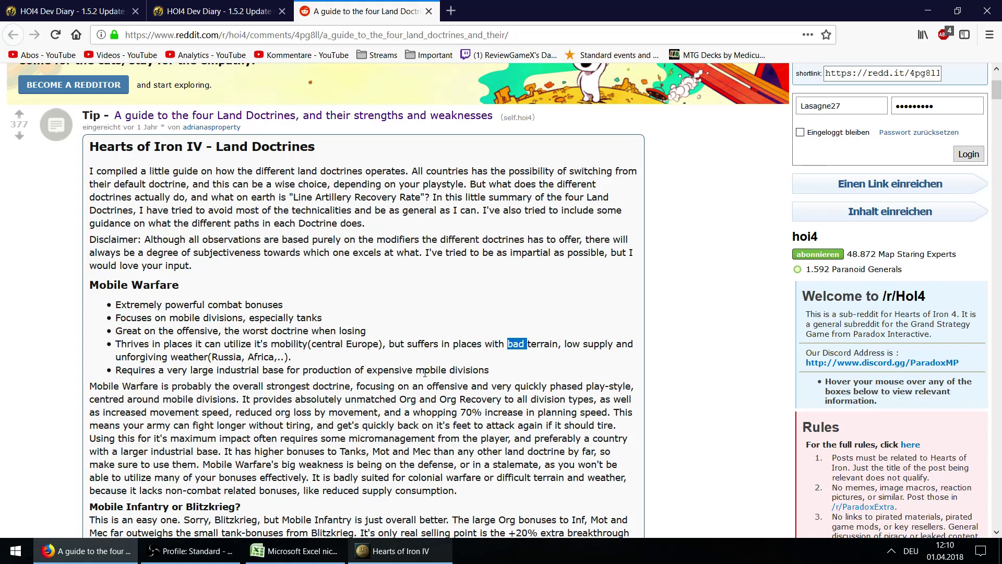
# Step: Highlight "expensive mobile divisions" in the bullet about the large industrial base, then clear the selection
pyautogui.click(487, 370)
pyautogui.moveTo(486, 370); pyautogui.dragTo(366, 371)
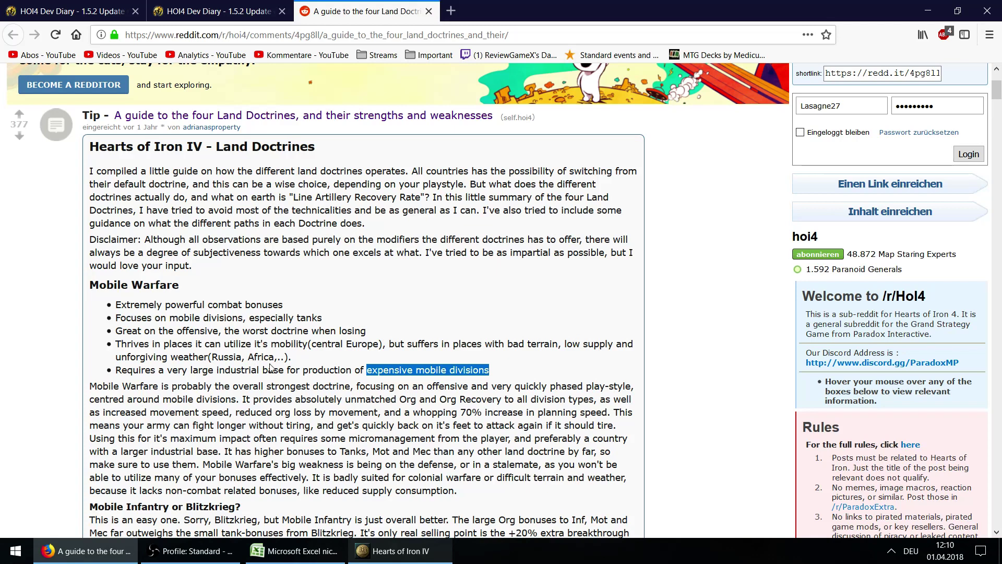
pyautogui.click(319, 366)
# Step: Highlight the guide's "Mobile Infantry or Blitzkrieg?" section through the start of the Desperate Defense or Modern Blitzkrieg answer, then clear the selection
pyautogui.scroll(-4, 181, 251)
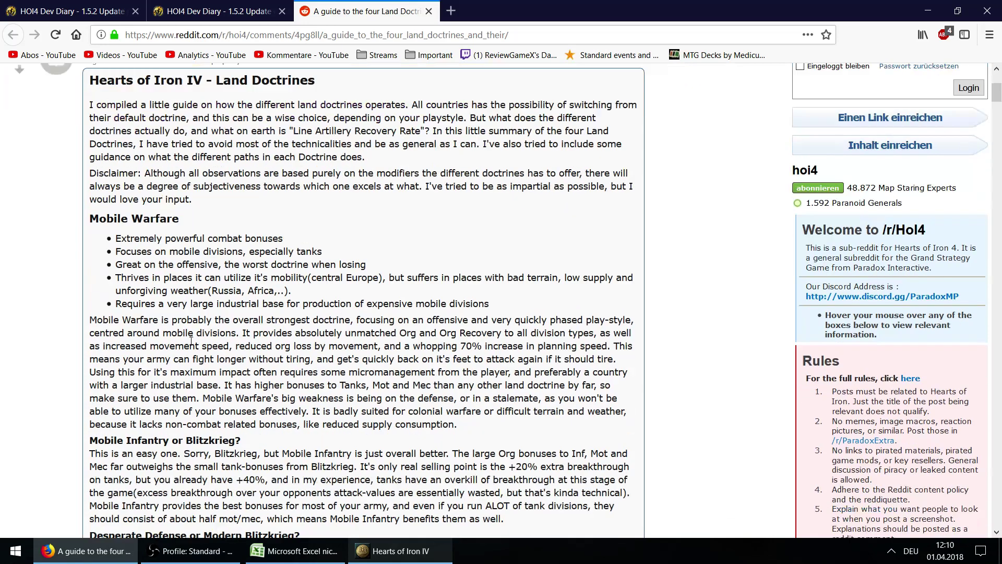
pyautogui.scroll(1, 188, 366)
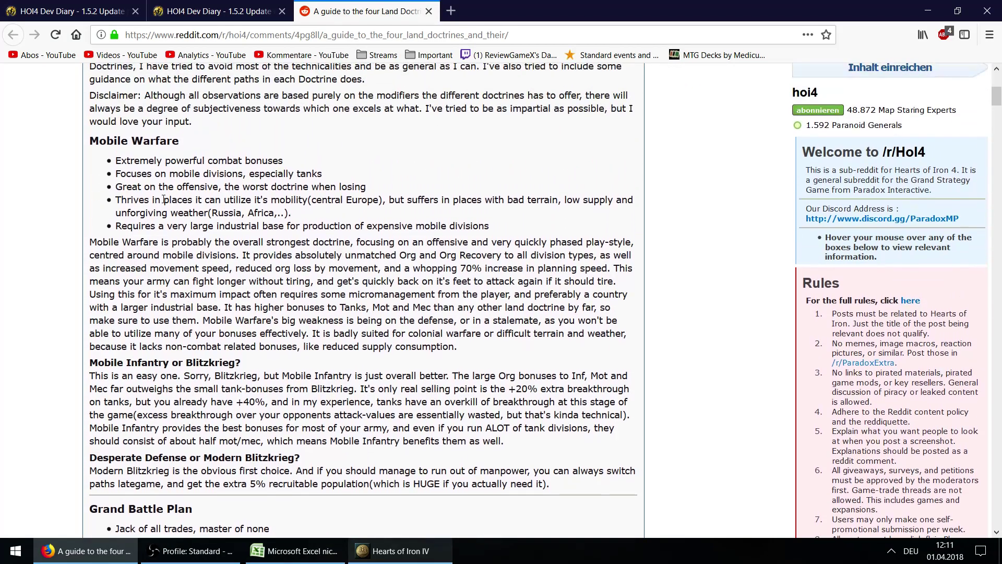
pyautogui.scroll(-1, 116, 339)
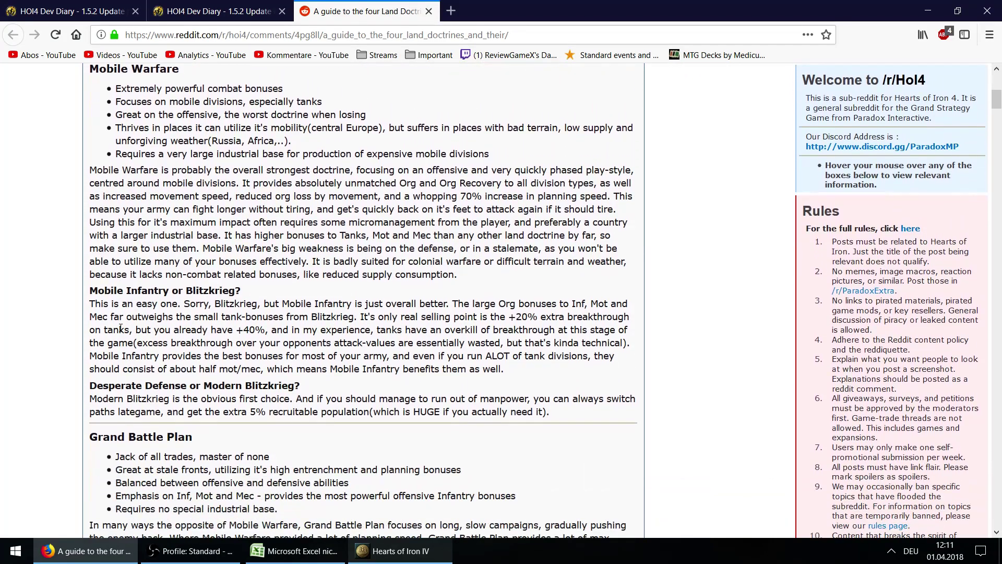
pyautogui.moveTo(91, 290); pyautogui.dragTo(415, 398)
pyautogui.scroll(-3, 198, 308)
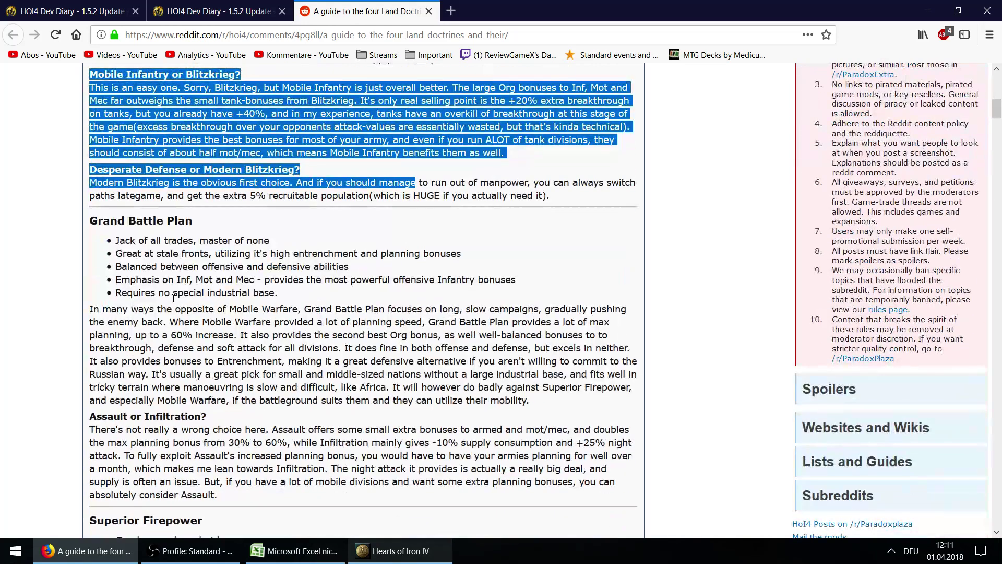
pyautogui.click(175, 296)
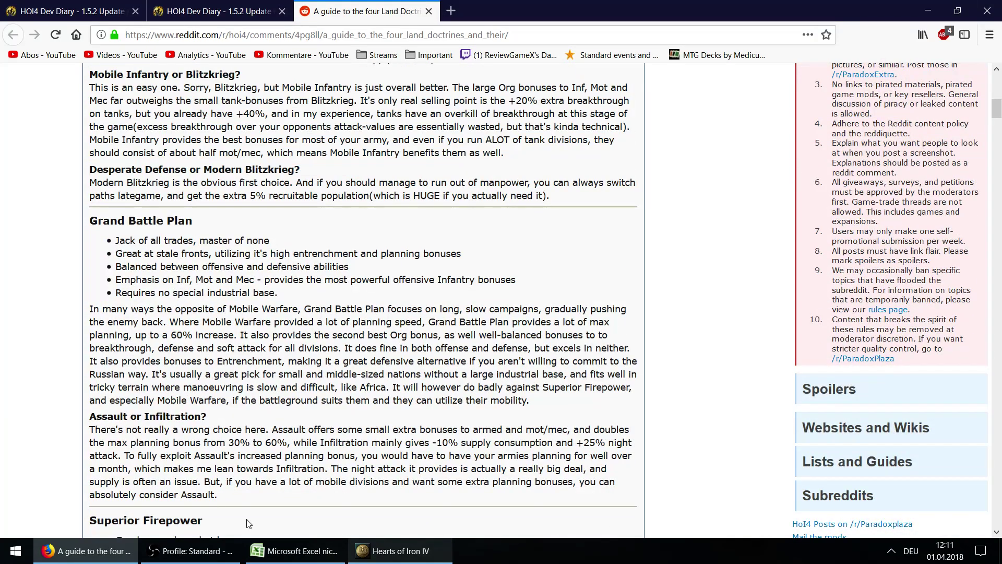
# Step: Switch to the Excel doctrine sheet, select the Superior Firepower heading and look over its bonus tables
pyautogui.click(295, 551)
pyautogui.scroll(-4, 180, 387)
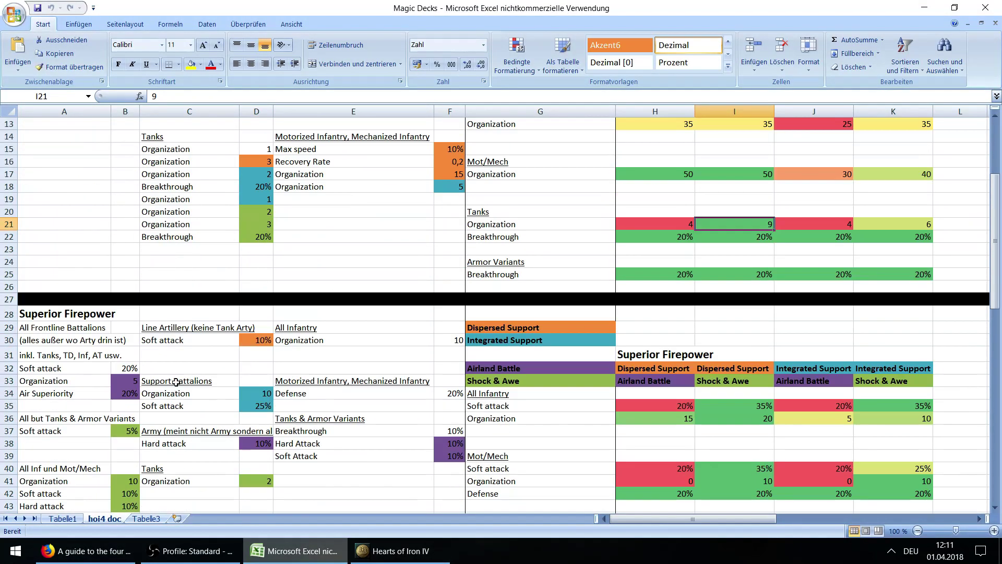
pyautogui.click(92, 316)
pyautogui.scroll(-1, 157, 382)
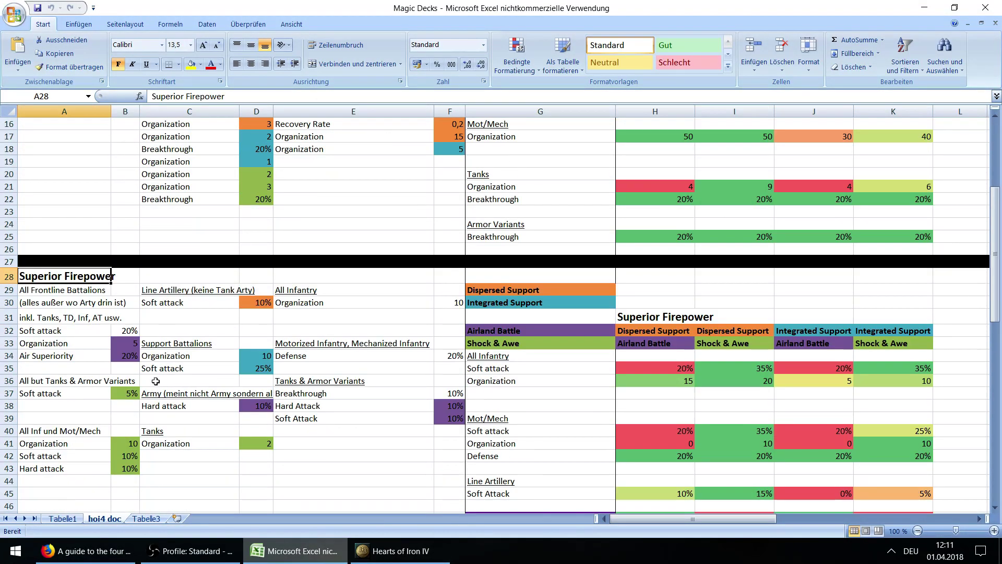
pyautogui.scroll(-2, 157, 382)
pyautogui.scroll(7, 158, 387)
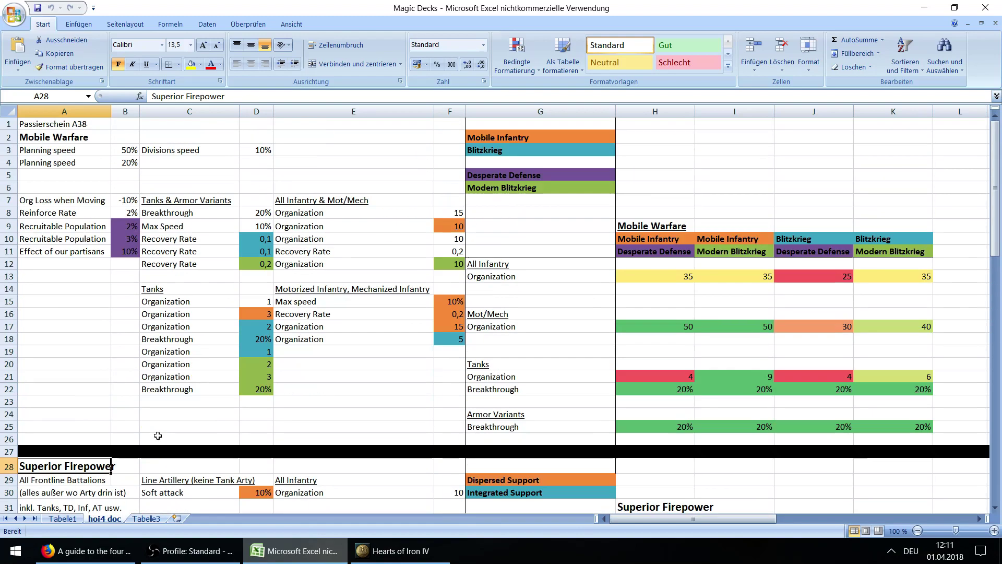
# Step: Point out the Mobile Warfare heading, then move on to the Superior Firepower heading and its bonus list
pyautogui.click(63, 139)
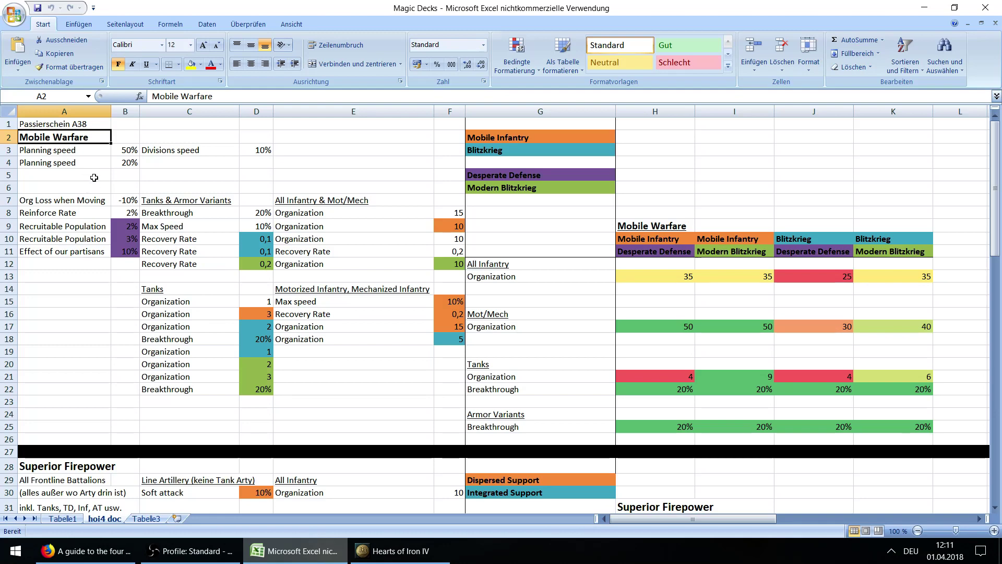
pyautogui.scroll(-2, 311, 441)
pyautogui.click(74, 390)
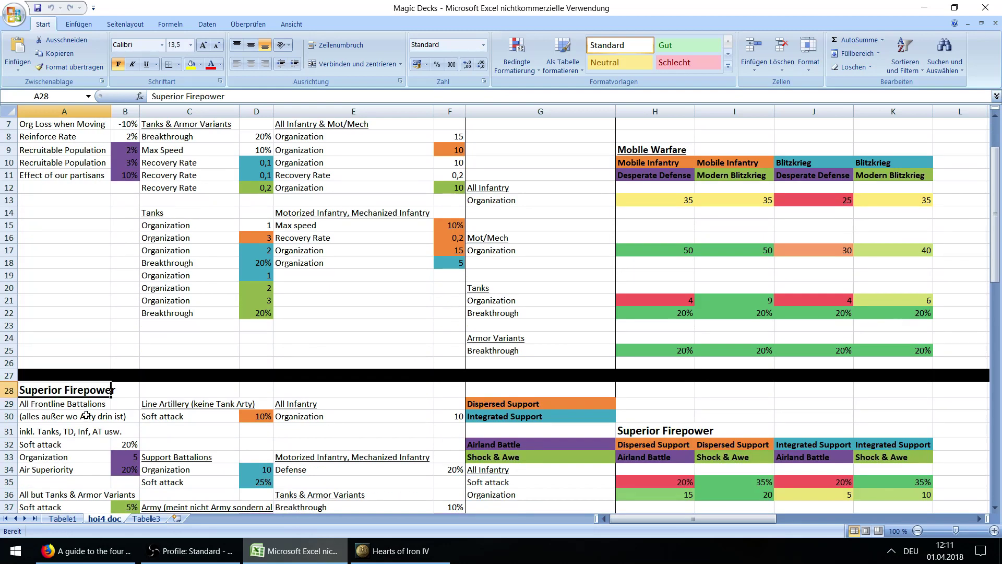
pyautogui.scroll(-4, 83, 423)
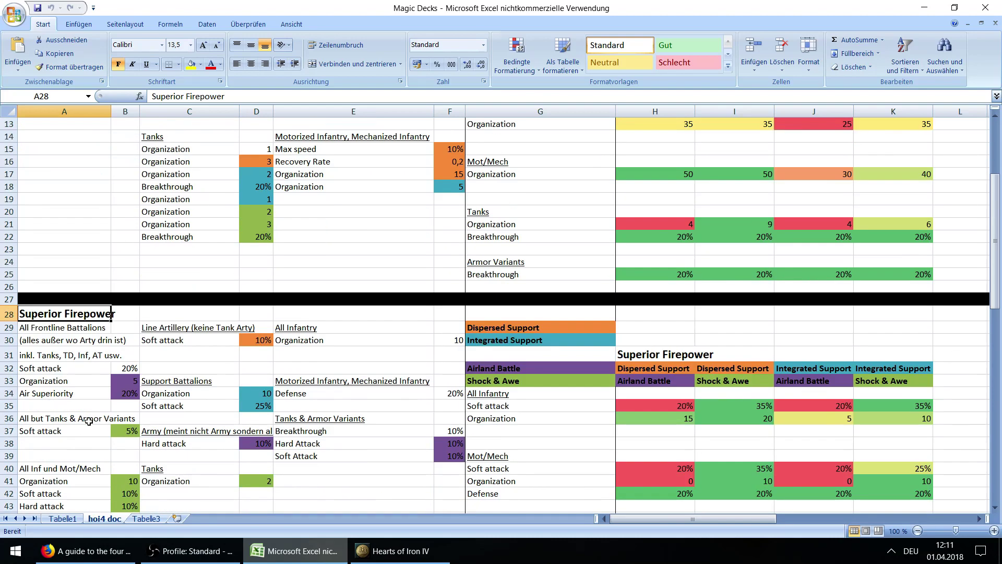
# Step: Look over the Superior Firepower bonus tables and select the Air Superiority row in the doctrine comparison
pyautogui.scroll(3, 104, 418)
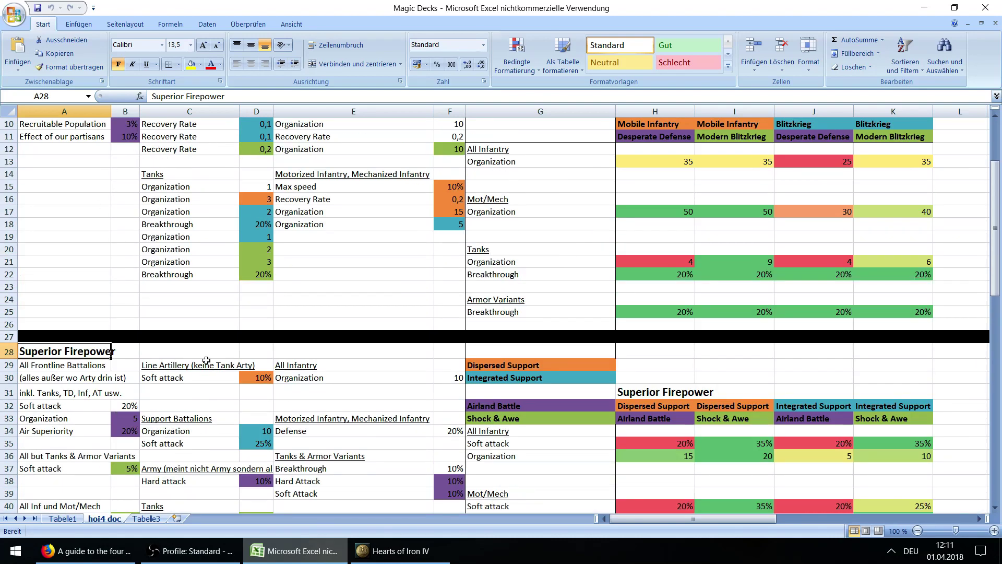
pyautogui.scroll(-3, 205, 389)
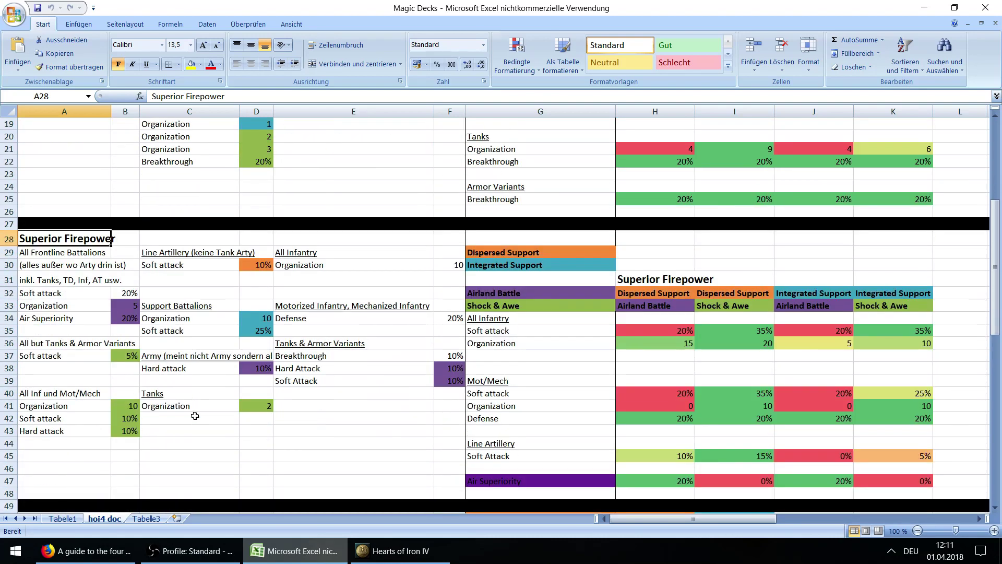
pyautogui.click(201, 432)
pyautogui.click(499, 480)
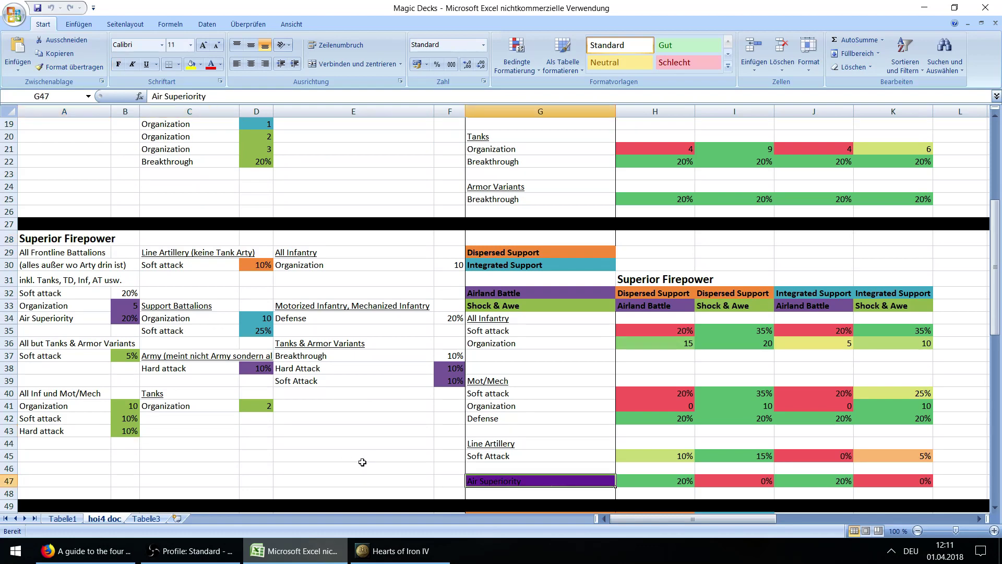
# Step: Switch to Hearts of Iron IV, check the Bf 109 fighter's Air Superiority stat in the aircraft research tree, then leave research
pyautogui.click(412, 551)
pyautogui.click(93, 28)
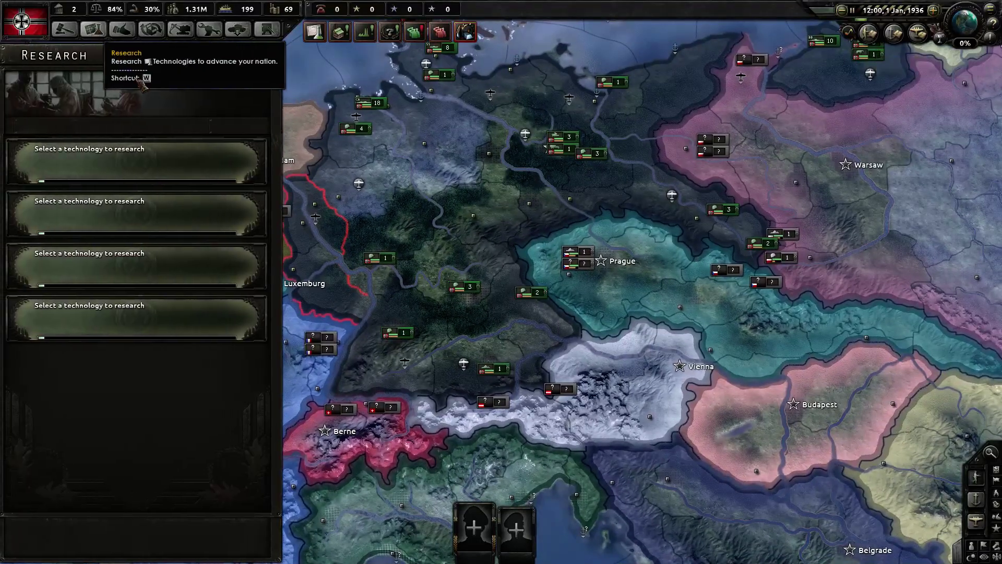
pyautogui.click(181, 195)
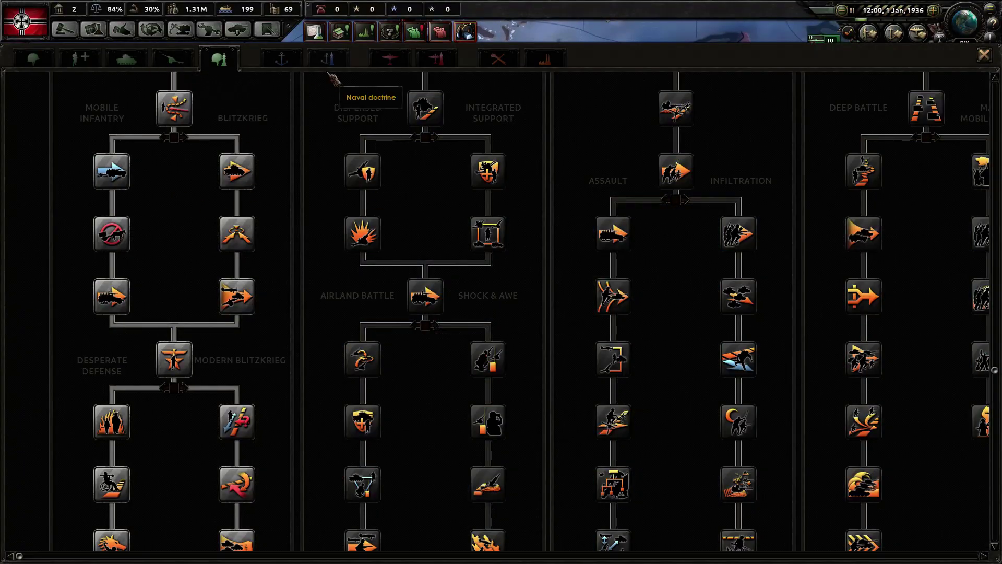
pyautogui.click(390, 59)
pyautogui.click(286, 259)
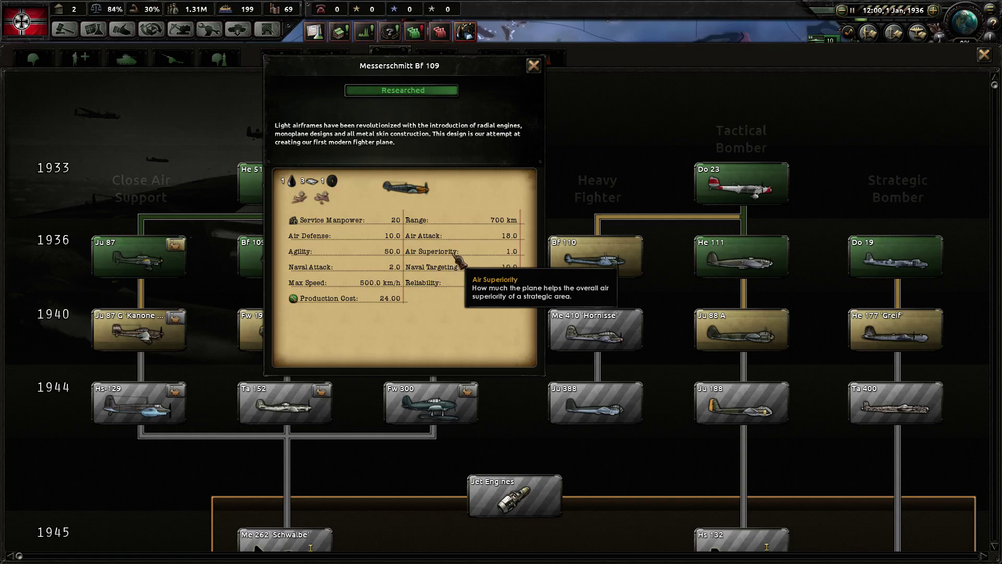
pyautogui.click(983, 56)
# Step: Order the two infantry divisions north of Dresden to move to the plains province just west of Leipzig
pyautogui.scroll(4, 601, 205)
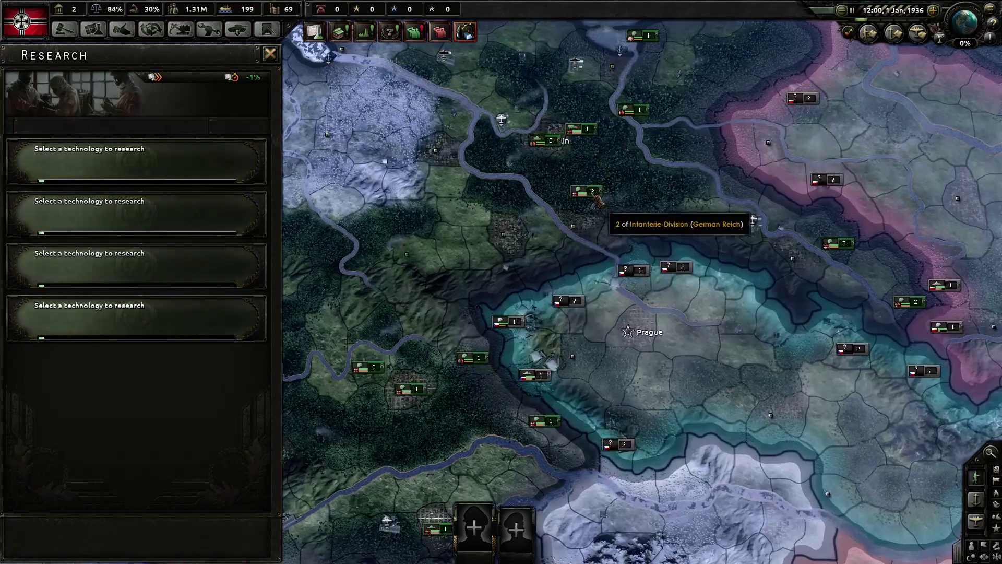
pyautogui.click(601, 205)
pyautogui.rightClick(508, 256)
pyautogui.scroll(4, 601, 261)
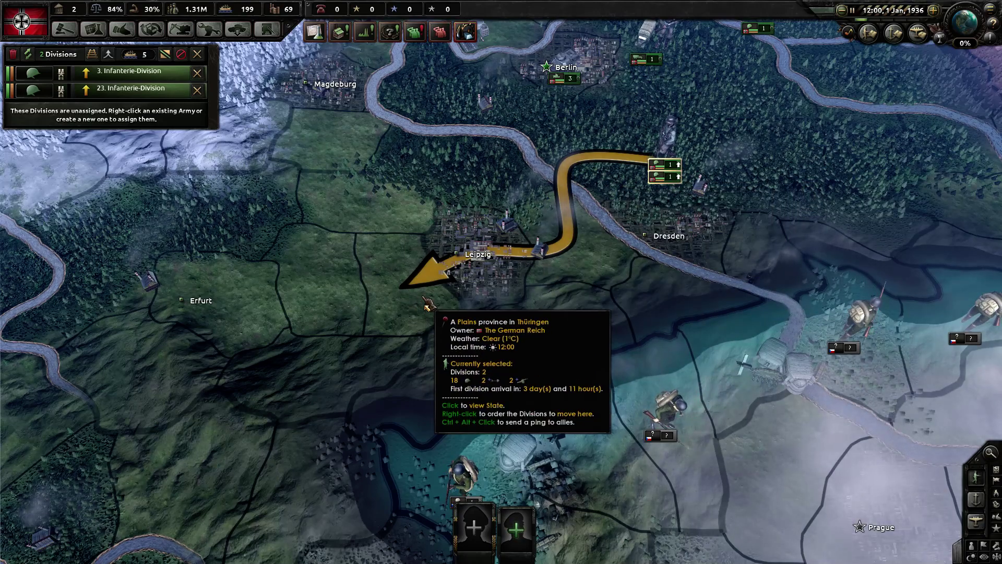
pyautogui.scroll(-4, 427, 304)
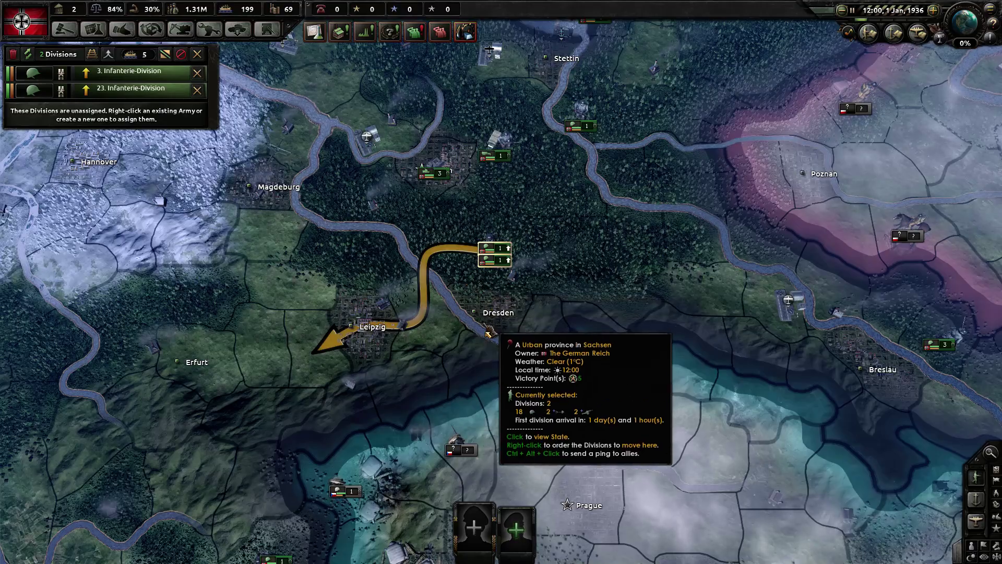
# Step: Switch to the Excel doctrine sheet and point out Superior Firepower's Air Superiority bonus under All Frontline Battalions
pyautogui.hotkey('alt', 'Tab')
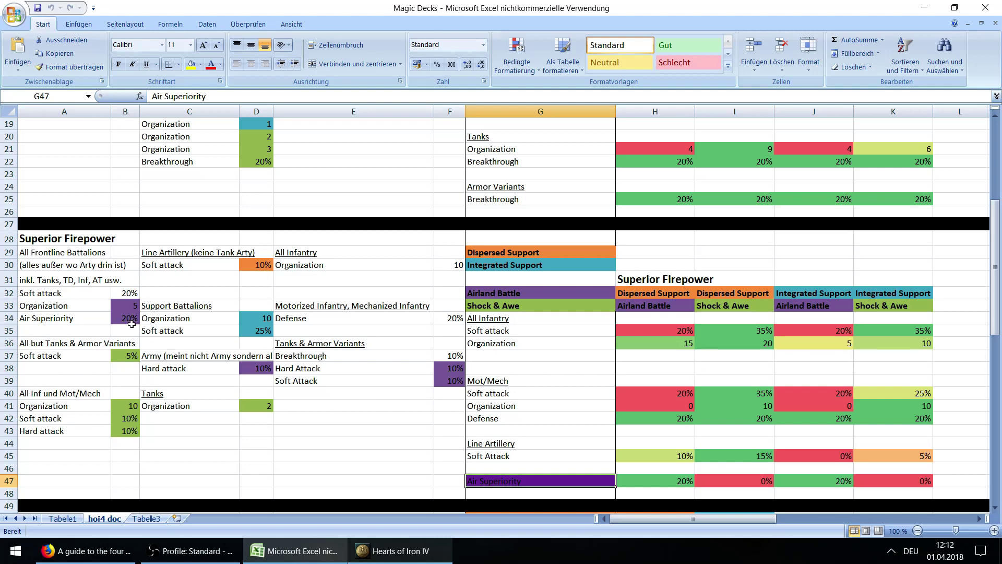
pyautogui.click(36, 319)
pyautogui.click(127, 316)
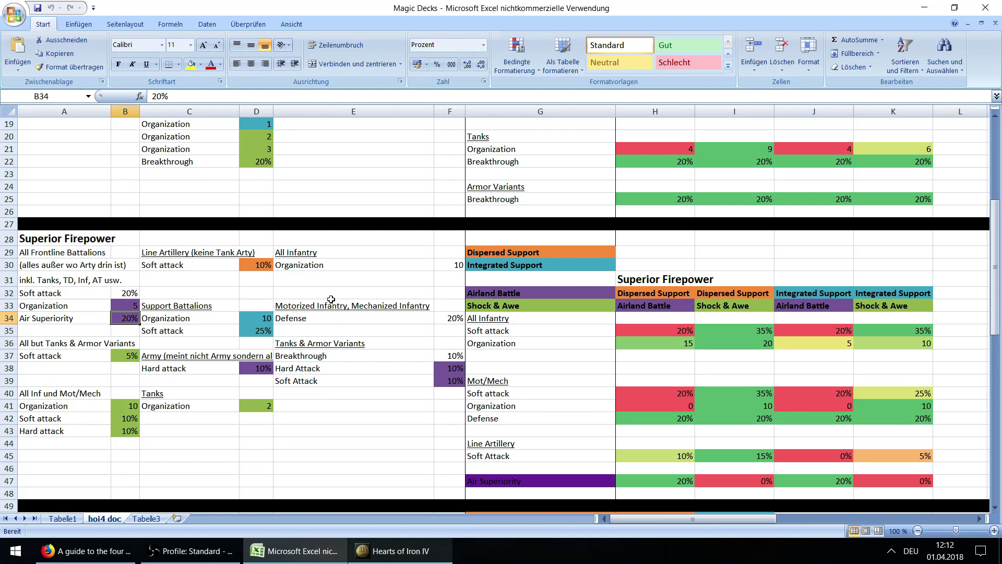
# Step: Point out the Support Battalions heading and its Organization and Soft attack bonuses in the Superior Firepower section
pyautogui.click(207, 305)
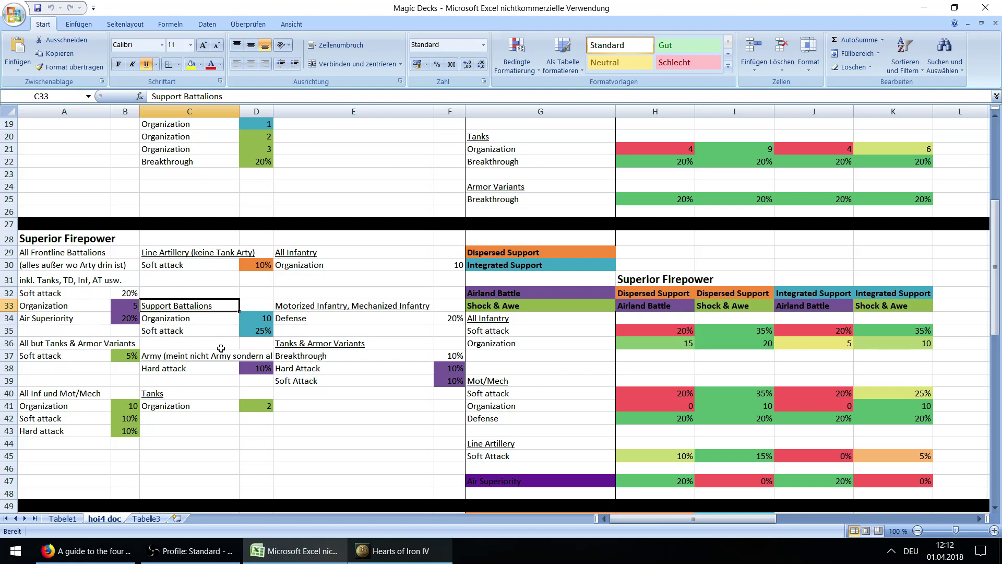
pyautogui.click(245, 332)
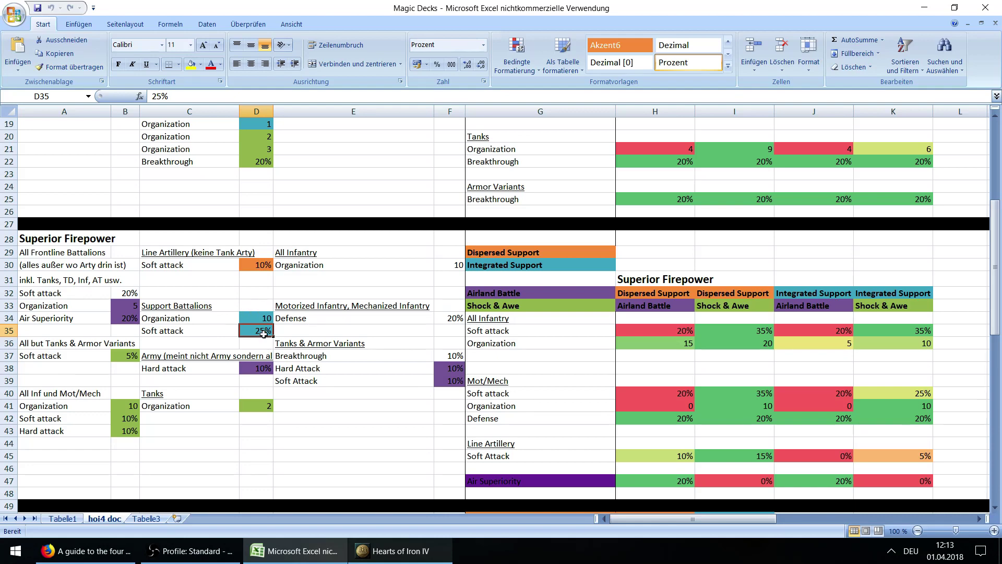
pyautogui.click(255, 318)
pyautogui.click(257, 330)
pyautogui.click(252, 320)
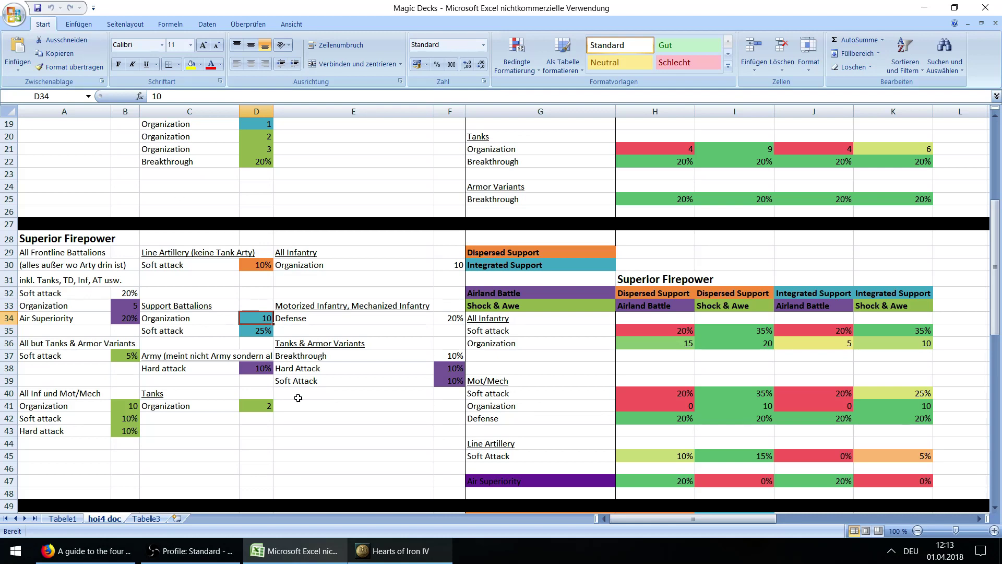
# Step: Switch to Hearts of Iron IV, open the Infanterie-Division template in the Division Designer and start a new division template
pyautogui.click(393, 551)
pyautogui.click(268, 26)
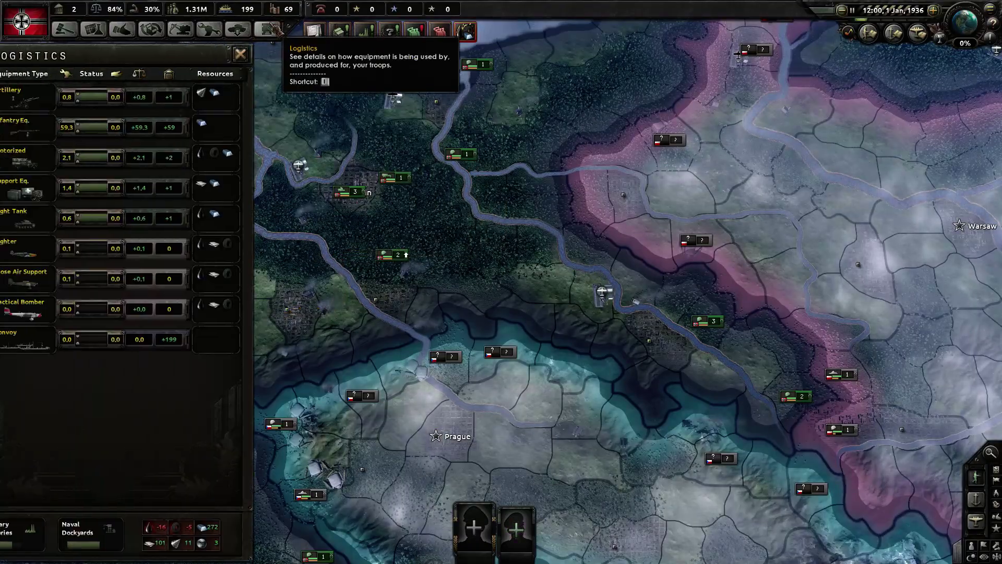
pyautogui.click(314, 31)
pyautogui.click(395, 122)
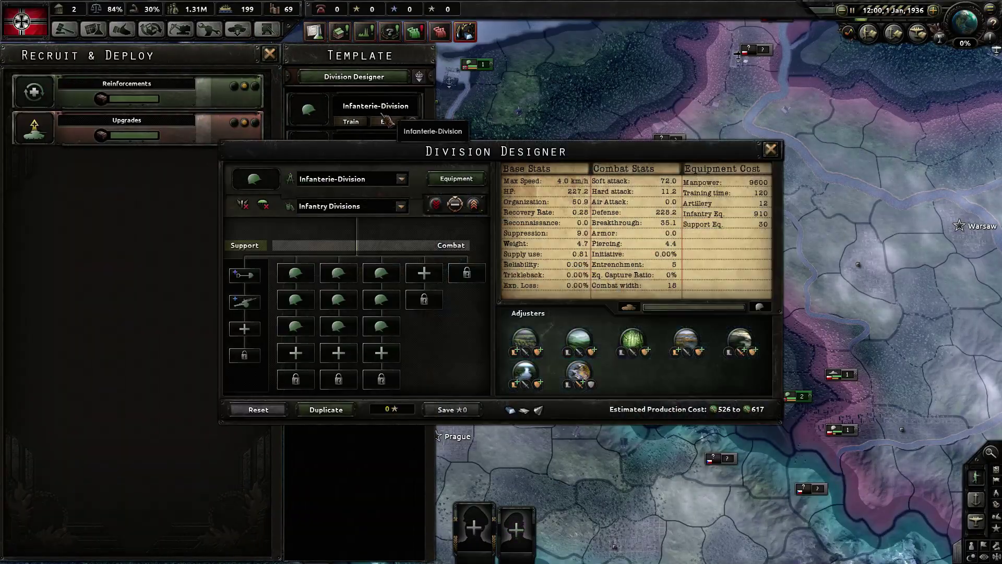
pyautogui.click(401, 178)
pyautogui.click(315, 192)
# Step: Fill the new division's first combat column with five Infantry battalions
pyautogui.click(295, 272)
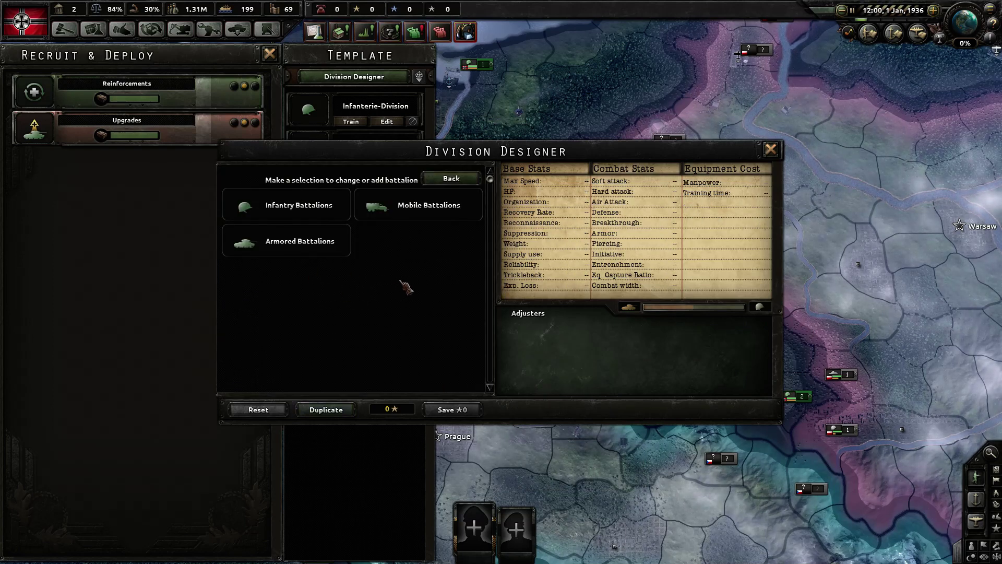
pyautogui.click(260, 211)
pyautogui.click(261, 252)
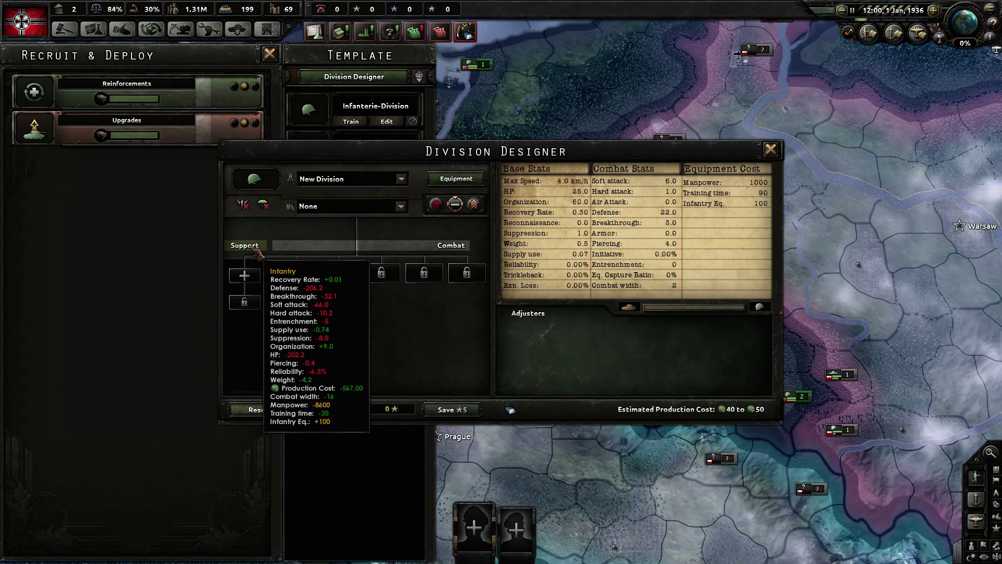
pyautogui.click(310, 309)
pyautogui.click(256, 256)
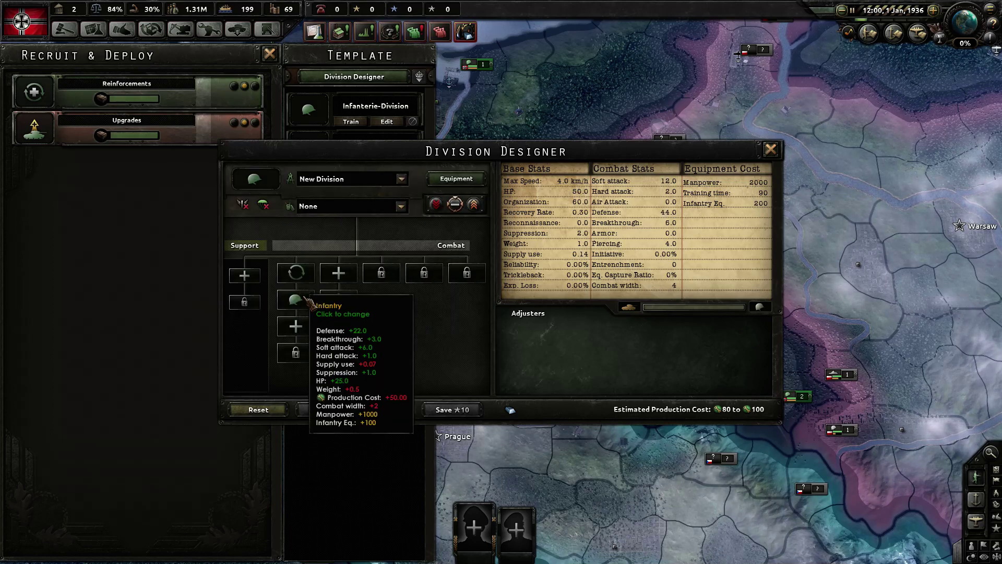
pyautogui.click(303, 328)
pyautogui.click(261, 245)
pyautogui.click(310, 349)
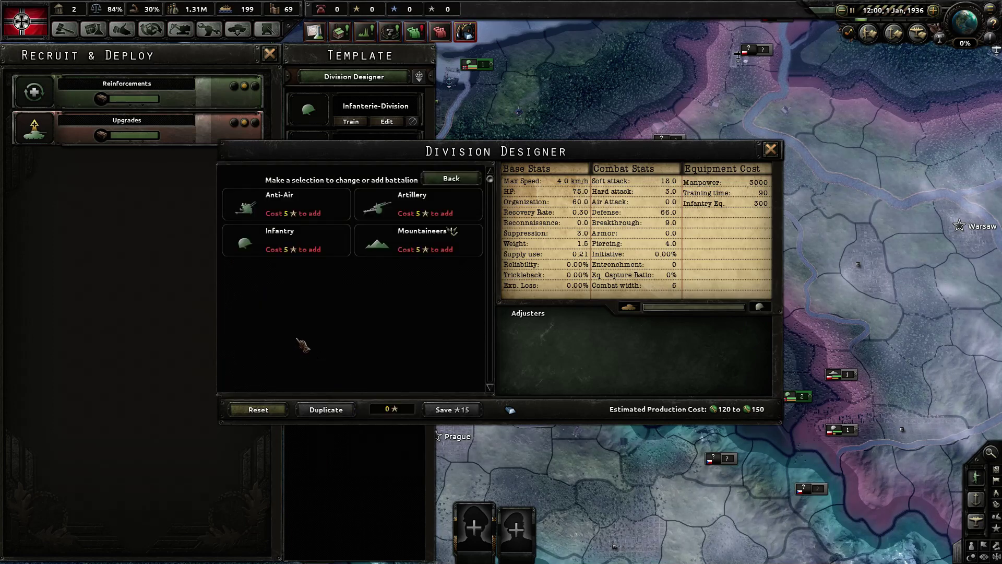
pyautogui.click(250, 249)
pyautogui.click(297, 379)
pyautogui.click(254, 254)
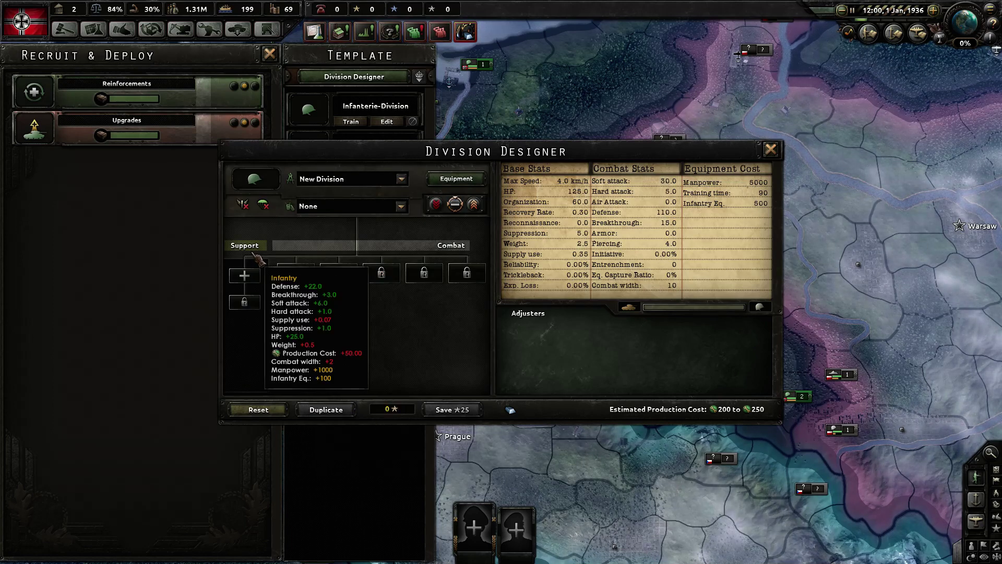
# Step: Add two Artillery battalions to the new division's second combat column
pyautogui.click(328, 269)
pyautogui.click(284, 205)
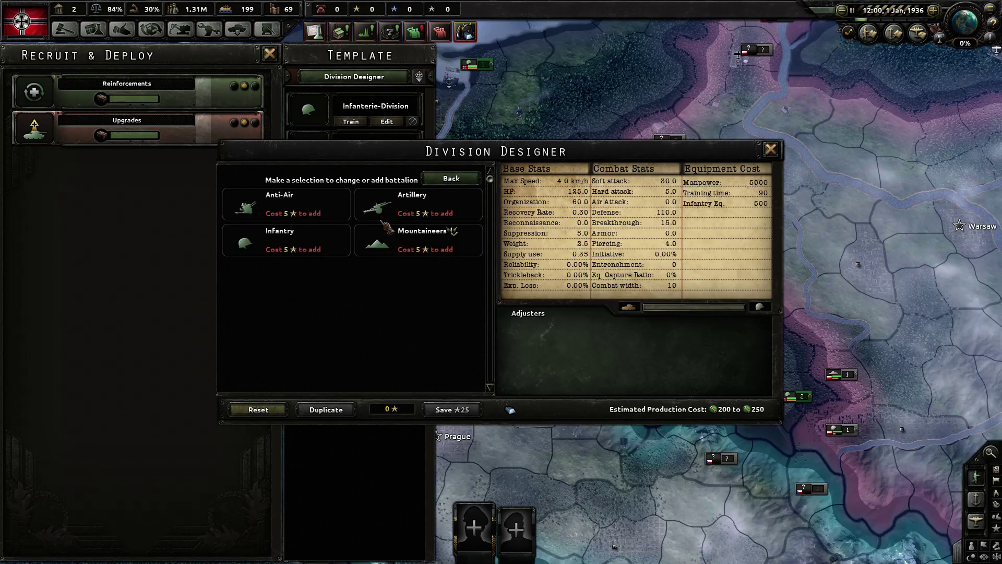
pyautogui.click(396, 207)
pyautogui.click(355, 302)
pyautogui.click(395, 209)
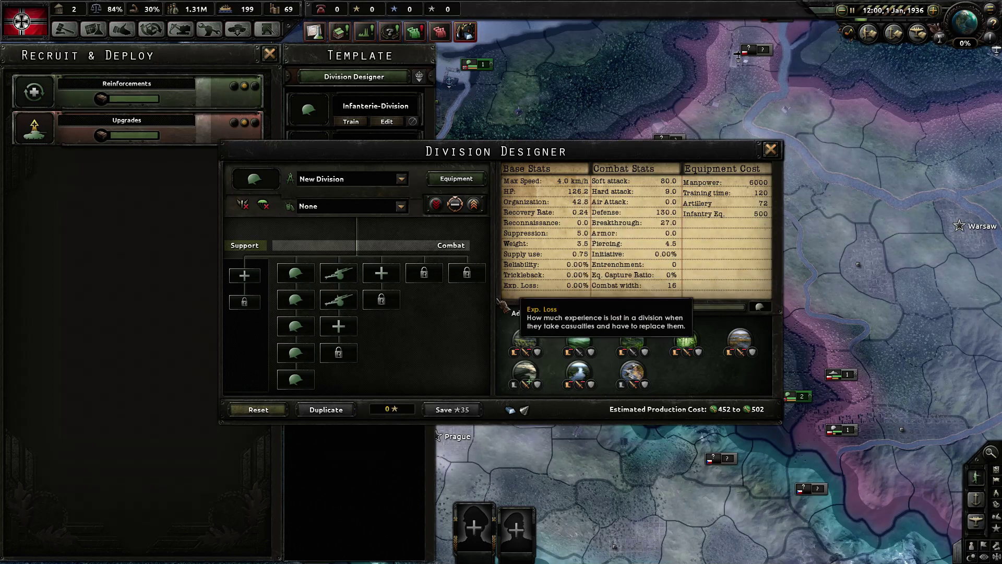
# Step: Switch to the Excel sheet and compare the All Infantry Soft attack bonus of Airland Battle and Shock & Awe under Dispersed Support
pyautogui.hotkey('alt', 'Tab')
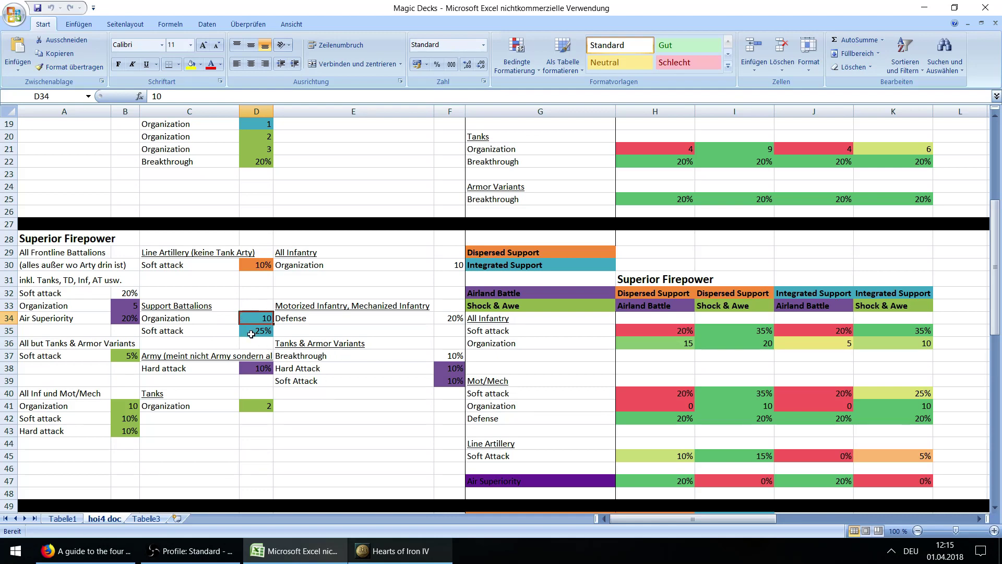
pyautogui.click(343, 406)
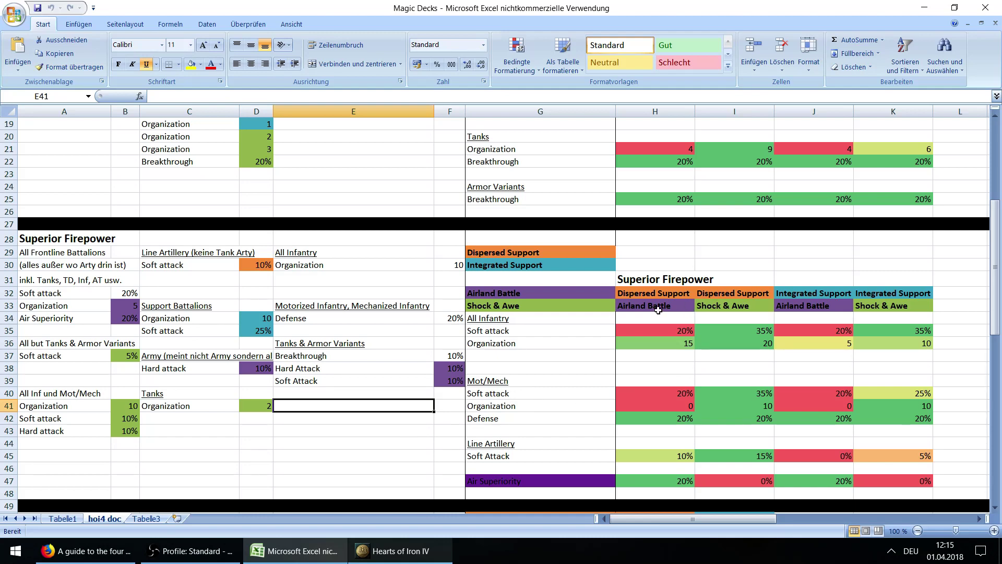
pyautogui.click(655, 332)
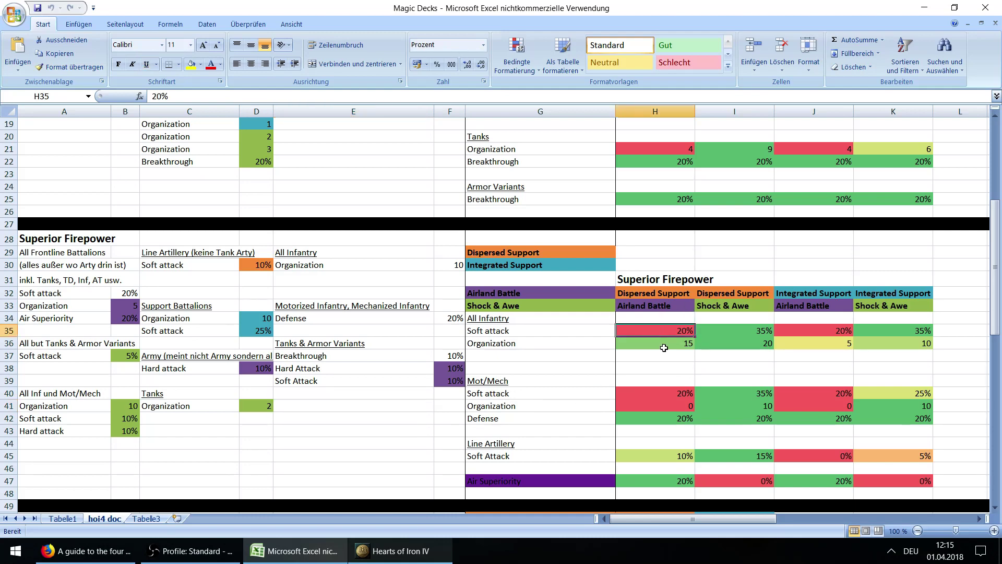
pyautogui.press('Right')
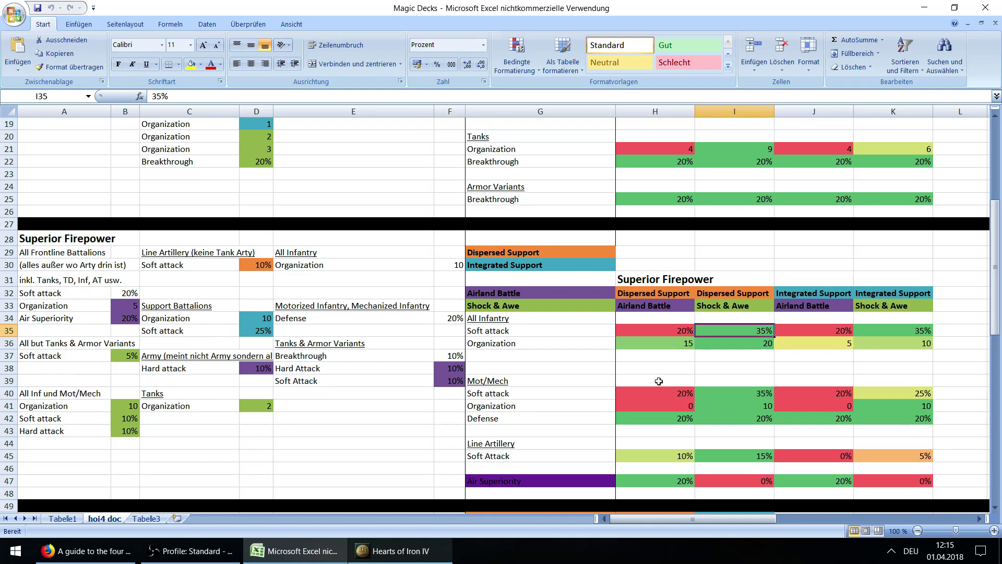
pyautogui.press('Left')
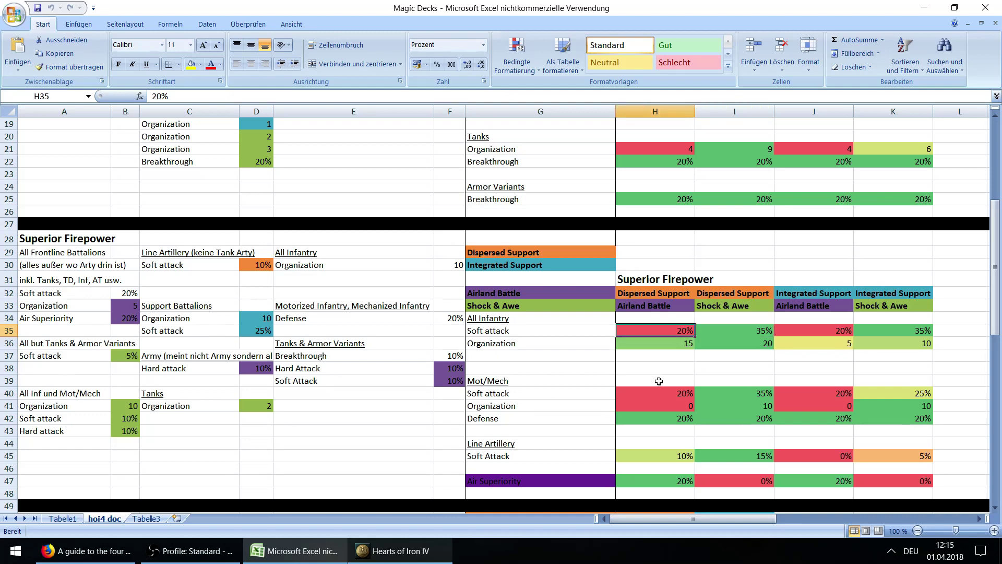
pyautogui.press('Right')
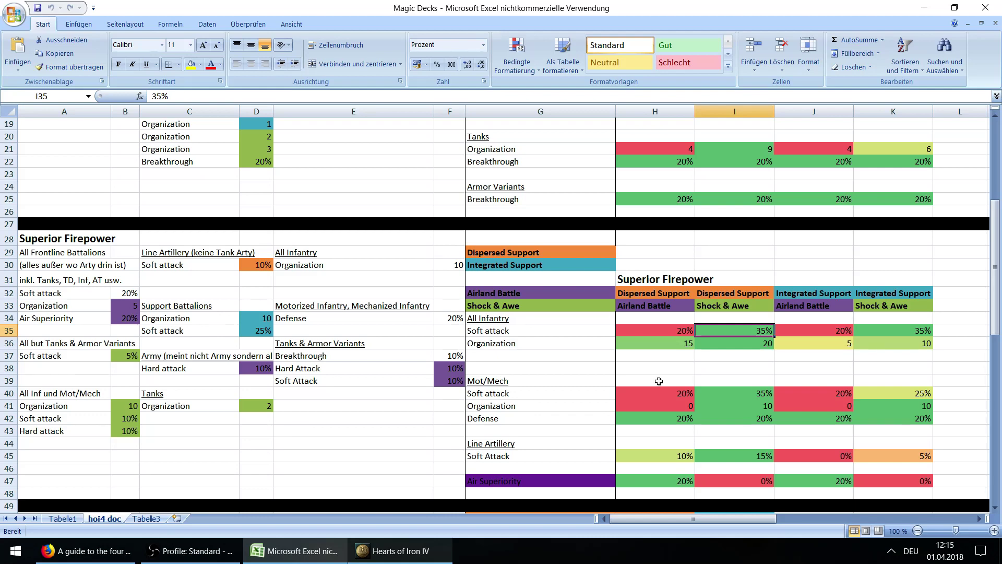
# Step: Switch to Hearts of Iron IV, close the Division Designer and bring up the infantry technologies in research
pyautogui.click(423, 561)
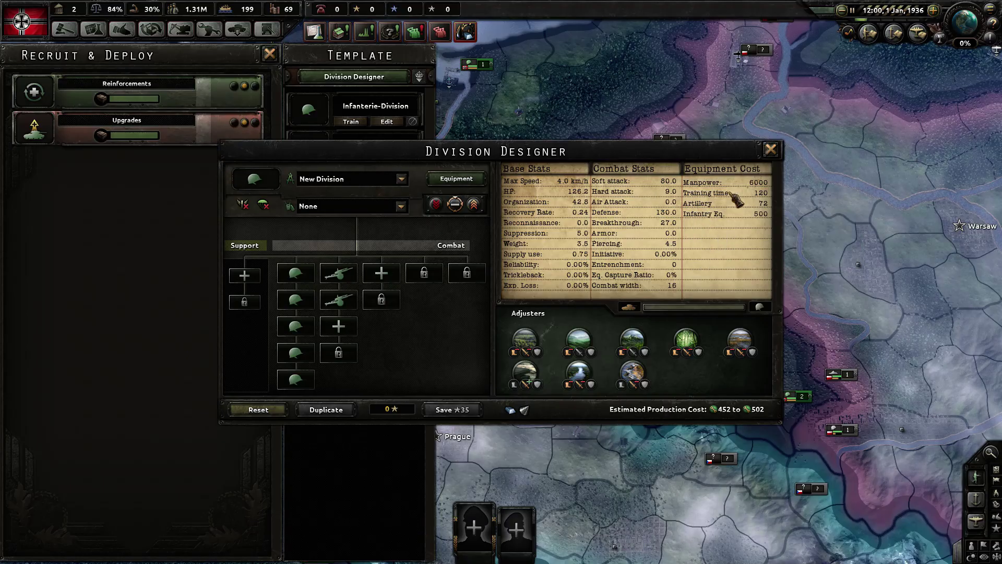
pyautogui.click(723, 157)
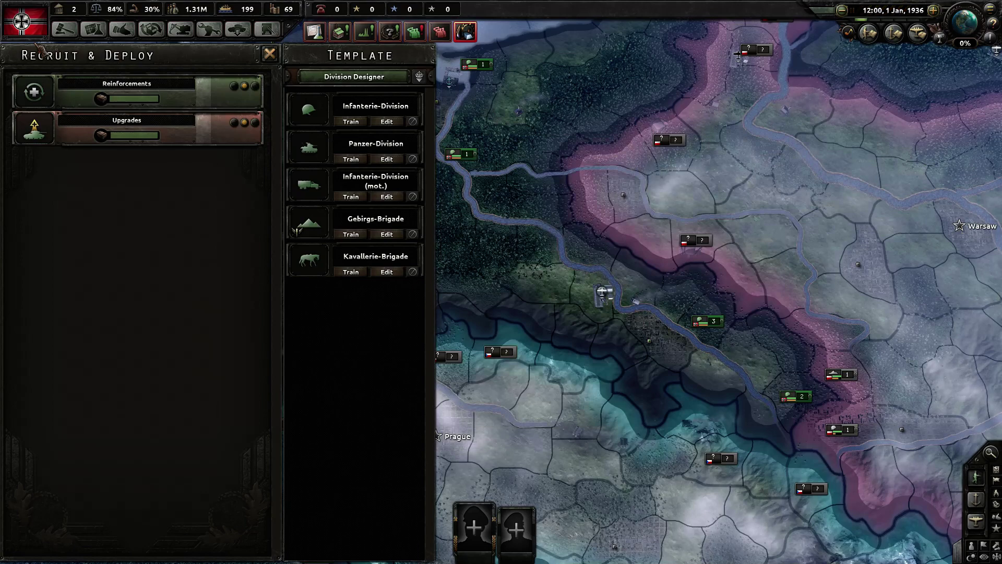
pyautogui.click(93, 29)
pyautogui.click(161, 175)
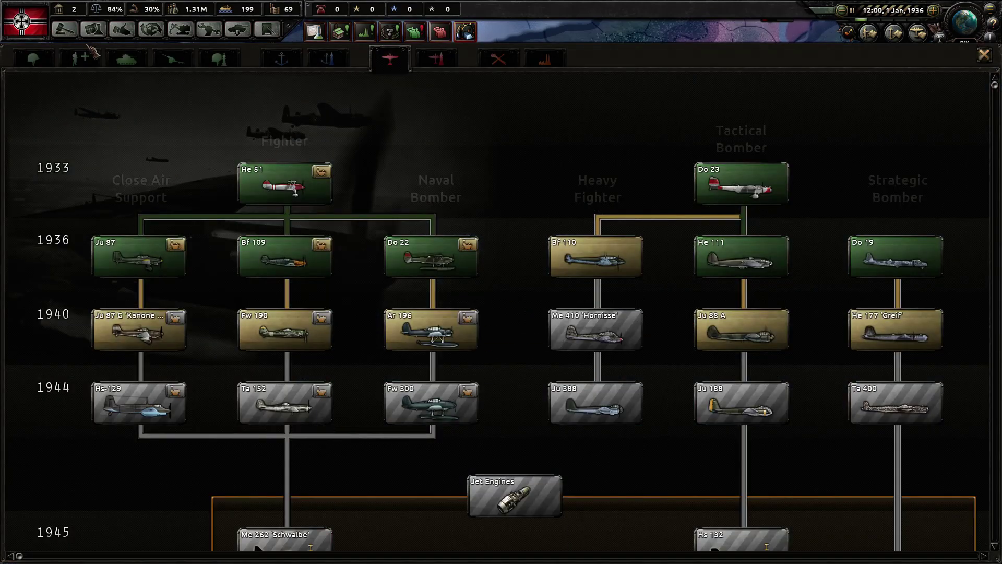
pyautogui.click(33, 58)
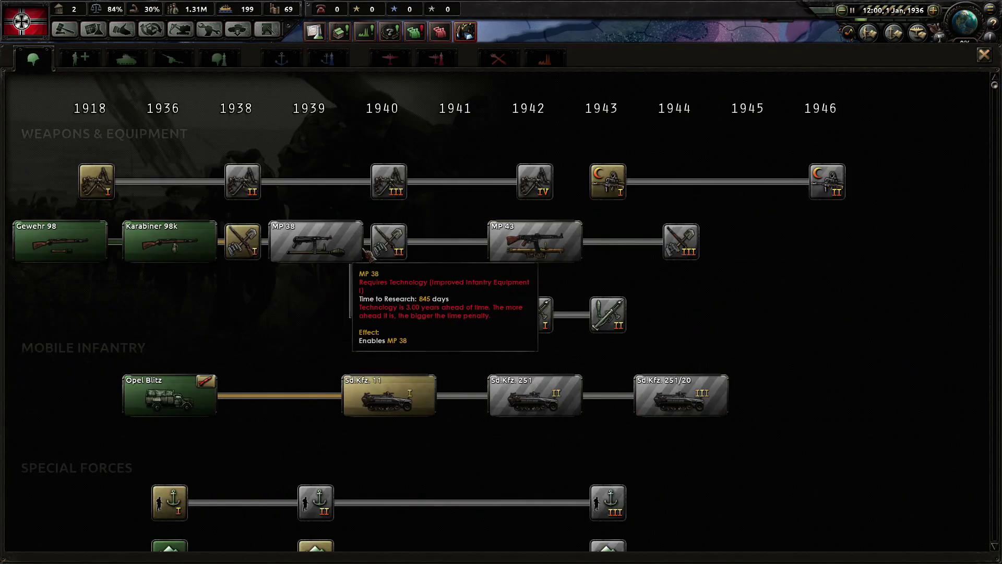
# Step: Open the Karabiner 98k and Gewehr 98 details side by side to compare their stats
pyautogui.click(189, 255)
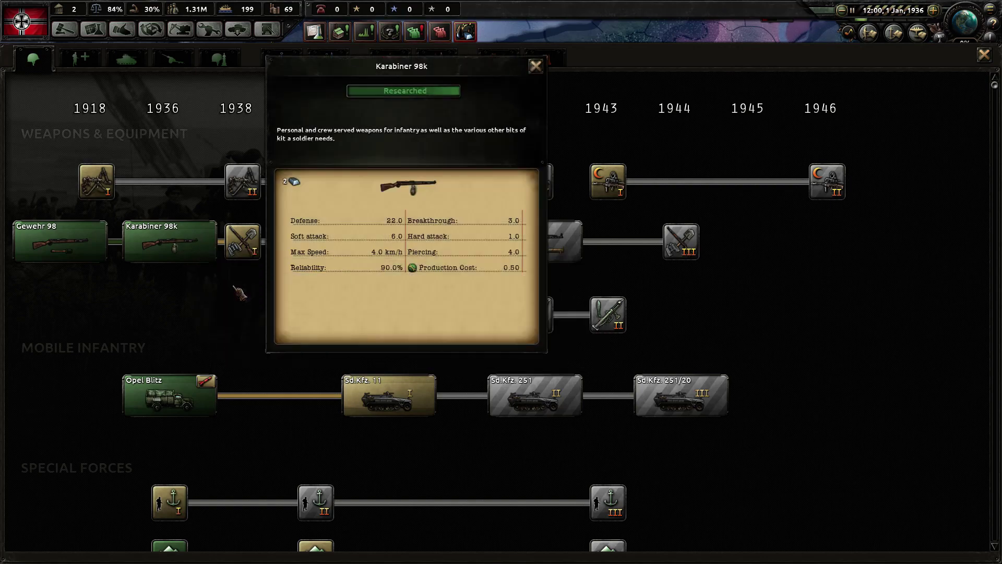
pyautogui.click(88, 249)
pyautogui.click(438, 84)
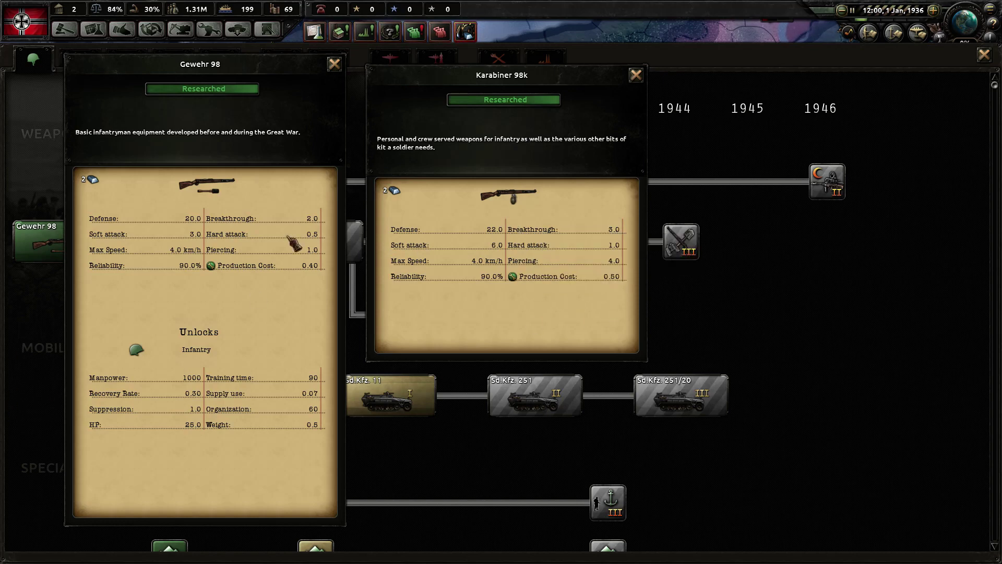
# Step: Close the Gewehr 98 and Karabiner 98k details after comparing their stats
pyautogui.moveTo(483, 267)
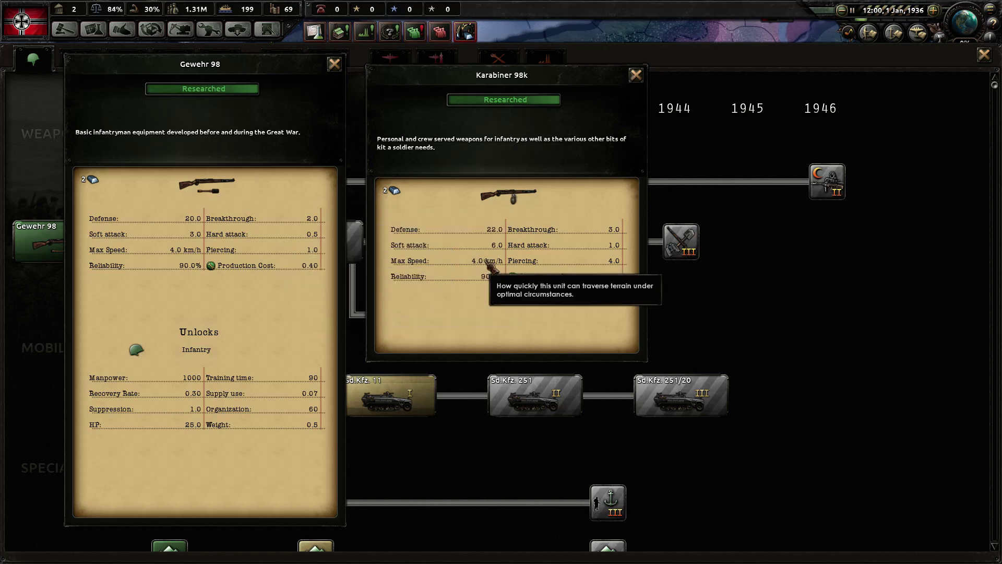
pyautogui.click(334, 63)
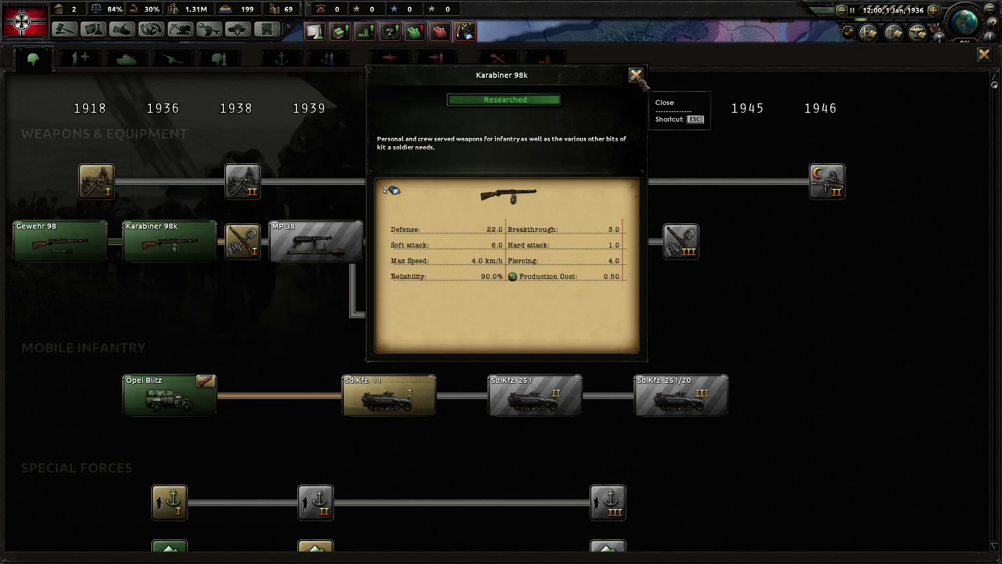
pyautogui.click(635, 75)
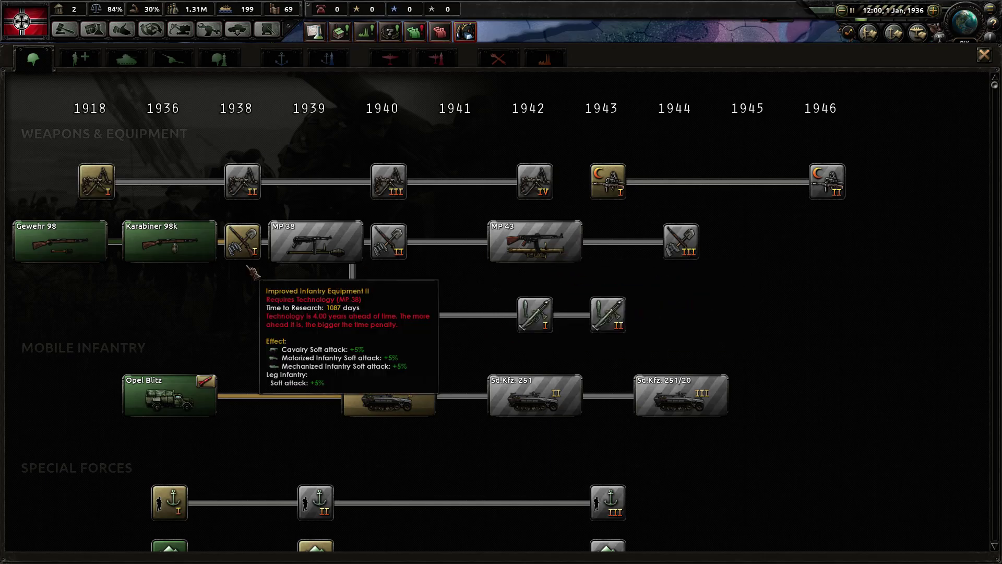
# Step: Switch to the Excel sheet and compare the All Infantry, Mot/Mech and Line Artillery Soft attack bonuses under Dispersed Support with Shock & Awe
pyautogui.hotkey('alt', 'Tab')
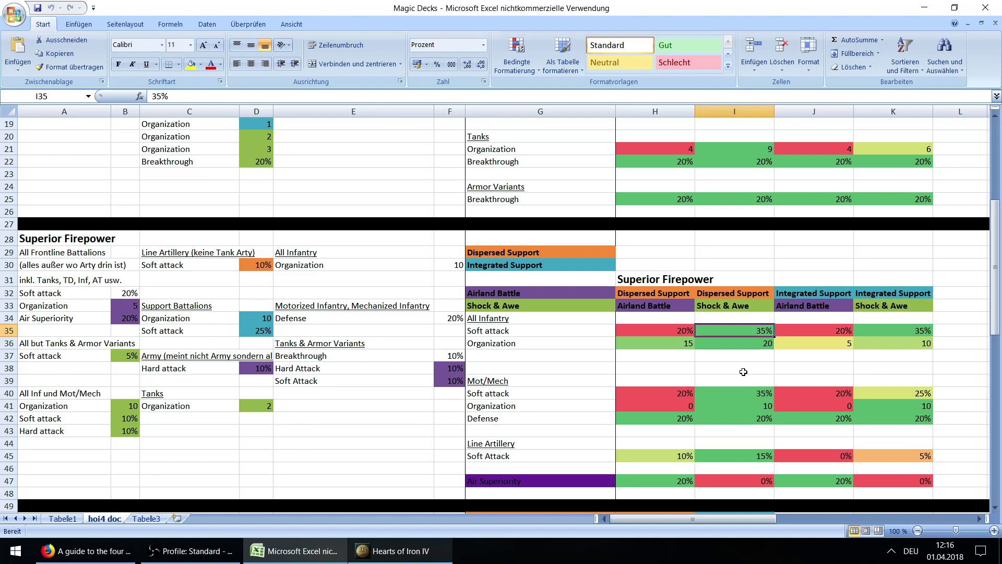
pyautogui.click(762, 395)
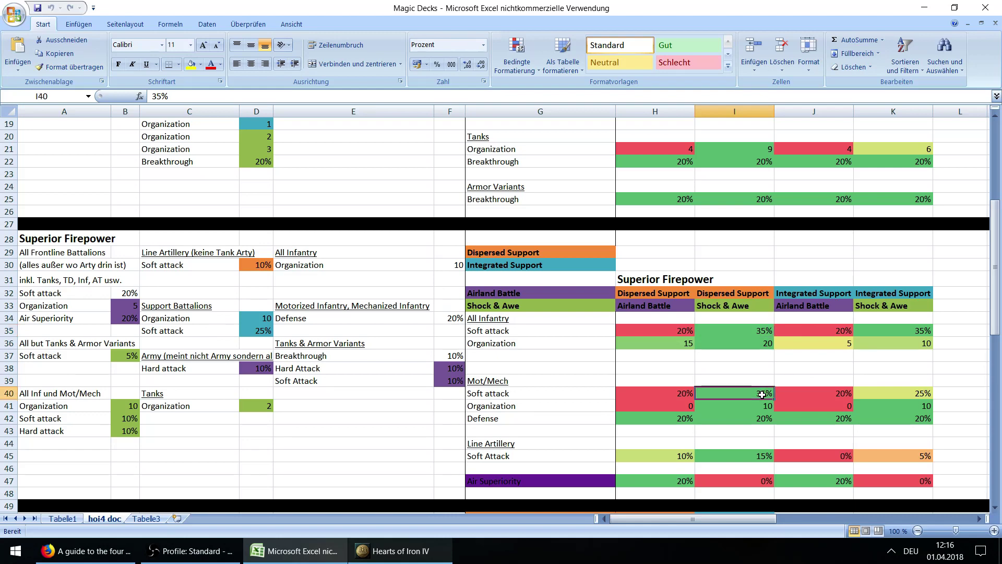
pyautogui.click(748, 332)
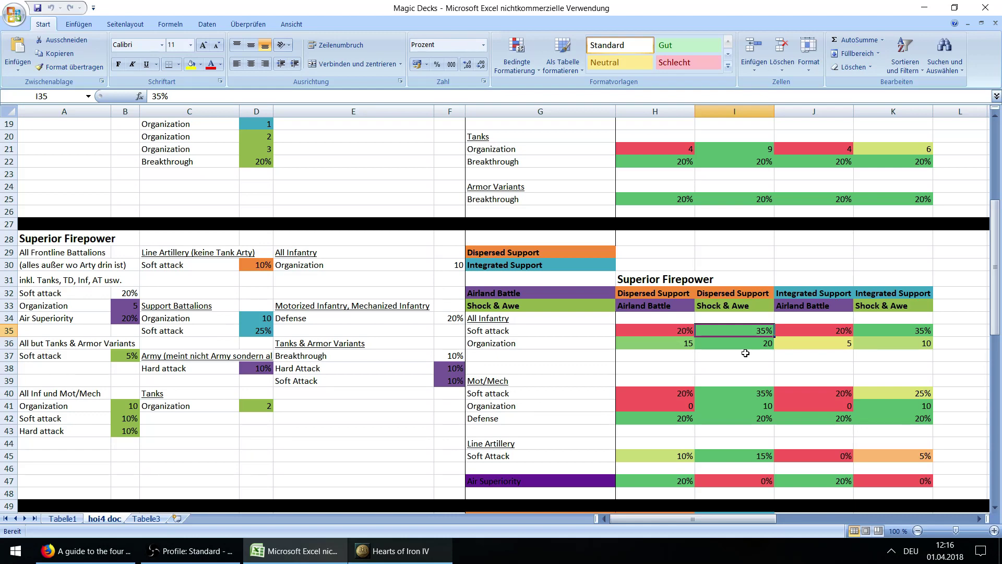
pyautogui.click(744, 457)
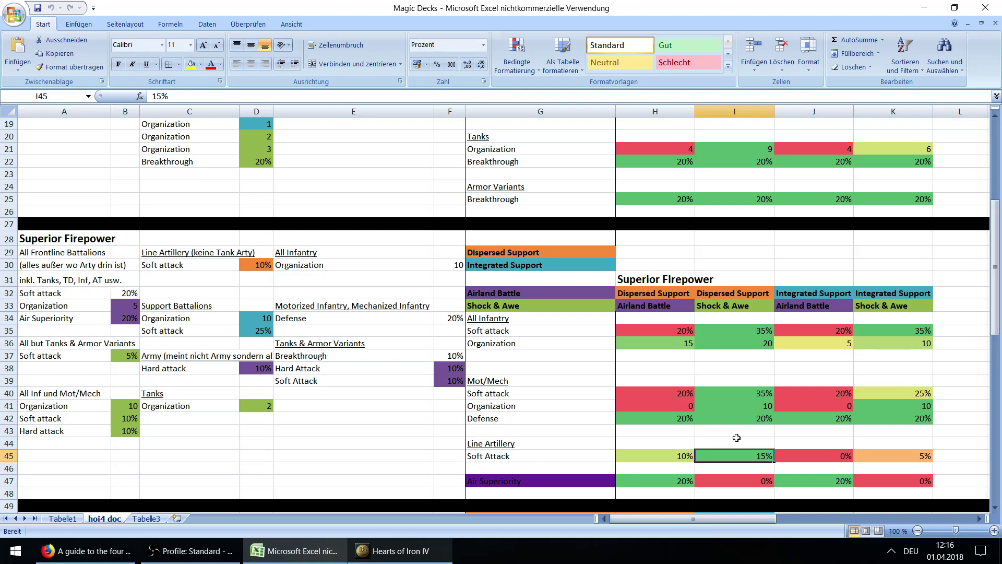
pyautogui.click(759, 332)
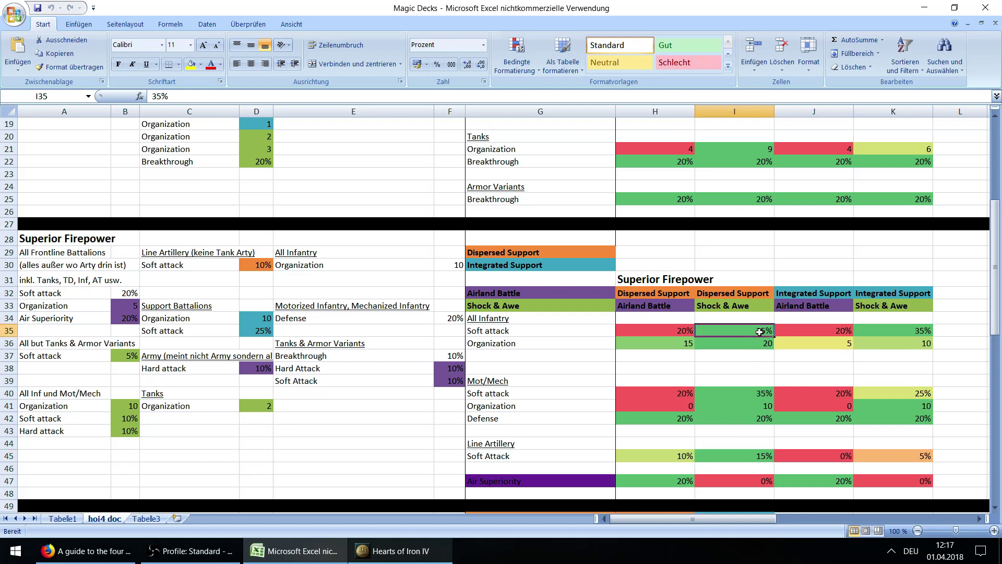
pyautogui.click(747, 461)
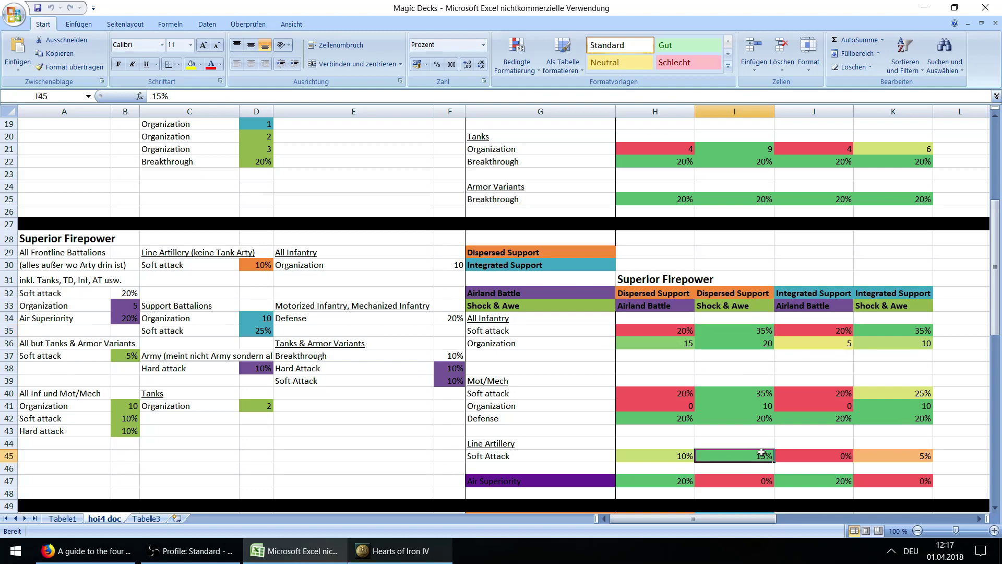
pyautogui.click(745, 332)
pyautogui.click(737, 456)
pyautogui.click(751, 334)
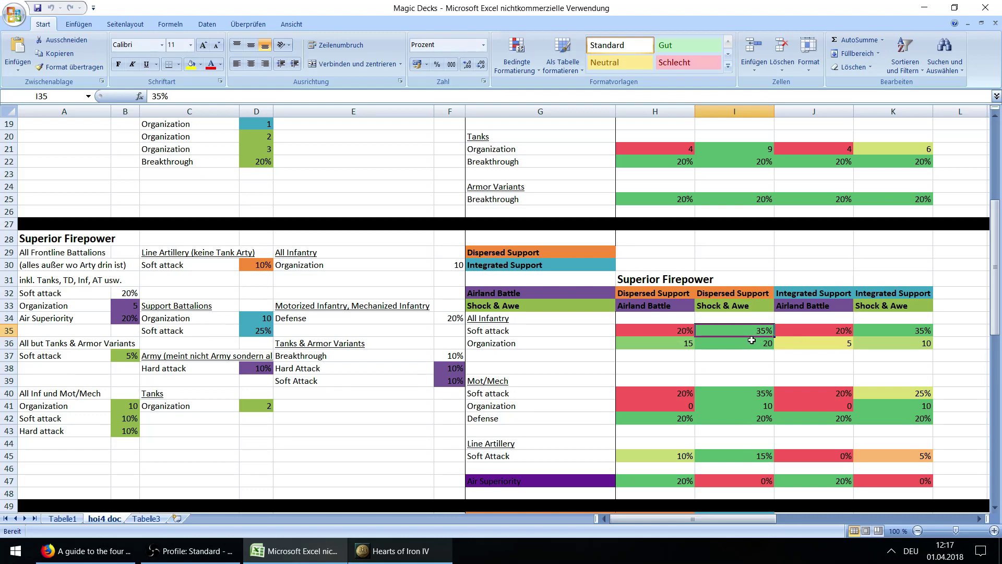
pyautogui.click(753, 394)
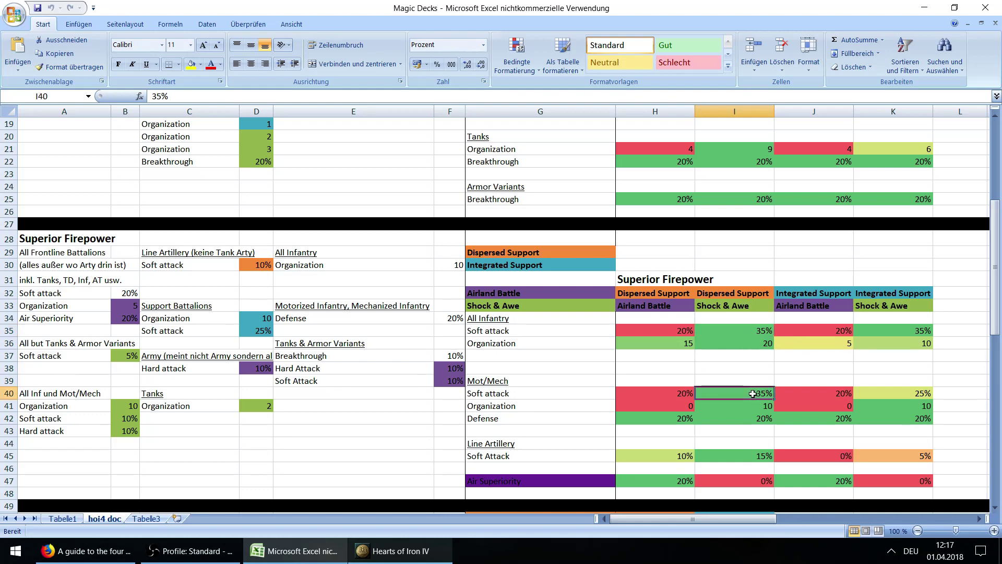
pyautogui.click(732, 380)
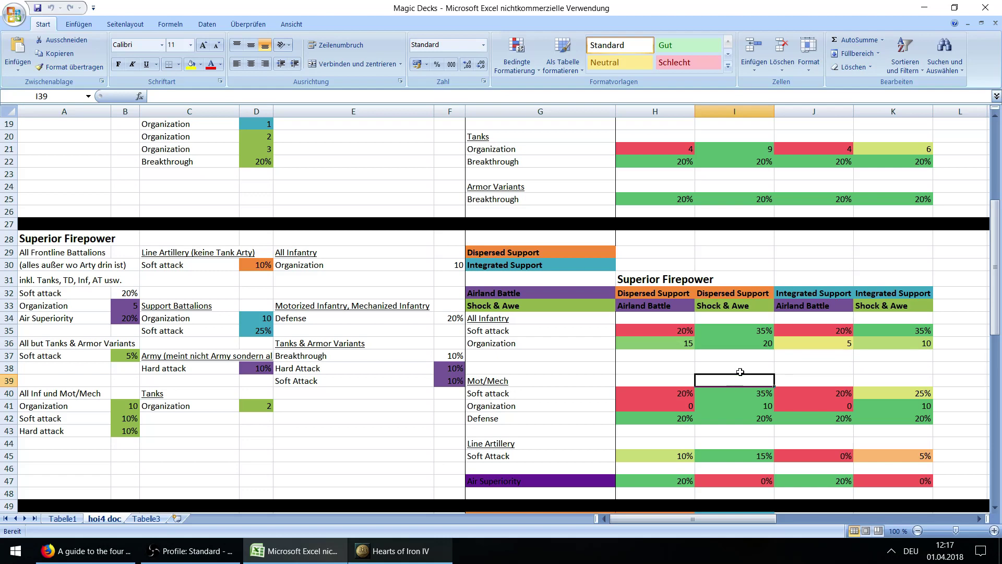
# Step: Review the All Infantry Soft attack and Organization bonuses together for Dispersed Support with Shock & Awe
pyautogui.click(752, 344)
pyautogui.click(754, 332)
pyautogui.click(756, 341)
pyautogui.click(743, 329)
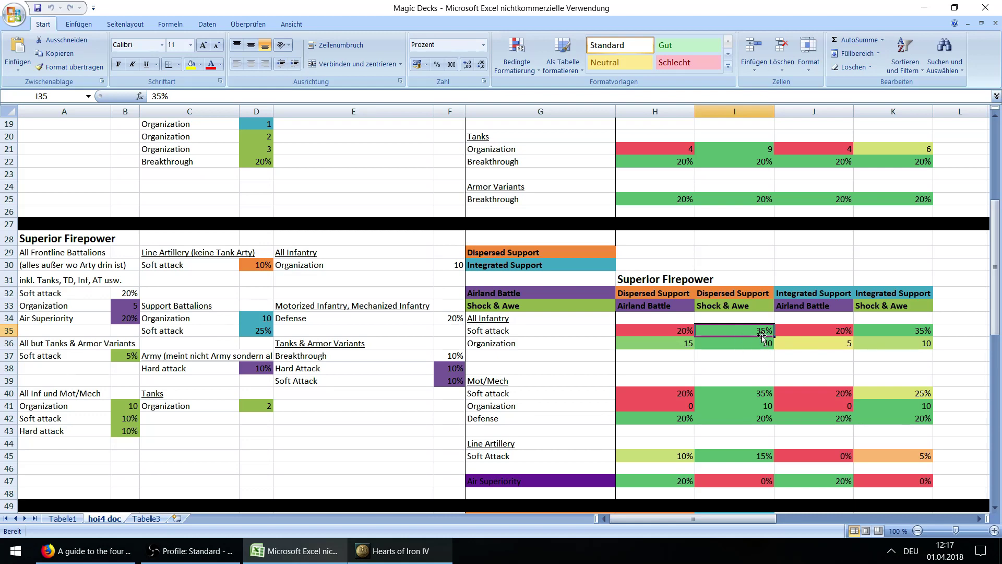
pyautogui.moveTo(766, 339)
pyautogui.mouseDown()
pyautogui.moveTo(819, 329)
pyautogui.moveTo(767, 342)
pyautogui.mouseUp()
pyautogui.press('Return')
pyautogui.click(738, 330)
# Step: Compare the Shock & Awe and Airland Battle columns of Superior Firepower, including All Infantry Soft attack and Air Superiority
pyautogui.click(711, 305)
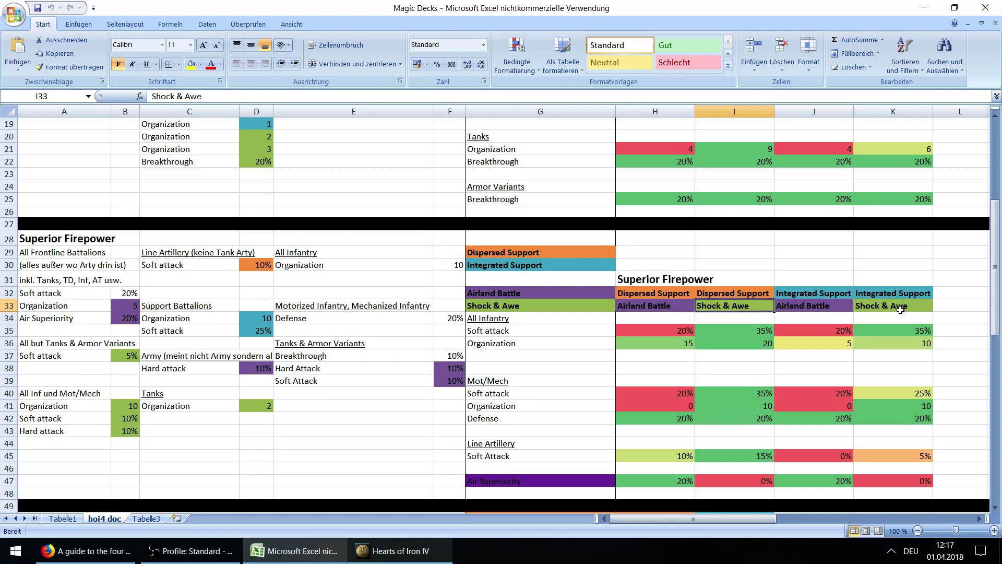
pyautogui.press('Right')
pyautogui.press('Right')
pyautogui.click(750, 308)
pyautogui.click(681, 309)
pyautogui.click(812, 306)
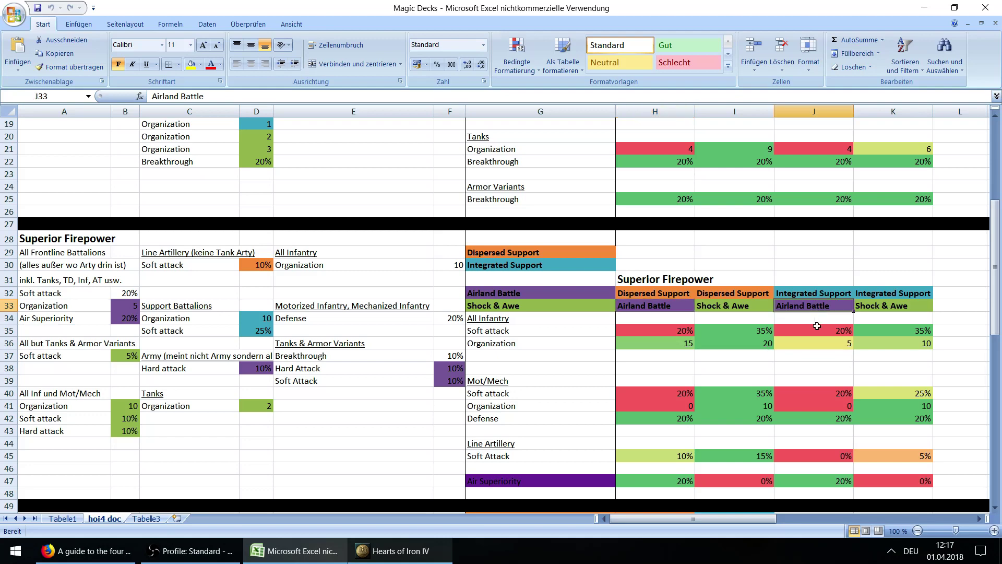
pyautogui.click(830, 331)
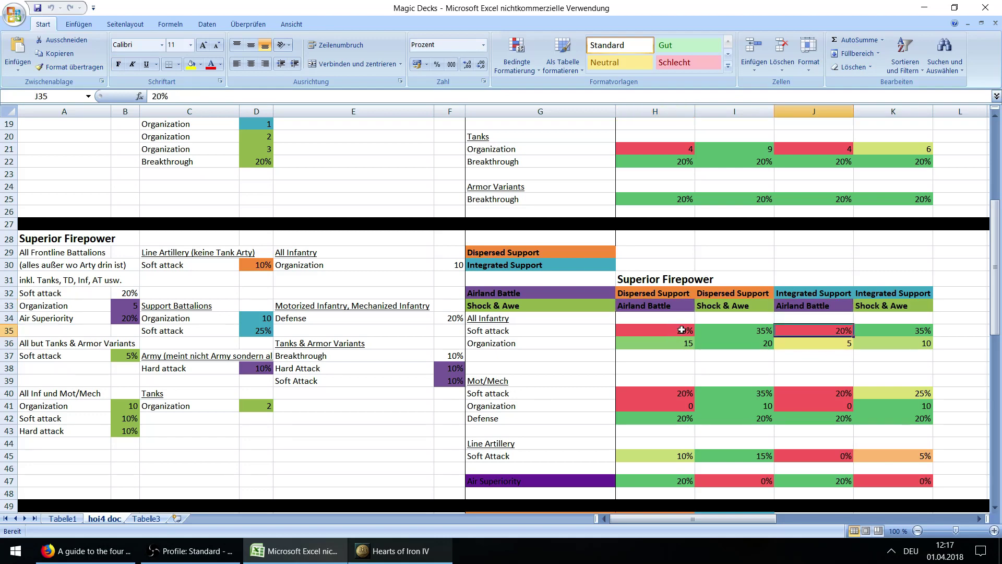
pyautogui.click(674, 484)
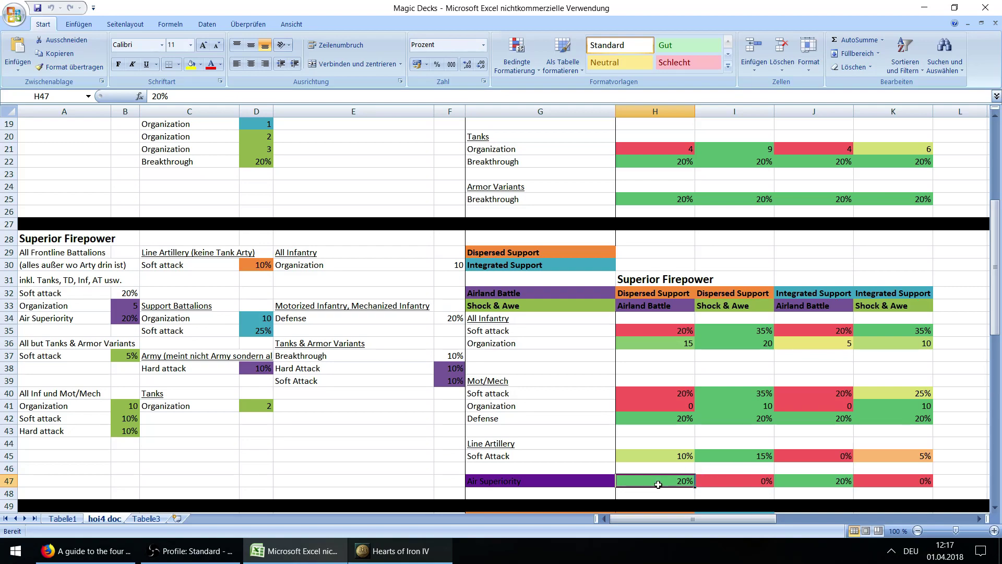
# Step: Switch to Hearts of Iron IV, bring up the land doctrines in research and examine Superior Firepower's Airland Battle and Shock & Awe branches
pyautogui.hotkey('alt', 'Tab')
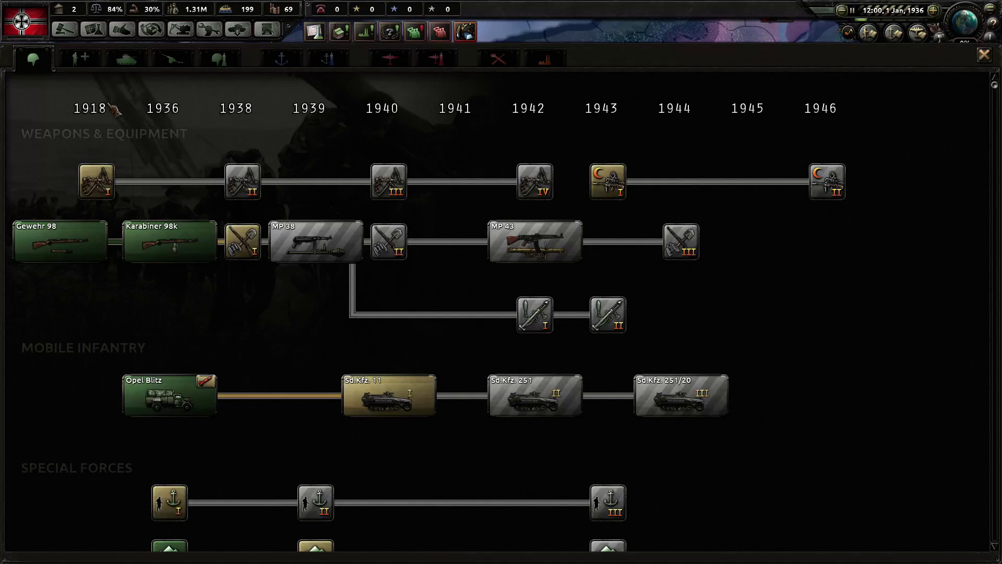
pyautogui.click(219, 59)
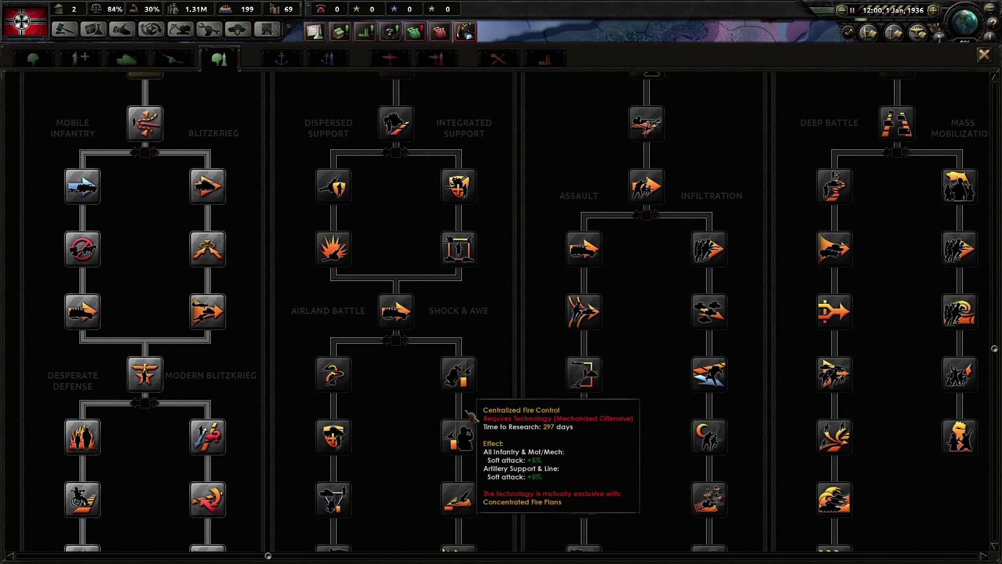
pyautogui.scroll(-3, 391, 313)
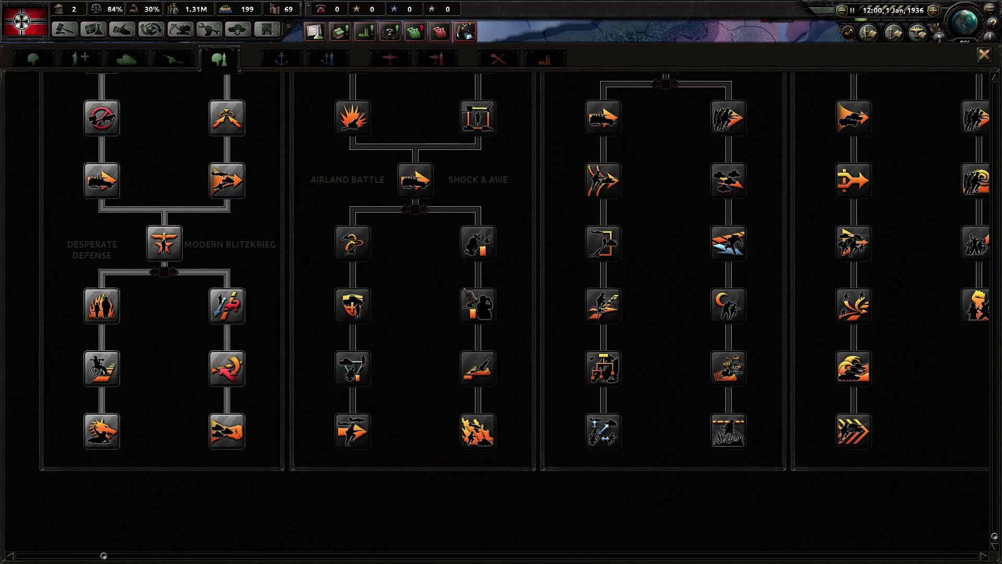
pyautogui.scroll(4, 531, 273)
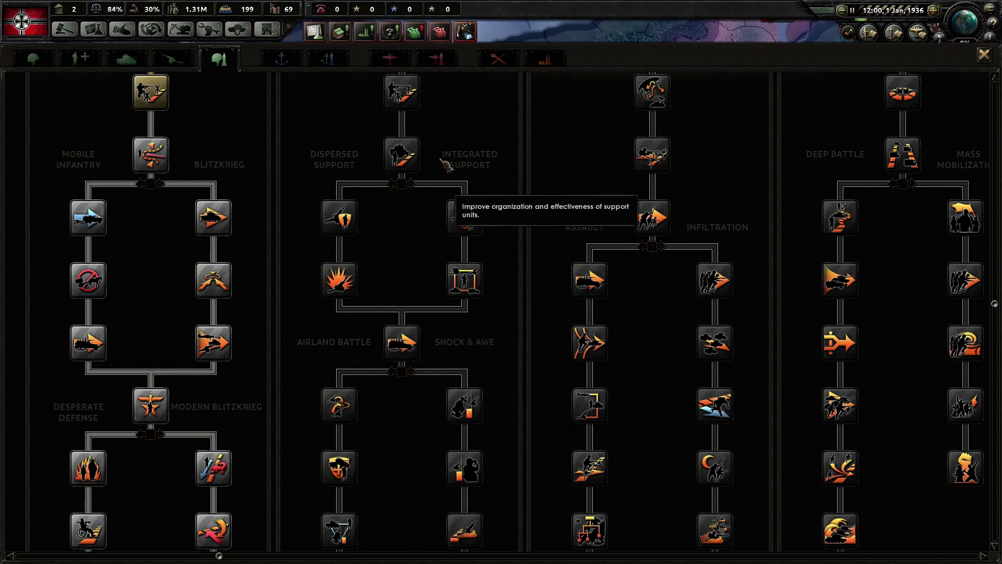
pyautogui.moveTo(439, 251); pyautogui.dragTo(421, 259)
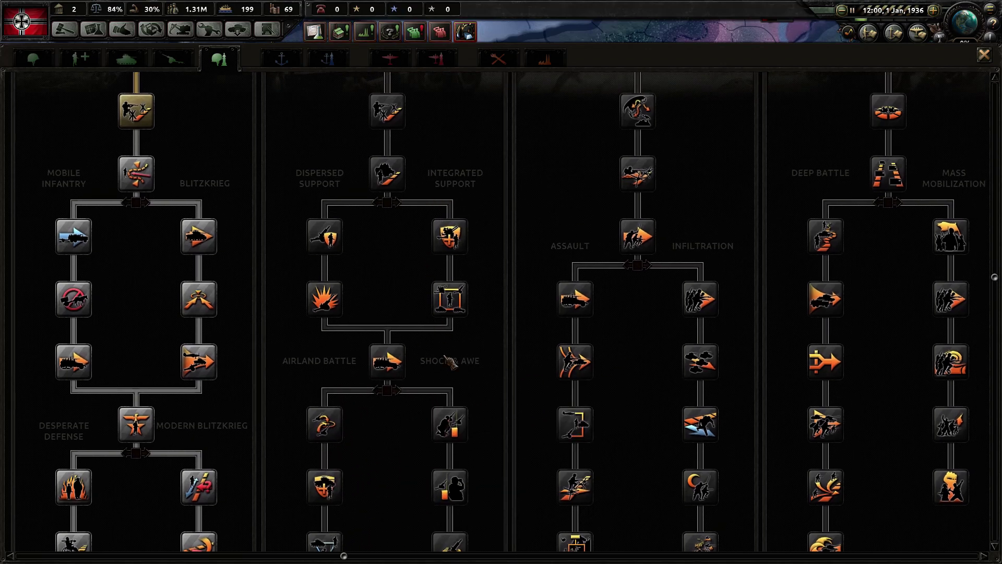
# Step: Check the All Infantry Soft attack bonus for Dispersed Support with Shock & Awe in Excel and return to Hearts of Iron IV
pyautogui.hotkey('alt', 'Tab')
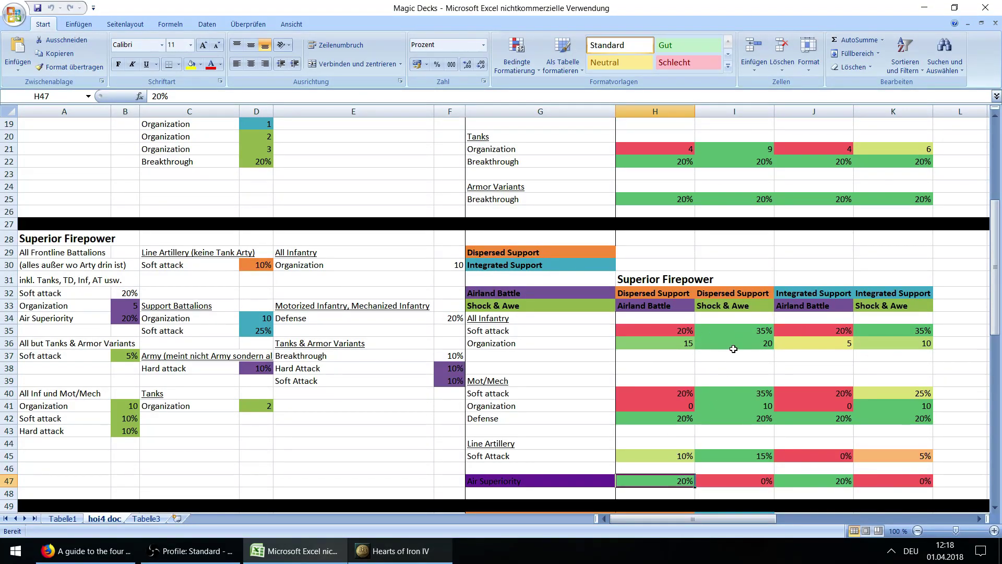
pyautogui.click(740, 334)
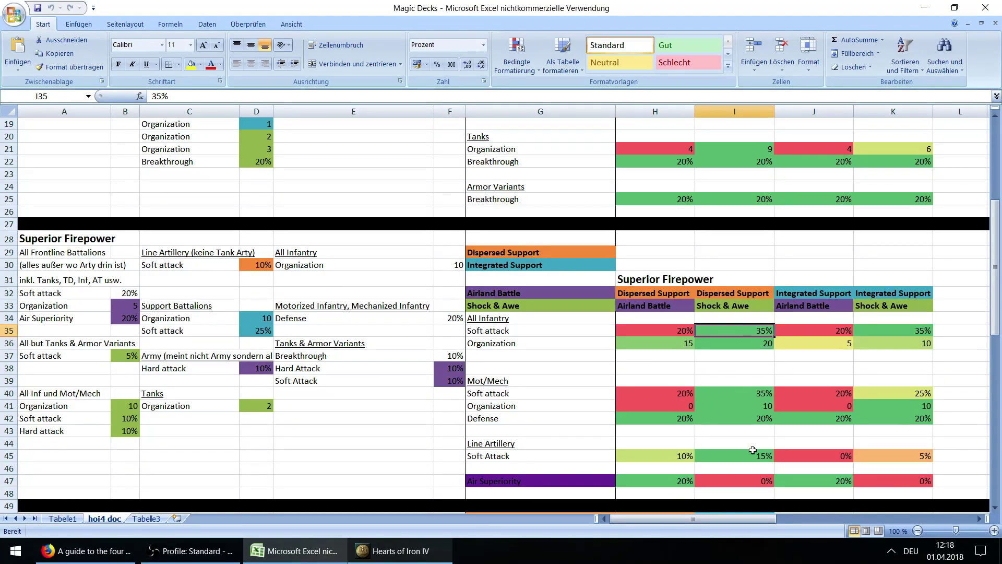
pyautogui.hotkey('alt', 'Tab')
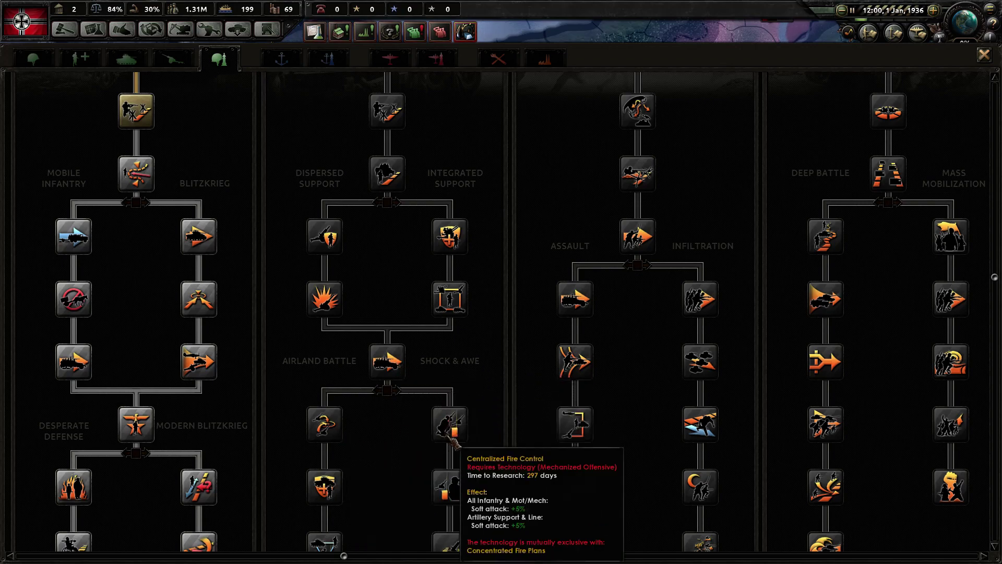
# Step: Read the details of the first Superior Firepower doctrine, close them and look over the branches below it
pyautogui.scroll(3, 431, 405)
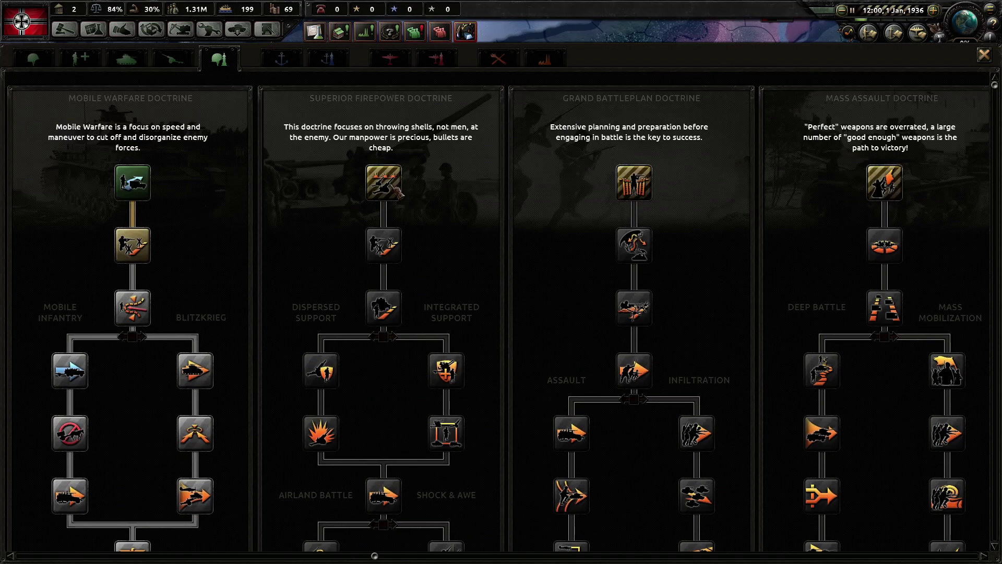
pyautogui.click(387, 196)
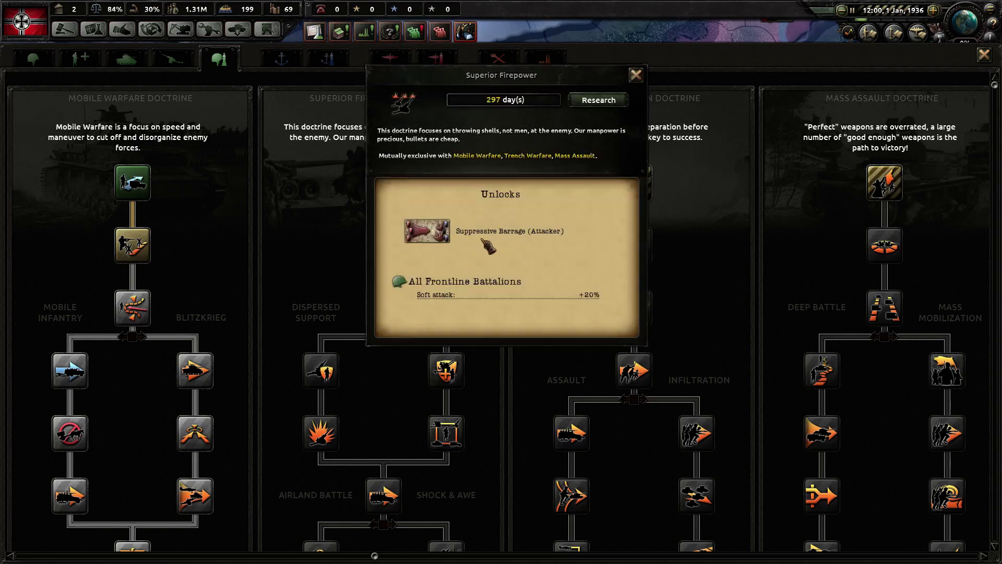
pyautogui.click(636, 77)
pyautogui.scroll(-3, 446, 360)
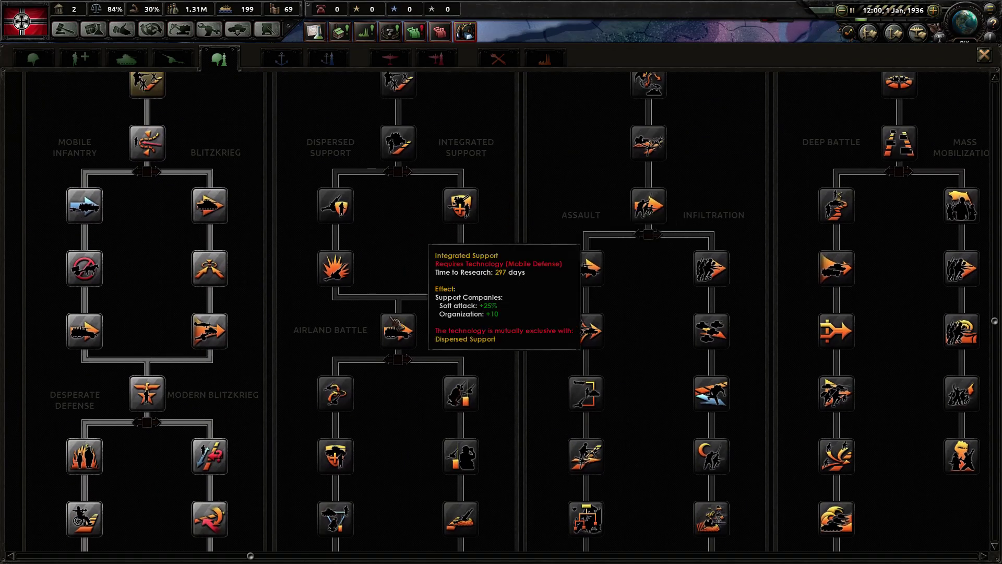
pyautogui.scroll(3, 405, 368)
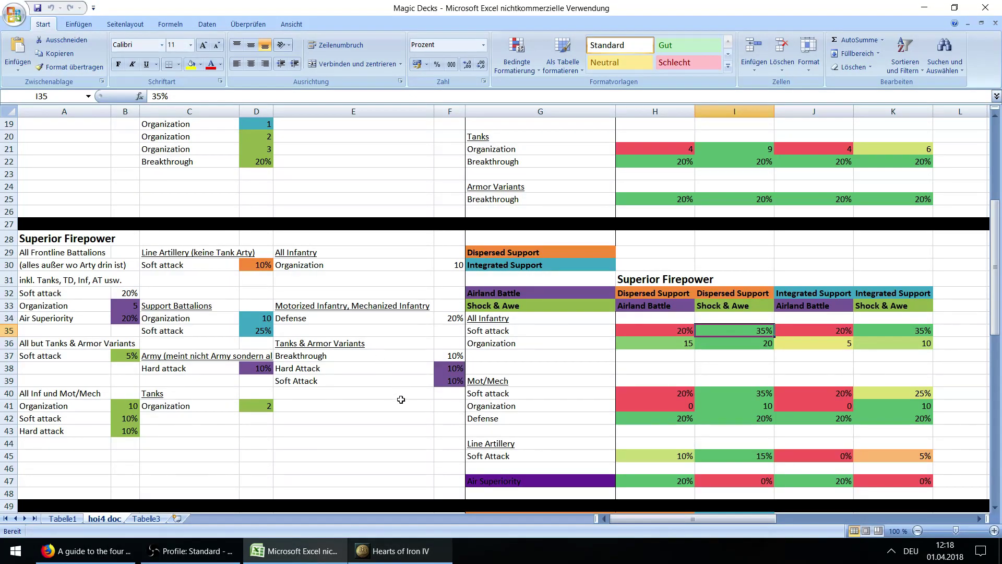
# Step: In the Excel sheet, go to the Mobile Warfare table and check Mot/Mech Organization for Mobile Infantry with Modern Blitzkrieg
pyautogui.click(400, 405)
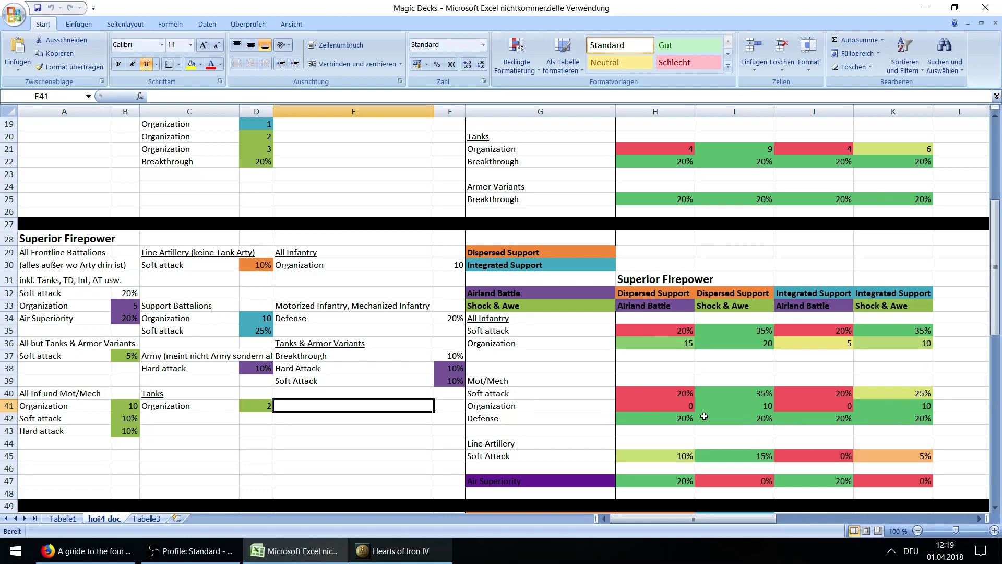
pyautogui.scroll(6, 678, 372)
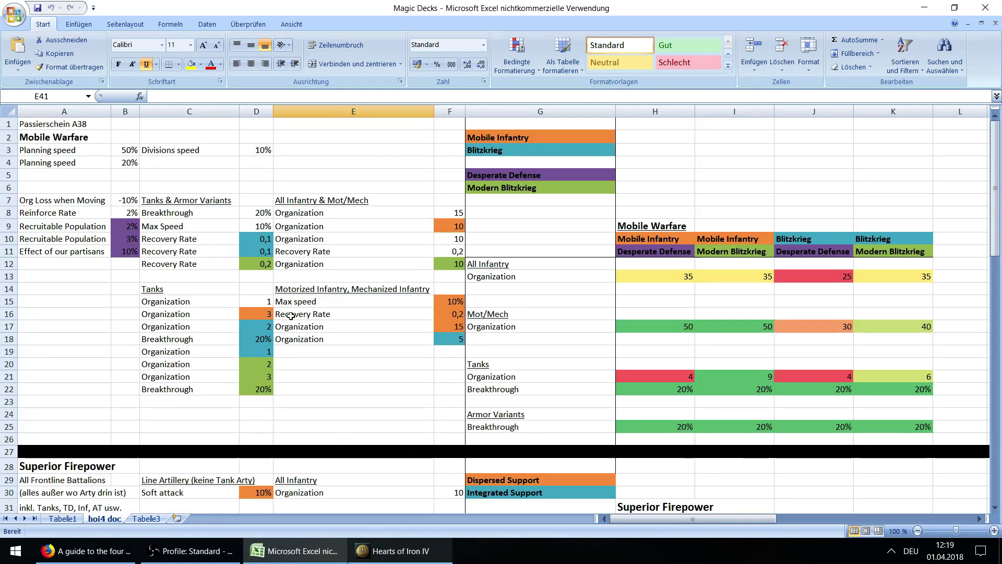
pyautogui.click(747, 328)
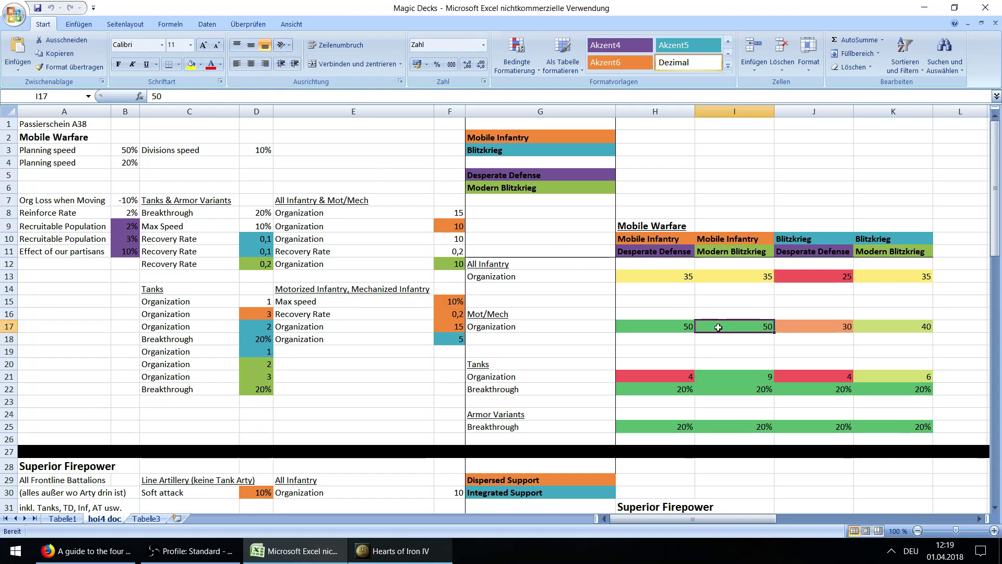
# Step: Return to the Superior Firepower table and compare Airland Battle with Shock & Awe under Dispersed Support, starting from All Infantry Soft attack
pyautogui.scroll(-4, 756, 374)
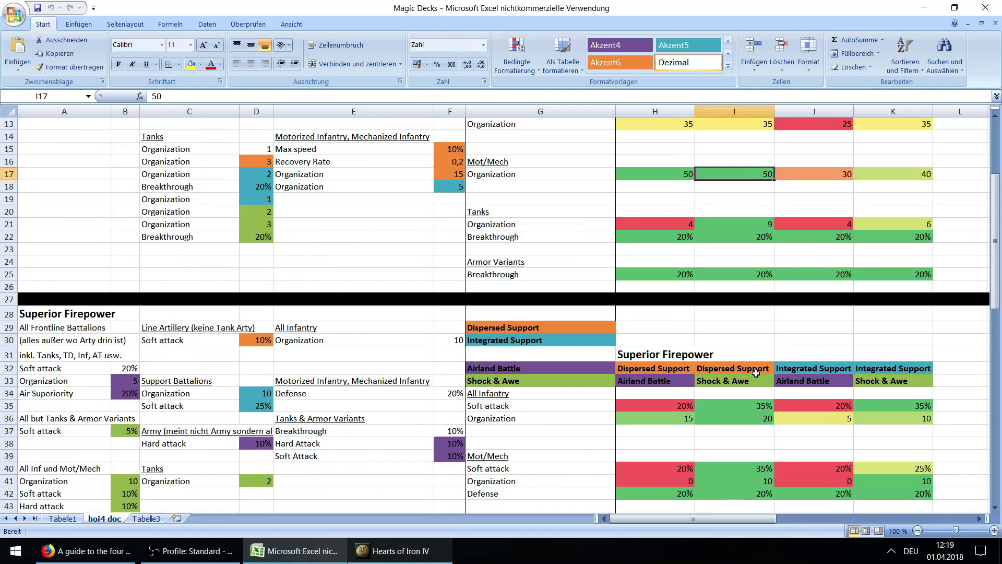
pyautogui.click(747, 404)
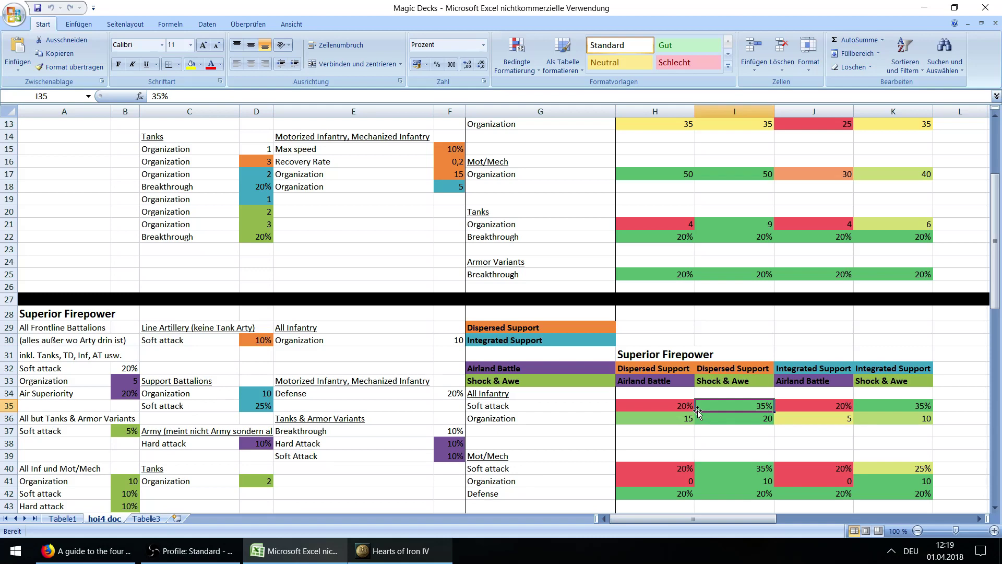
pyautogui.click(666, 383)
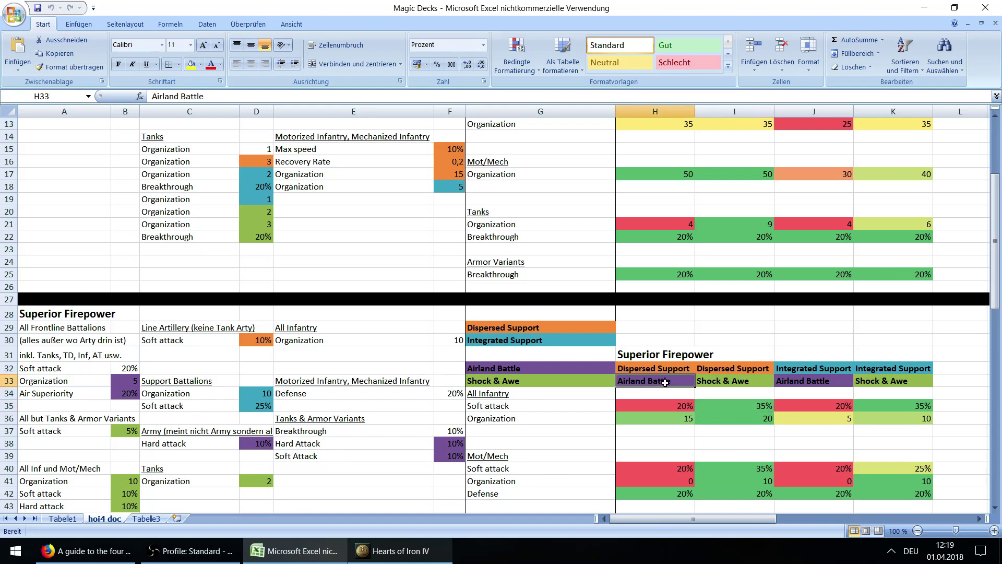
pyautogui.click(727, 383)
pyautogui.click(684, 380)
# Step: Compare Mobile Warfare's Mot/Mech Organization under Mobile Infantry and Modern Blitzkrieg with the Superior Firepower bonuses
pyautogui.scroll(-1, 688, 471)
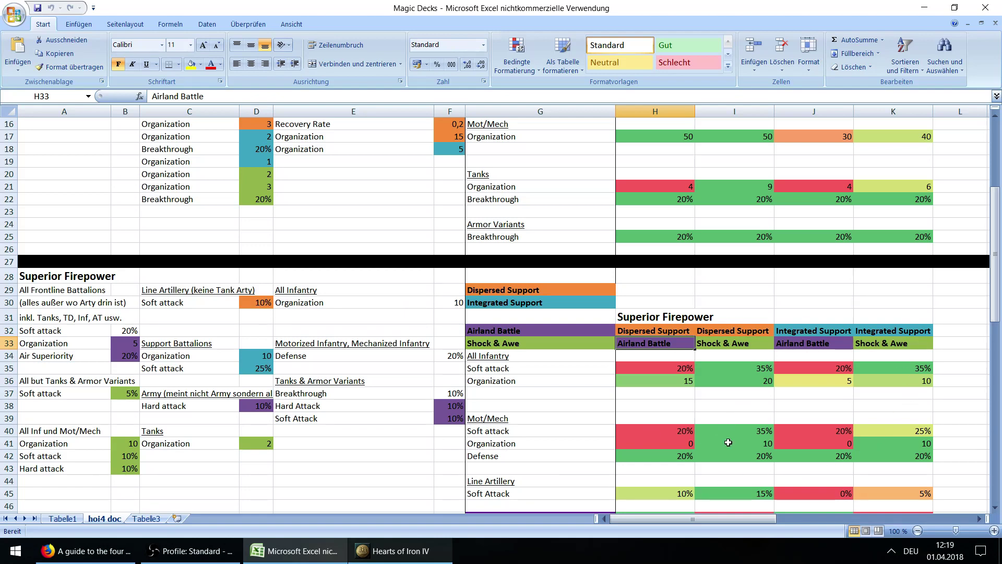
pyautogui.scroll(4, 731, 433)
pyautogui.click(748, 293)
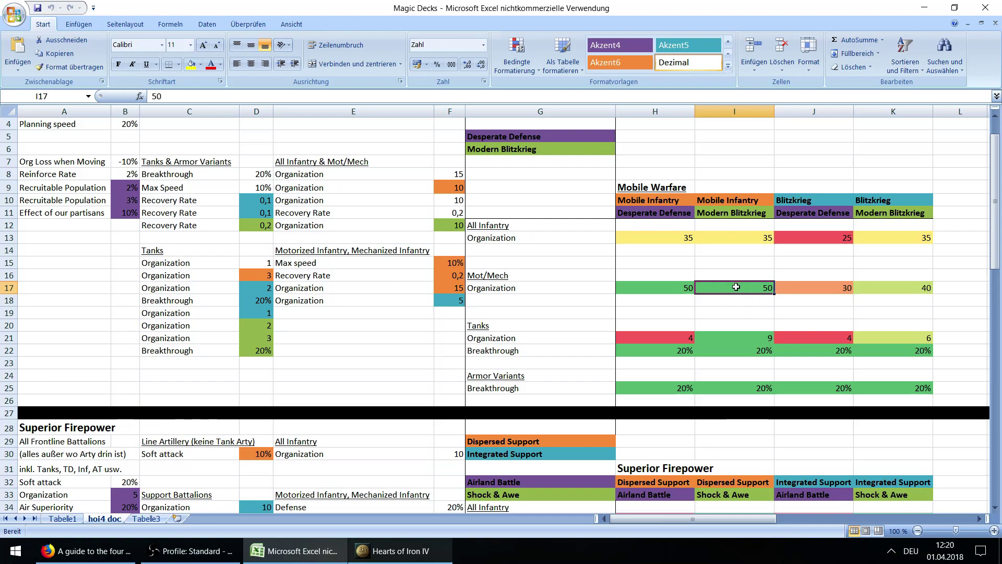
pyautogui.scroll(-4, 720, 295)
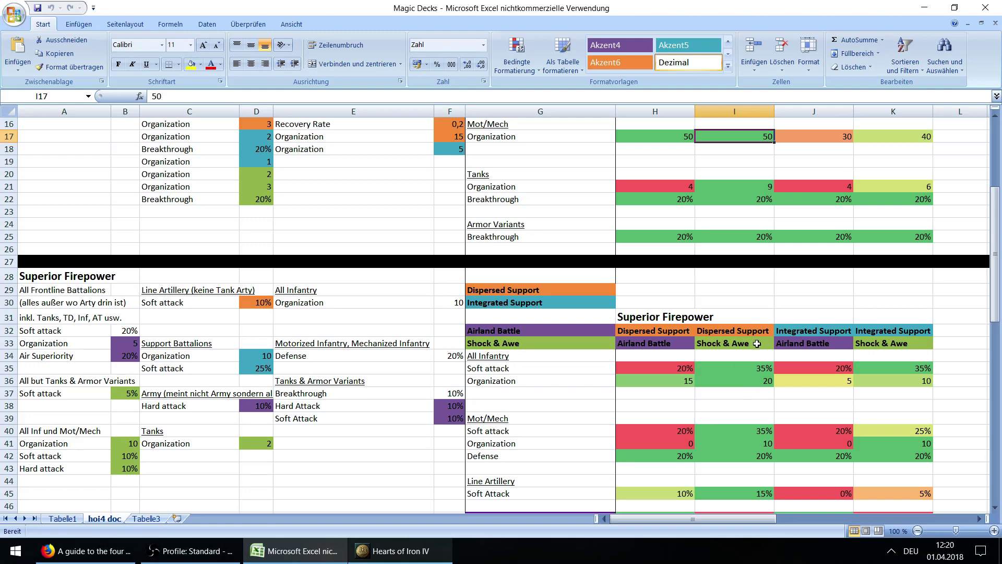
# Step: Examine the Superior Firepower bonuses for support battalions and compare that section with the Mobile Warfare tables above it
pyautogui.click(59, 277)
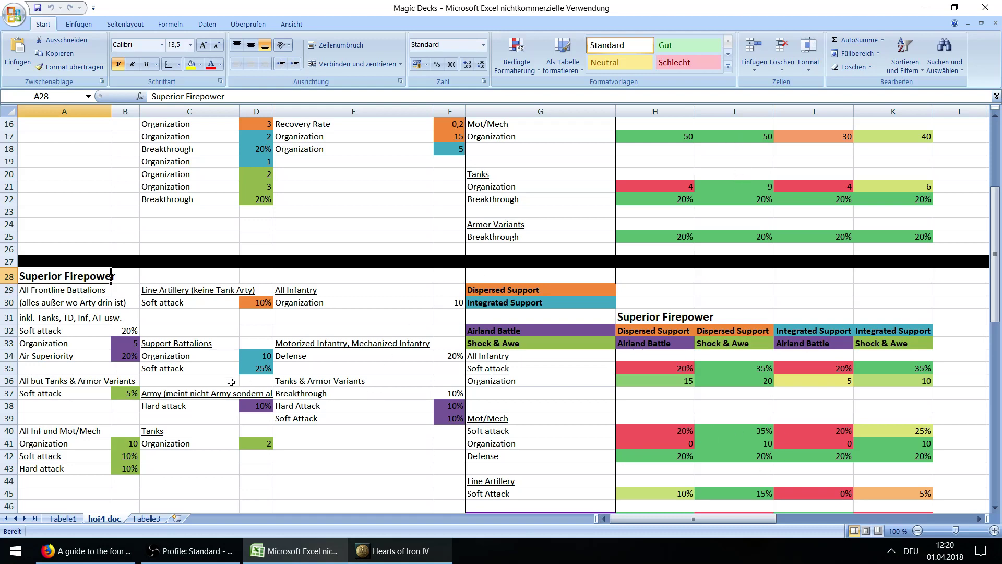
pyautogui.click(189, 359)
pyautogui.click(195, 369)
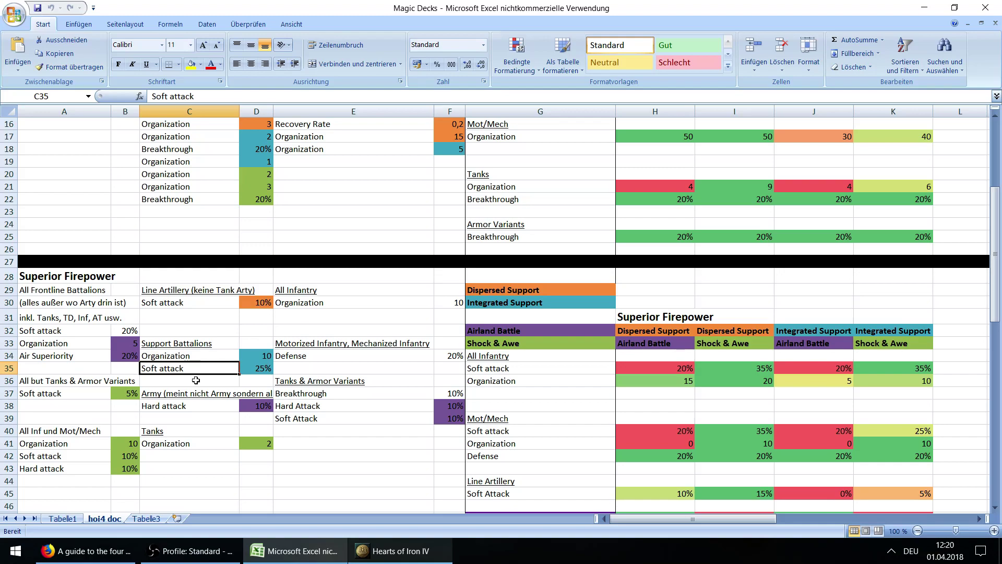
pyautogui.scroll(4, 258, 438)
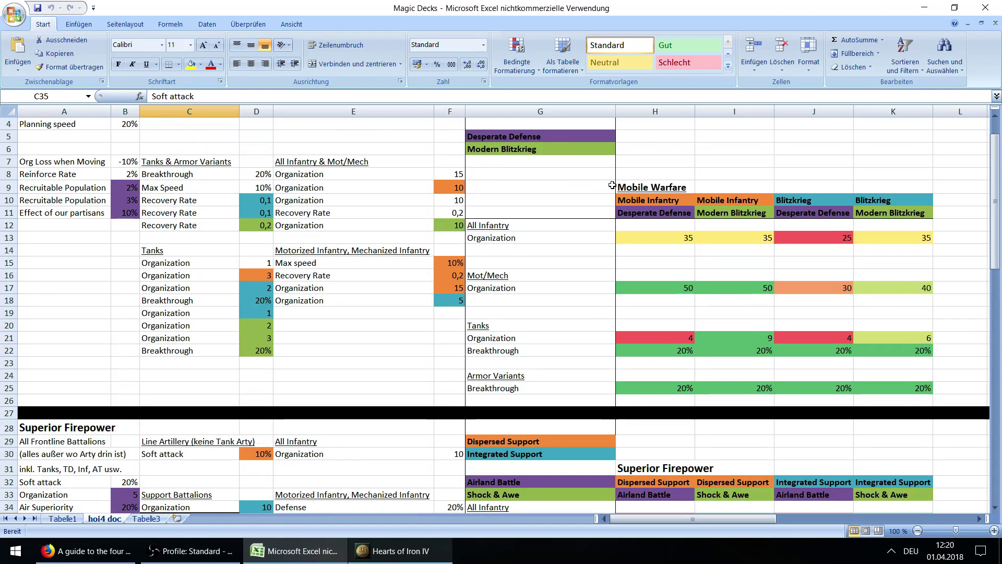
pyautogui.scroll(-4, 469, 371)
pyautogui.scroll(2, 440, 401)
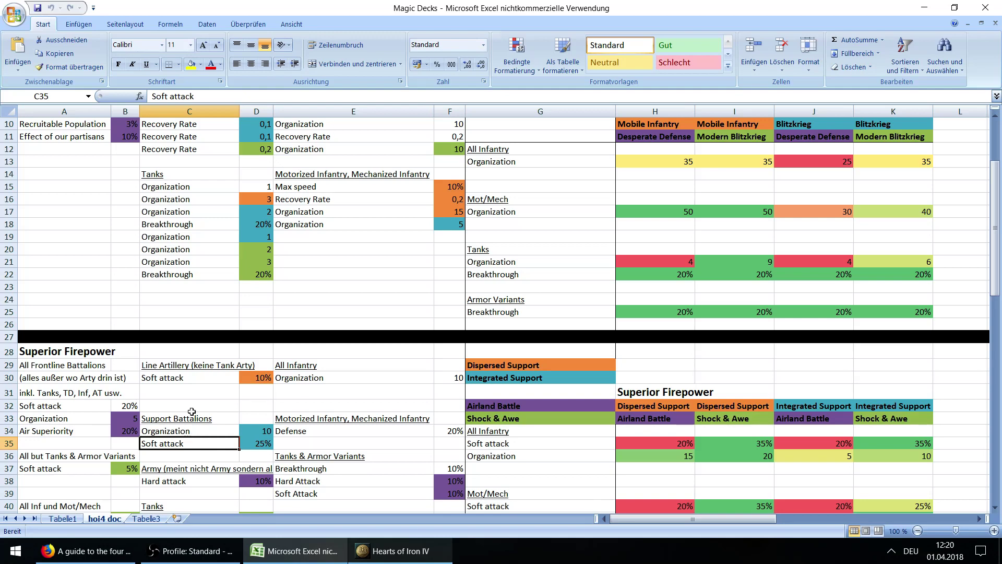
pyautogui.scroll(3, 328, 493)
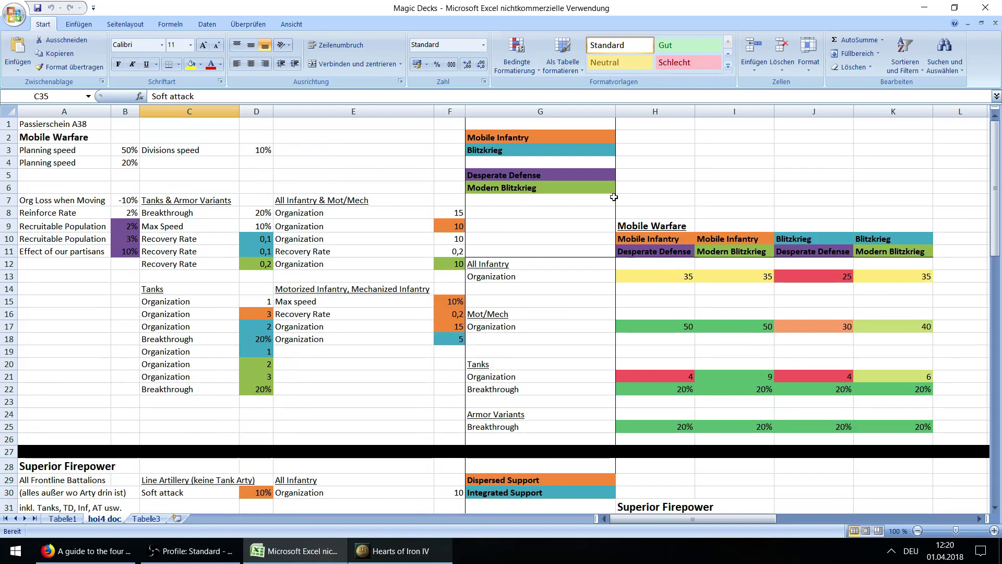
pyautogui.scroll(-6, 440, 344)
pyautogui.scroll(-1, 440, 344)
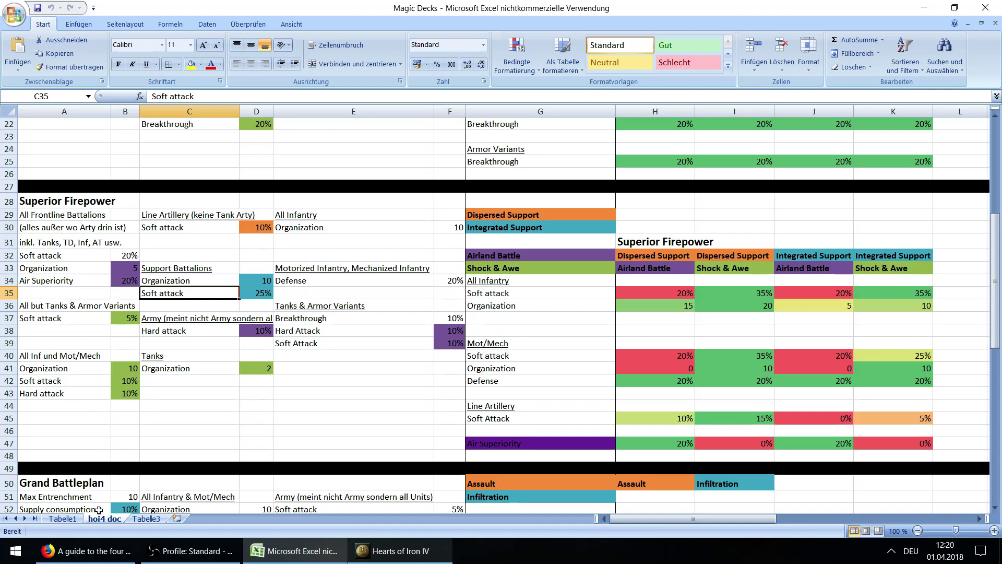
# Step: Switch to the Reddit land doctrines guide in Firefox and highlight the first two Superior Firepower bullets, on combat bonuses and preserving manpower
pyautogui.click(89, 551)
pyautogui.scroll(-5, 117, 475)
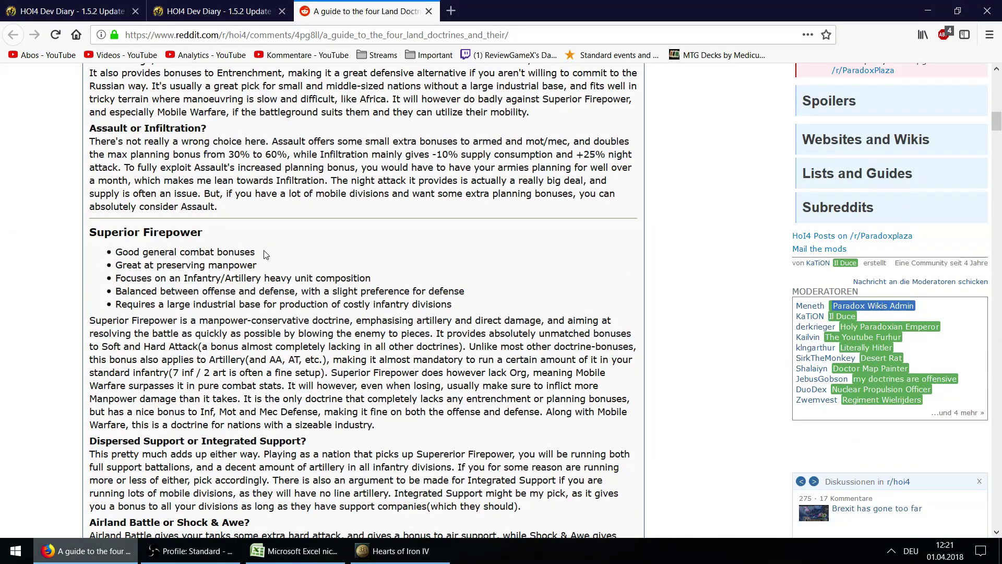
pyautogui.moveTo(255, 249); pyautogui.dragTo(117, 248)
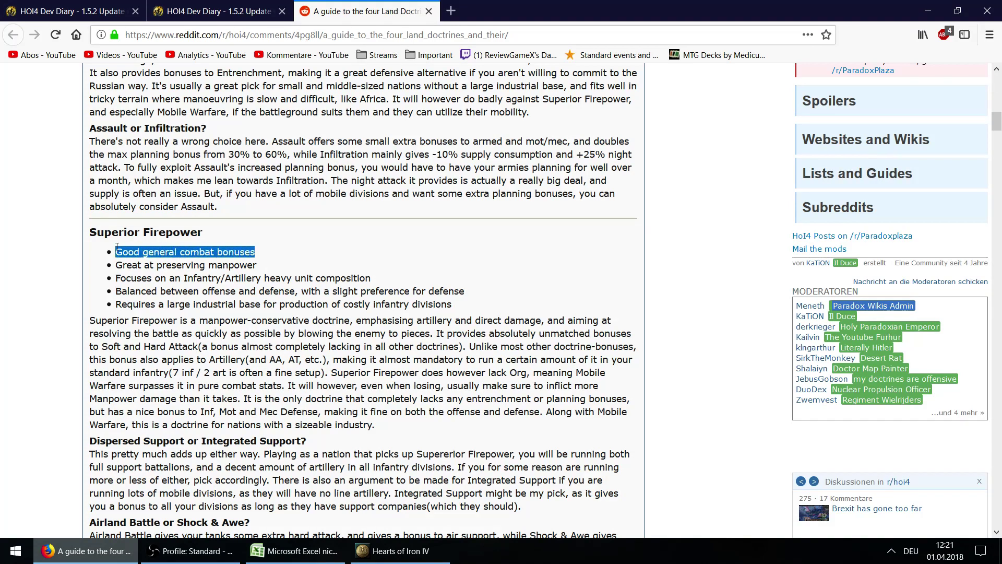
pyautogui.doubleClick(158, 251)
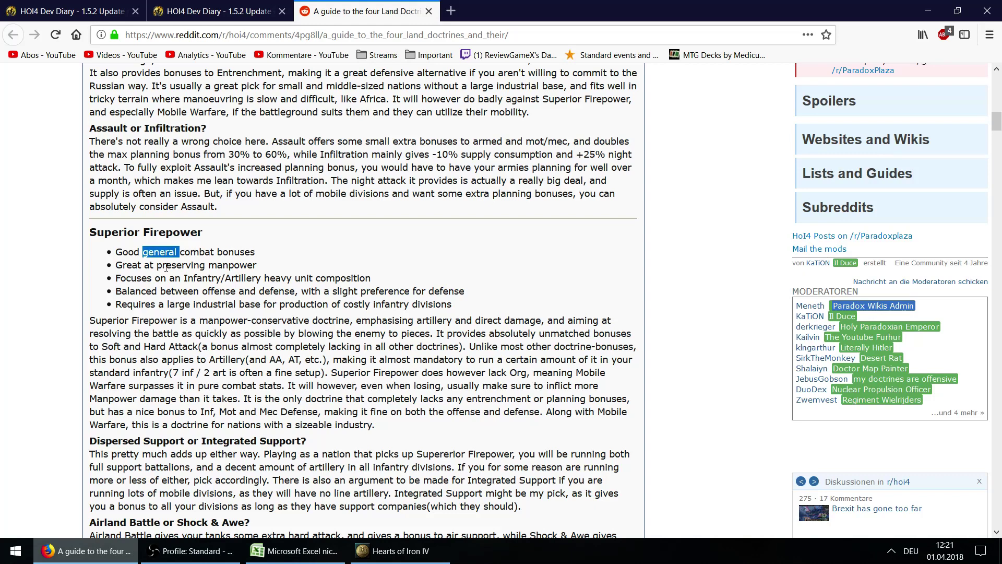
pyautogui.moveTo(257, 254); pyautogui.dragTo(117, 251)
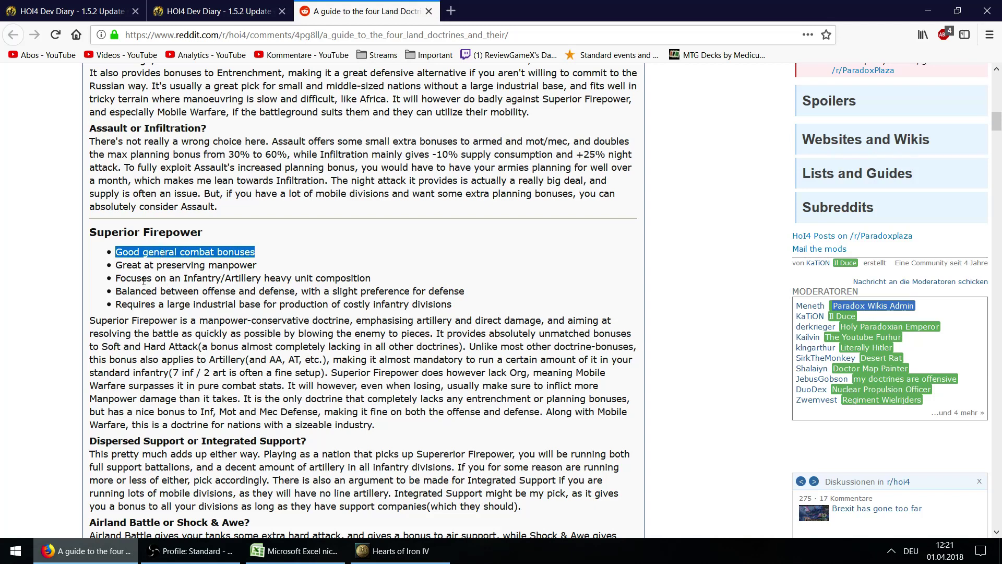
pyautogui.moveTo(261, 268); pyautogui.dragTo(116, 269)
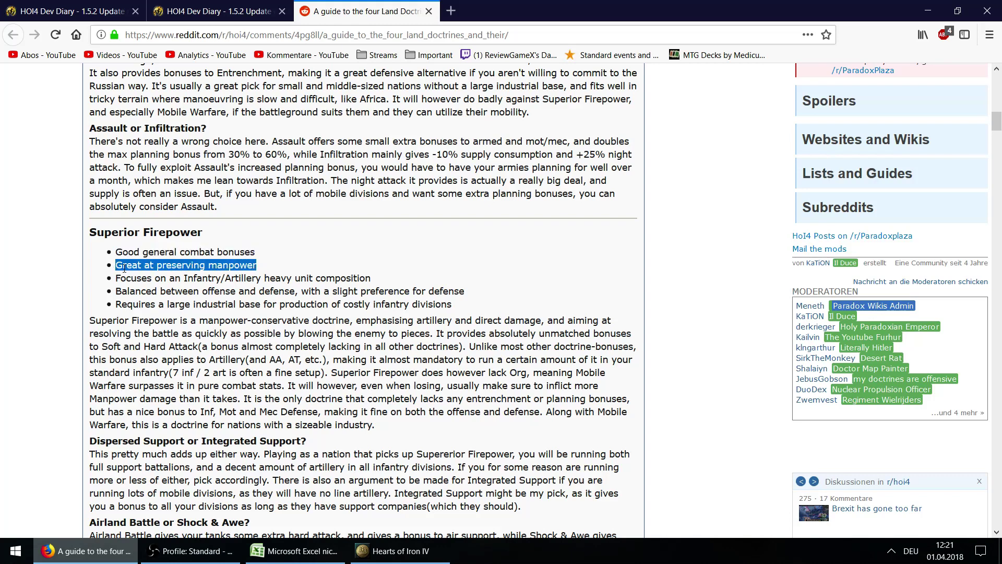
# Step: Check infantry soft attack for Dispersed Support with Shock & Awe in Excel, and highlight the guide's Infantry/Artillery composition bullet in Firefox
pyautogui.click(296, 551)
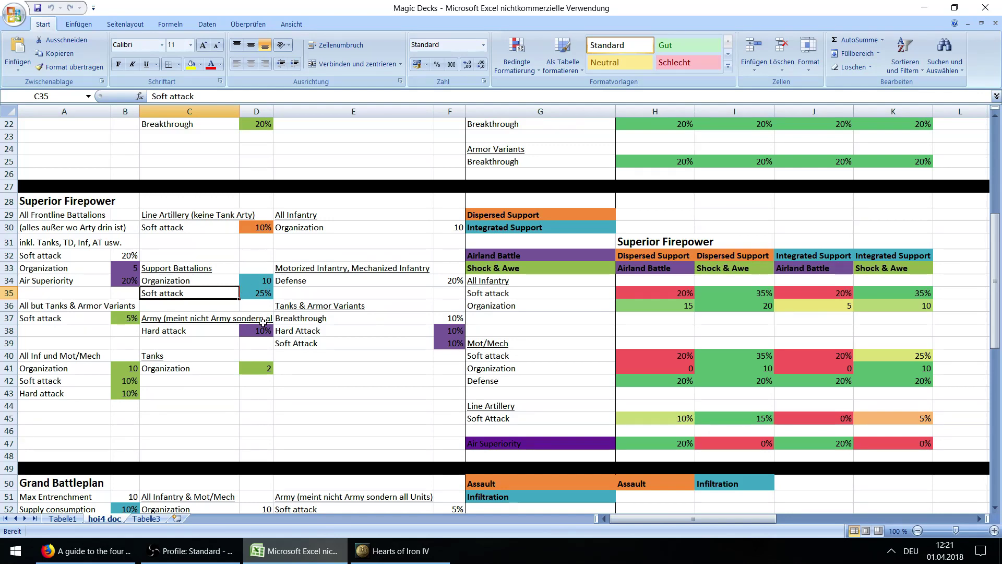
pyautogui.click(753, 293)
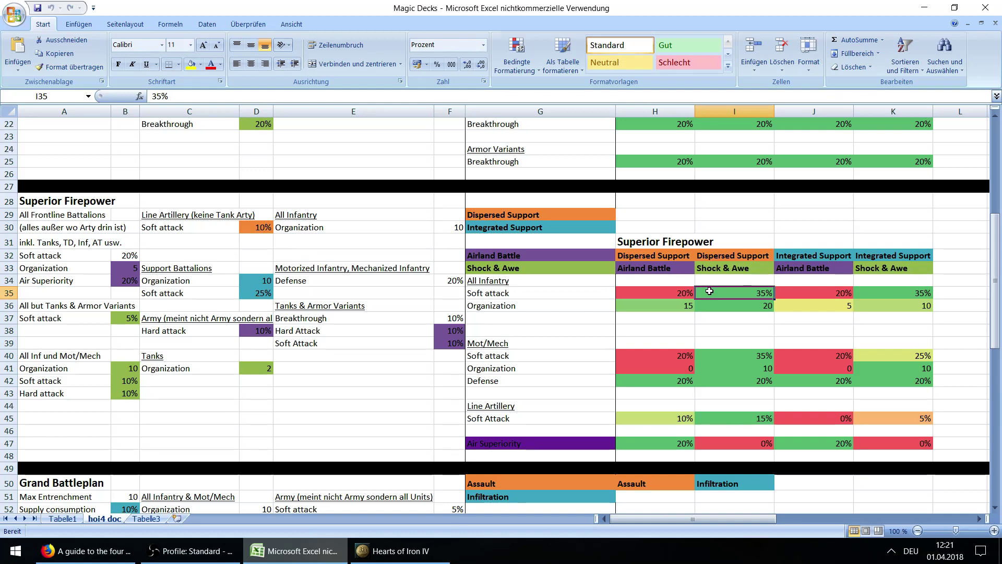
pyautogui.click(87, 551)
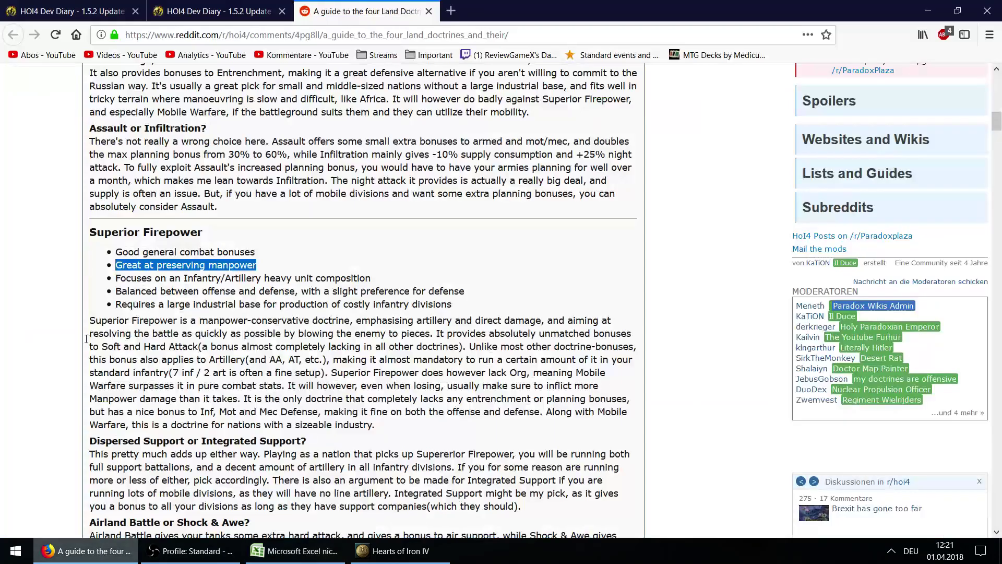
pyautogui.doubleClick(179, 266)
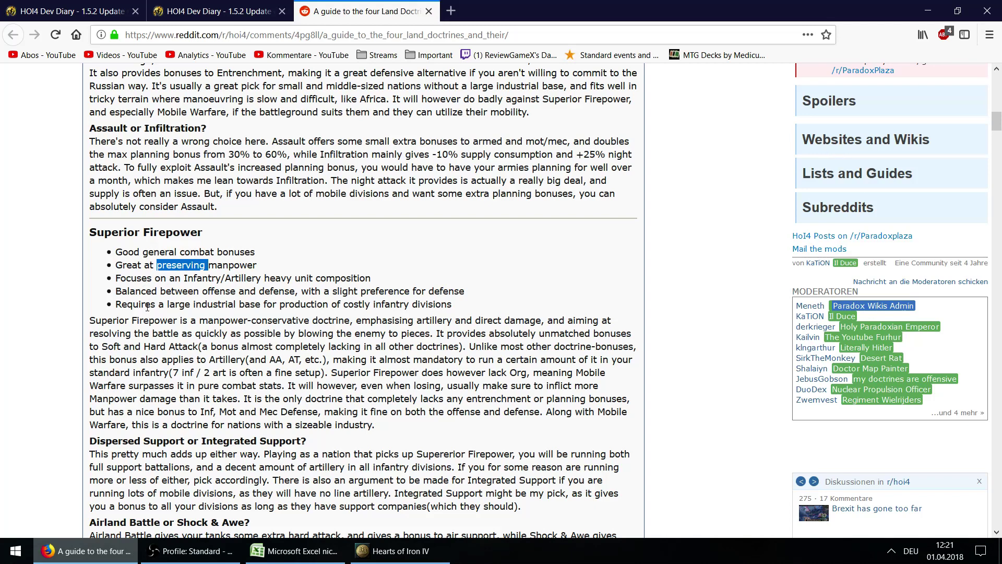
pyautogui.moveTo(370, 277); pyautogui.dragTo(117, 282)
# Step: Return to Excel and compare line artillery soft attack for Shock & Awe under Dispersed Support and Integrated Support
pyautogui.hotkey('alt', 'Tab')
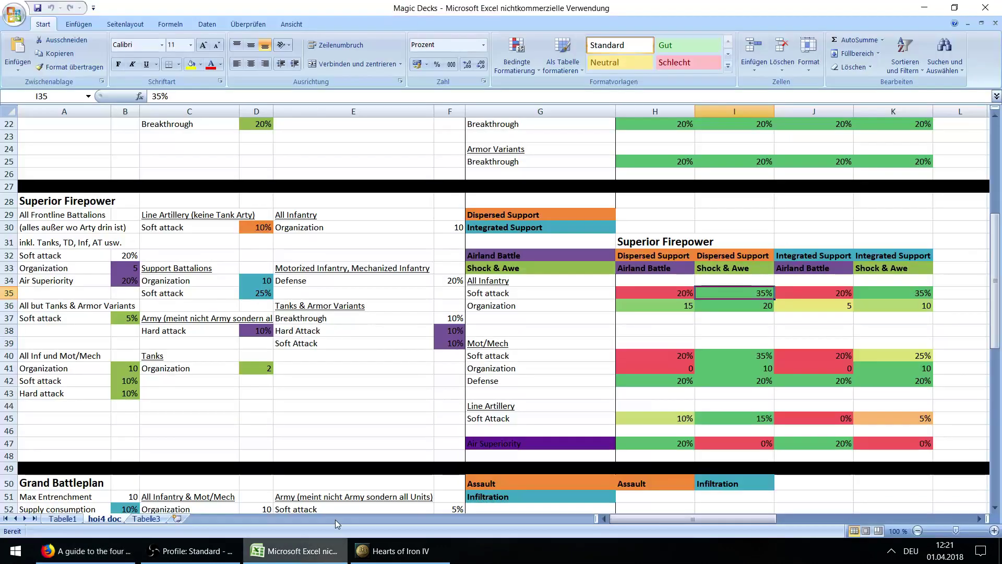
pyautogui.click(736, 416)
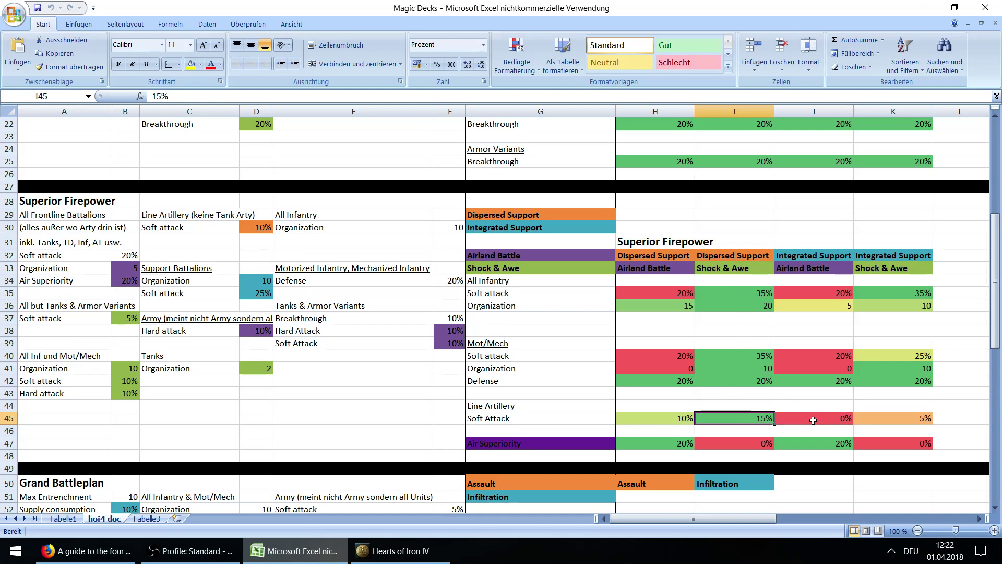
pyautogui.click(901, 422)
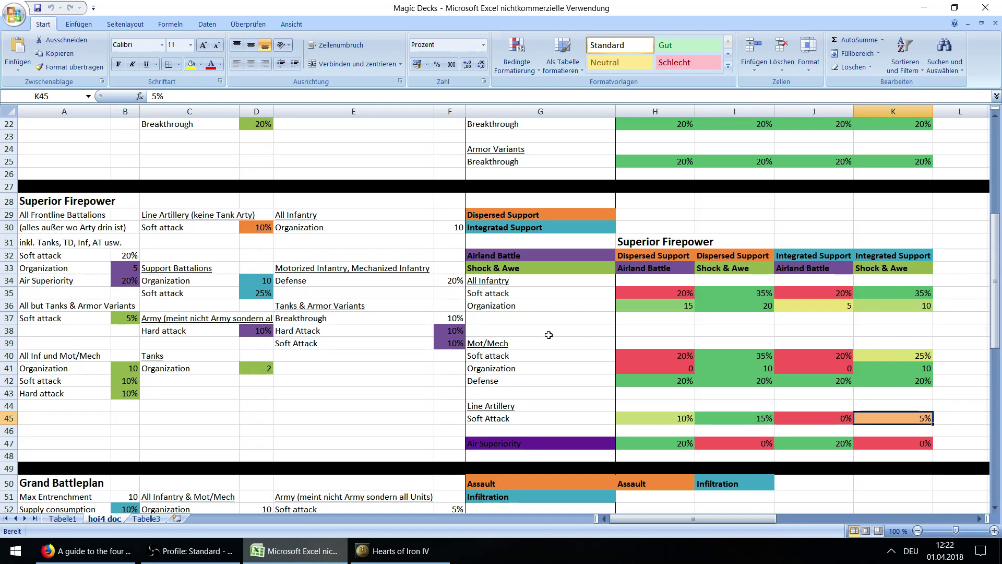
pyautogui.click(908, 259)
pyautogui.click(903, 270)
pyautogui.click(902, 418)
# Step: Go back to the Reddit guide in Firefox and highlight the Superior Firepower bullet on balance between offense and defense
pyautogui.click(83, 550)
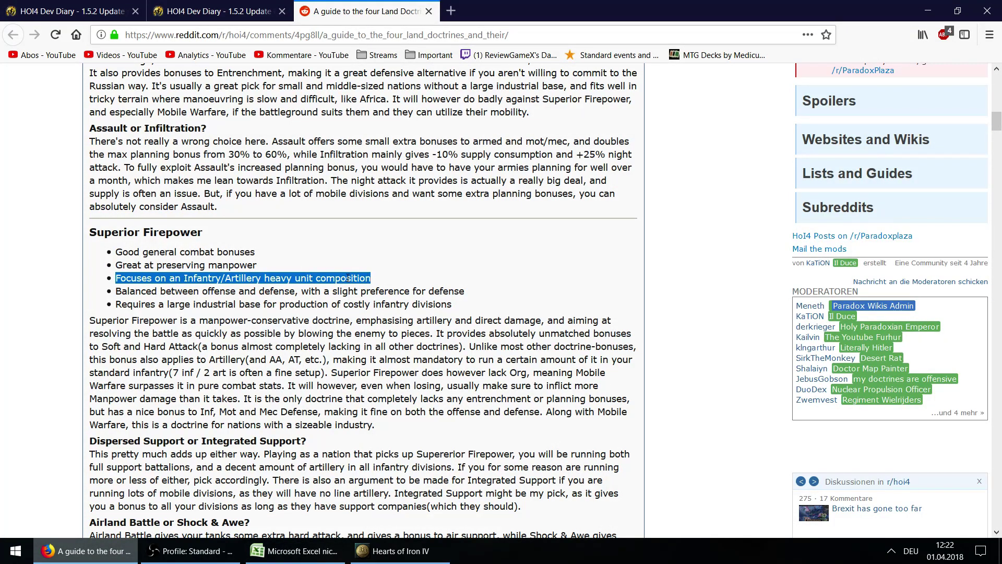
pyautogui.click(294, 550)
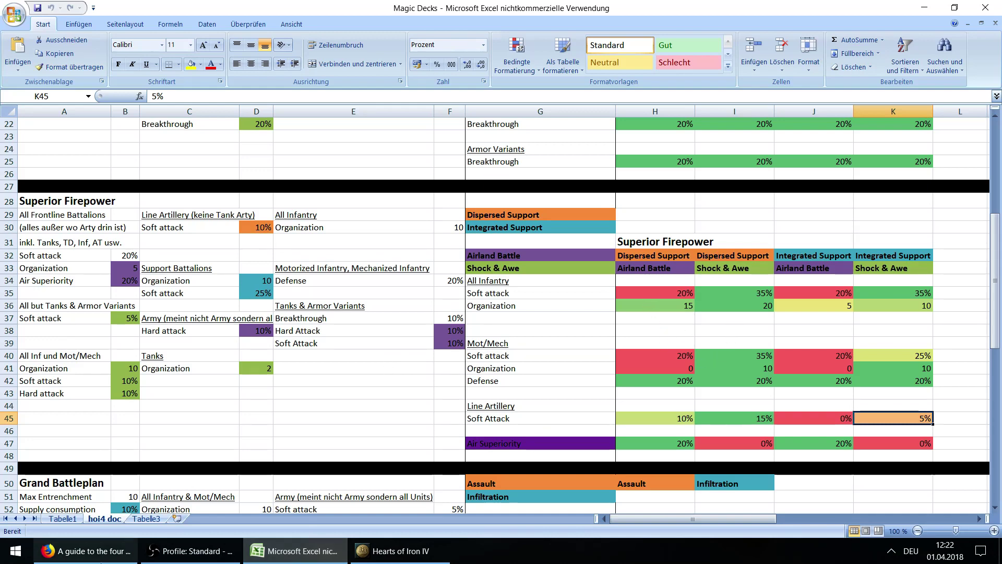
pyautogui.click(83, 550)
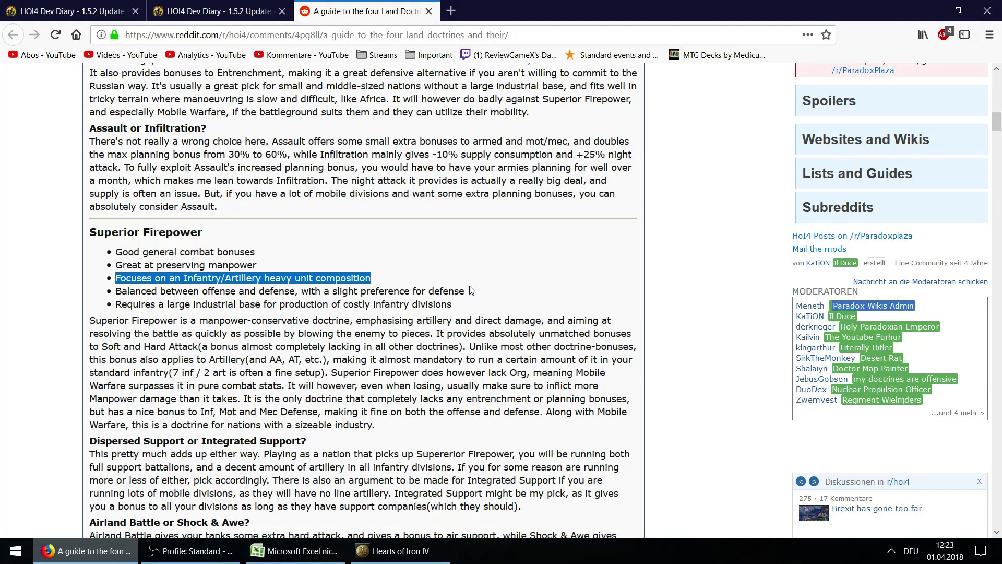
pyautogui.moveTo(466, 291); pyautogui.dragTo(117, 294)
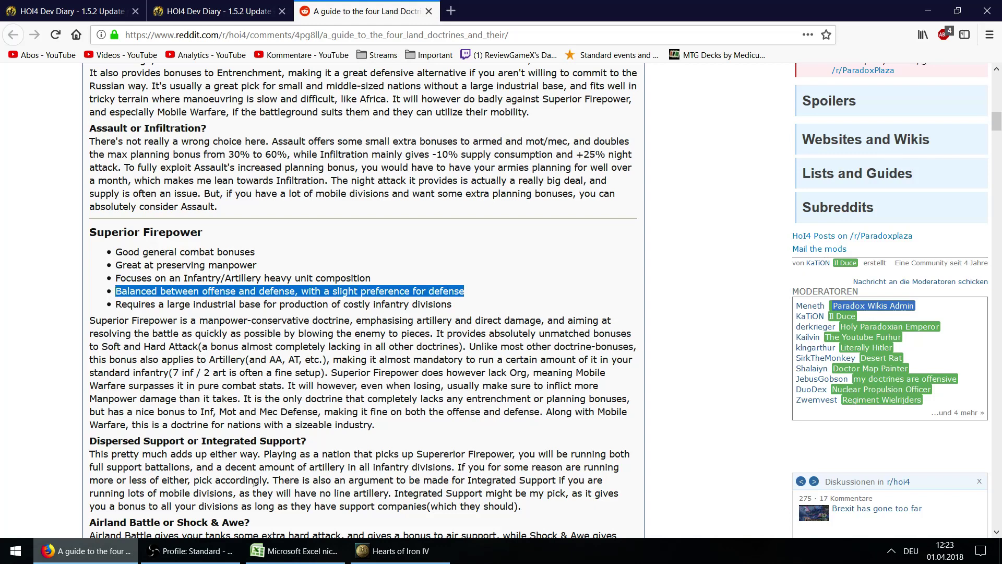
# Step: Switch to Excel and check the Mot/Mech Defense row in the Superior Firepower comparison
pyautogui.click(306, 549)
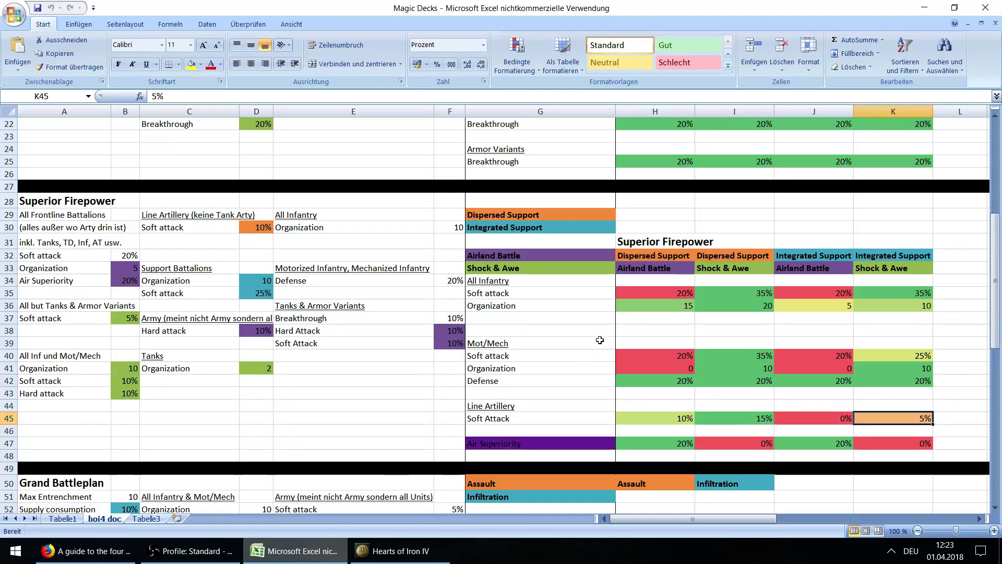
pyautogui.click(605, 331)
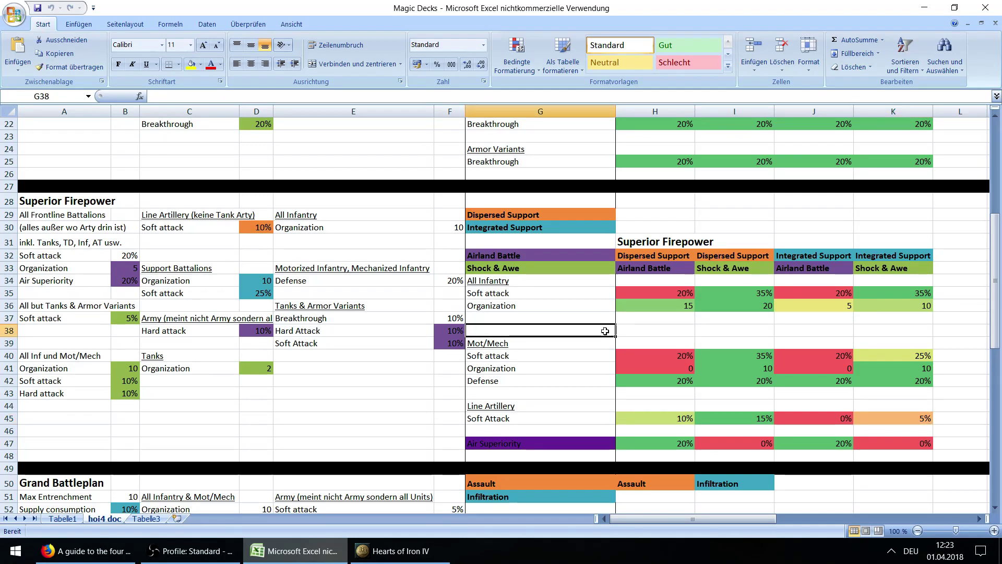
pyautogui.click(668, 377)
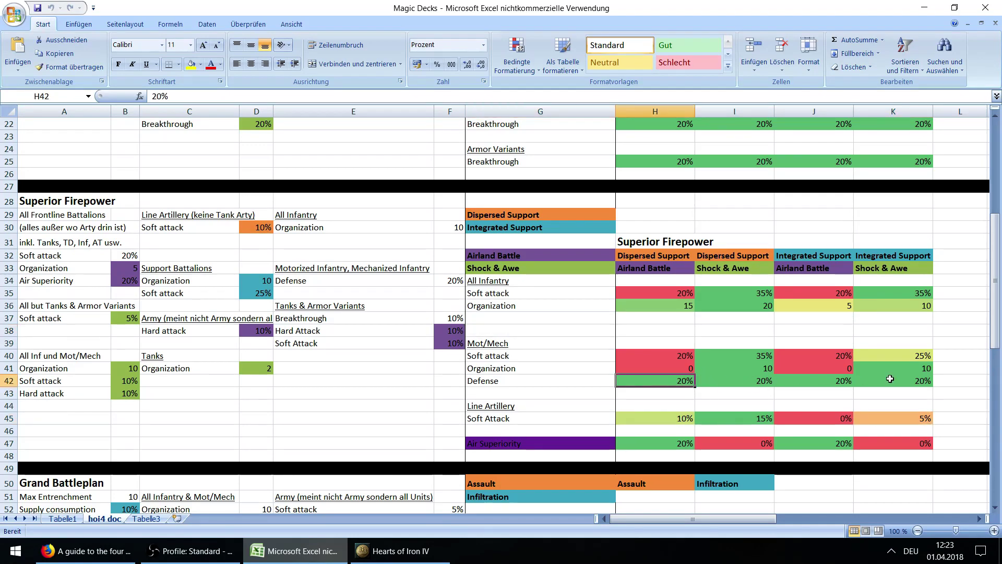
# Step: Switch to Hearts of Iron IV, close the doctrine tree and open the Infanterie-Division template in the Division Designer
pyautogui.click(402, 551)
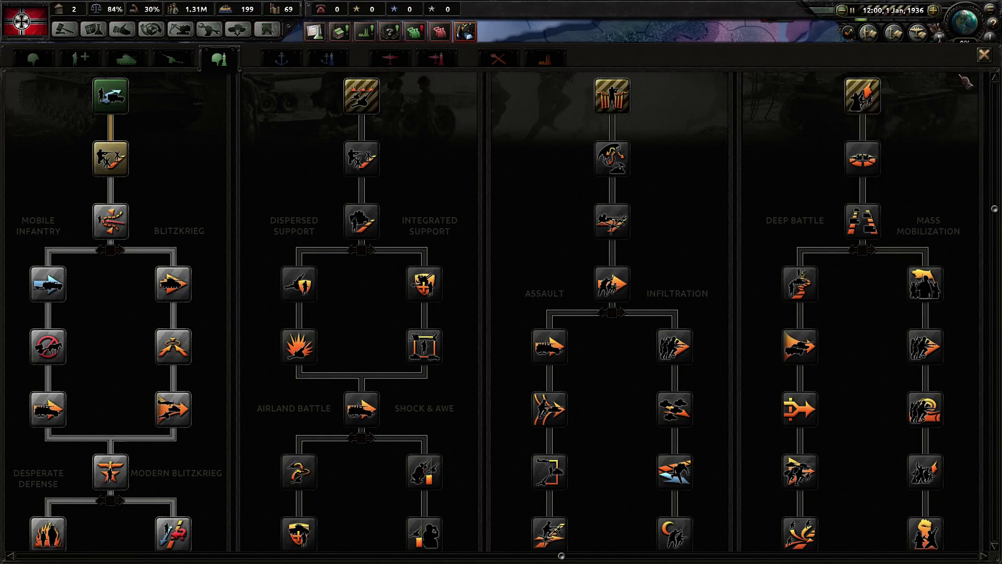
pyautogui.click(984, 55)
pyautogui.click(263, 30)
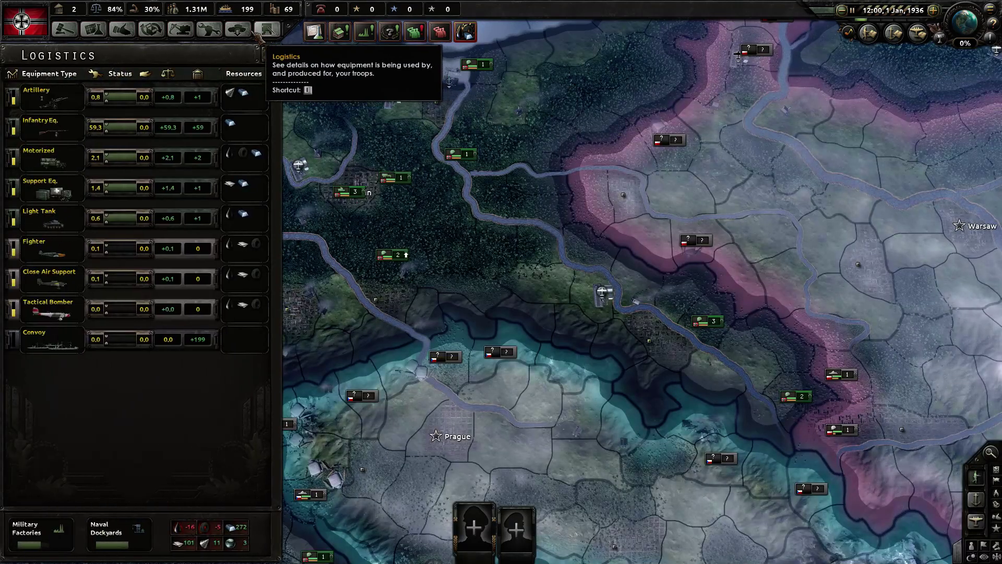
pyautogui.click(239, 30)
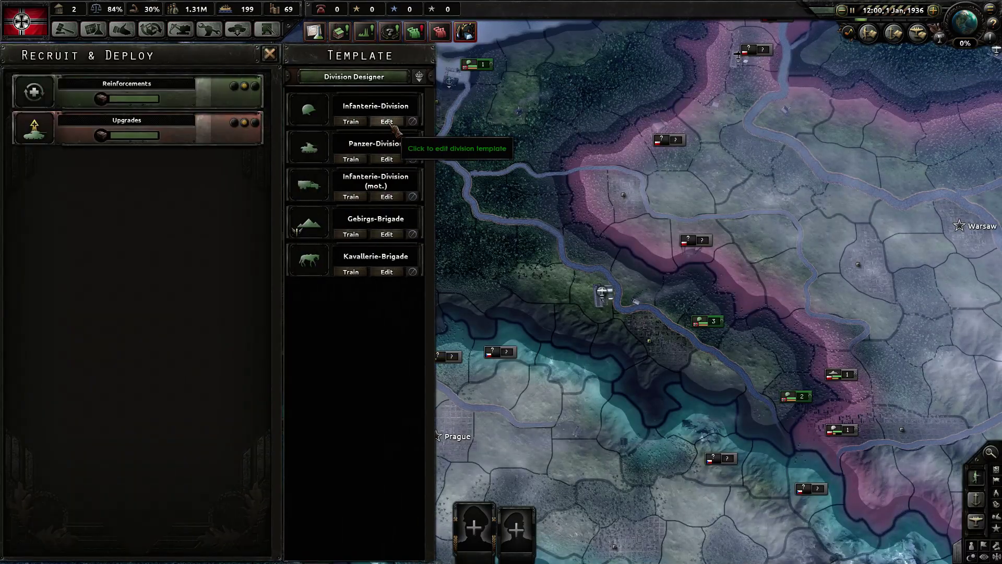
pyautogui.click(387, 122)
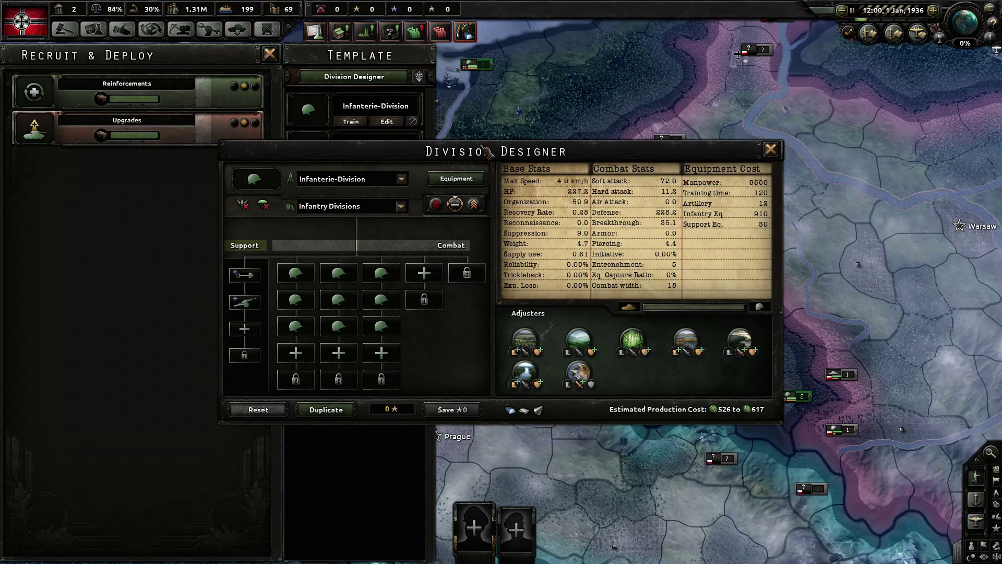
# Step: Replace the lower two infantry battalions in the third combat column of the Infanterie-Division with Artillery
pyautogui.click(386, 330)
pyautogui.click(261, 242)
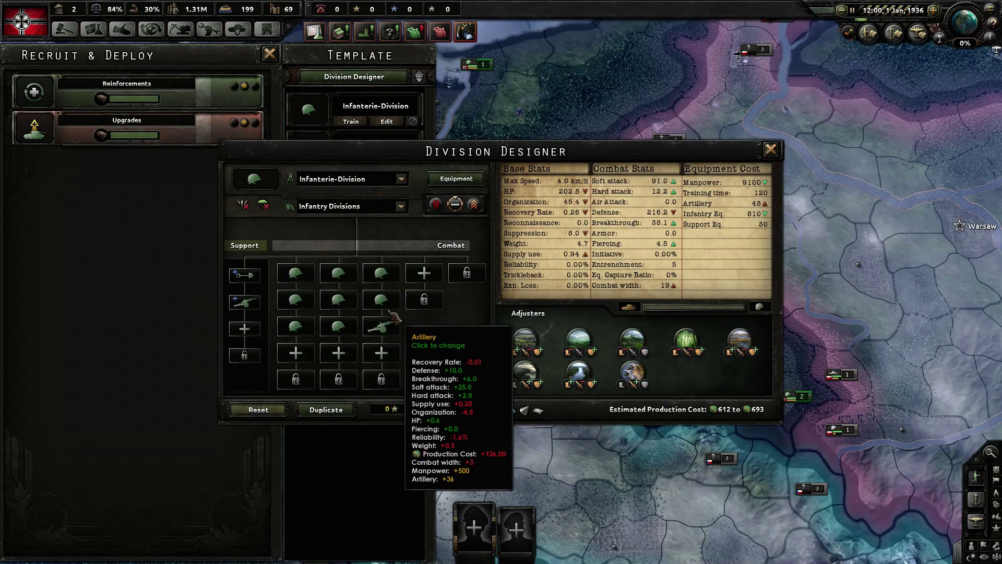
pyautogui.click(289, 282)
pyautogui.click(256, 241)
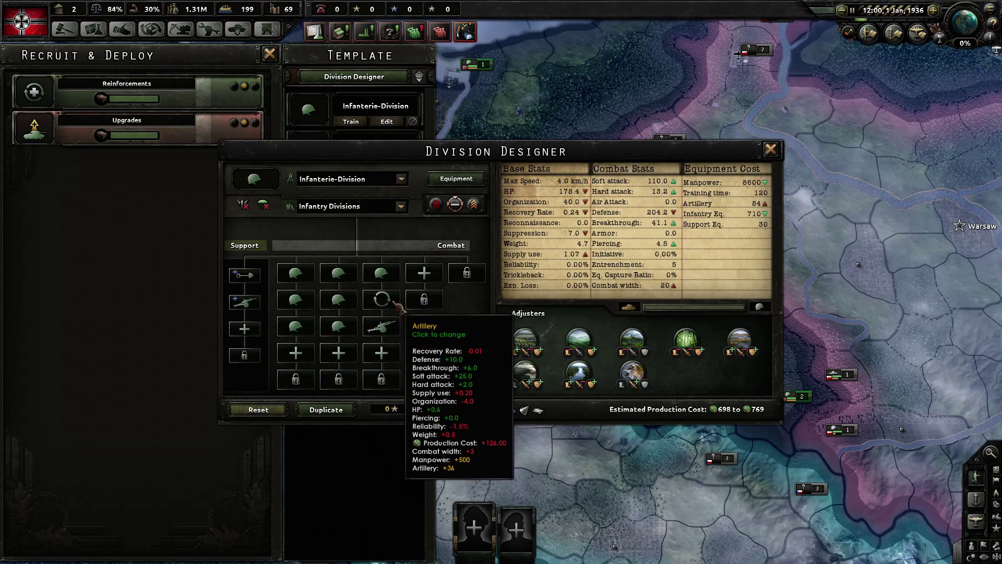
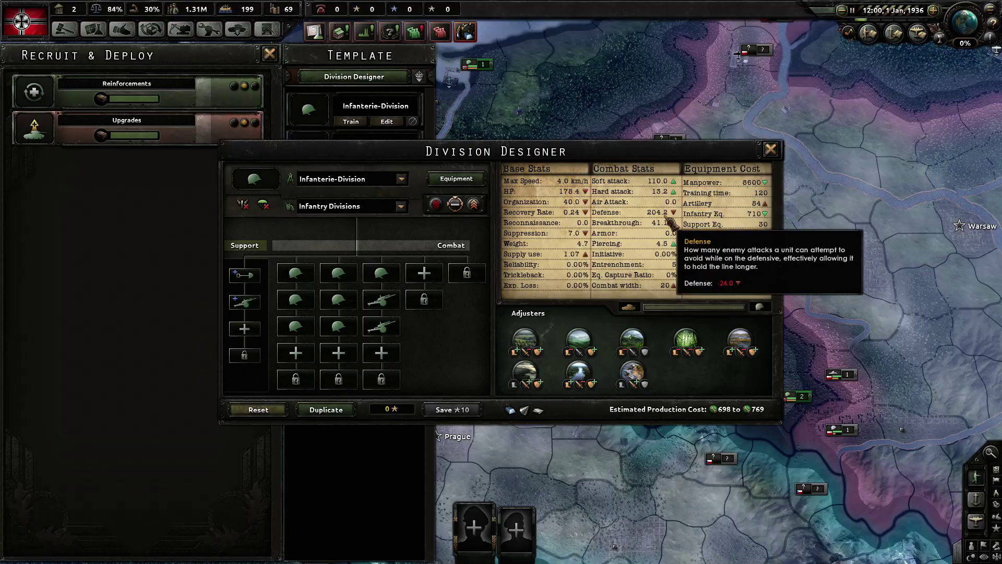
# Step: Select the Airland Battle heading under the first Dispersed Support column in Excel, and return to the Reddit guide in Firefox
pyautogui.hotkey('alt', 'Tab')
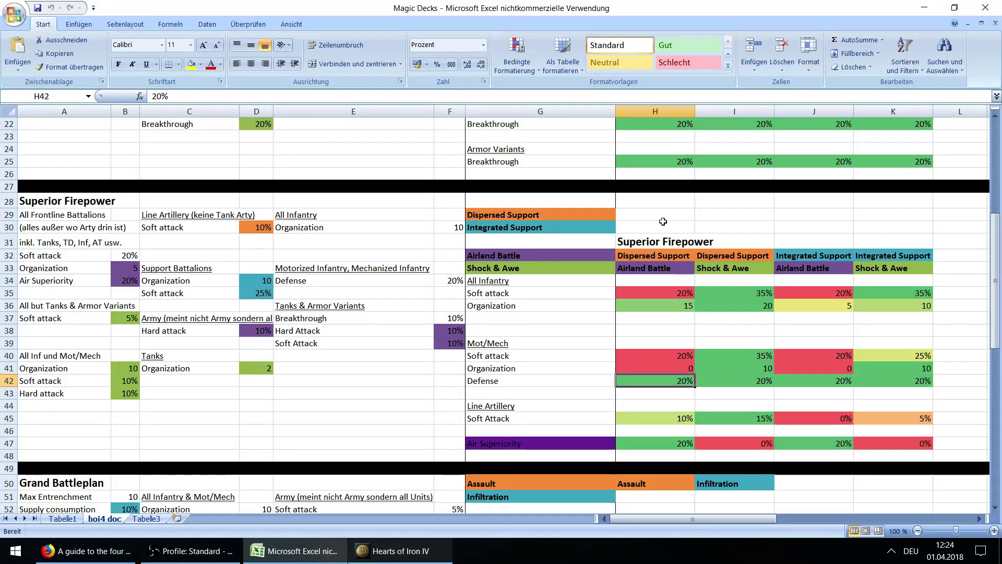
pyautogui.click(655, 267)
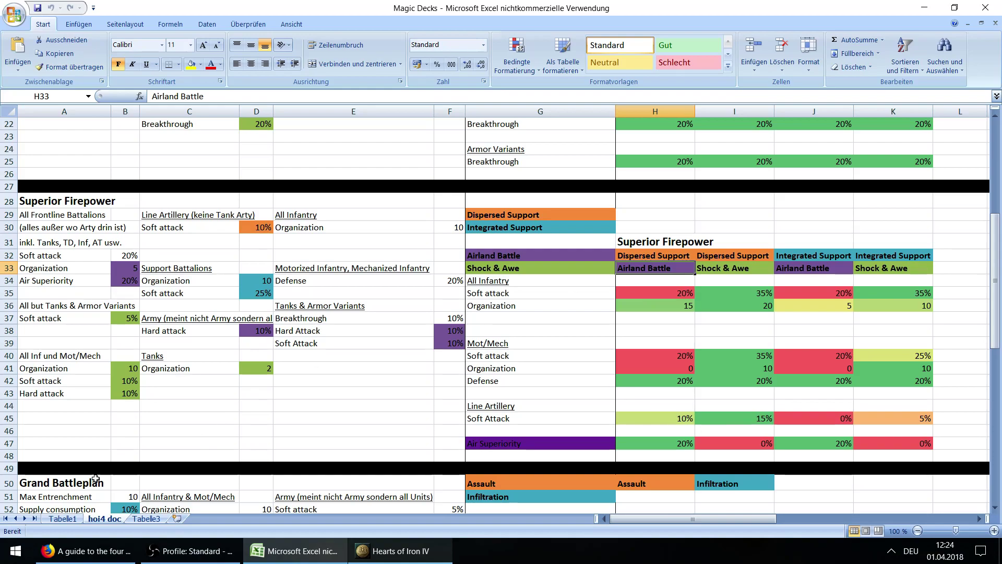
pyautogui.click(98, 560)
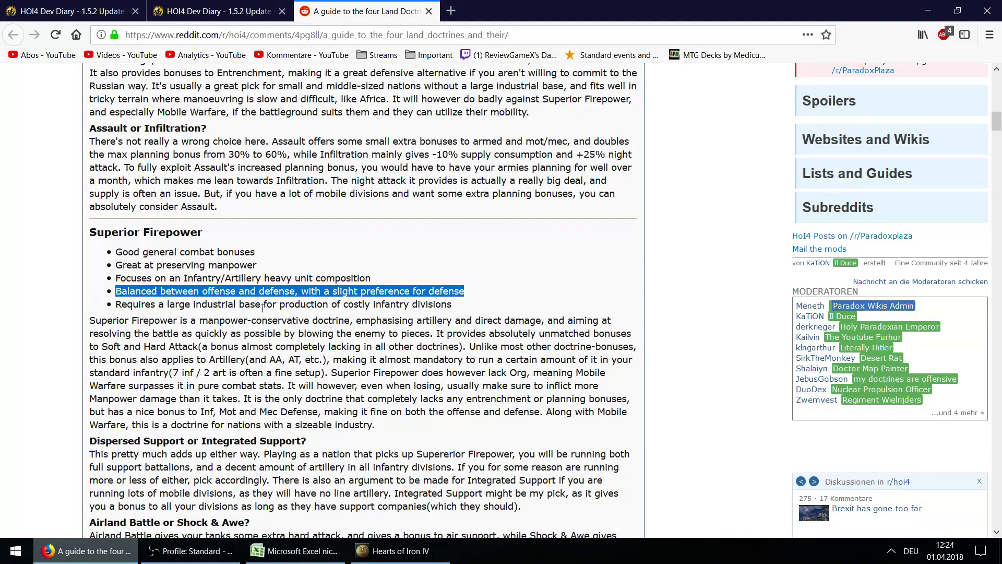
# Step: Switch to Excel and check the Mot/Mech Defense bonus under Airland Battle and the Mot/Mech Soft attack bonus under Dispersed Support with Shock & Awe
pyautogui.moveTo(465, 293); pyautogui.dragTo(423, 292)
pyautogui.click(295, 551)
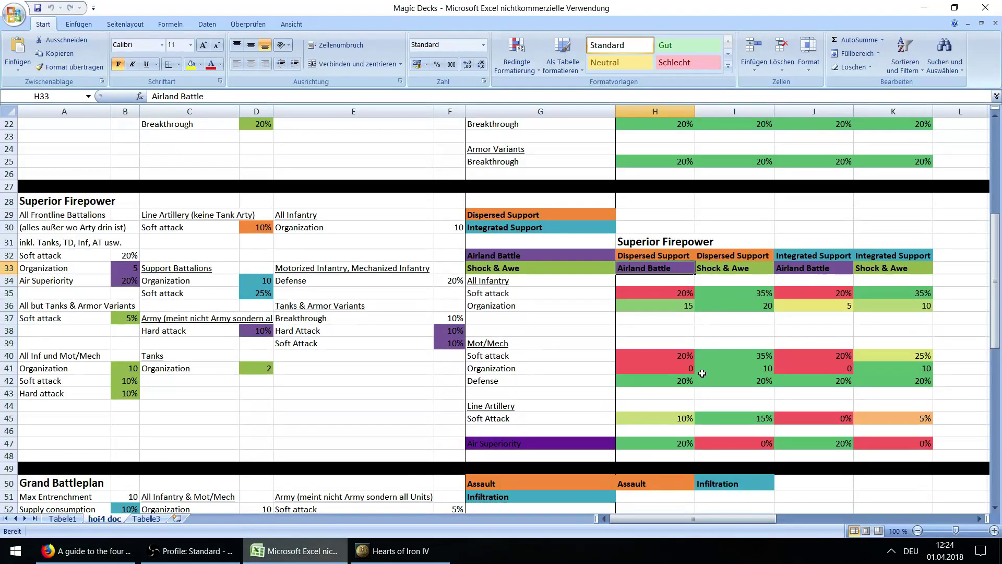
pyautogui.click(672, 380)
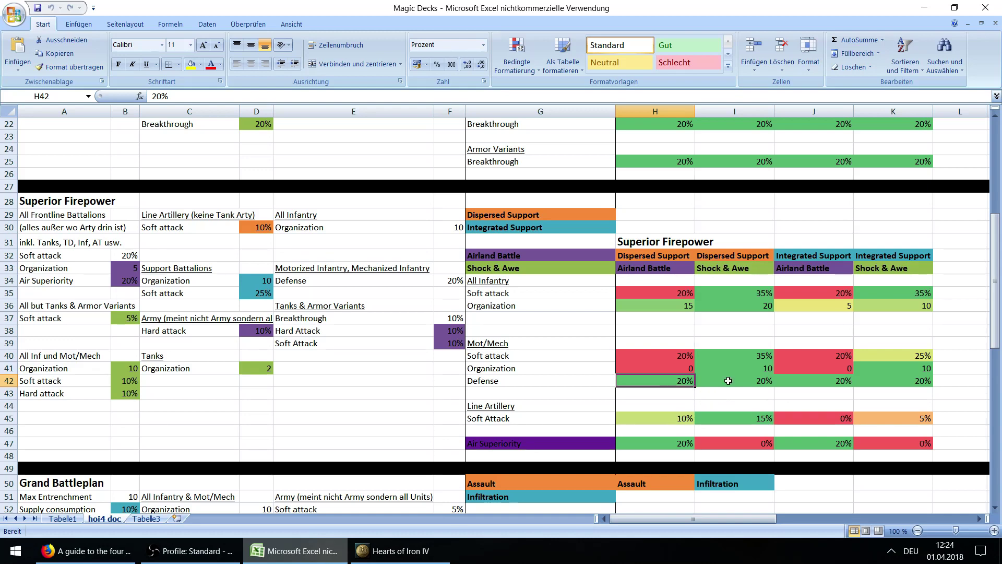
pyautogui.click(745, 355)
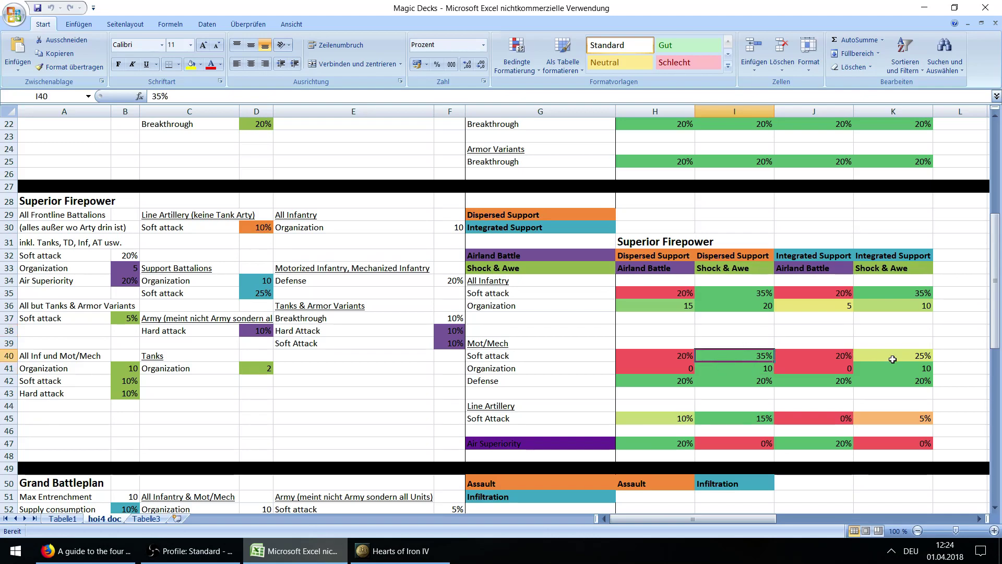
# Step: Switch to Firefox and highlight the Superior Firepower bullet about requiring a large industrial base for costly infantry divisions
pyautogui.click(89, 553)
pyautogui.moveTo(460, 308); pyautogui.dragTo(116, 306)
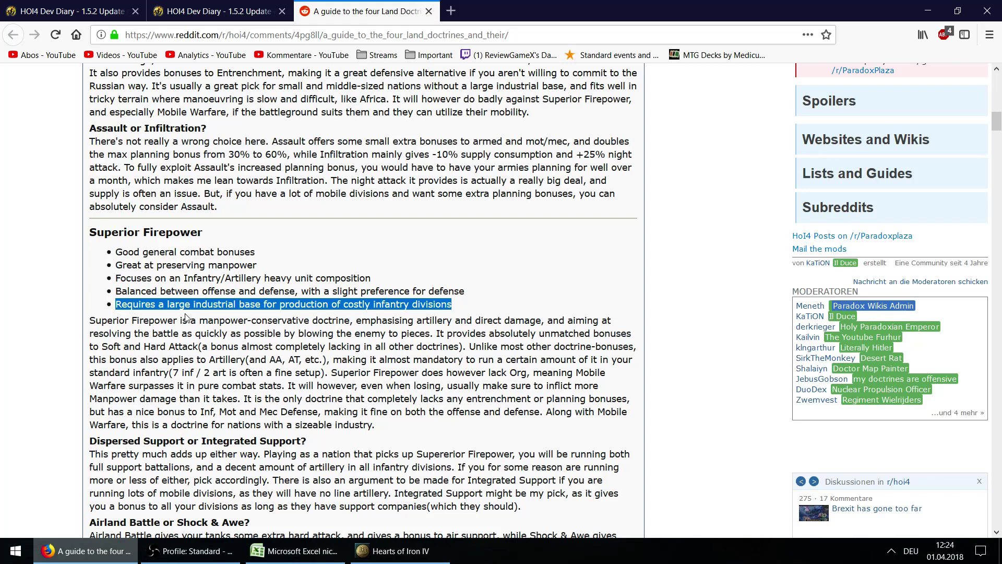
pyautogui.click(437, 305)
pyautogui.moveTo(457, 309); pyautogui.dragTo(116, 308)
# Step: Switch to Excel and check the All Infantry Soft attack and Organization bonuses under Dispersed Support with Shock & Awe
pyautogui.click(295, 551)
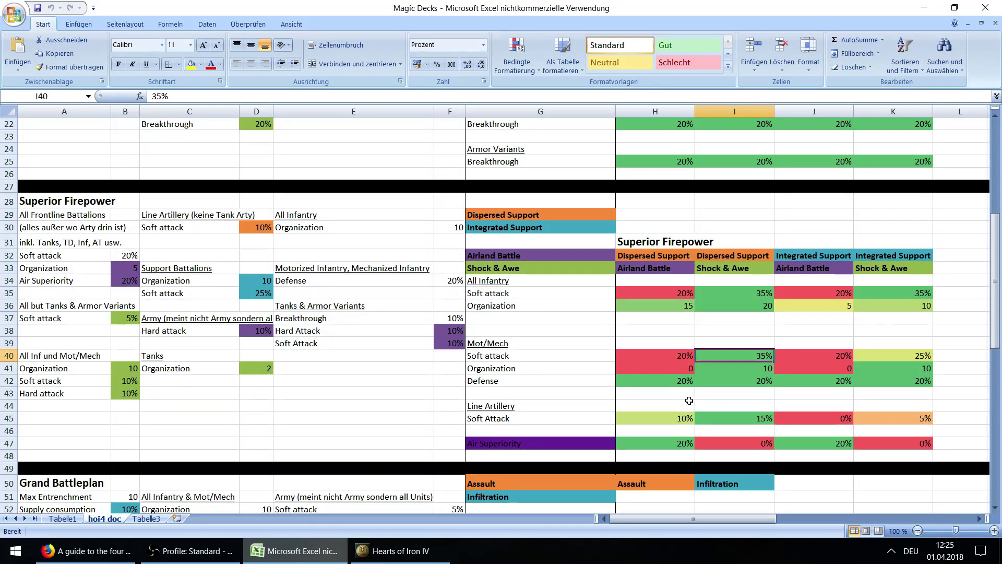
pyautogui.click(745, 294)
pyautogui.click(756, 307)
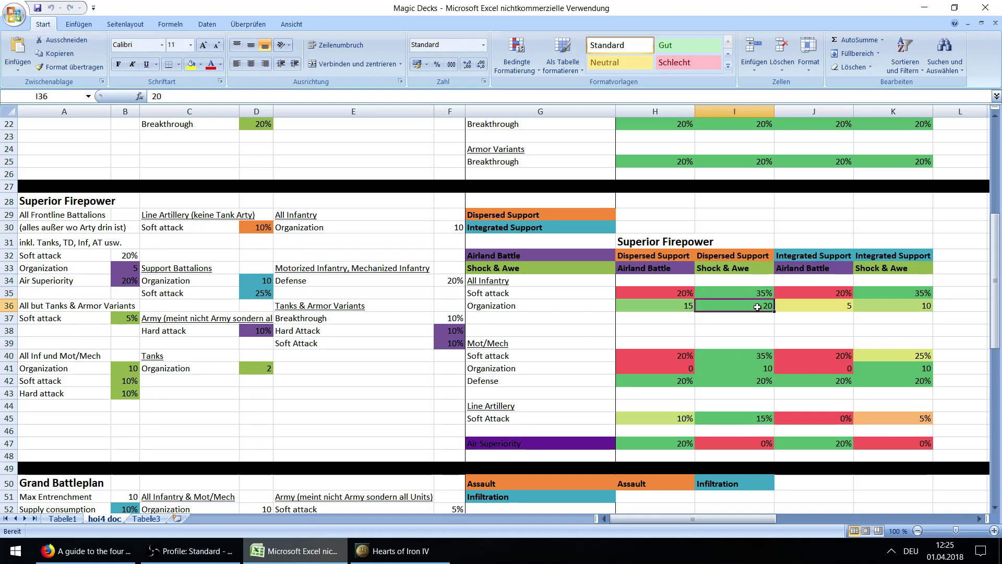
pyautogui.click(754, 295)
pyautogui.click(756, 306)
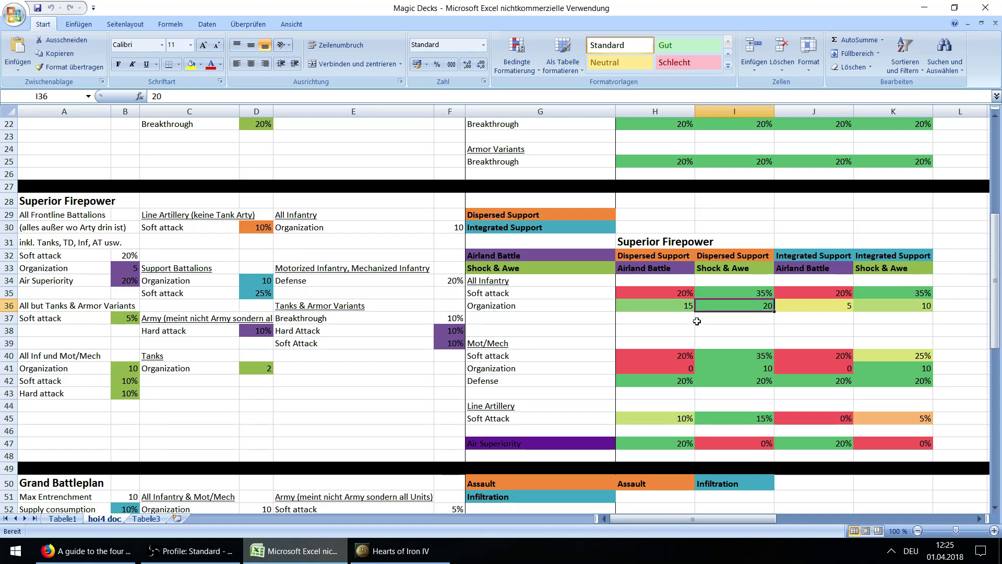
# Step: Switch to Firefox and highlight the Mass Assault heading below the Superior Firepower section of the guide
pyautogui.hotkey('alt', 'Tab')
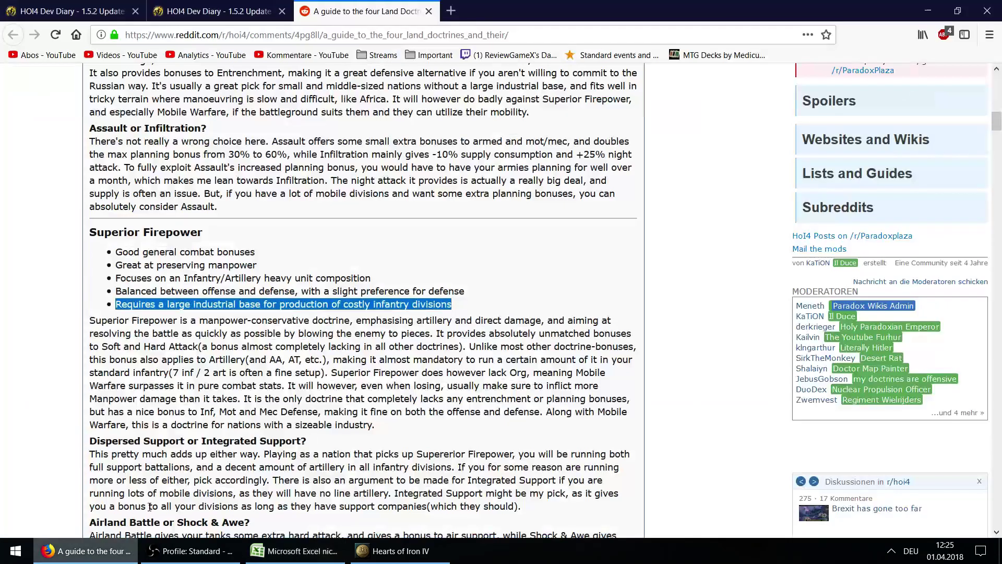
pyautogui.scroll(-6, 99, 293)
pyautogui.moveTo(91, 253); pyautogui.dragTo(193, 254)
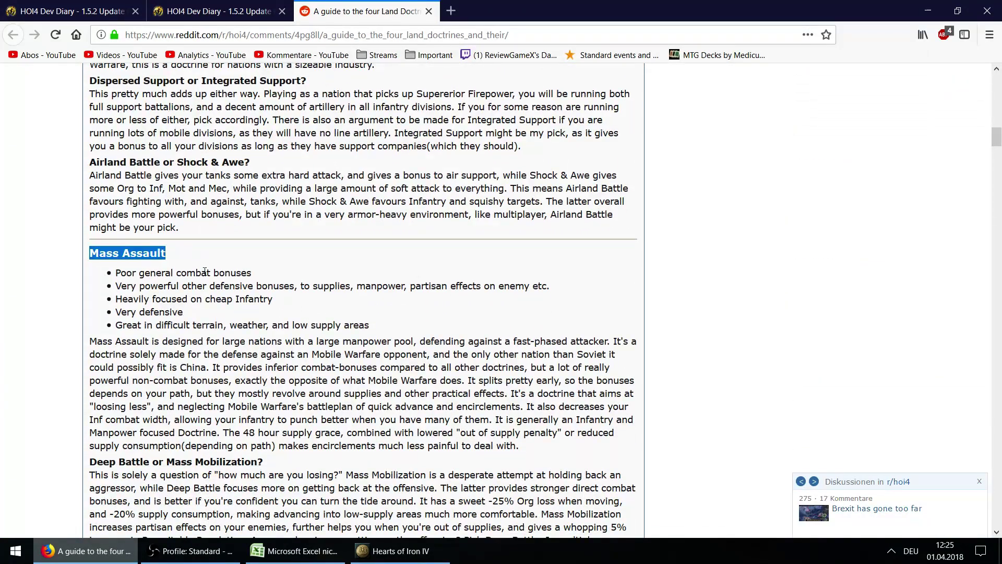
# Step: Switch to Excel and bring up the Grand Battleplan section, selecting its heading in A50
pyautogui.hotkey('alt', 'Tab')
pyautogui.scroll(-4, 81, 330)
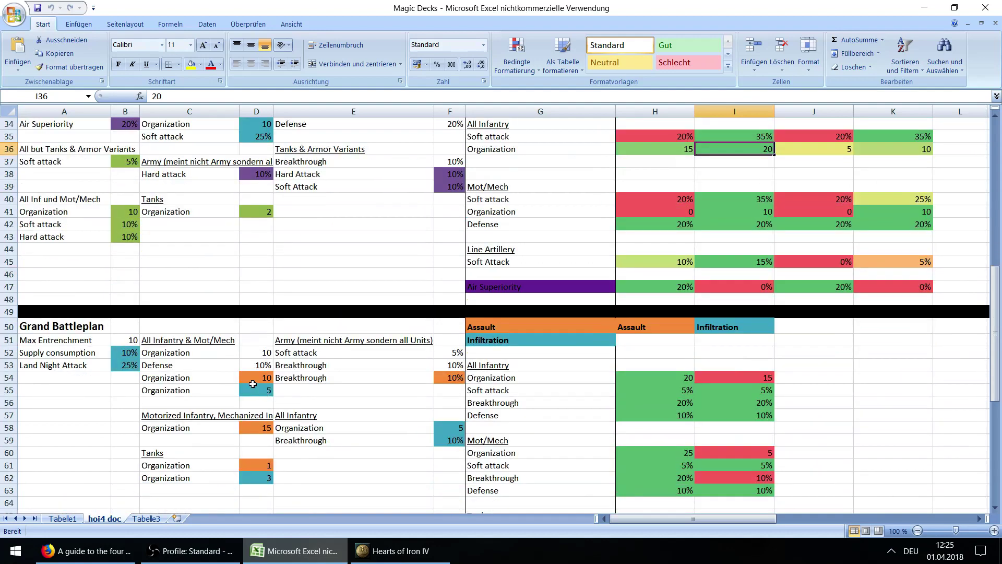
pyautogui.click(82, 330)
pyautogui.scroll(-2, 82, 401)
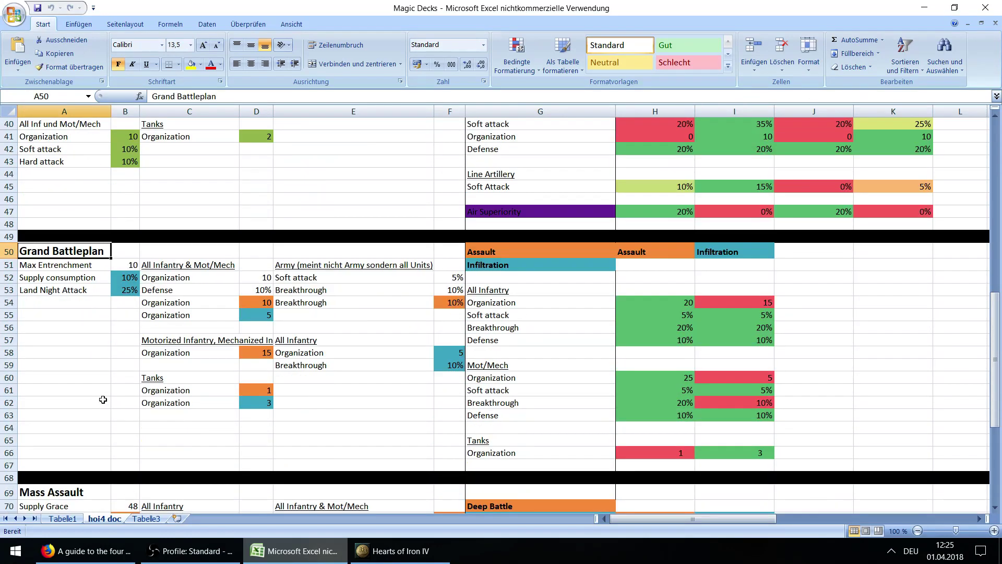
# Step: Switch to Hearts of Iron IV, close the Division Designer and open the land doctrine tree
pyautogui.click(404, 552)
pyautogui.click(772, 152)
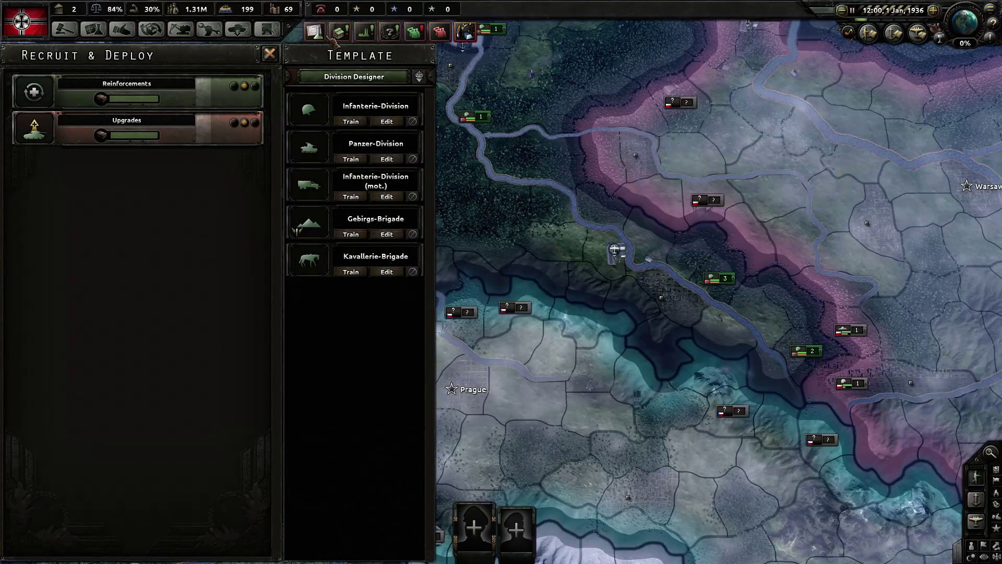
pyautogui.click(340, 32)
pyautogui.click(204, 191)
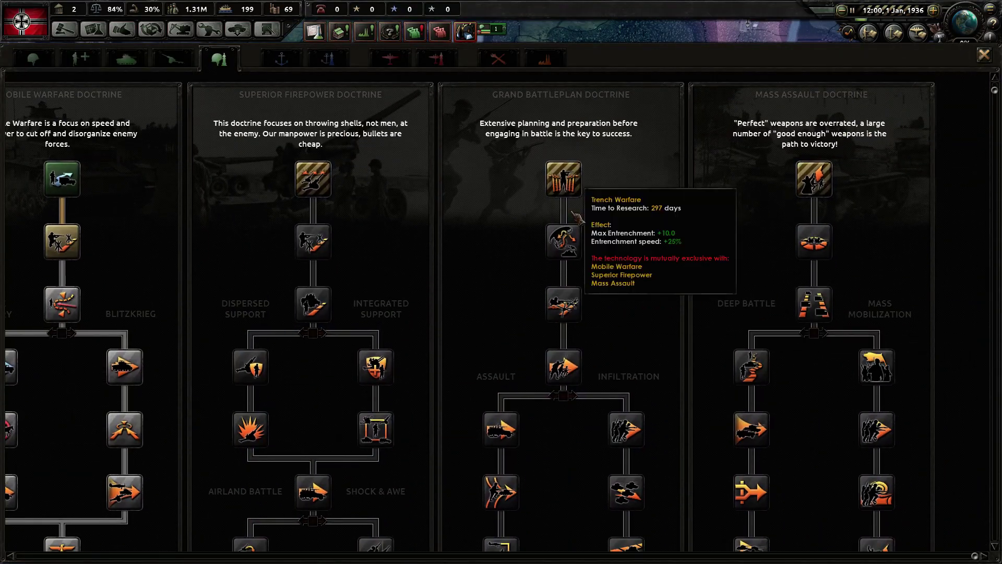
# Step: Examine the Grand Battleplan doctrine and its Assault and Infiltration branches alongside the neighbouring doctrines
pyautogui.scroll(-3, 677, 199)
pyautogui.scroll(-2, 677, 200)
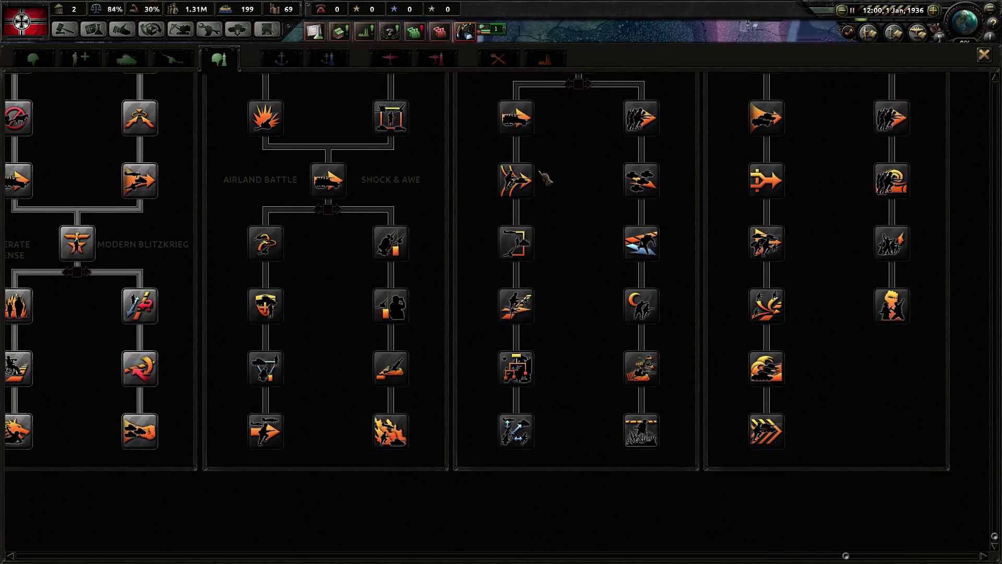
pyautogui.scroll(2, 838, 152)
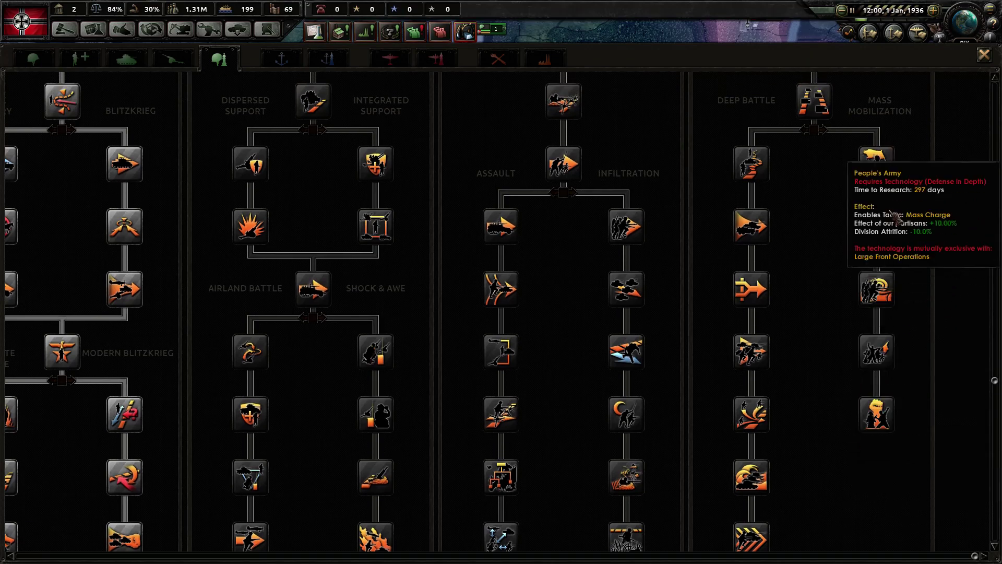
pyautogui.scroll(3, 825, 222)
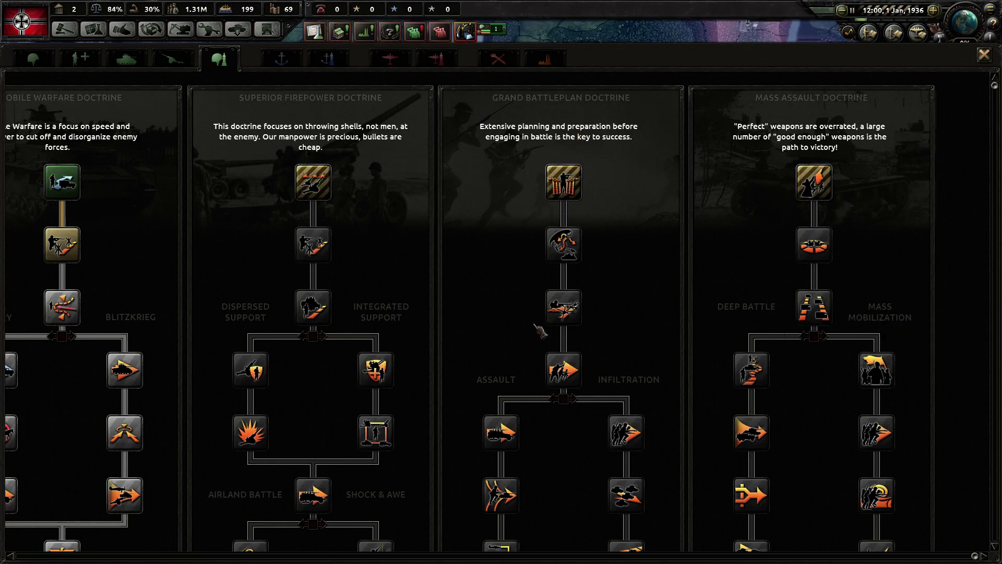
pyautogui.scroll(-3, 547, 318)
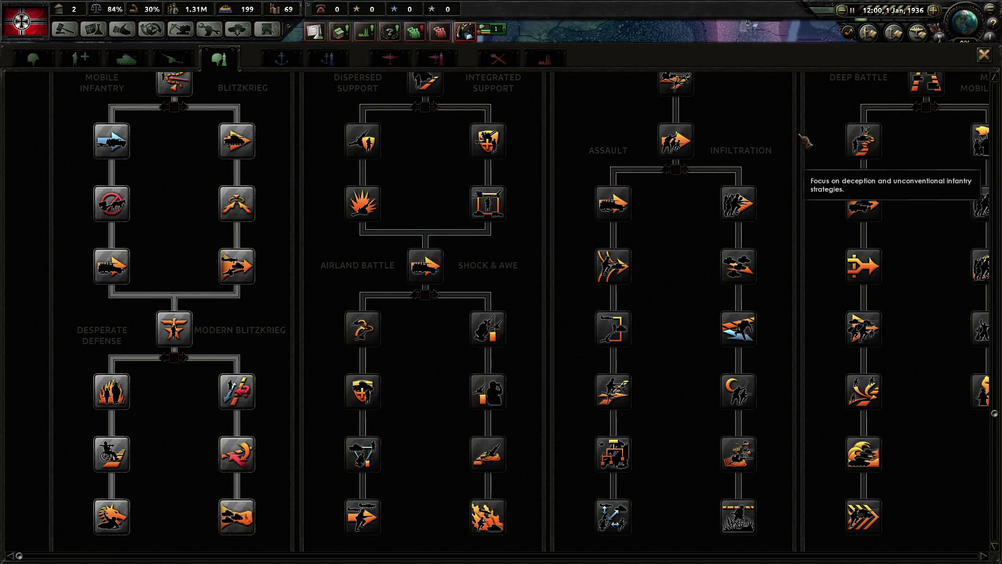
pyautogui.scroll(3, 800, 147)
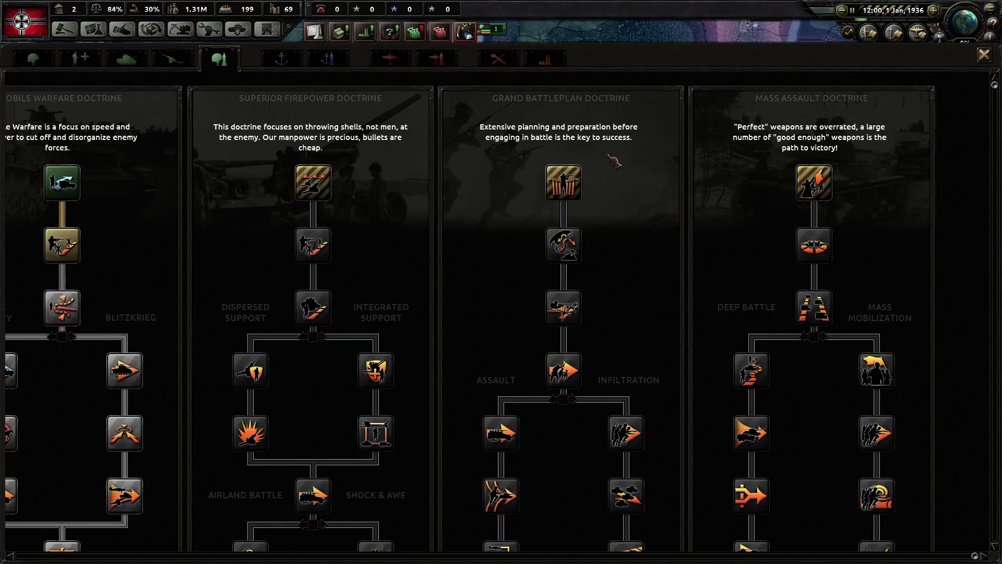
# Step: Switch to Excel and check the Grand Battleplan bonuses for Max Entrenchment, Supply consumption and Land Night Attack
pyautogui.hotkey('alt', 'Tab')
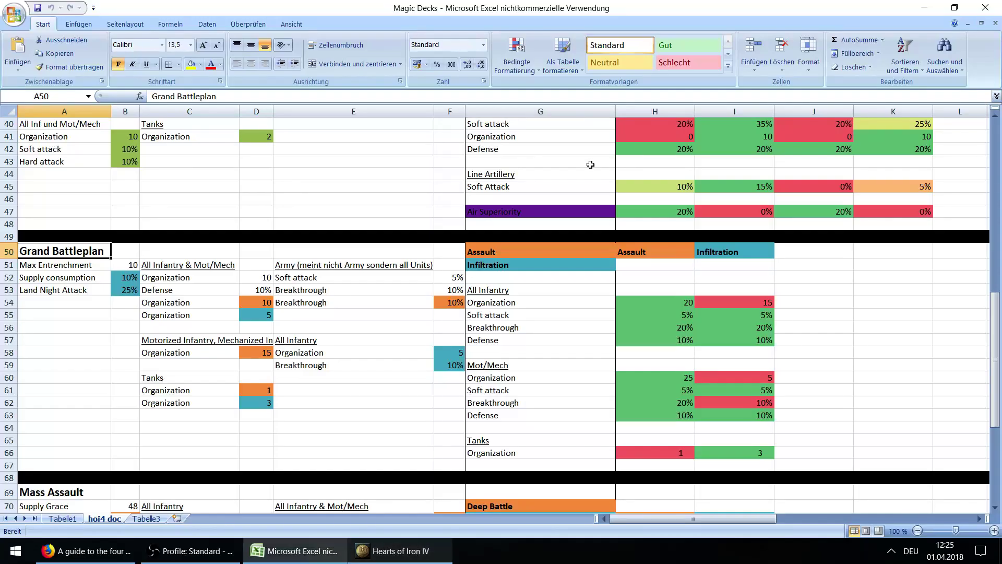
pyautogui.click(65, 314)
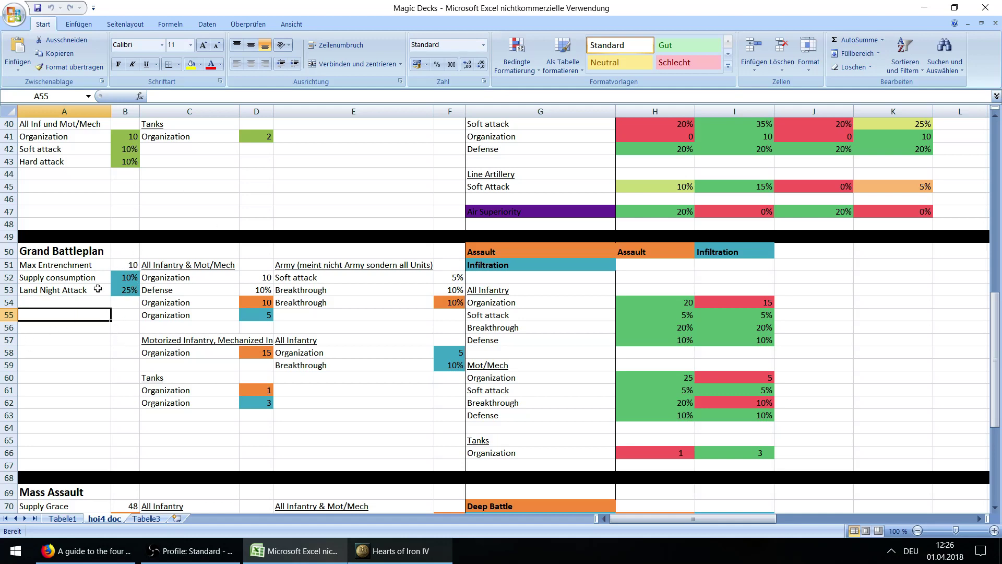
pyautogui.click(123, 265)
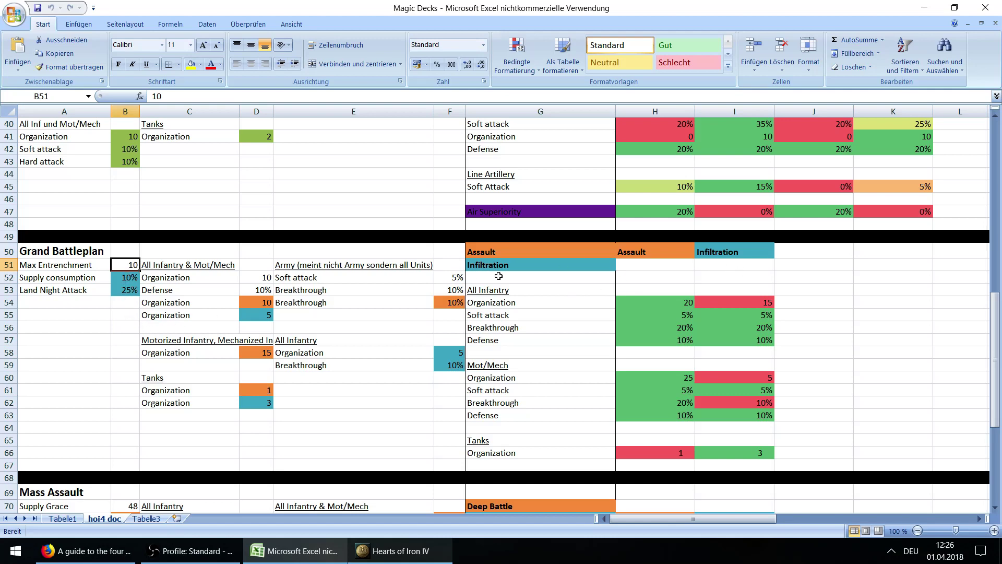
pyautogui.click(704, 252)
pyautogui.click(119, 279)
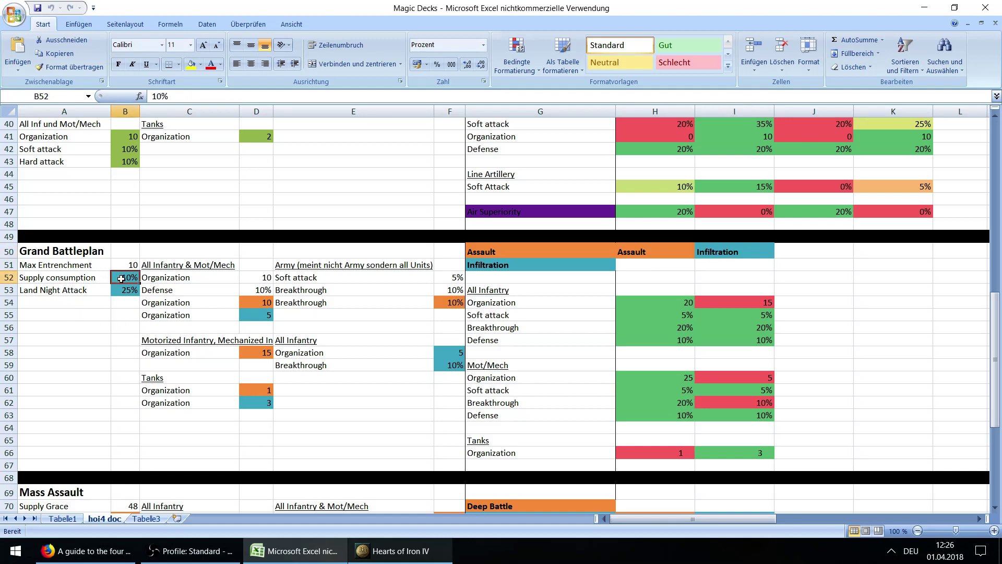
pyautogui.click(117, 294)
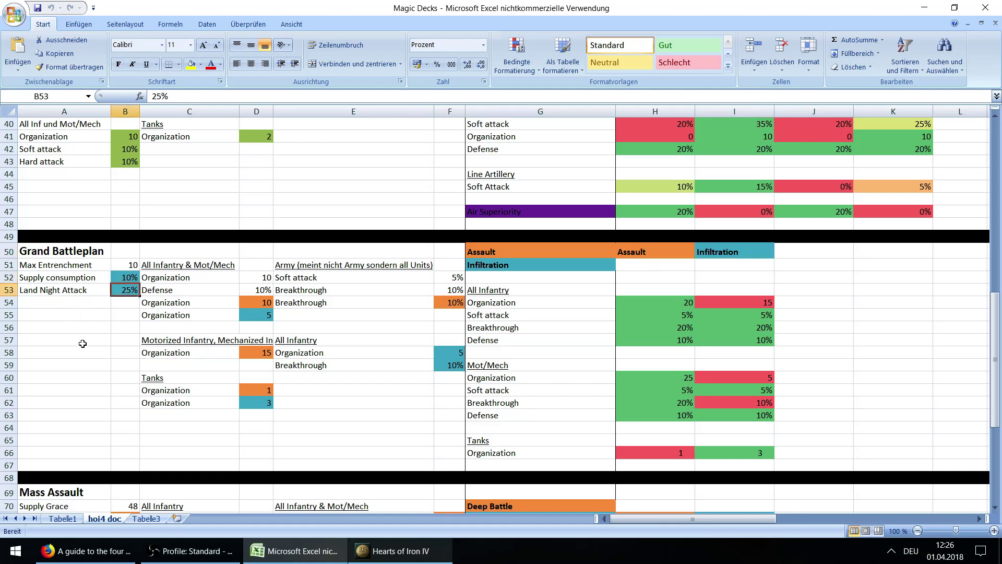
# Step: Compare the Supply consumption and Land Night Attack bonuses that Infiltration adds to Grand Battleplan
pyautogui.click(127, 278)
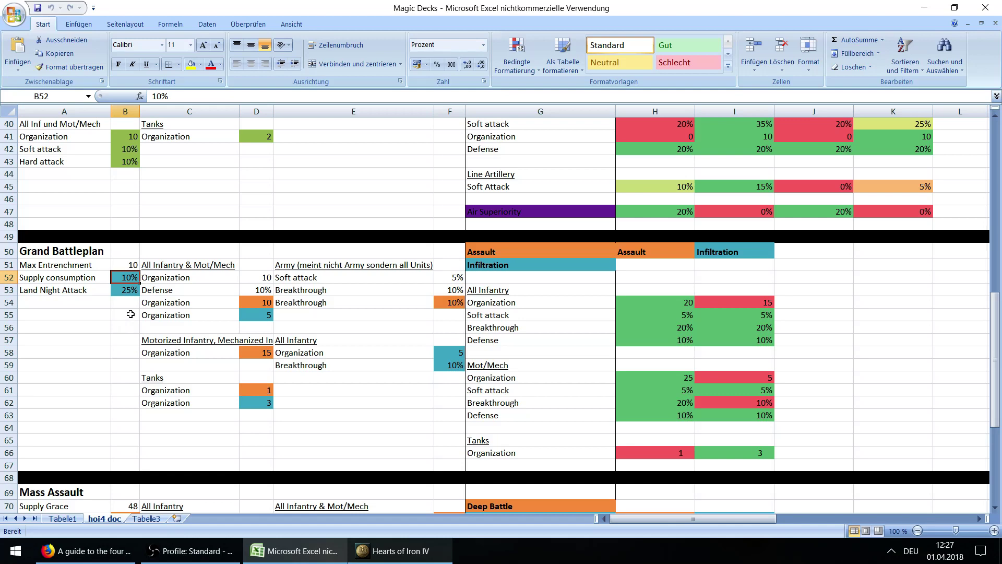
pyautogui.click(117, 277)
pyautogui.click(122, 291)
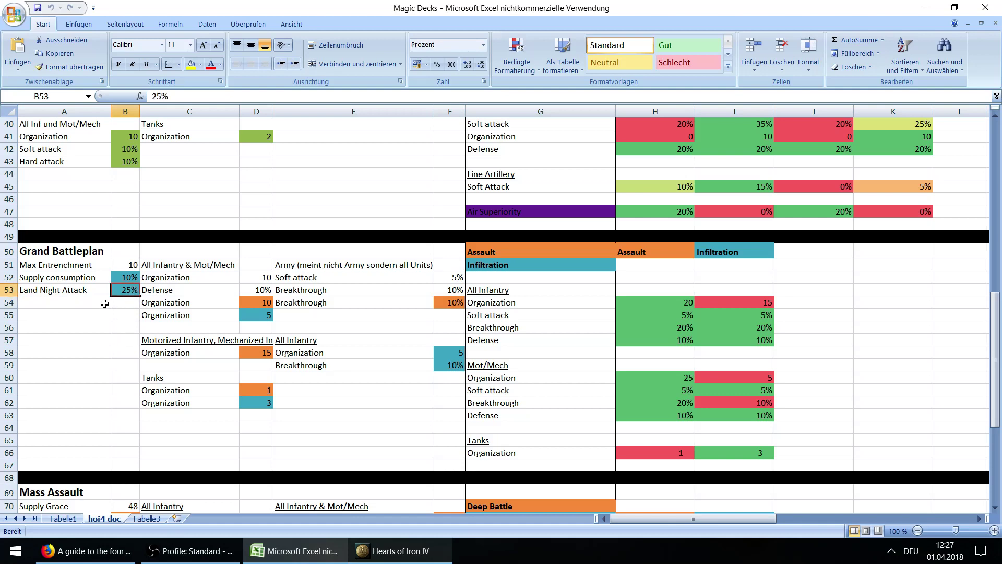
pyautogui.click(89, 291)
pyautogui.click(125, 288)
pyautogui.click(133, 280)
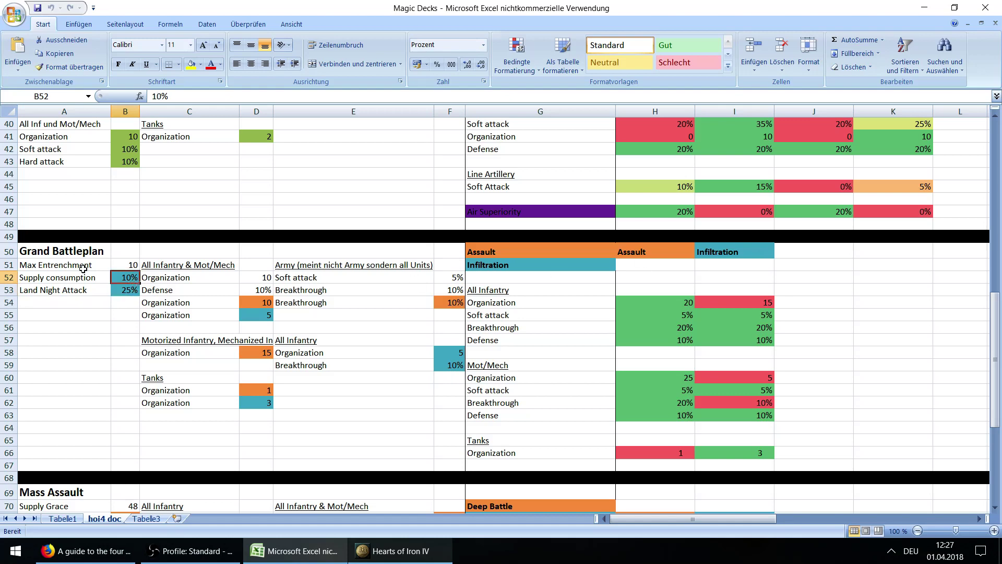
pyautogui.click(124, 293)
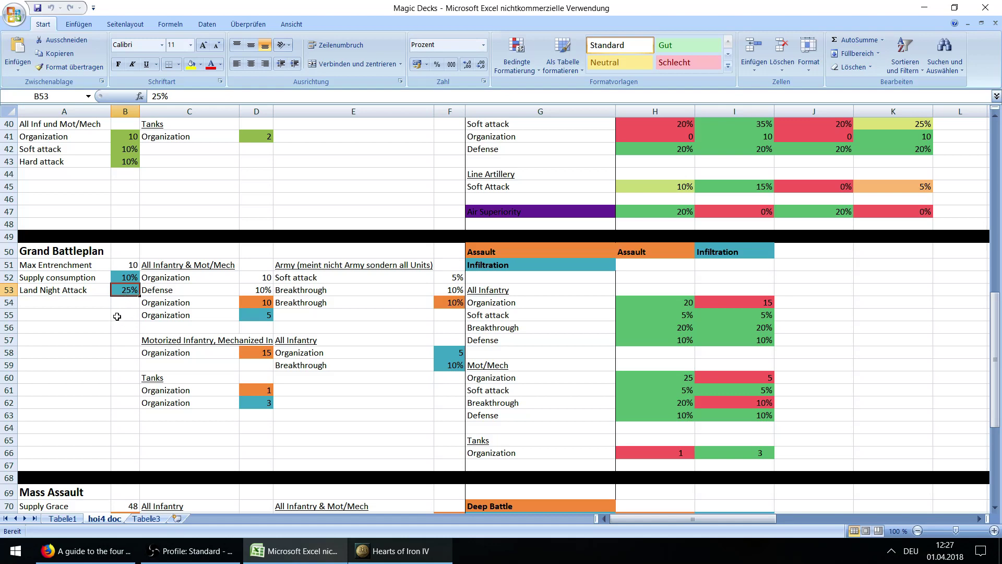
# Step: Check the All Infantry Organization and Breakthrough bonuses in the Assault column of Grand Battleplan
pyautogui.click(687, 305)
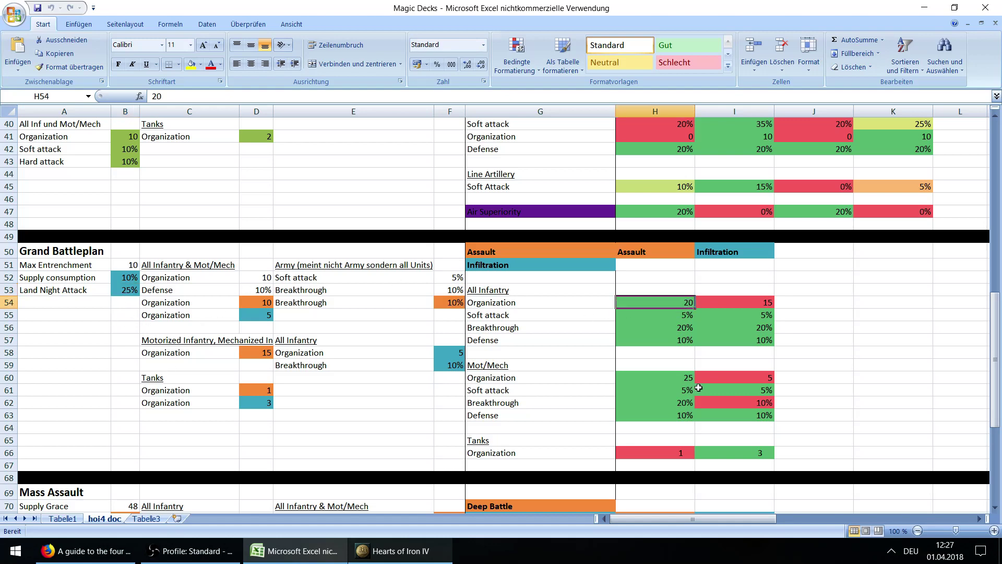
pyautogui.click(664, 322)
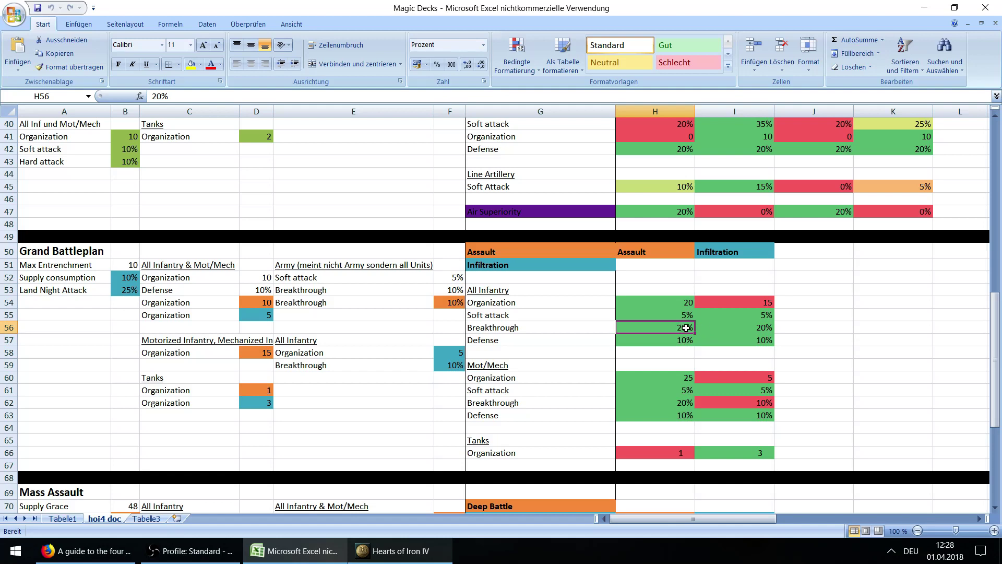
# Step: Switch to Hearts of Iron IV, close the doctrine tree and open the Infanterie-Division template to inspect its Breakthrough stat
pyautogui.click(446, 548)
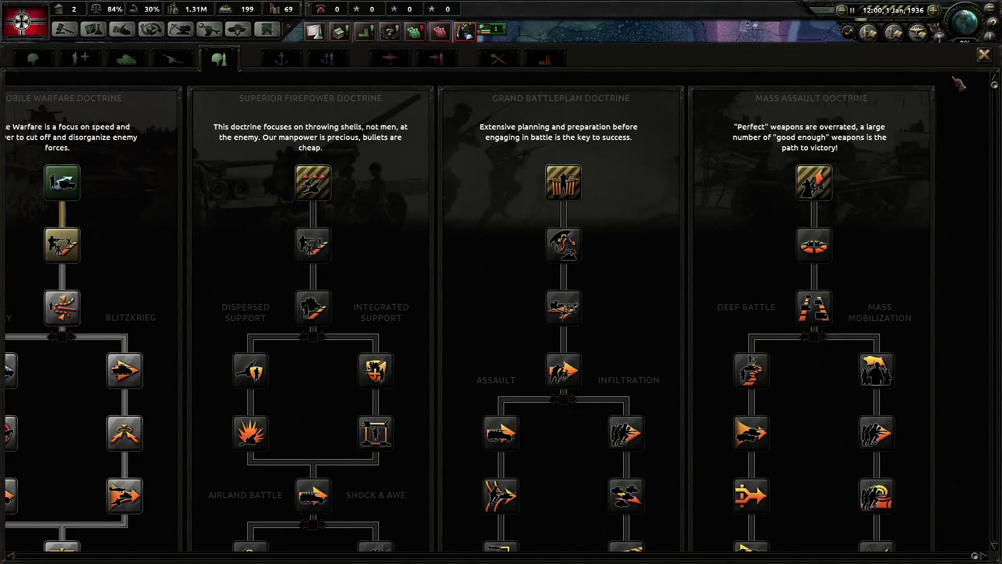
pyautogui.click(984, 55)
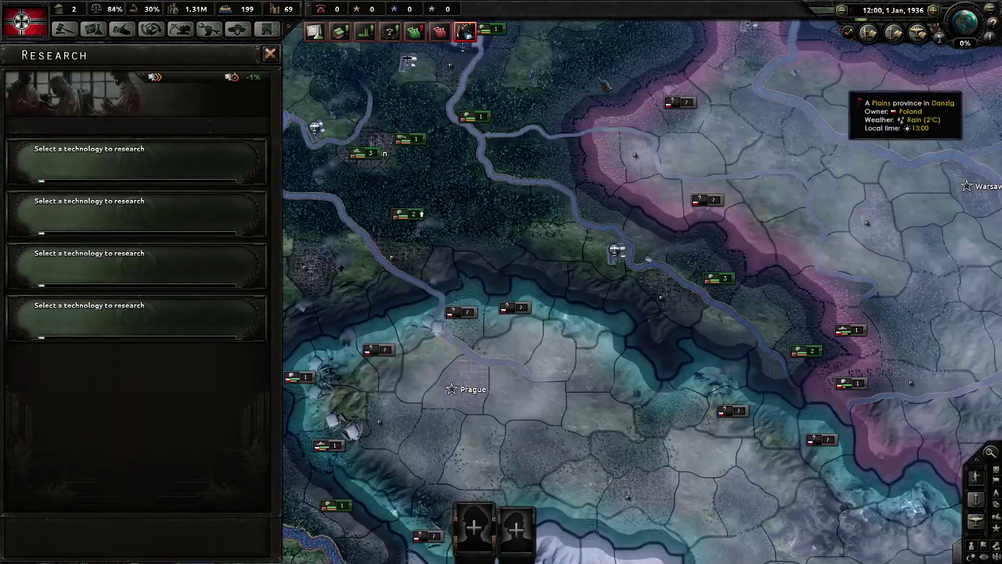
pyautogui.click(238, 30)
pyautogui.click(387, 121)
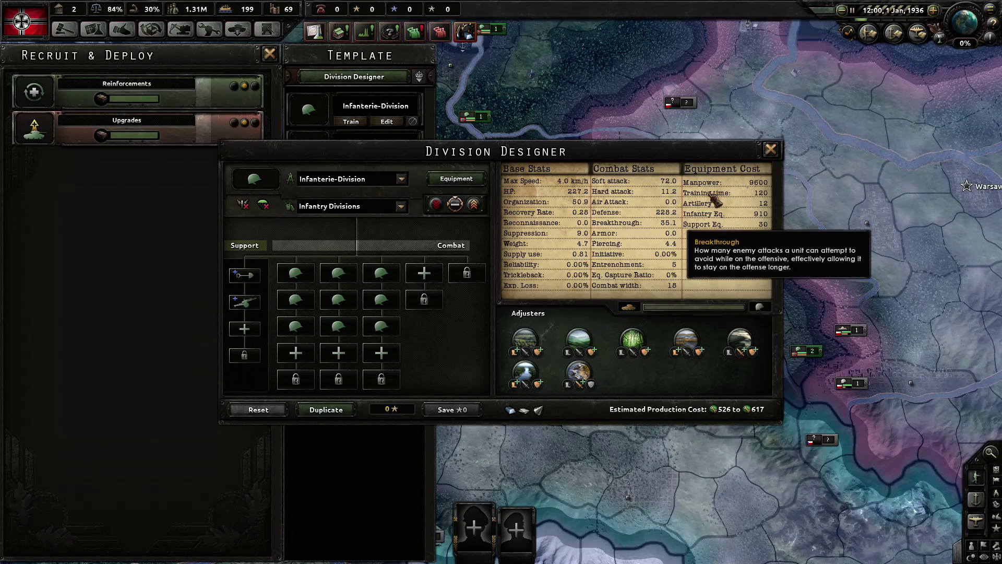
# Step: Switch to Excel and compare the All Infantry Defense and Breakthrough bonuses in the Assault column of Grand Battleplan
pyautogui.hotkey('alt', 'Tab')
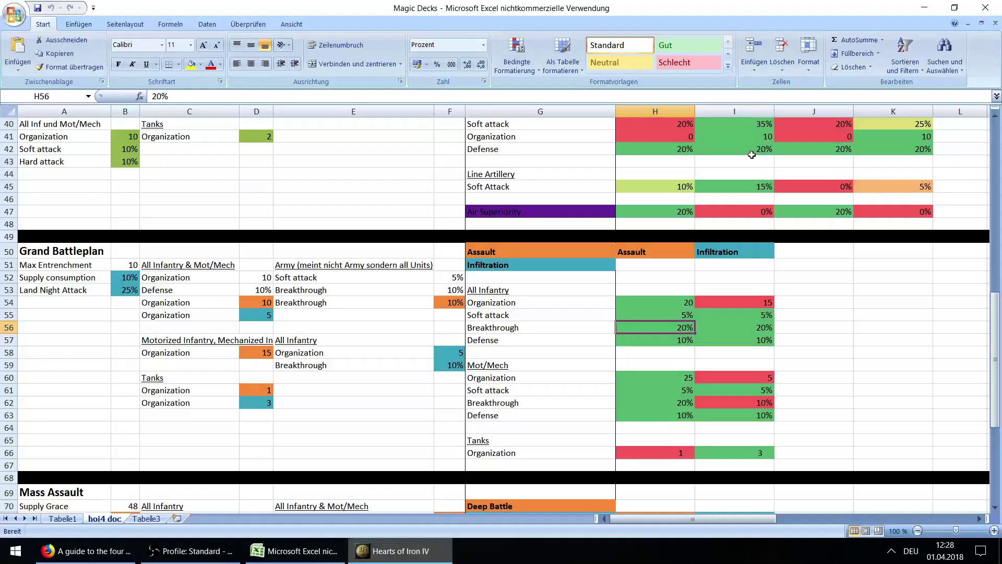
pyautogui.click(675, 342)
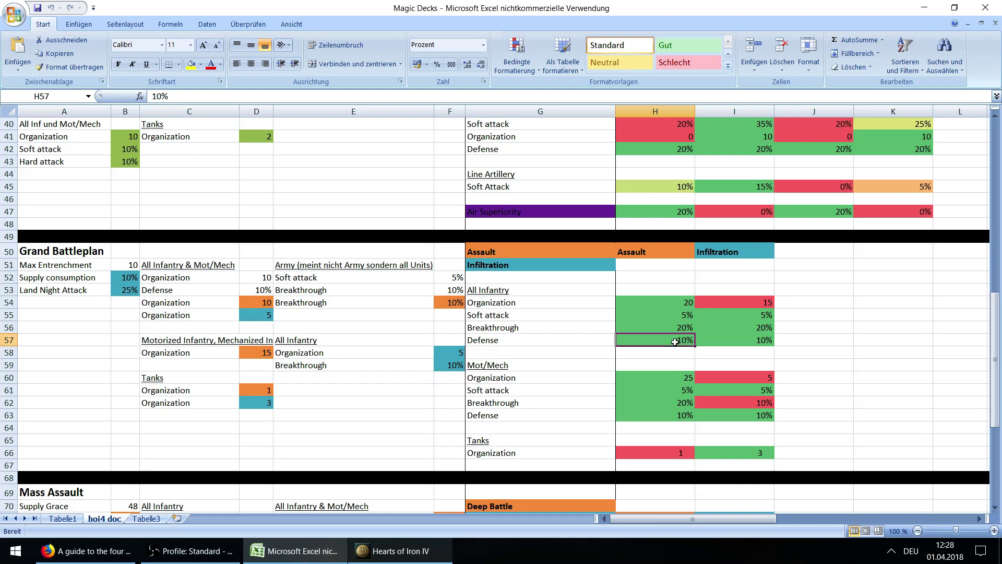
pyautogui.click(679, 328)
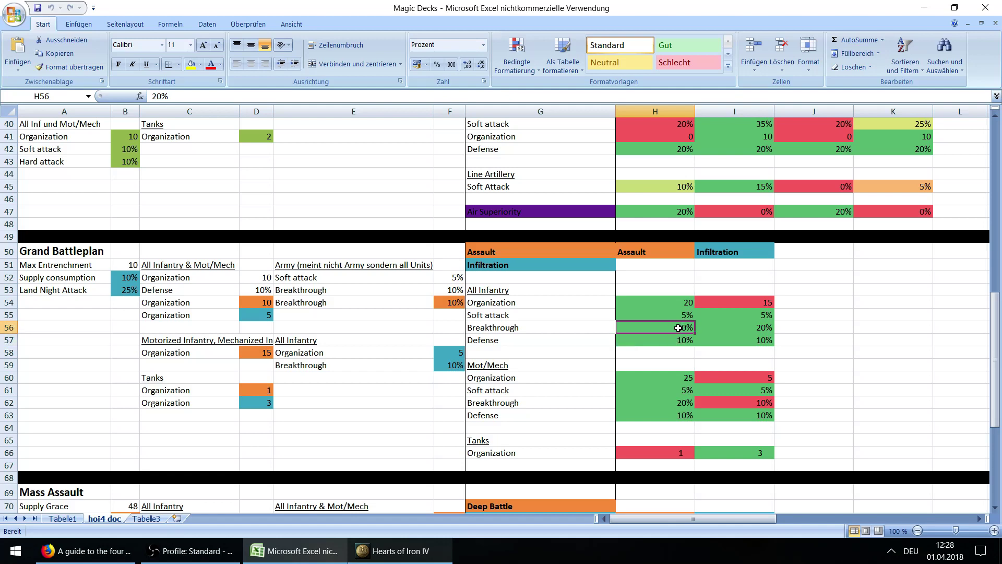
# Step: Compare the All Infantry Organization, Soft attack, Breakthrough and Defense bonuses between the Assault and Infiltration columns of Grand Battleplan
pyautogui.click(666, 340)
pyautogui.click(675, 328)
pyautogui.click(712, 330)
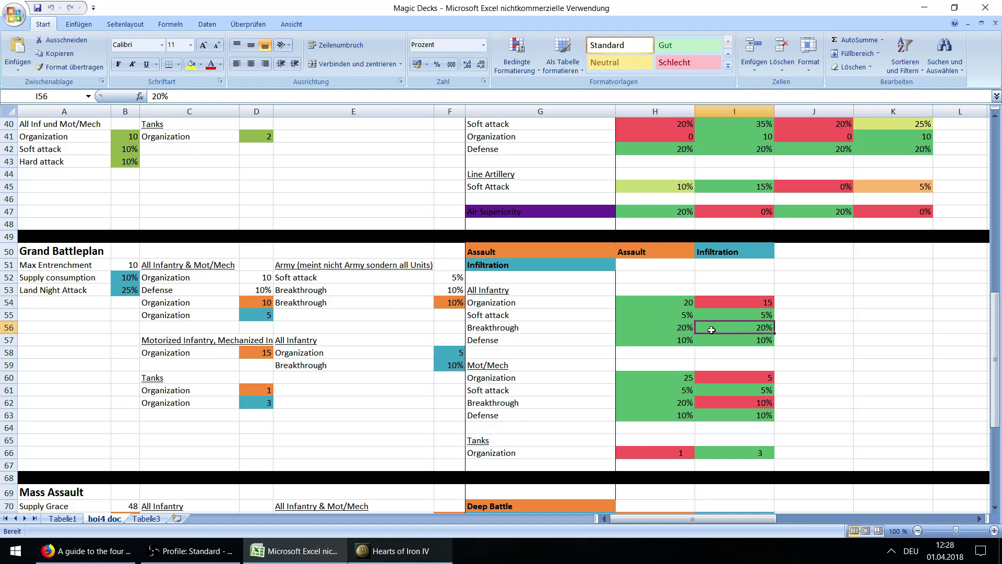
pyautogui.click(679, 329)
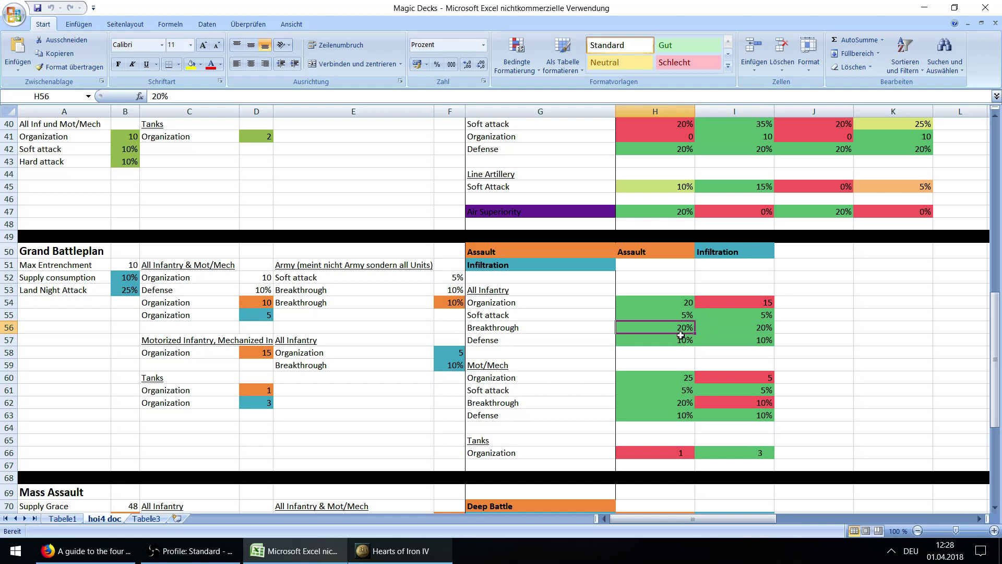
pyautogui.click(731, 316)
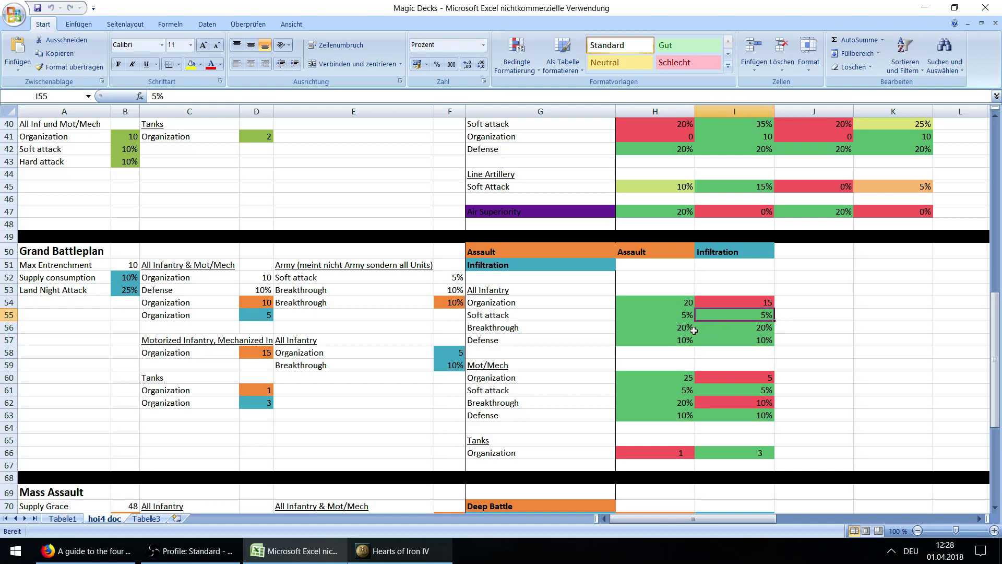
pyautogui.click(682, 302)
pyautogui.click(681, 311)
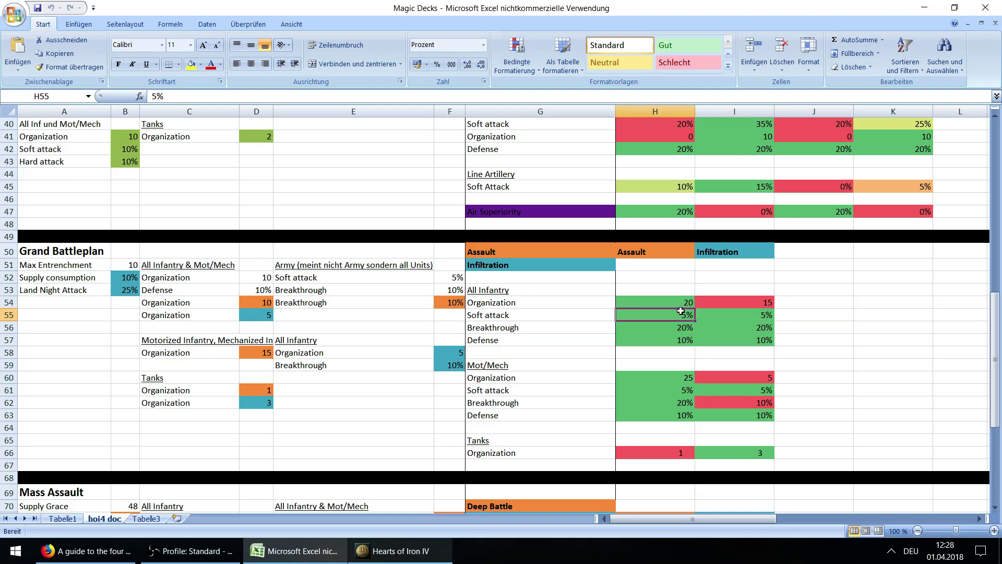
pyautogui.click(675, 328)
pyautogui.click(673, 341)
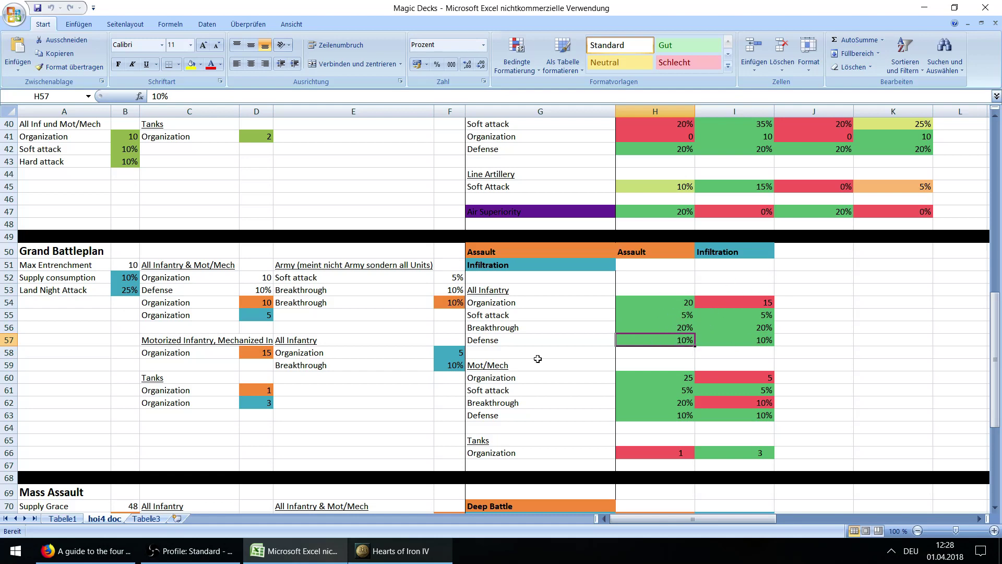
# Step: Review Grand Battleplan's Supply consumption, Land Night Attack and Max Entrenchment bonuses
pyautogui.click(126, 280)
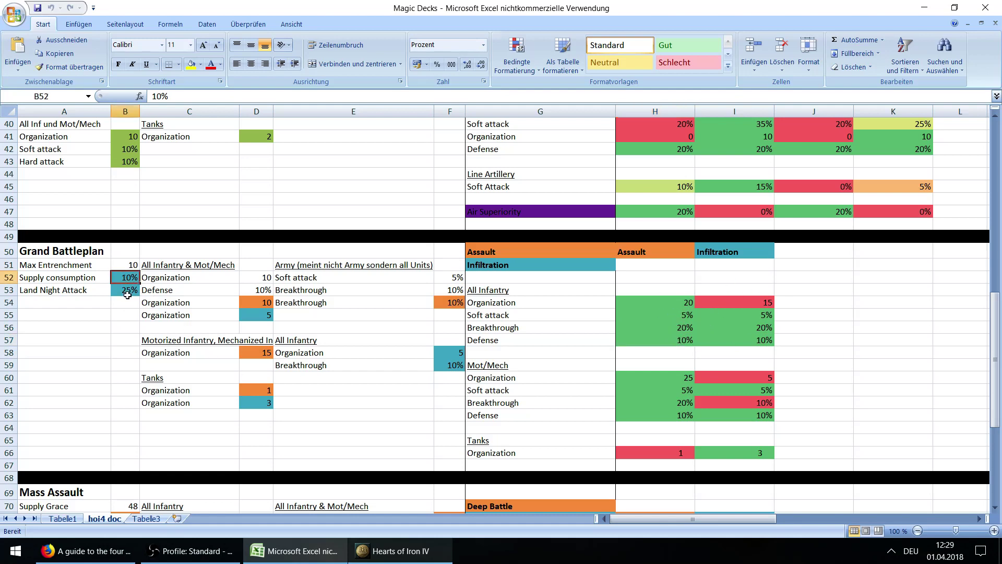
pyautogui.click(127, 295)
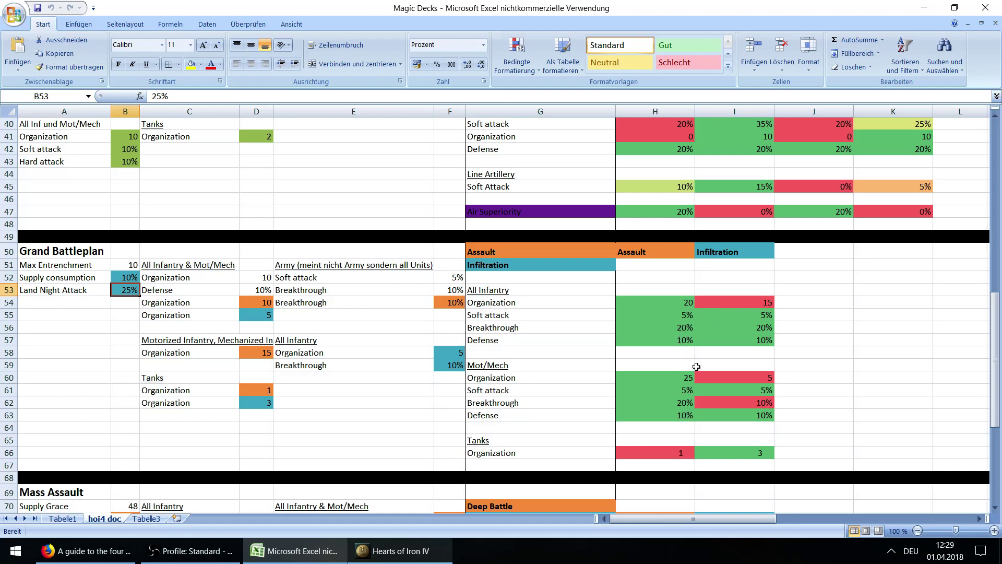
pyautogui.click(712, 341)
pyautogui.click(123, 269)
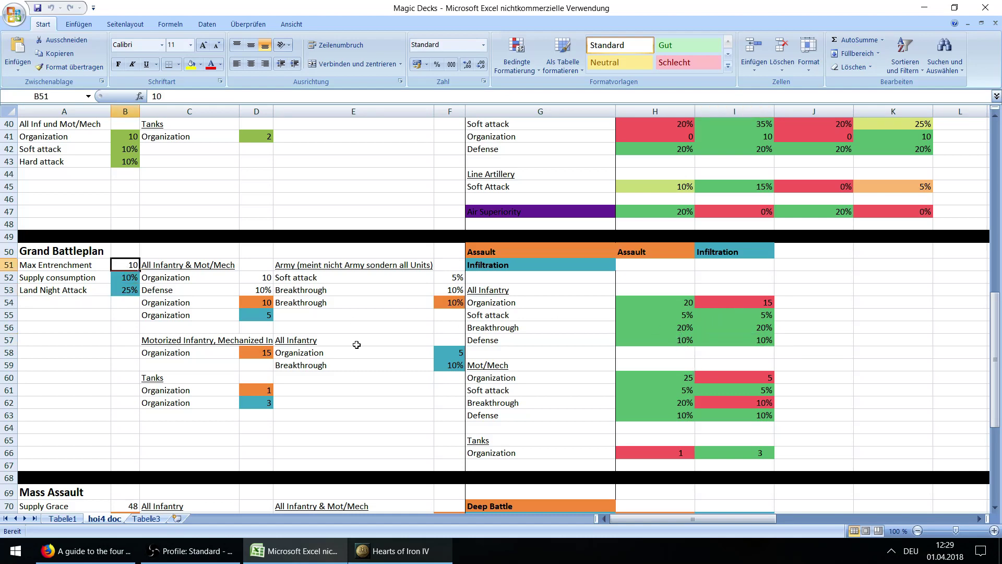
# Step: Compare the Mot/Mech bonuses with the All Infantry bonuses in the Grand Battleplan comparison table
pyautogui.click(661, 353)
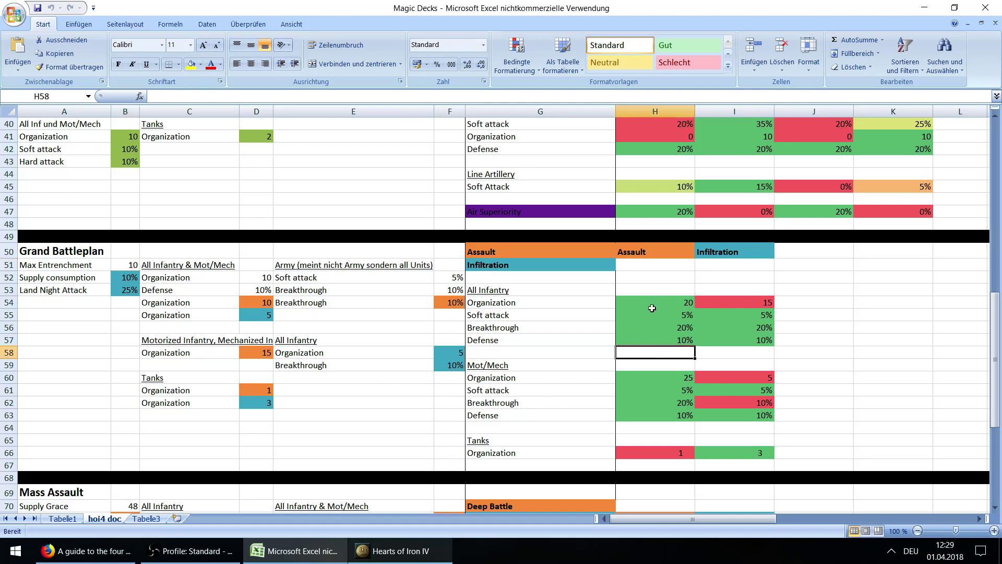
pyautogui.click(653, 390)
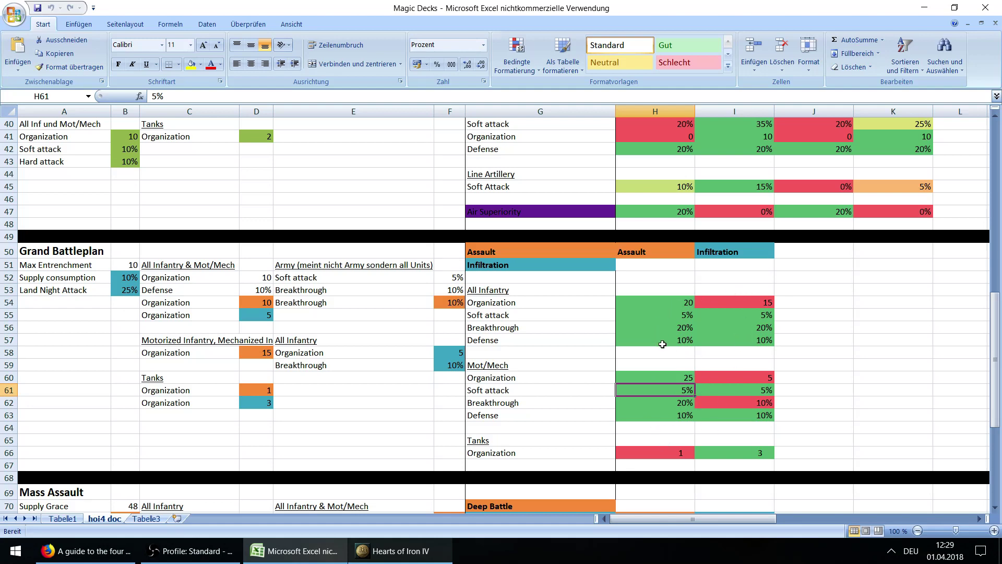
pyautogui.click(513, 366)
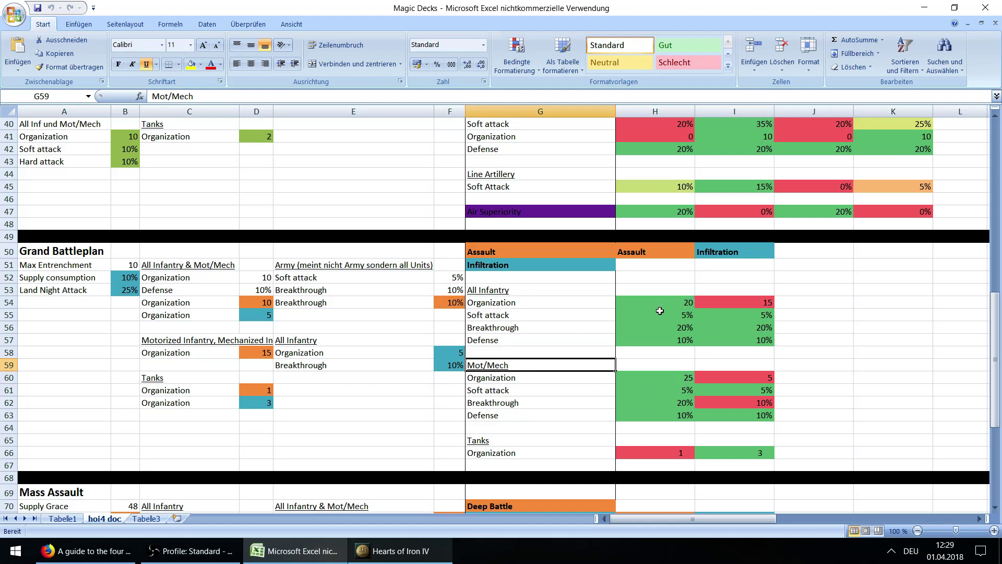
pyautogui.click(708, 363)
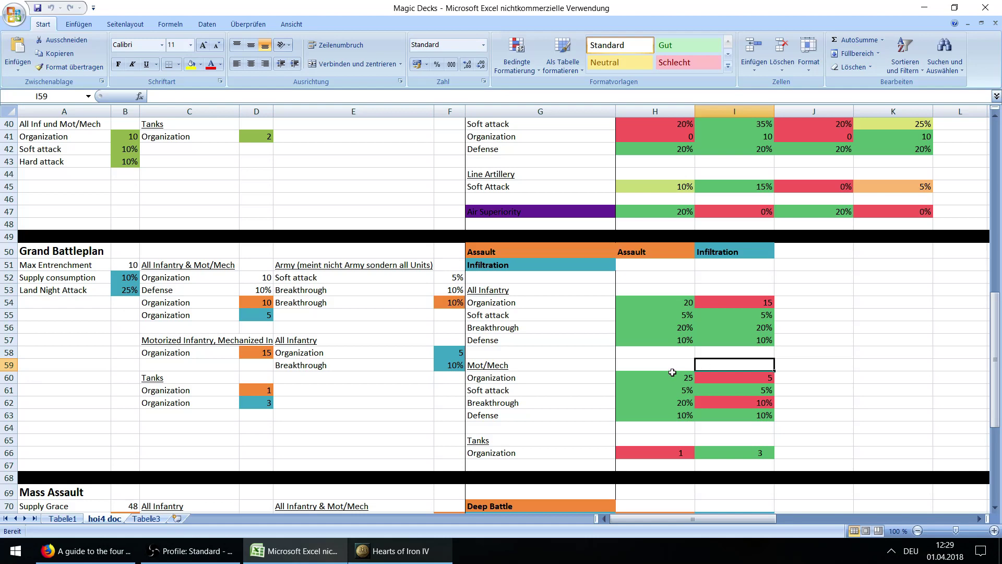
pyautogui.click(679, 349)
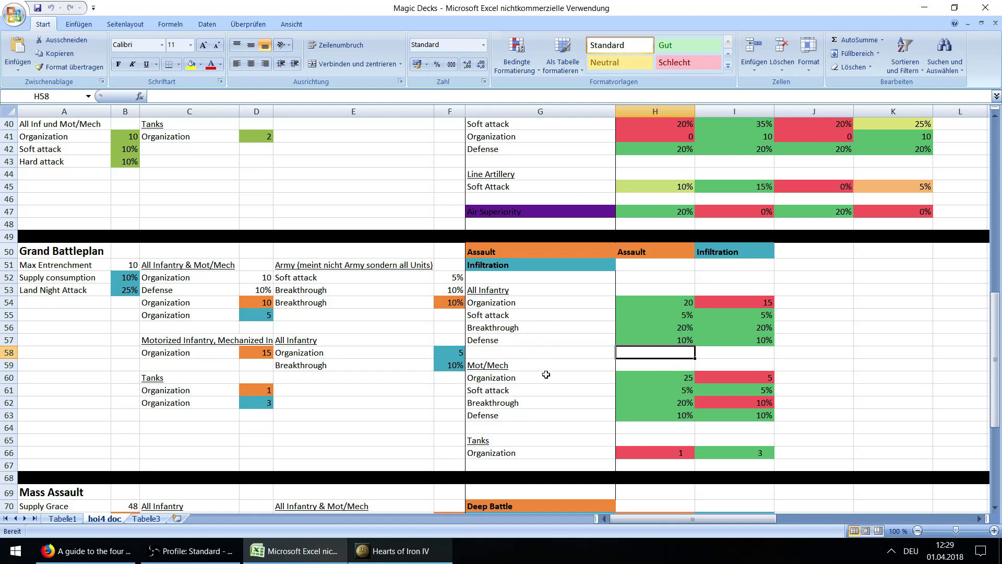
pyautogui.click(666, 305)
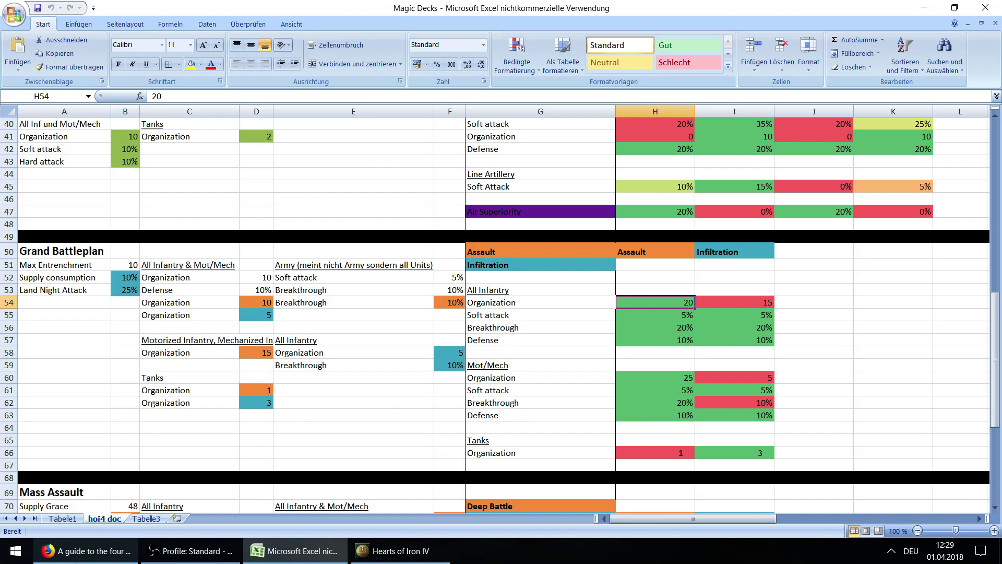
# Step: Switch to Firefox and find the Grand Battle Plan section of the Reddit land doctrine guide
pyautogui.click(84, 551)
pyautogui.scroll(-15, 182, 341)
pyautogui.scroll(10, 209, 362)
pyautogui.scroll(15, 209, 362)
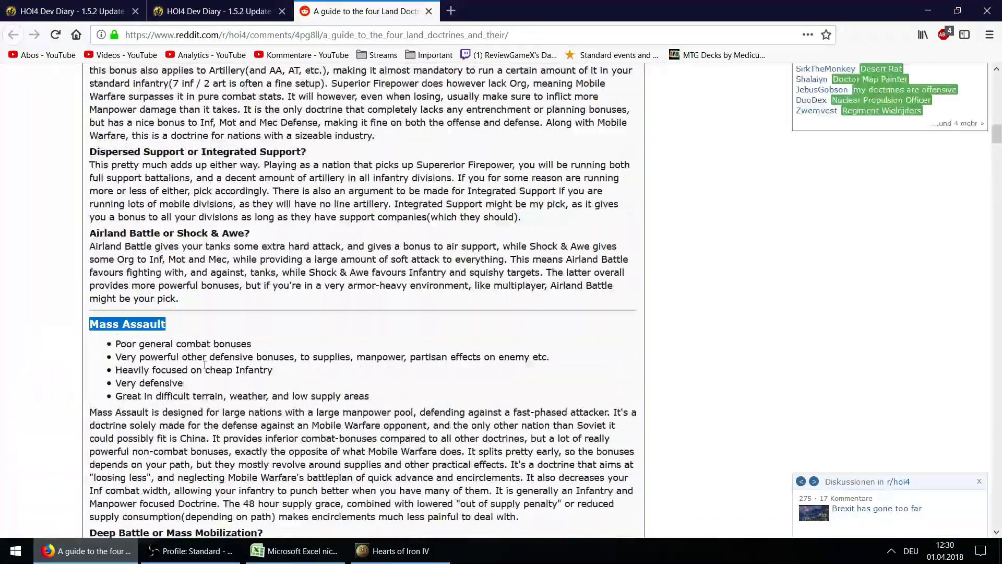
pyautogui.scroll(5, 206, 367)
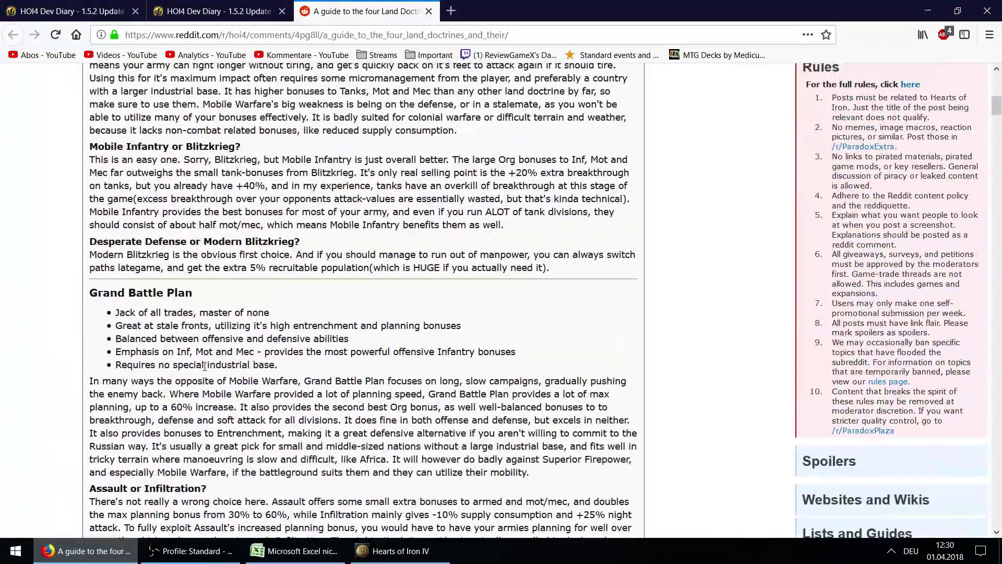
# Step: Read the Grand Battle Plan points on versatility, stale fronts, entrenchment, planning bonuses and offensive-defensive balance, highlighting the key phrases
pyautogui.moveTo(269, 309); pyautogui.dragTo(116, 313)
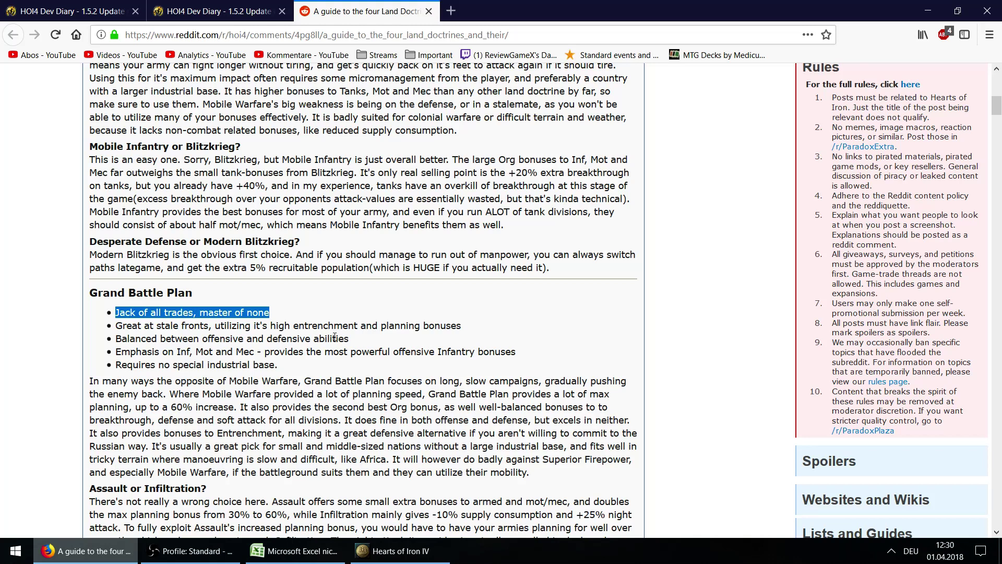
pyautogui.moveTo(462, 326); pyautogui.dragTo(381, 326)
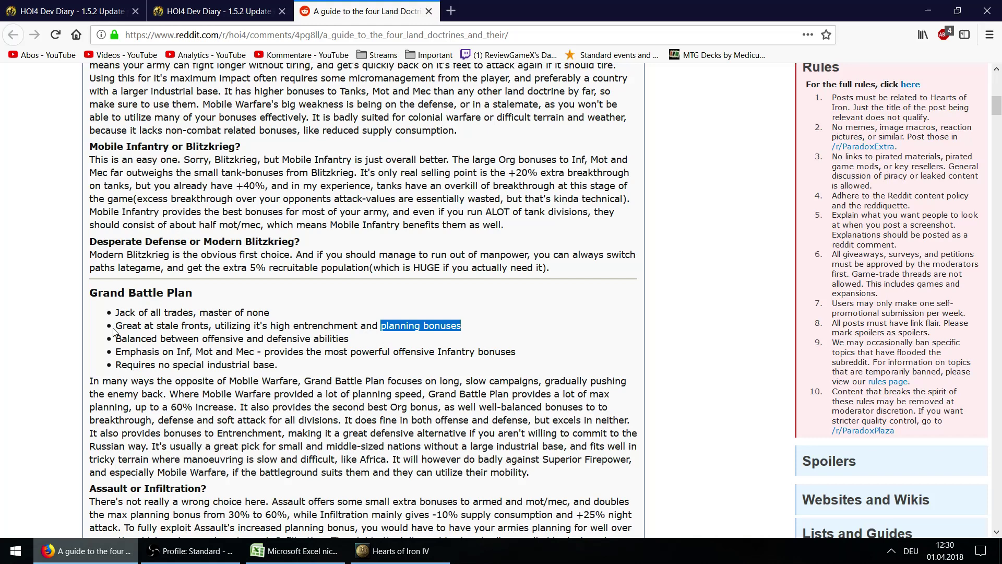
pyautogui.moveTo(212, 327); pyautogui.dragTo(119, 327)
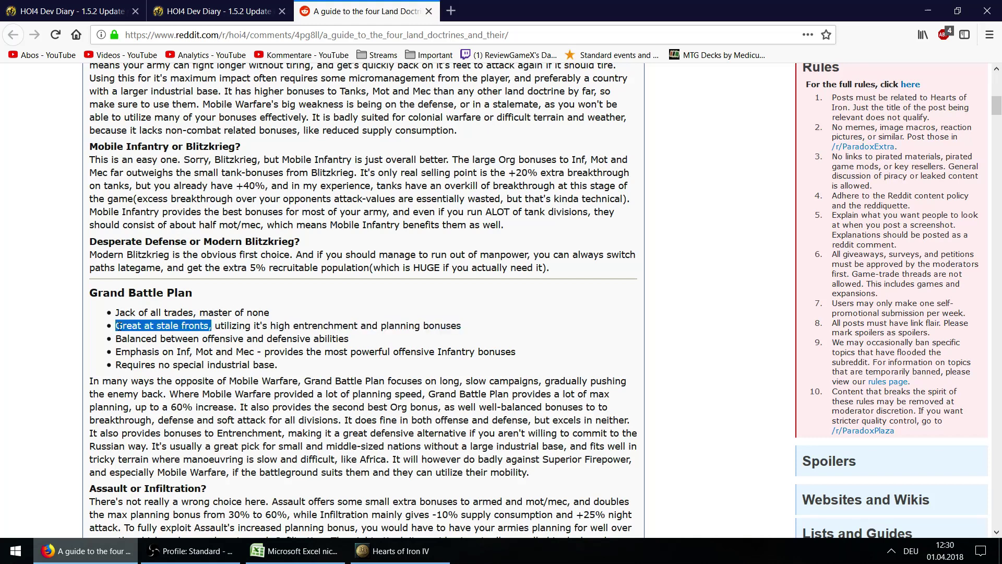
pyautogui.moveTo(378, 326); pyautogui.dragTo(461, 327)
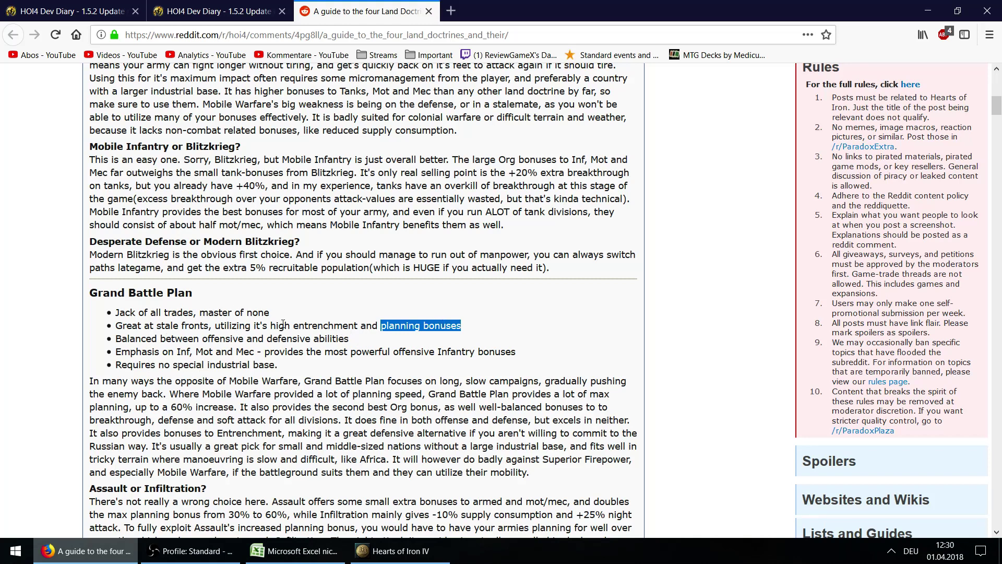
pyautogui.doubleClick(322, 325)
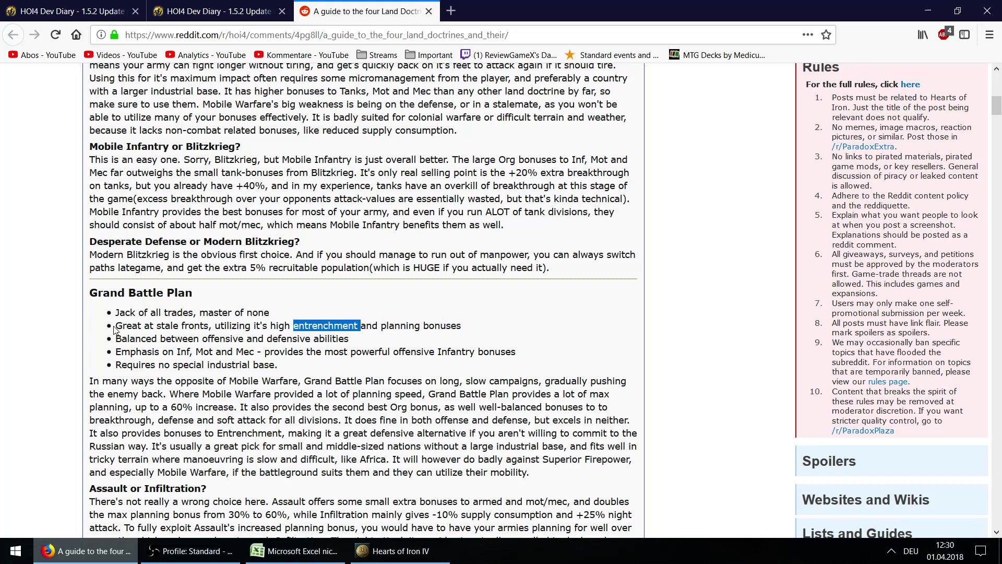
pyautogui.moveTo(122, 326); pyautogui.dragTo(211, 329)
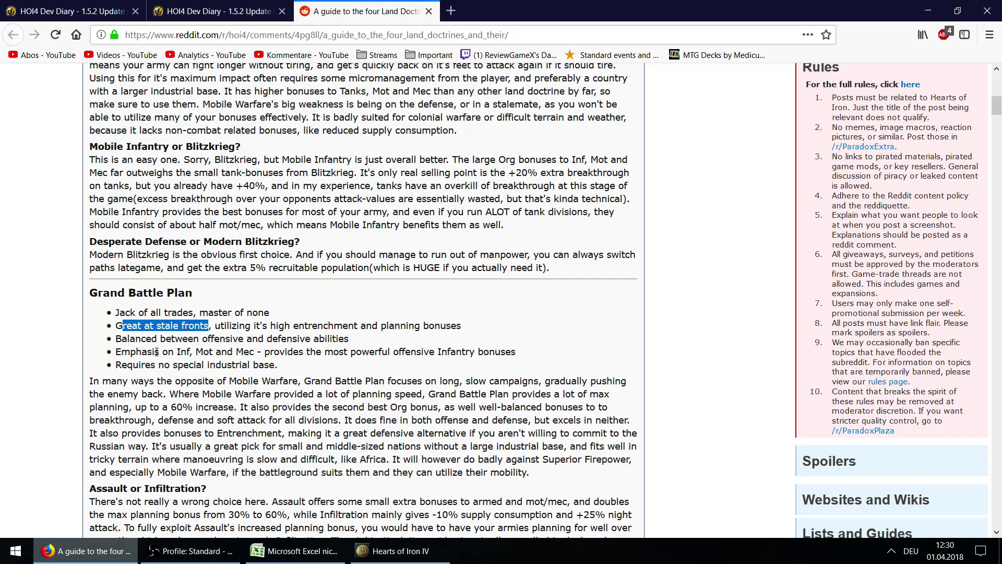
pyautogui.moveTo(348, 342); pyautogui.dragTo(117, 341)
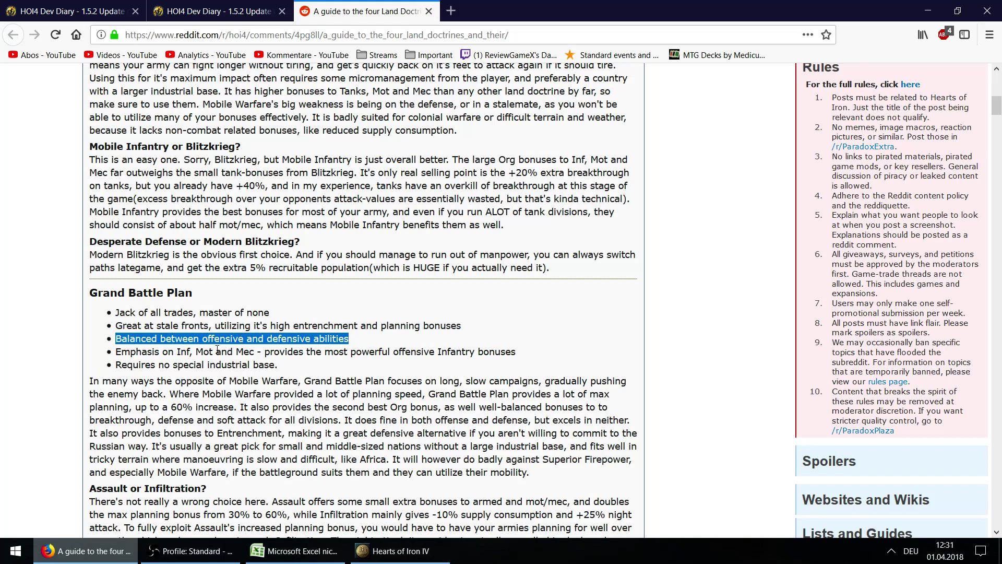
# Step: Switch to Excel and check the All Infantry Breakthrough, Defense and Soft attack rows of Grand Battleplan against the guide's balance claim
pyautogui.hotkey('alt', 'Tab')
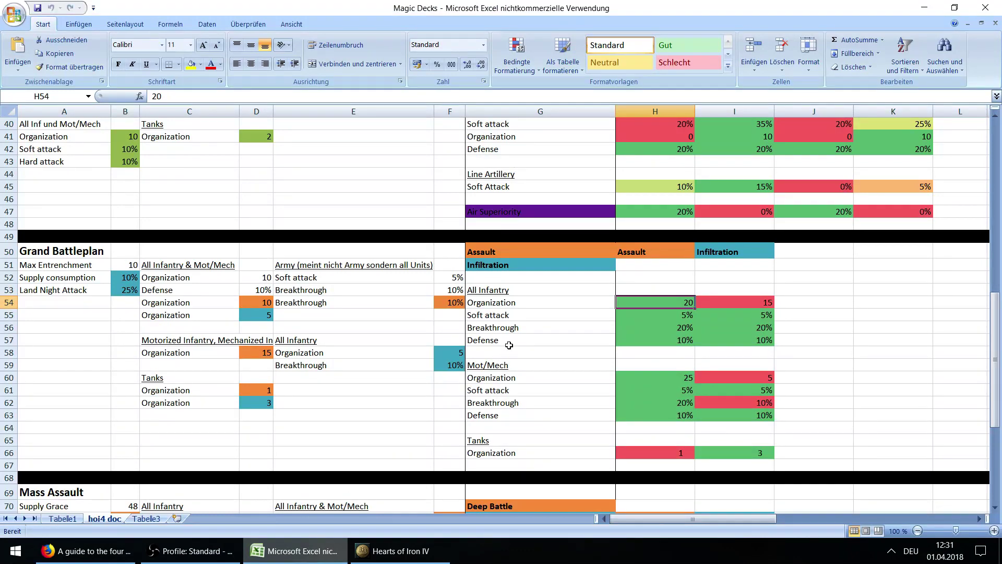
pyautogui.click(514, 329)
pyautogui.click(517, 340)
pyautogui.click(526, 328)
pyautogui.click(553, 319)
# Step: Return to the Reddit guide in Firefox and highlight the claim "provides the most powerful offensive Infantry bonuses" under Grand Battle Plan
pyautogui.click(86, 551)
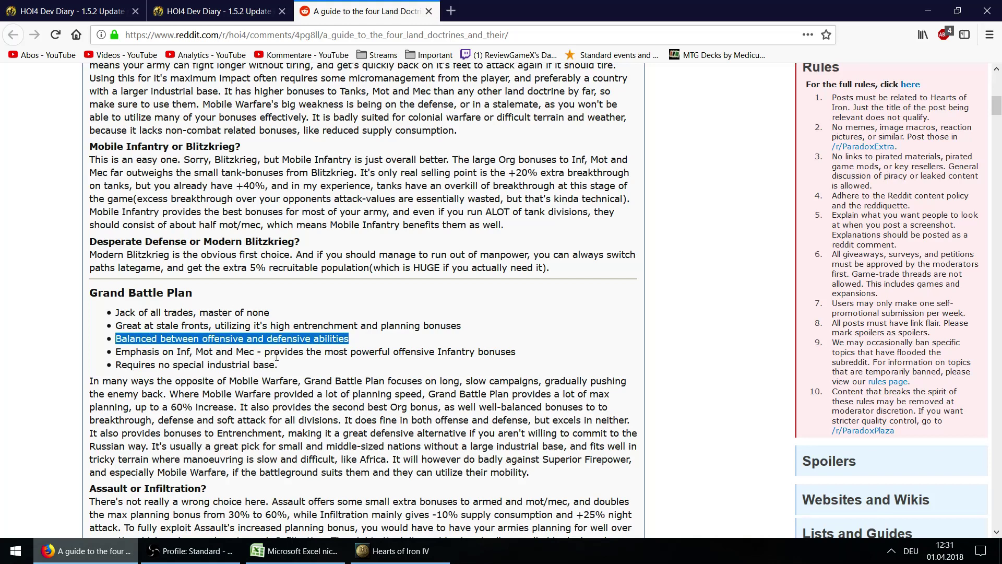
pyautogui.moveTo(523, 357); pyautogui.dragTo(121, 354)
pyautogui.moveTo(267, 355); pyautogui.dragTo(521, 357)
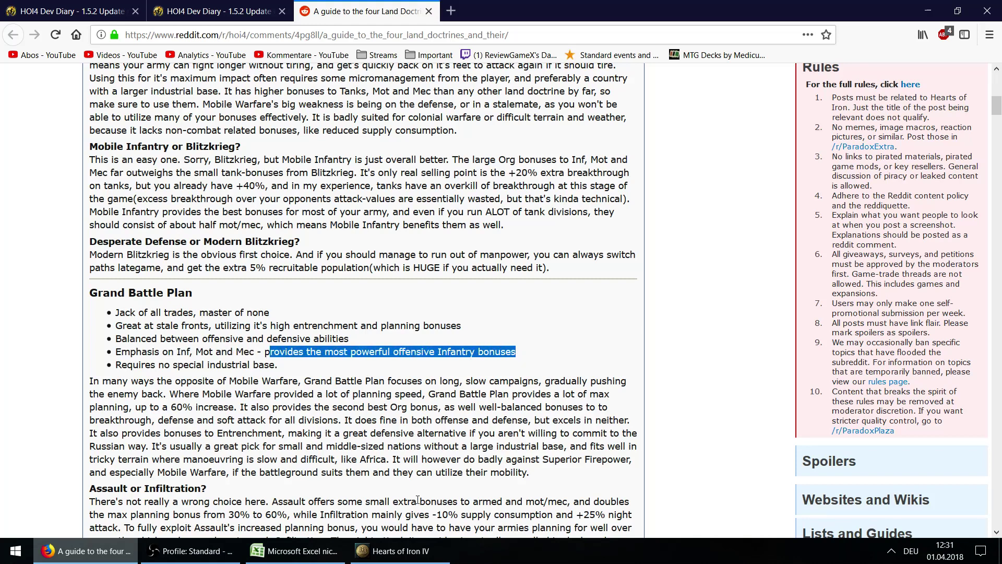
# Step: Switch to Excel and check the All Infantry Soft attack and Breakthrough bonuses in Grand Battleplan's Assault column
pyautogui.click(295, 551)
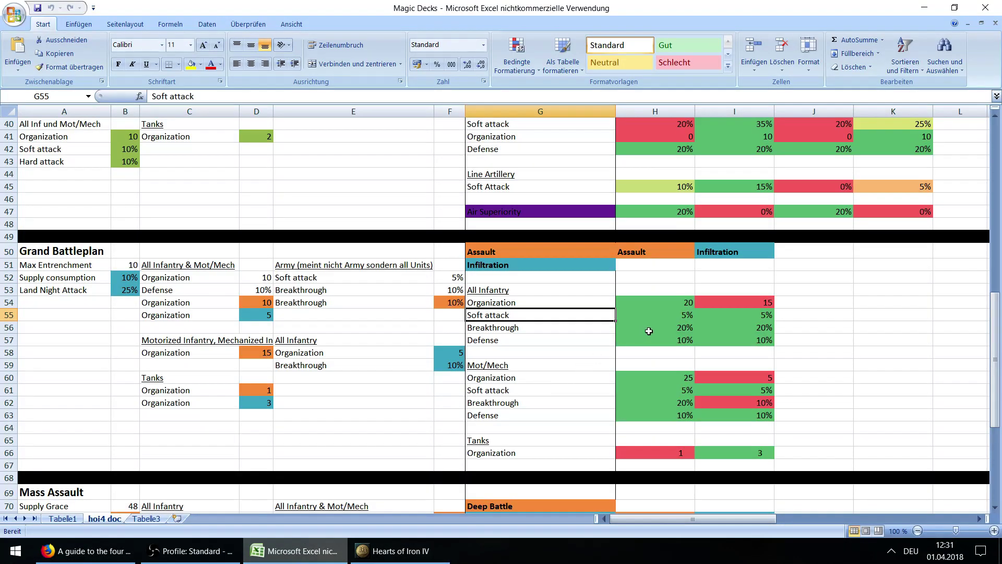
pyautogui.click(664, 317)
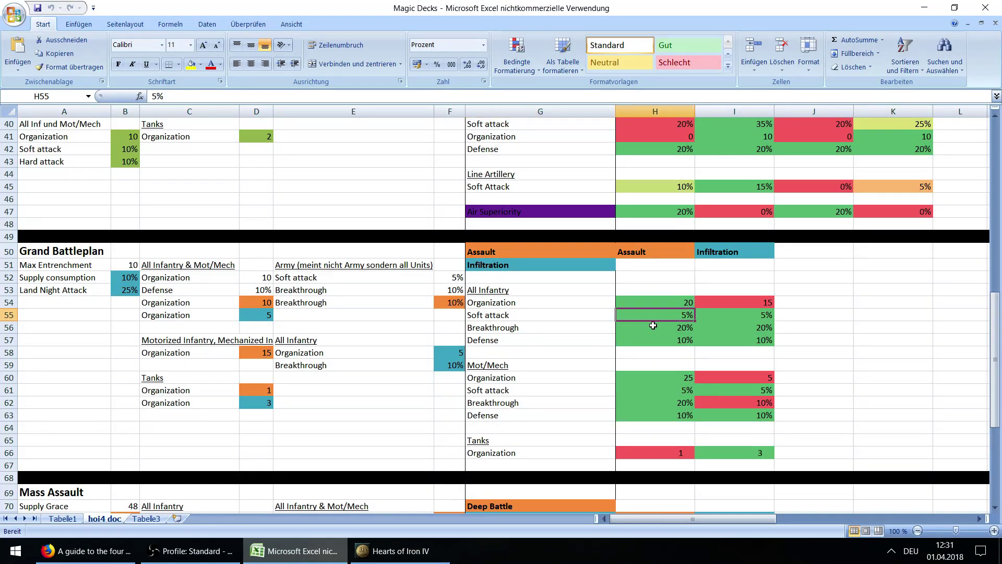
pyautogui.click(665, 329)
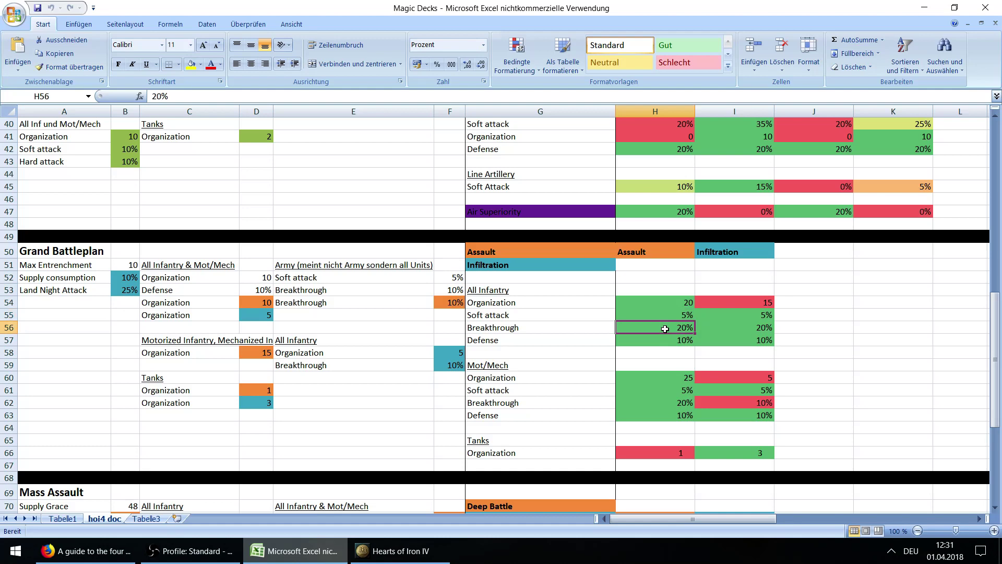
pyautogui.click(678, 316)
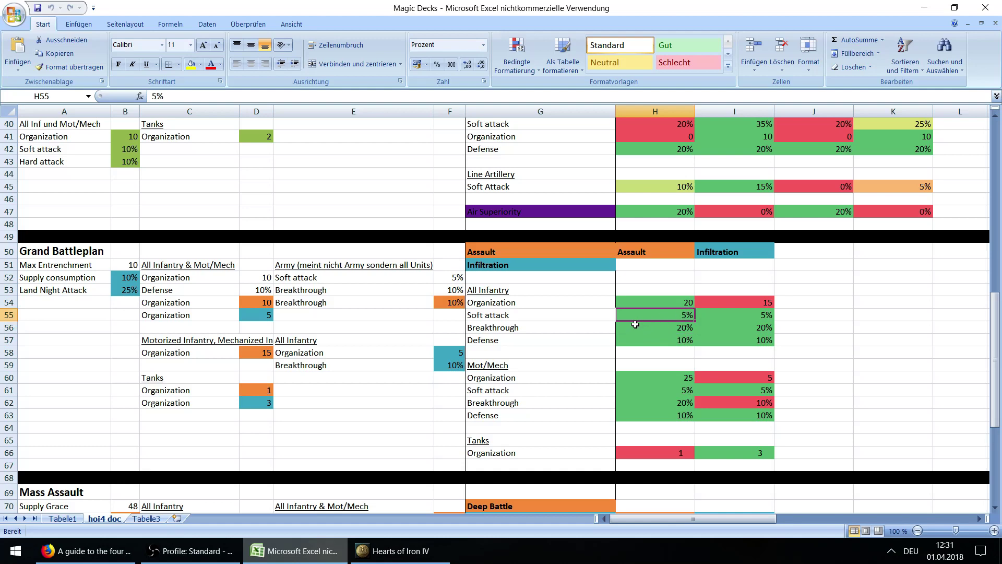
# Step: Compare the All Infantry Soft attack bonuses of Superior Firepower's Dispersed Support variants with the one in Grand Battleplan's Assault column
pyautogui.scroll(6, 669, 358)
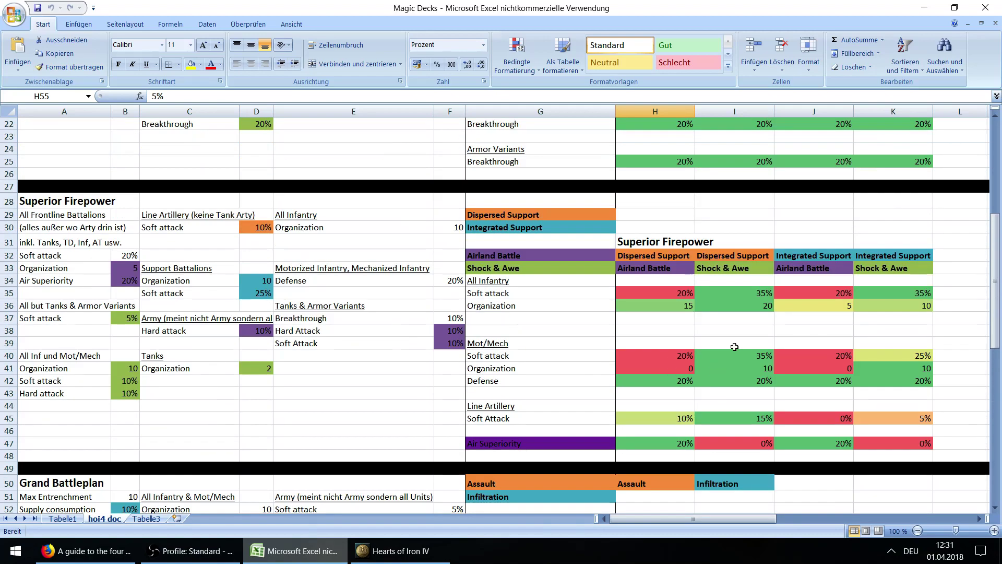
pyautogui.click(747, 293)
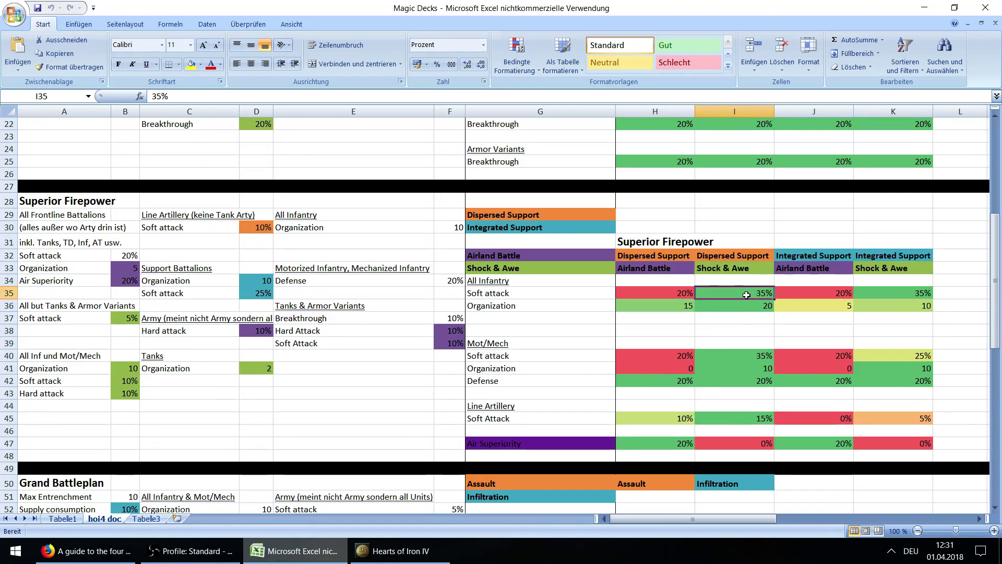
pyautogui.click(667, 293)
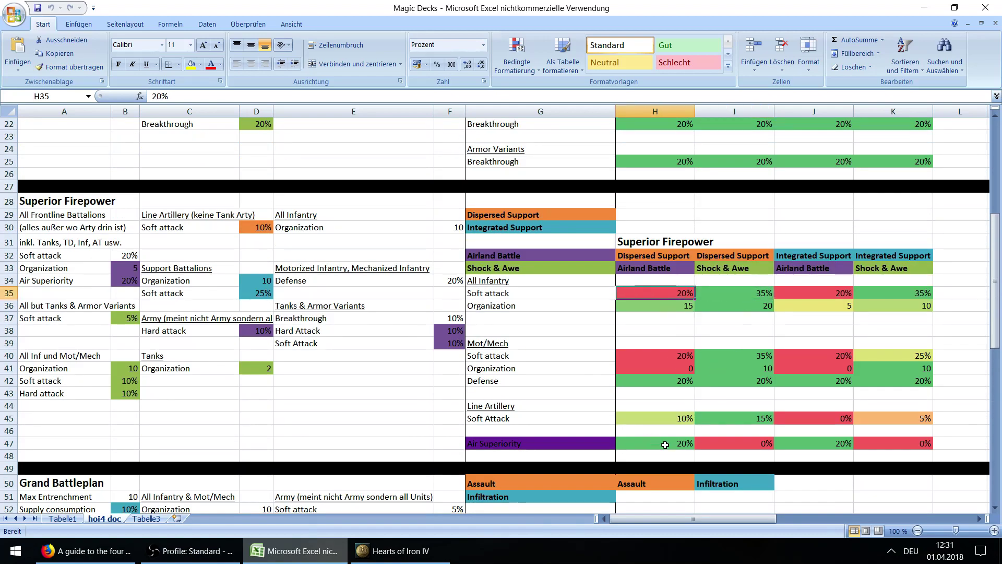
pyautogui.click(747, 293)
pyautogui.scroll(-2, 727, 353)
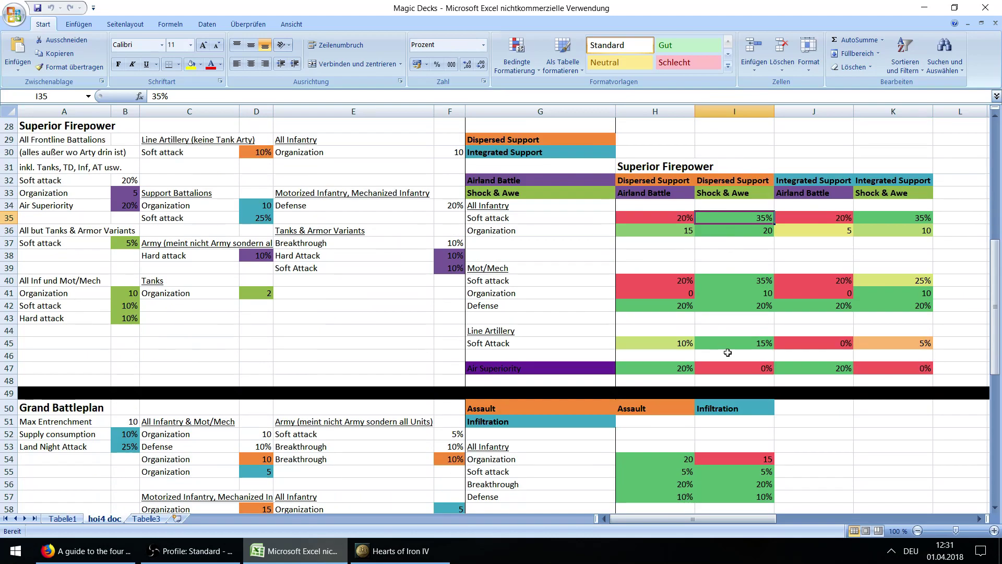
pyautogui.scroll(-2, 728, 353)
pyautogui.click(677, 392)
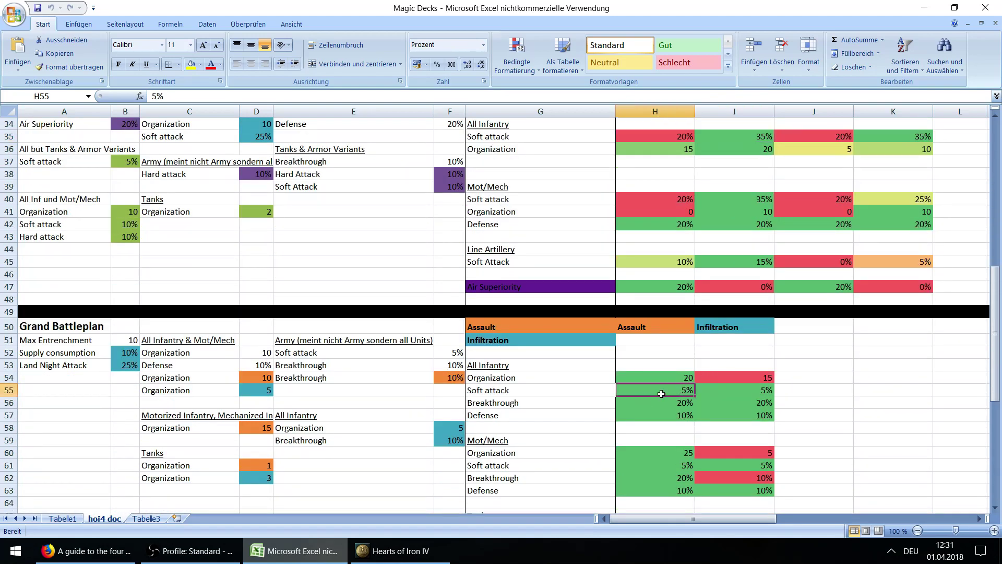
# Step: Return to the Reddit guide in Firefox and highlight the claim "Requires no special industrial base." under Grand Battle Plan
pyautogui.scroll(1, 682, 394)
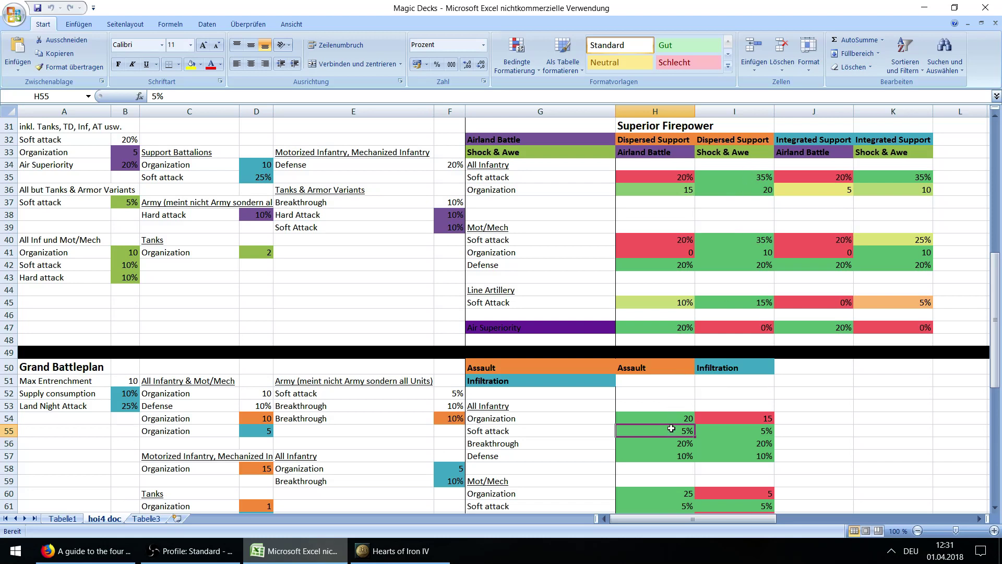
pyautogui.click(125, 550)
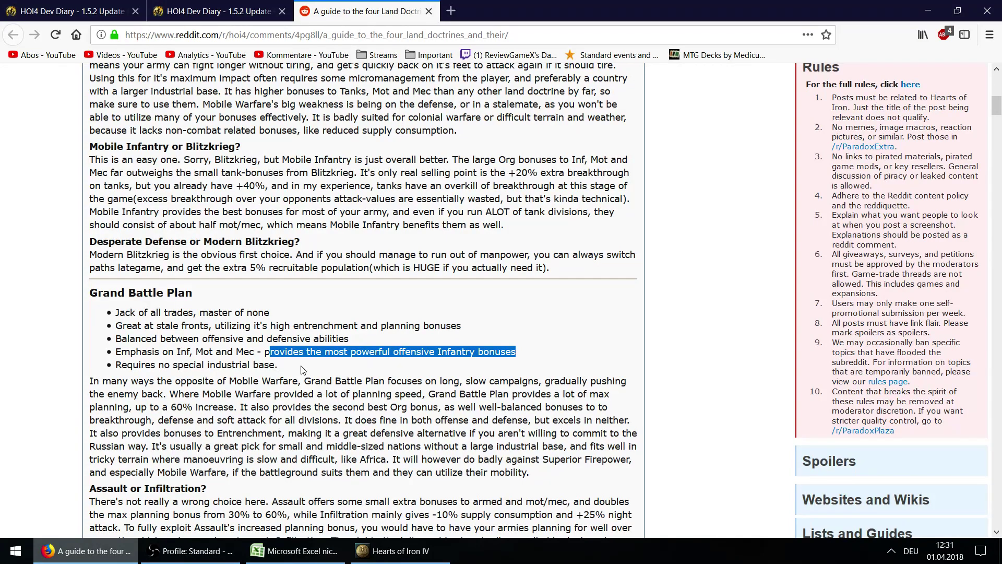
pyautogui.moveTo(279, 365); pyautogui.dragTo(114, 367)
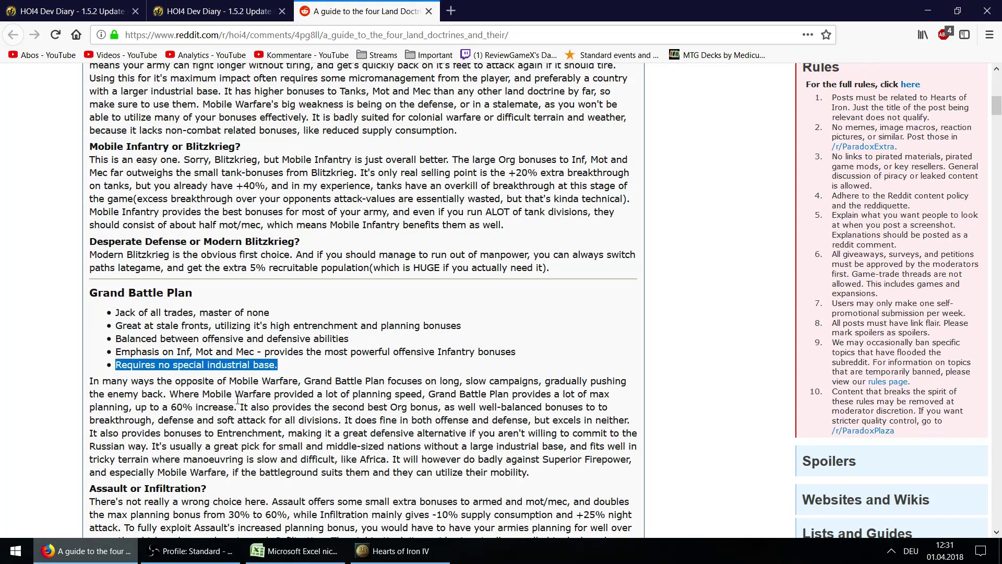
pyautogui.scroll(-7, 236, 379)
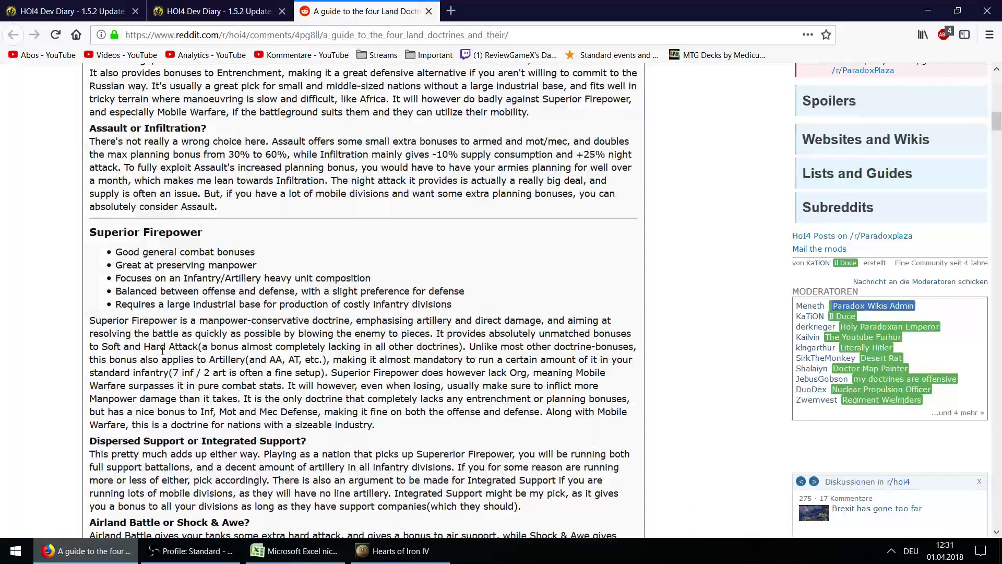
# Step: Switch to Excel and select the Mass Assault heading below the Grand Battleplan section
pyautogui.click(295, 551)
pyautogui.scroll(-2, 75, 303)
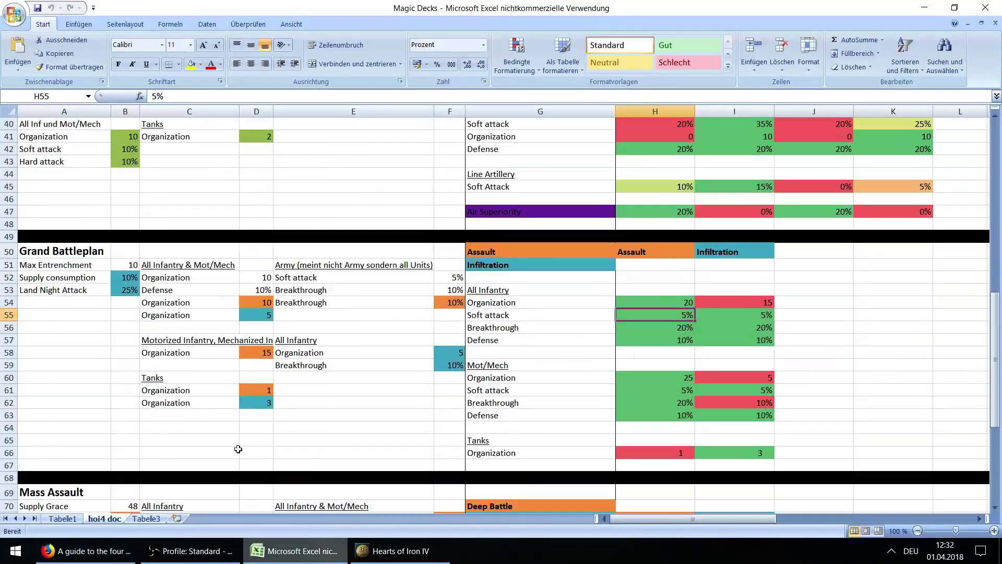
pyautogui.scroll(-5, 80, 343)
pyautogui.click(64, 302)
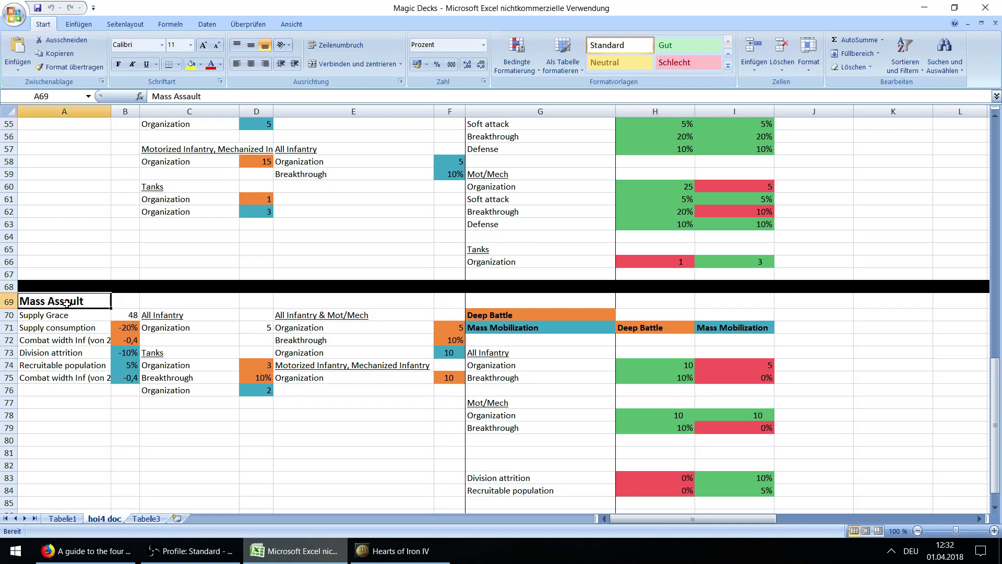
# Step: Switch to Hearts of Iron IV, open the land doctrine research trees, and close the Division Designer
pyautogui.click(438, 550)
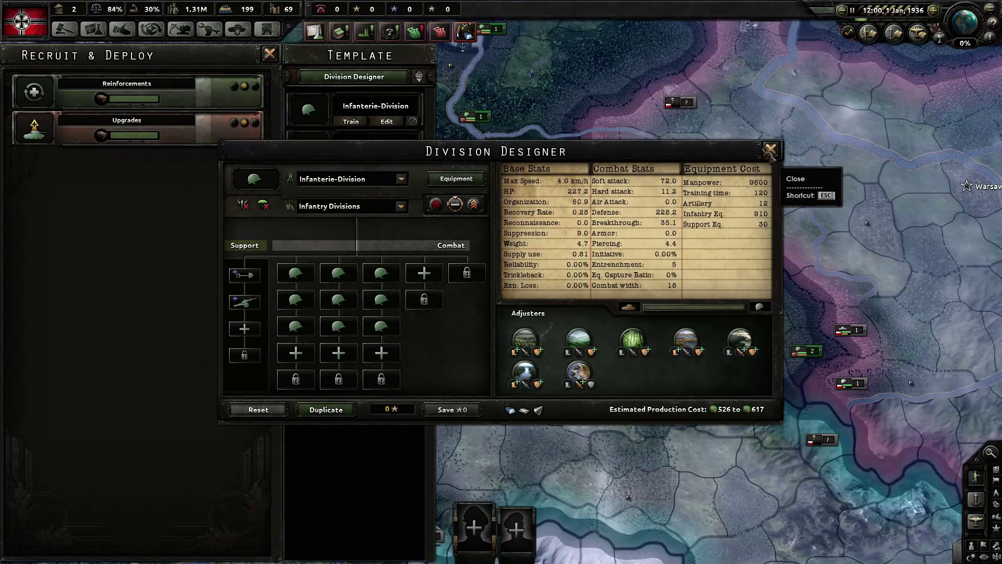
pyautogui.click(314, 31)
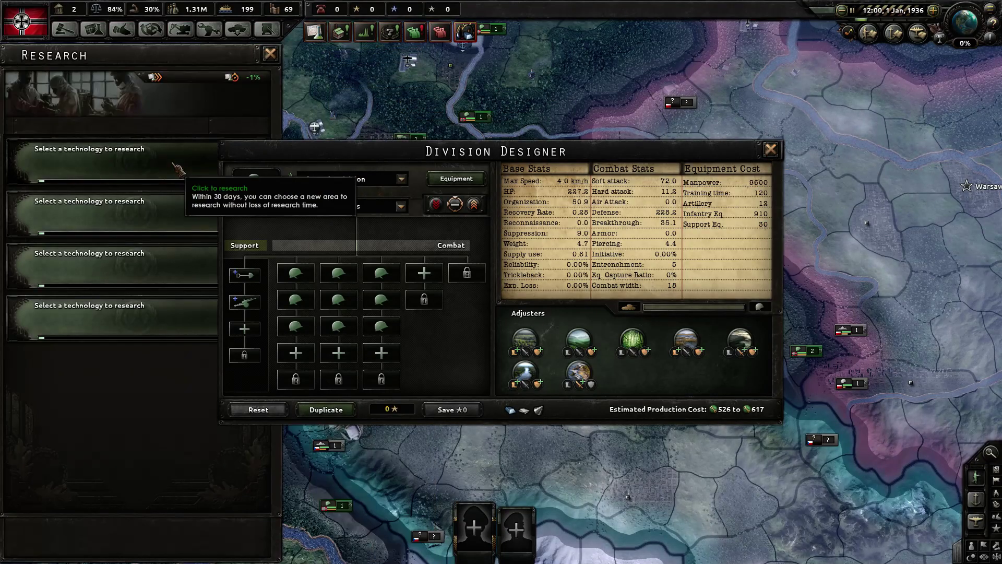
pyautogui.click(156, 142)
pyautogui.click(771, 150)
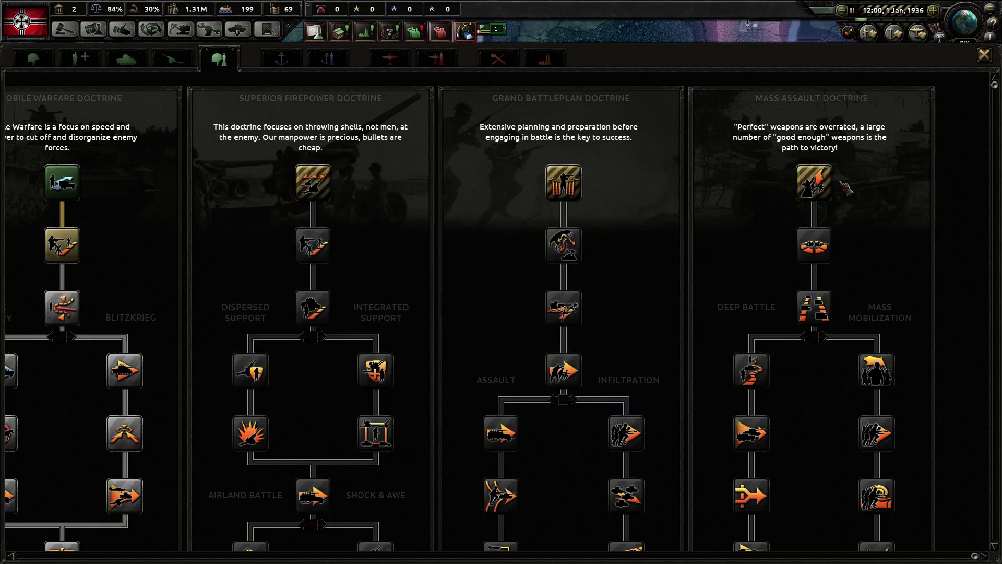
# Step: Examine the Mass Assault doctrine tree, including its Deep Battle and Mass Mobilization branches and the effects of Operational Concentration and Mass Assault
pyautogui.scroll(-2, 883, 313)
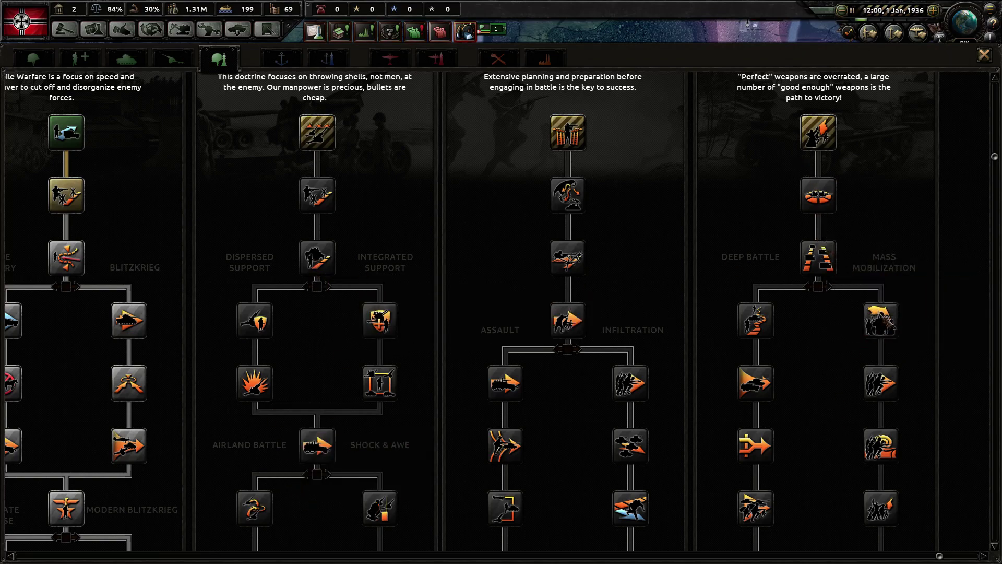
pyautogui.scroll(-5, 843, 269)
pyautogui.scroll(-2, 843, 269)
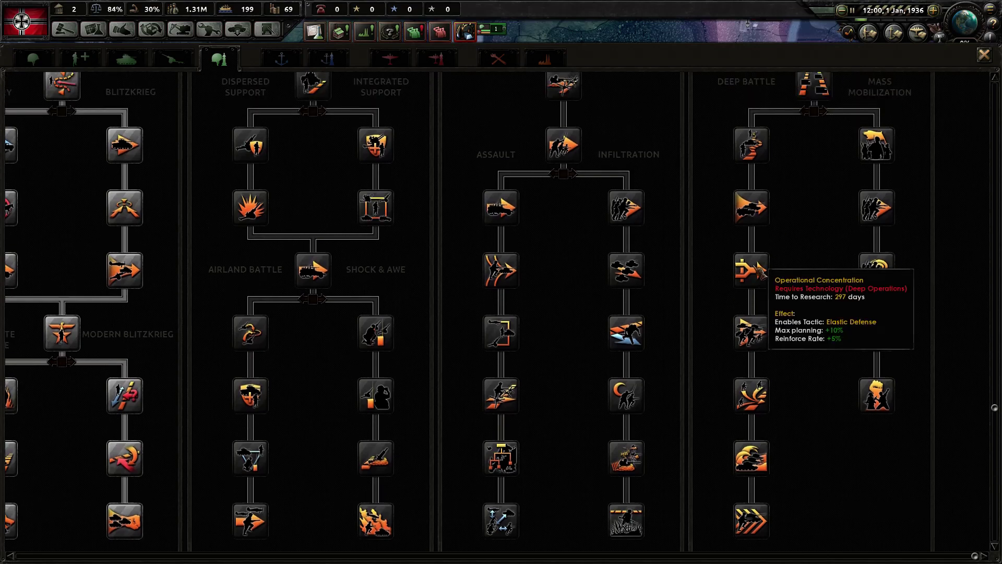
pyautogui.click(752, 285)
pyautogui.click(639, 76)
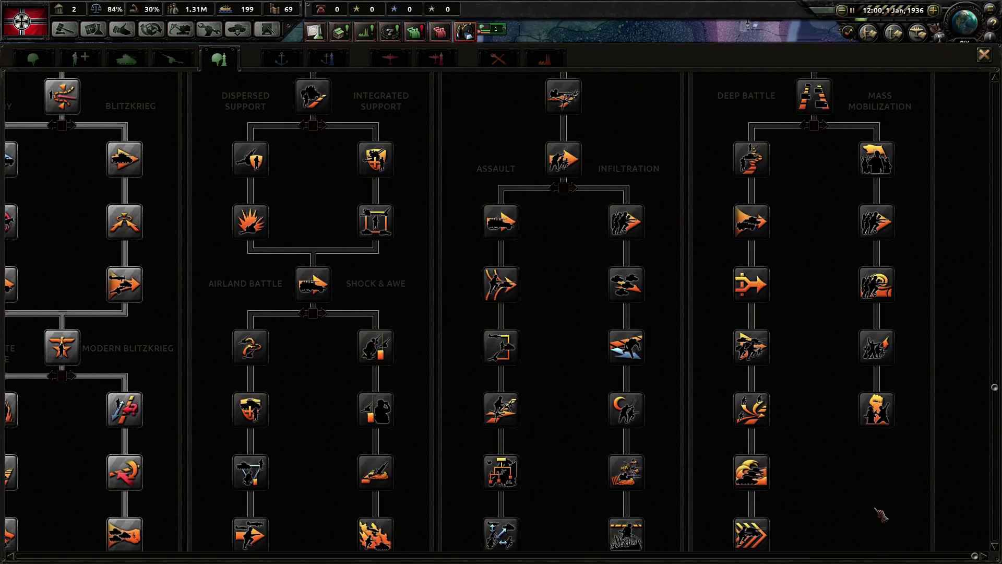
pyautogui.scroll(3, 850, 388)
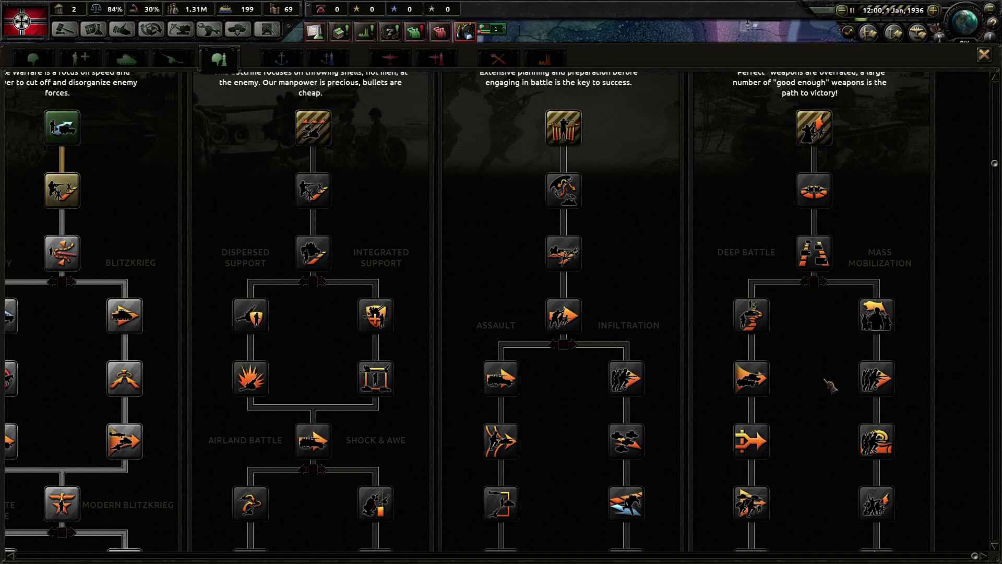
pyautogui.scroll(1, 877, 212)
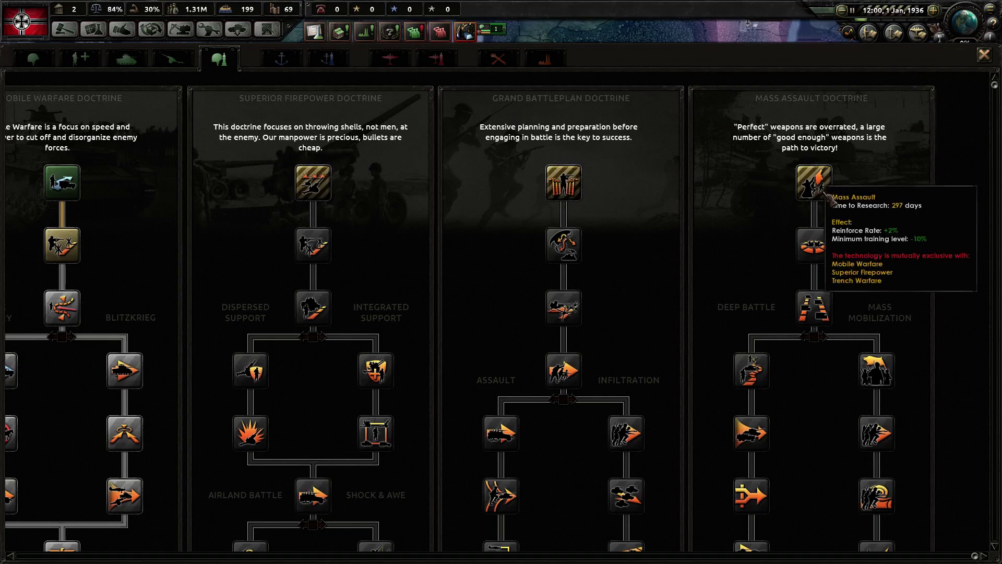
# Step: Switch back to Excel and check the Supply Grace bonus of Mass Assault
pyautogui.hotkey('alt', 'Tab')
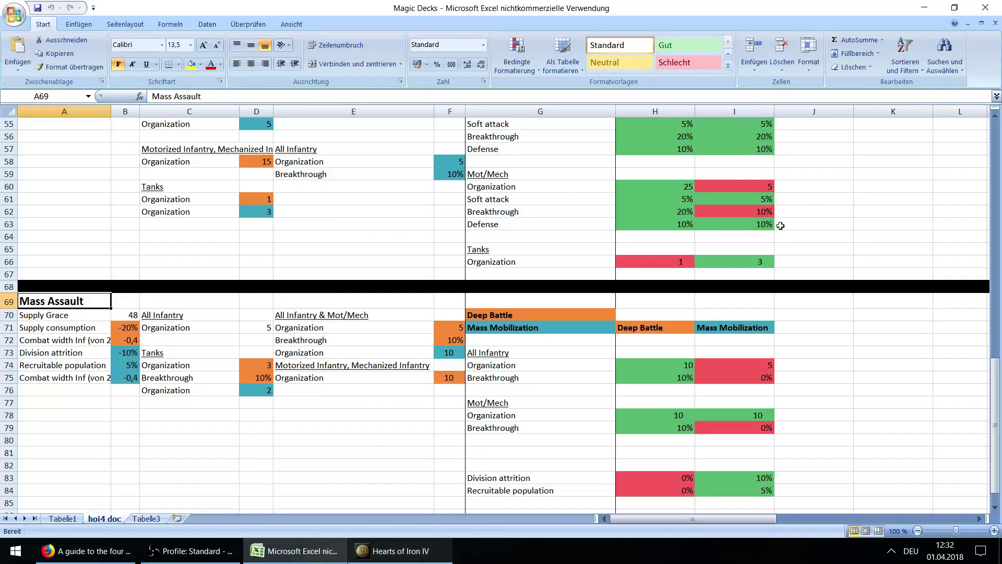
pyautogui.click(380, 437)
pyautogui.click(136, 318)
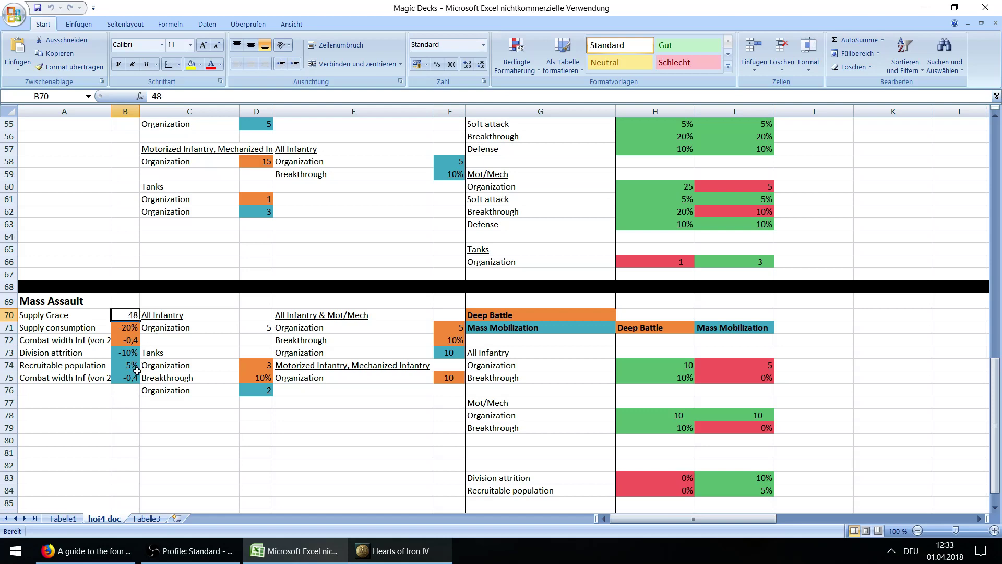
pyautogui.click(140, 417)
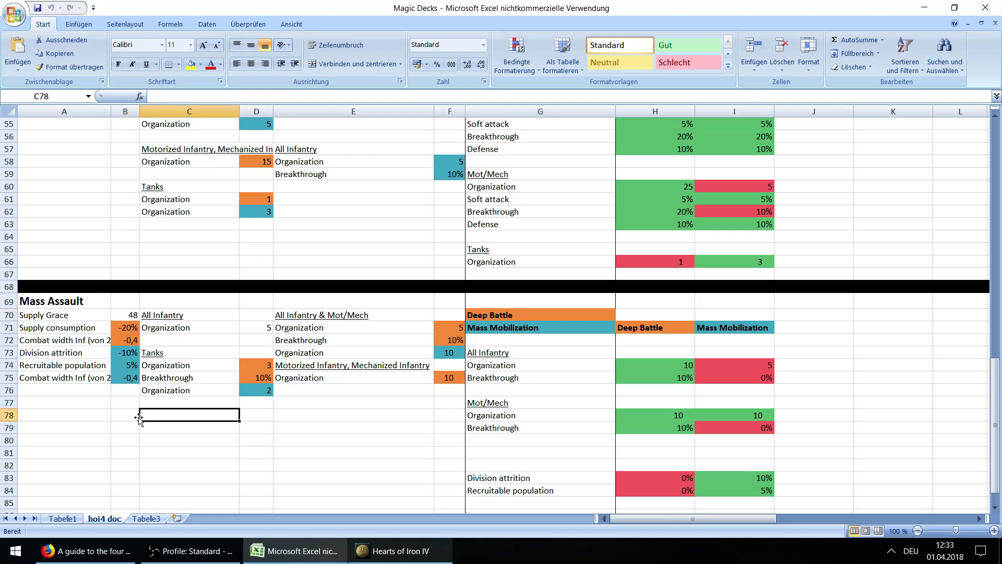
# Step: Match Mass Assault's Supply consumption and Division attrition bonuses to the Deep Battle and Mass Mobilization colour labels
pyautogui.click(128, 327)
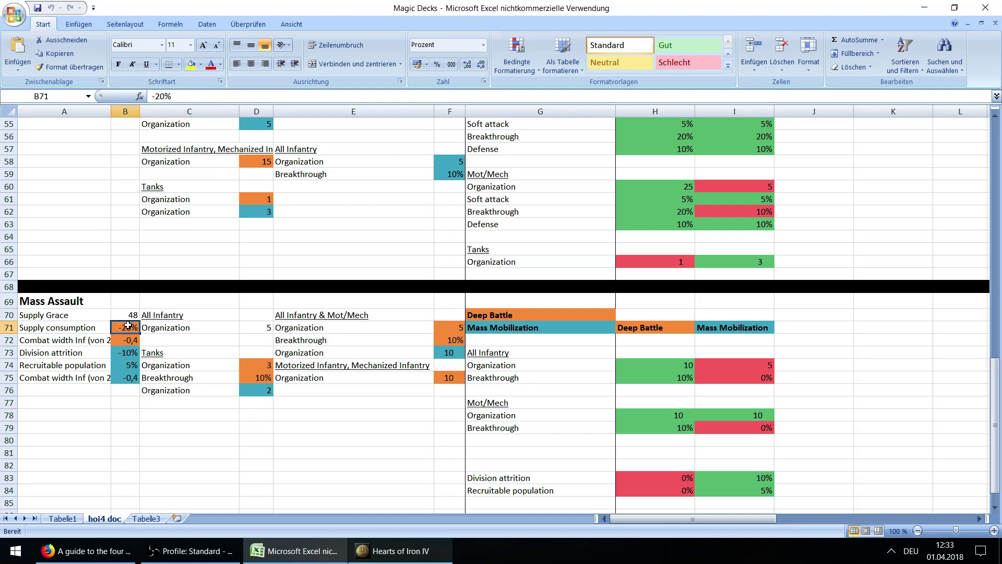
pyautogui.click(131, 351)
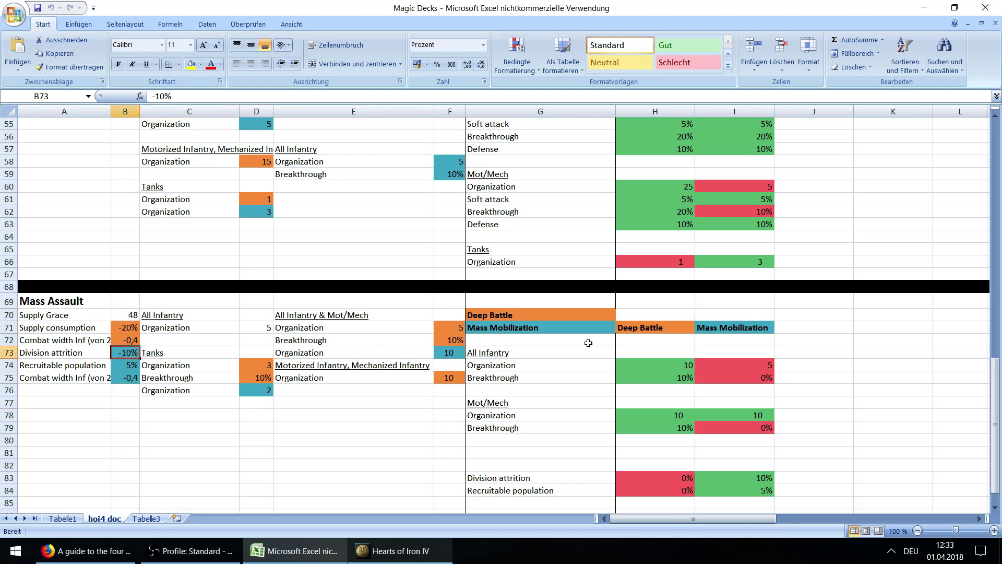
pyautogui.click(542, 313)
pyautogui.click(532, 329)
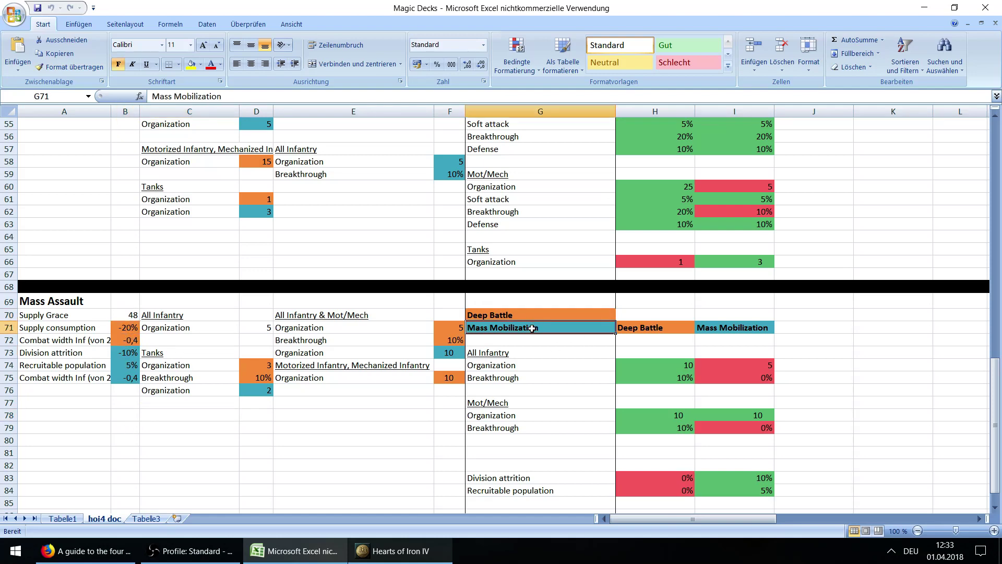
pyautogui.click(127, 329)
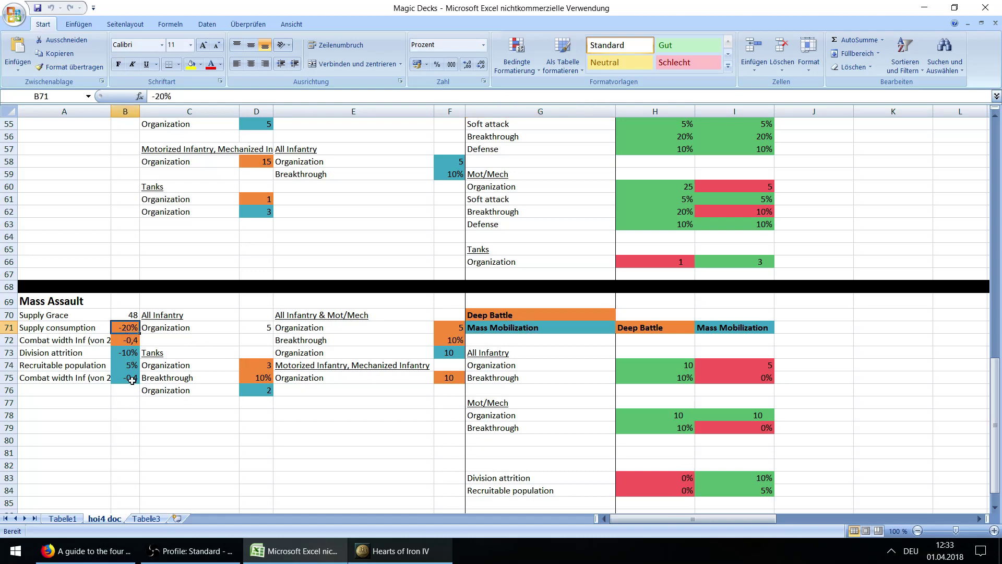
pyautogui.click(130, 352)
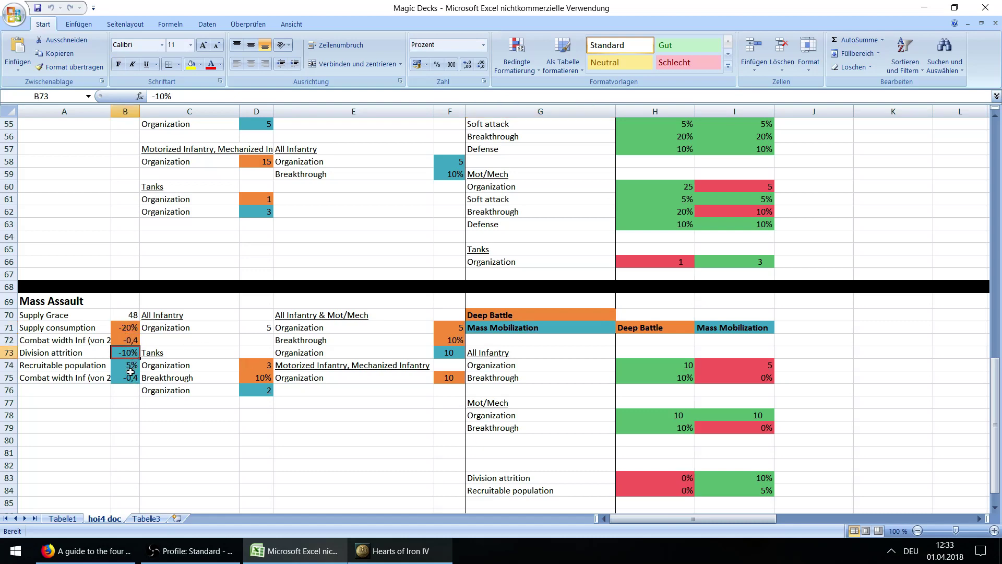
# Step: Check Mass Assault's Supply consumption bonus and compare the Combat width Inf entries of its two branches
pyautogui.click(135, 328)
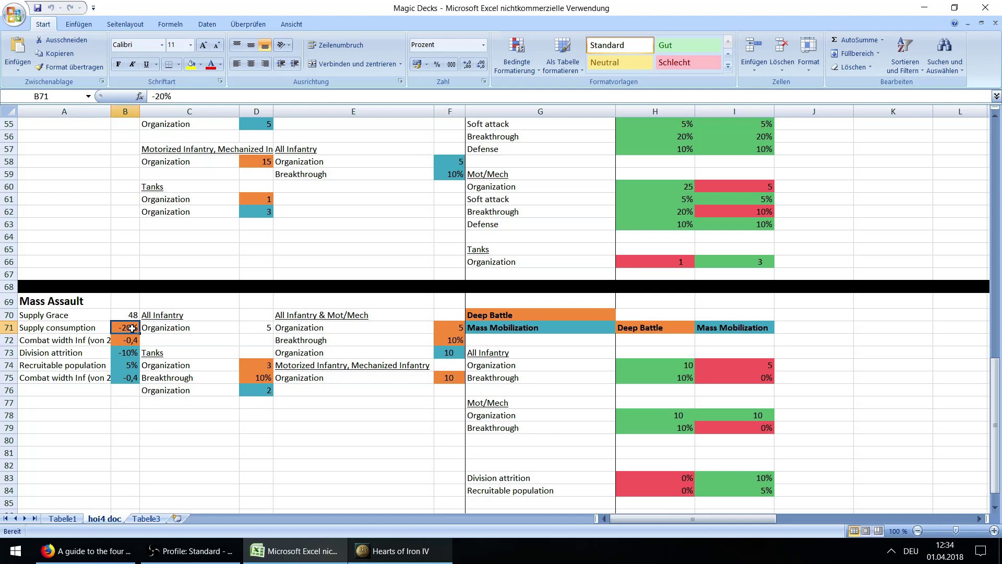
pyautogui.click(136, 416)
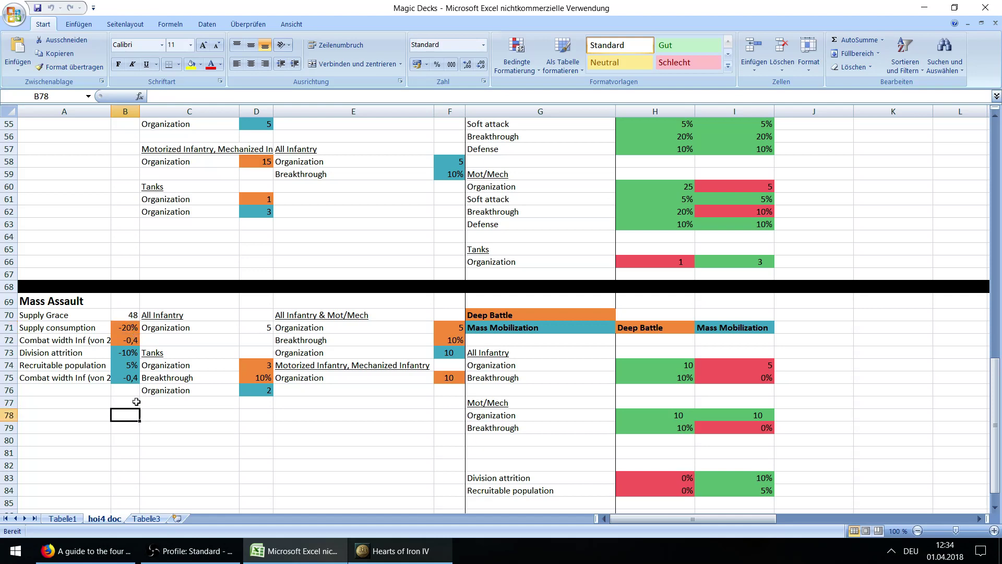
pyautogui.click(129, 340)
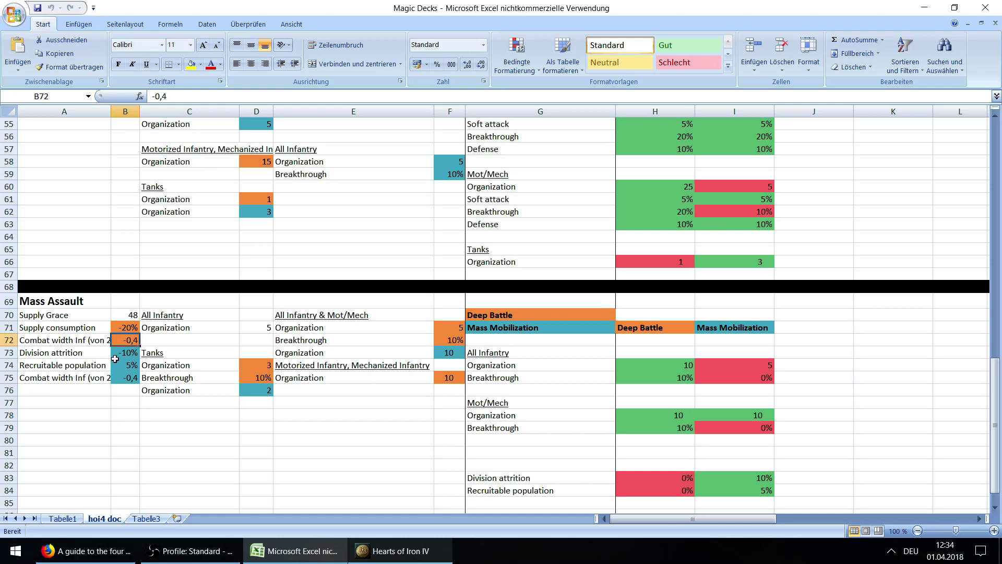
pyautogui.click(83, 379)
pyautogui.click(88, 340)
pyautogui.click(98, 377)
pyautogui.click(106, 342)
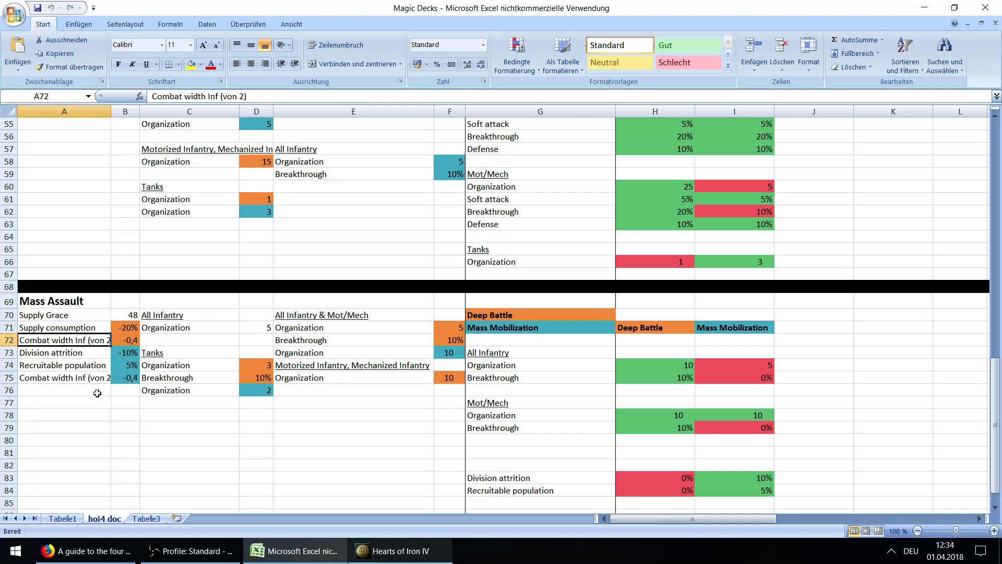
pyautogui.click(127, 327)
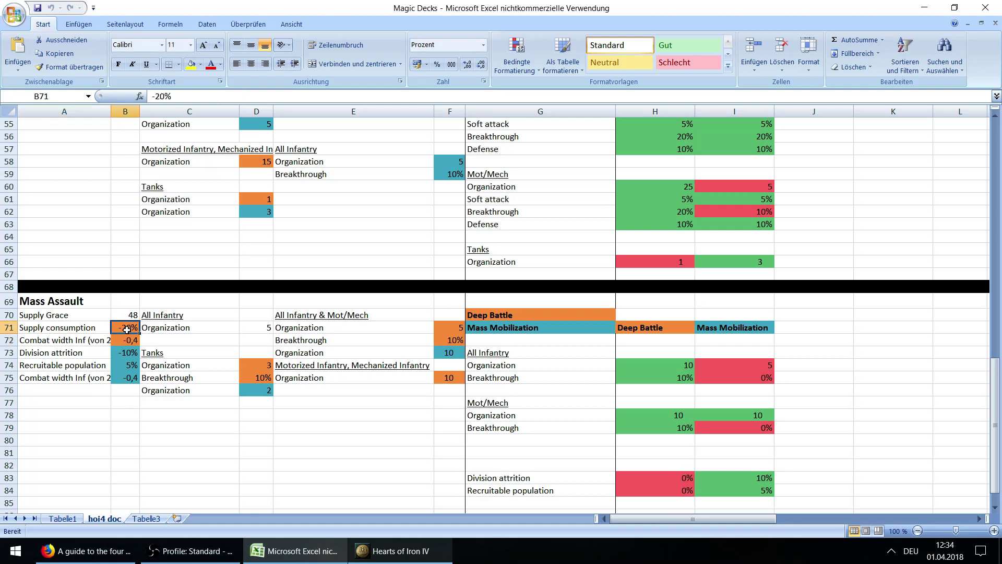
# Step: Check the All Infantry Organization and Breakthrough bonuses in Mass Assault's Deep Battle column
pyautogui.click(253, 427)
pyautogui.scroll(-1, 548, 418)
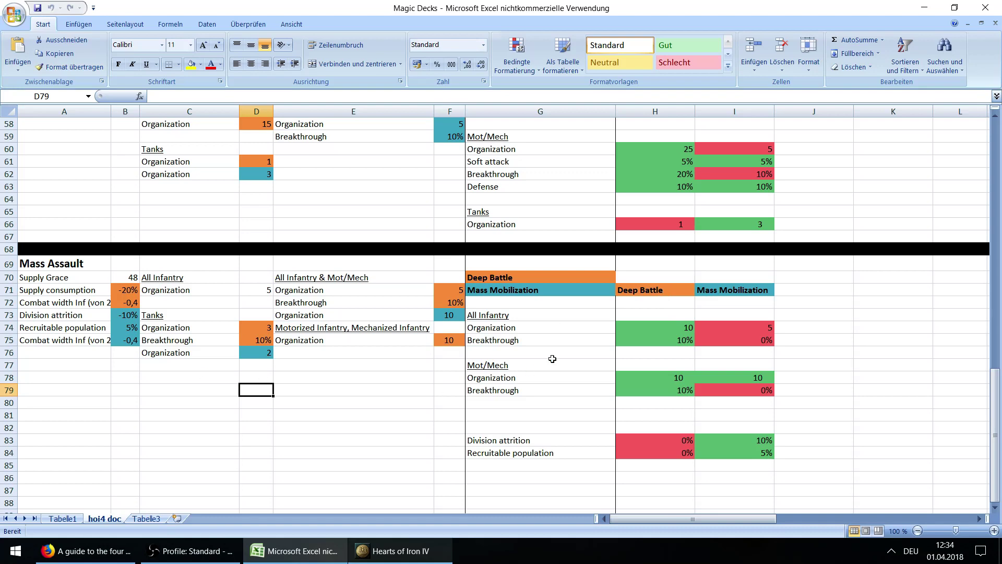
pyautogui.click(568, 345)
pyautogui.click(653, 328)
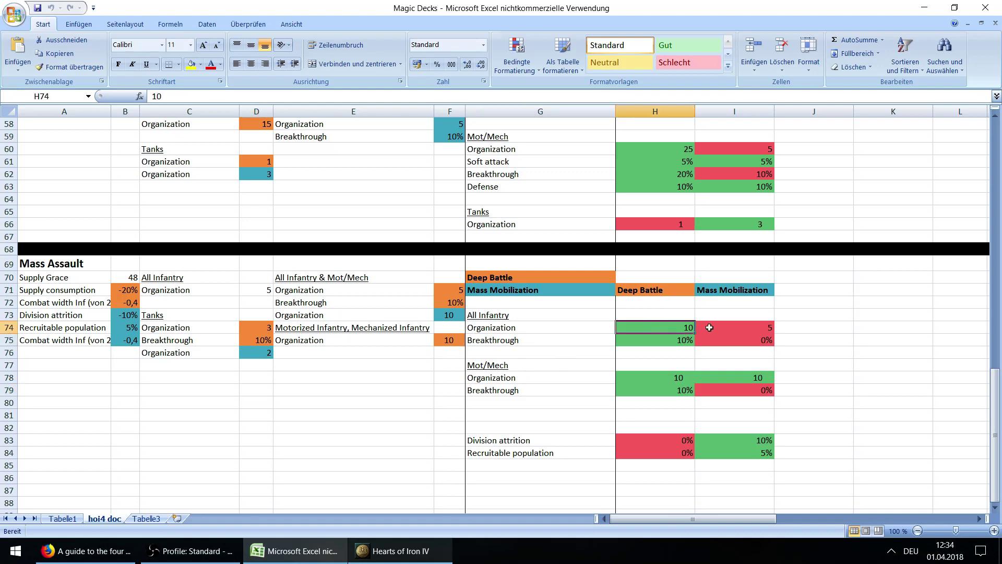
pyautogui.click(661, 339)
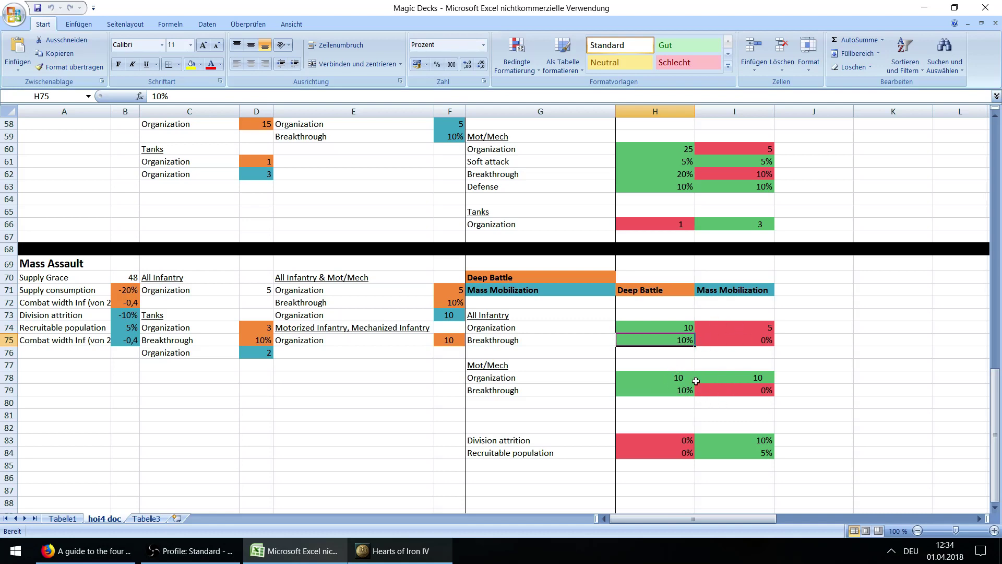
pyautogui.click(674, 419)
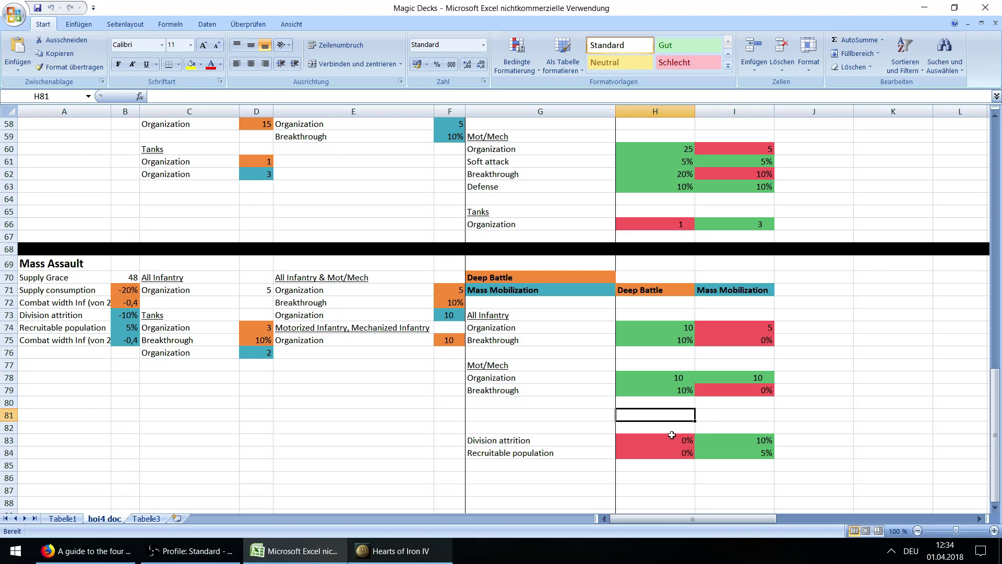
# Step: Check the Division attrition and Recruitable population bonuses in the Mass Mobilization column
pyautogui.click(716, 475)
pyautogui.click(753, 436)
pyautogui.click(752, 452)
pyautogui.click(752, 439)
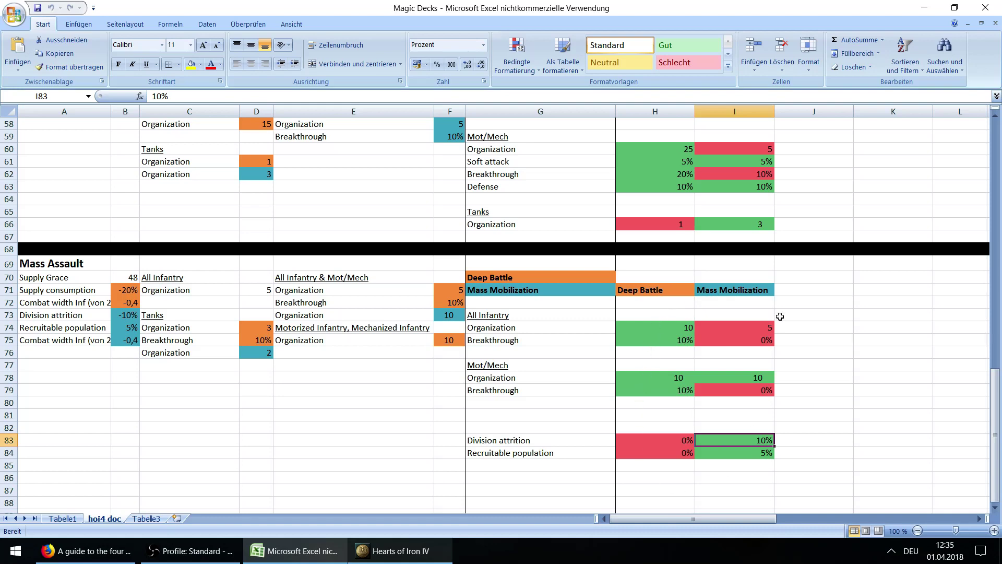
# Step: Review Deep Battle's Supply consumption, All Infantry Organization and Breakthrough, and Combat width Inf entries together
pyautogui.click(120, 290)
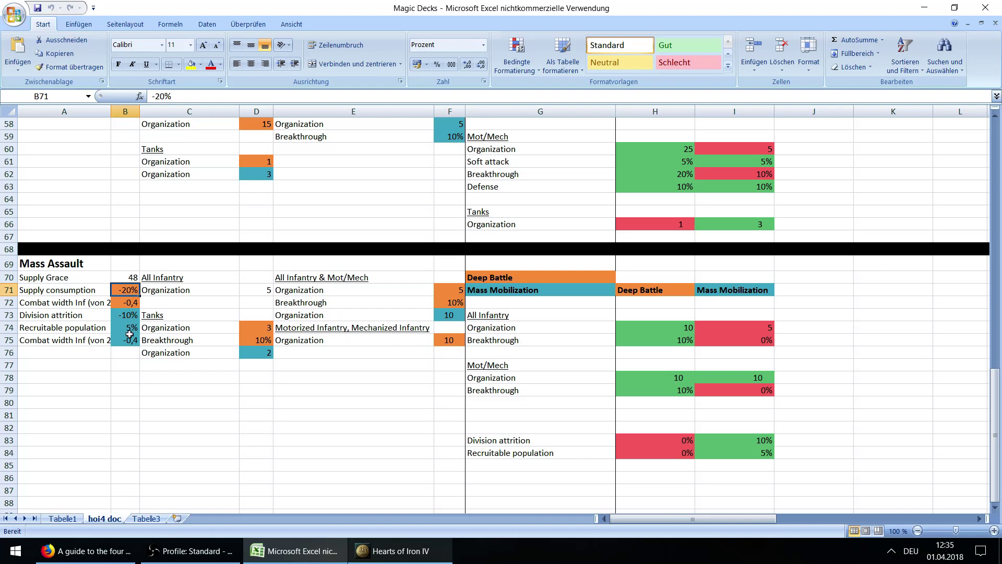
pyautogui.click(679, 328)
pyautogui.click(680, 340)
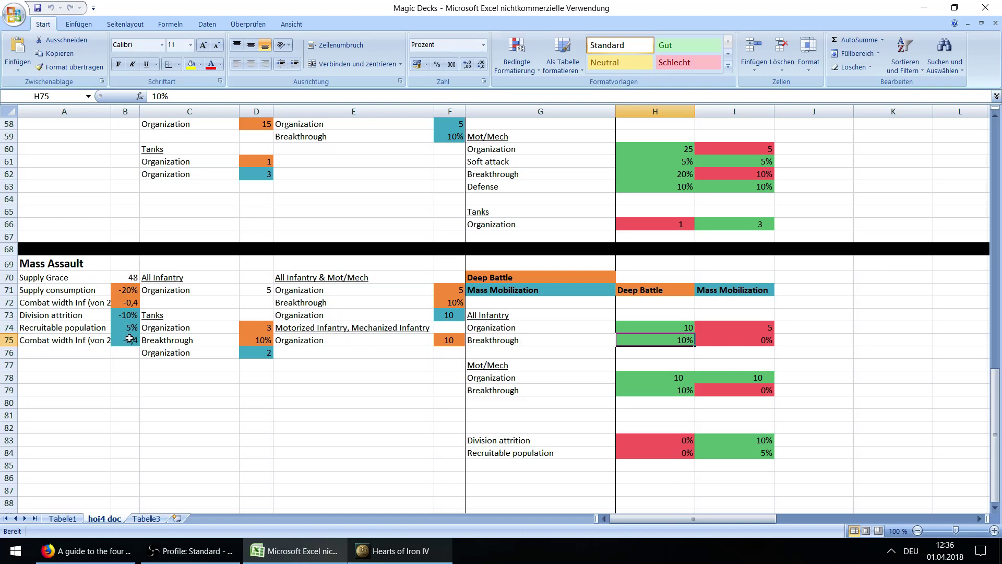
pyautogui.click(95, 301)
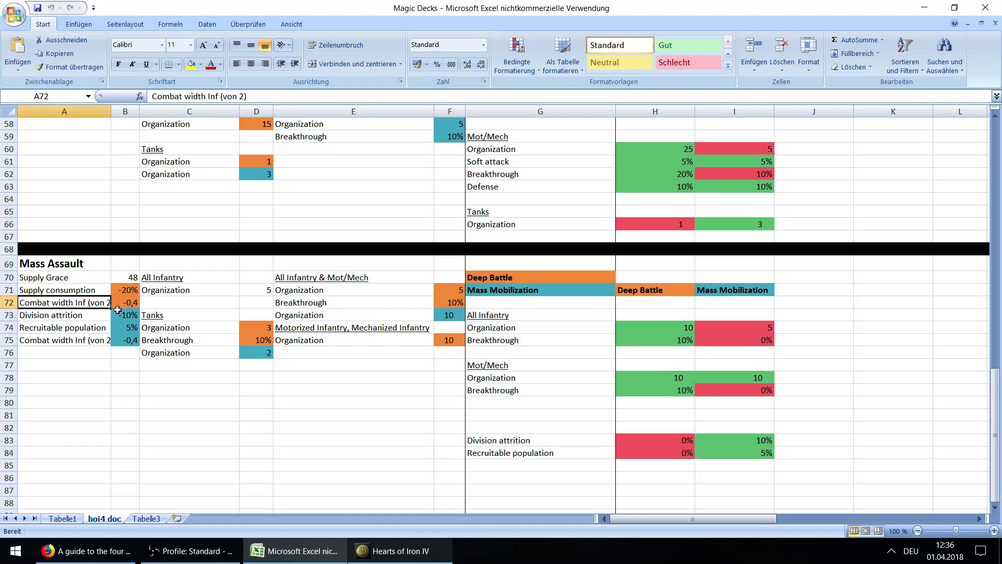
# Step: Check the Supply consumption entry in the Mass Assault section, then move the selection to an empty cell below the table
pyautogui.click(97, 289)
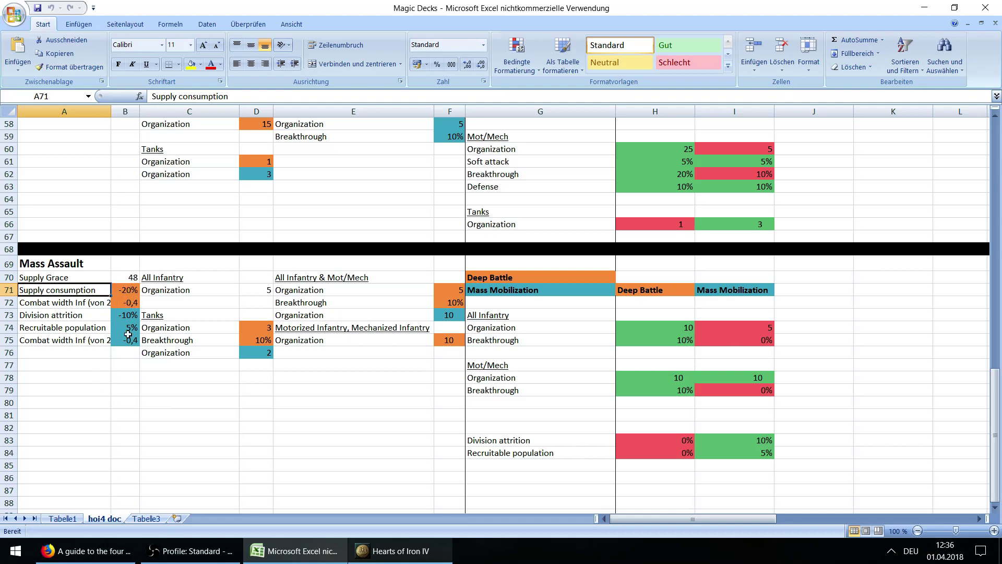
pyautogui.click(334, 435)
pyautogui.scroll(1, 337, 428)
pyautogui.click(339, 427)
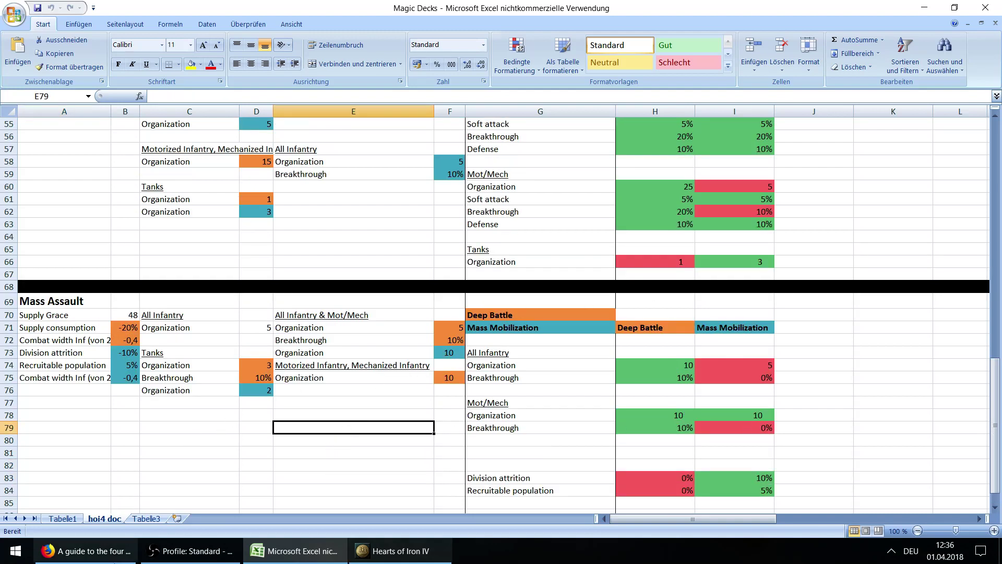
# Step: Switch to the Reddit guide in Firefox and highlight the Mass Assault point "Poor general combat bonuses"
pyautogui.click(119, 558)
pyautogui.scroll(15, 230, 355)
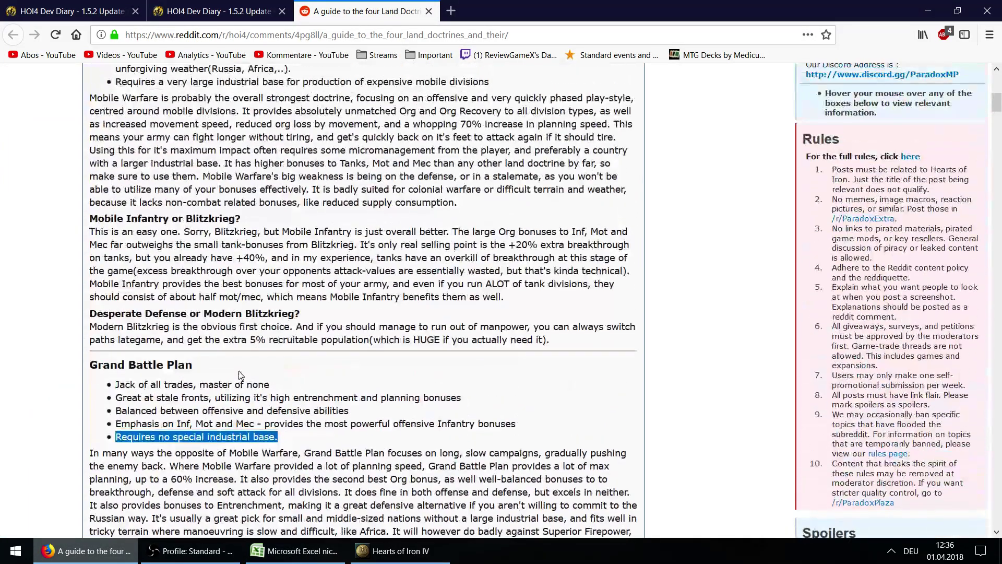
pyautogui.scroll(-18, 242, 373)
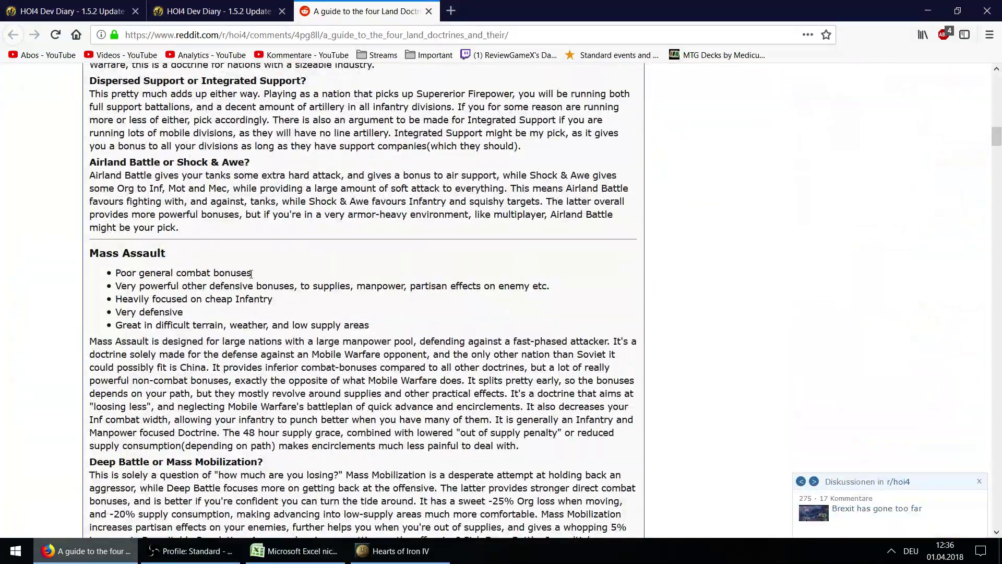
pyautogui.moveTo(252, 274); pyautogui.dragTo(116, 277)
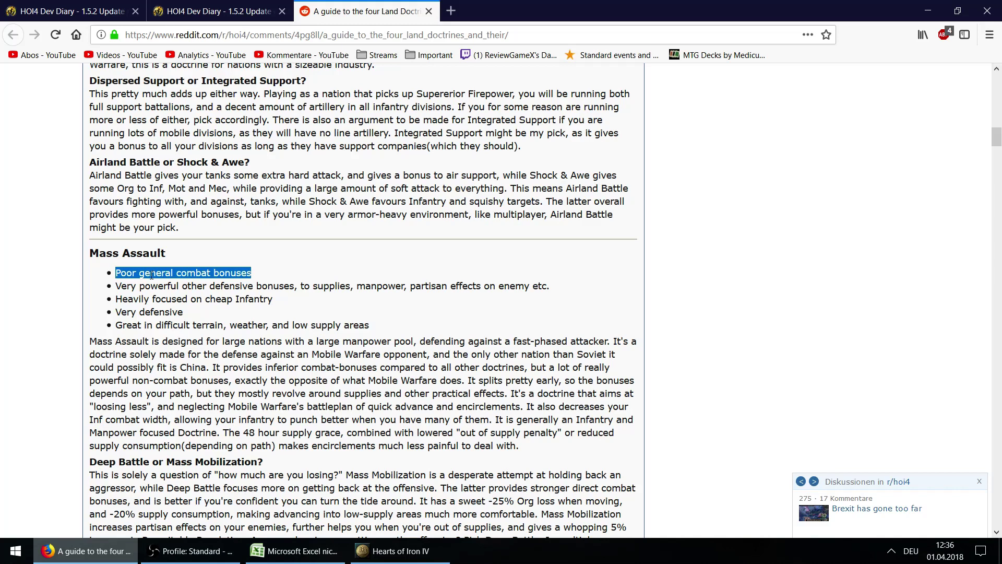
# Step: Return to the Excel sheet and compare Mass Assault's Supply Grace, Supply consumption and orange-marked Combat width Inf values
pyautogui.click(296, 550)
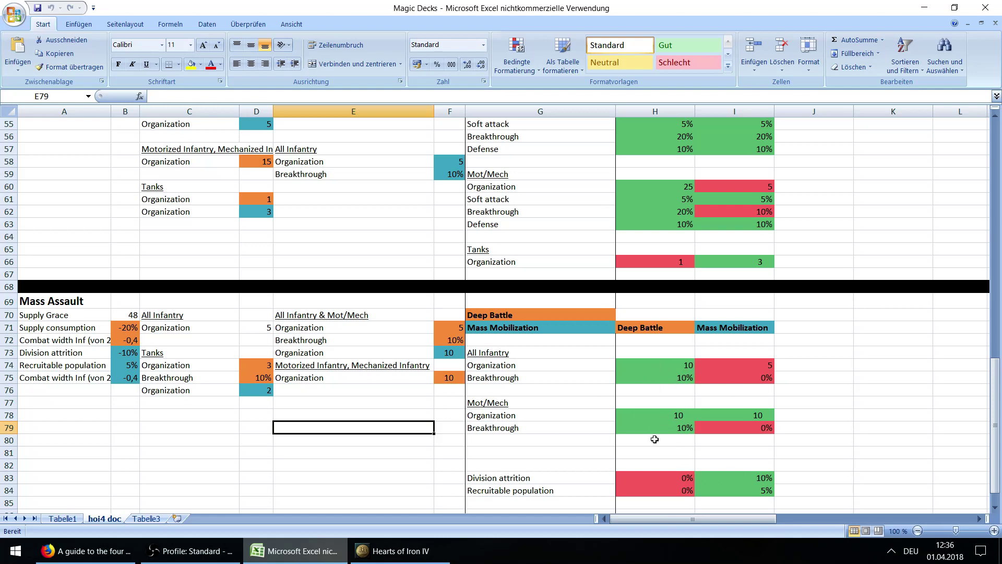
pyautogui.click(128, 337)
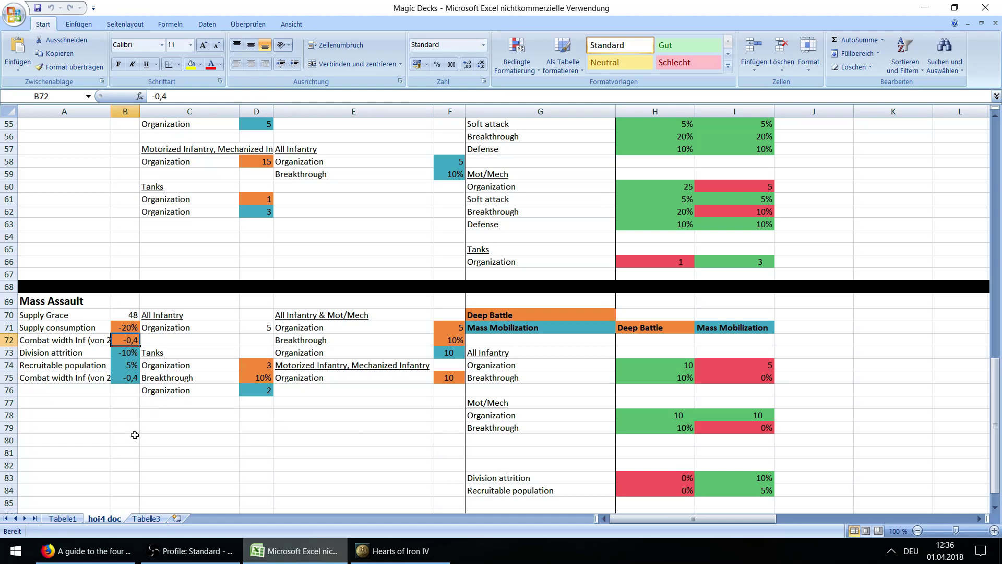
pyautogui.click(129, 328)
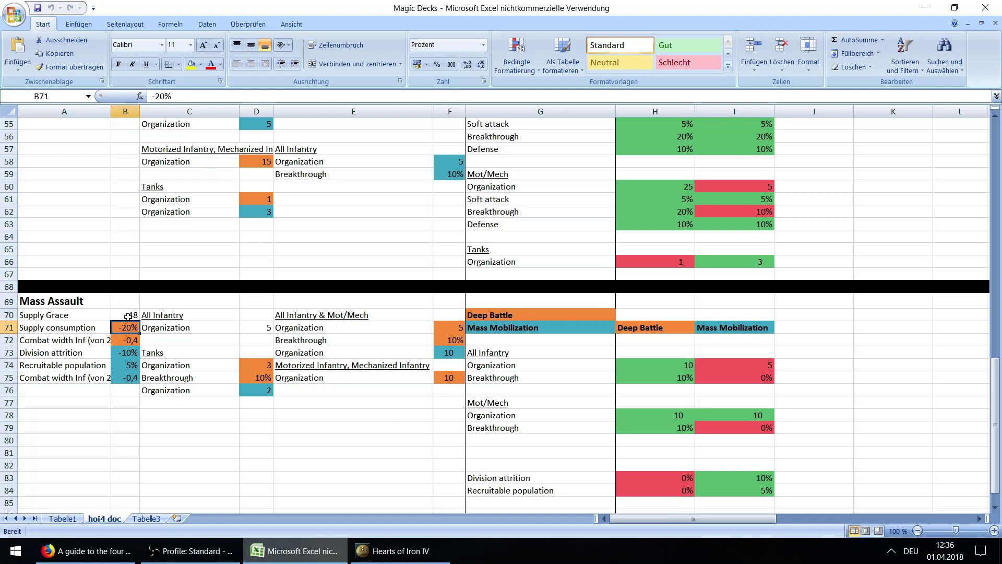
pyautogui.click(128, 315)
pyautogui.click(122, 340)
pyautogui.press('Up')
pyautogui.click(136, 340)
pyautogui.click(120, 331)
pyautogui.click(135, 340)
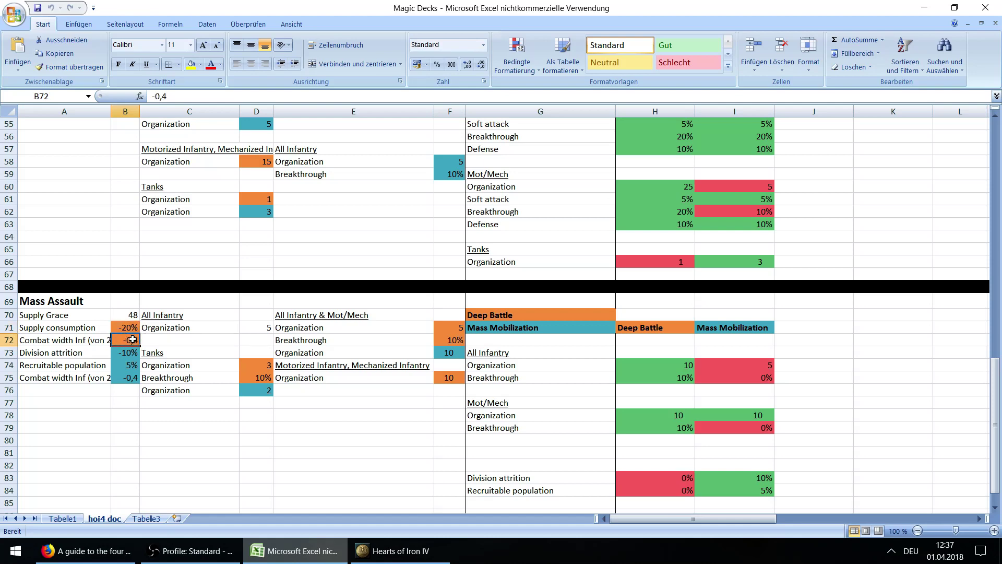
pyautogui.scroll(1, 194, 382)
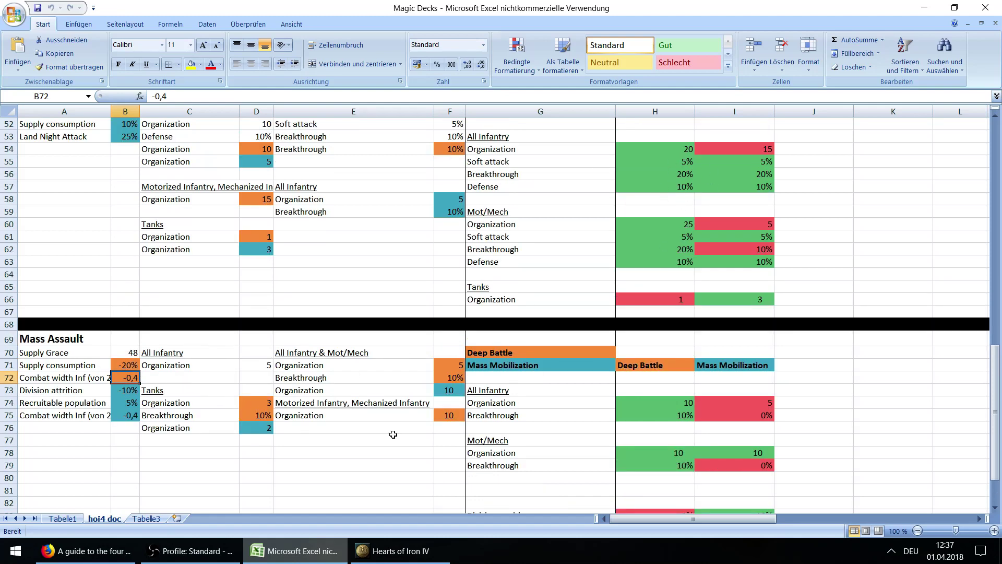
# Step: Switch to the Reddit guide and review Mass Assault's combat bonuses point, marking the words supplies, manpower and partisan in the defensive bonuses point
pyautogui.click(99, 551)
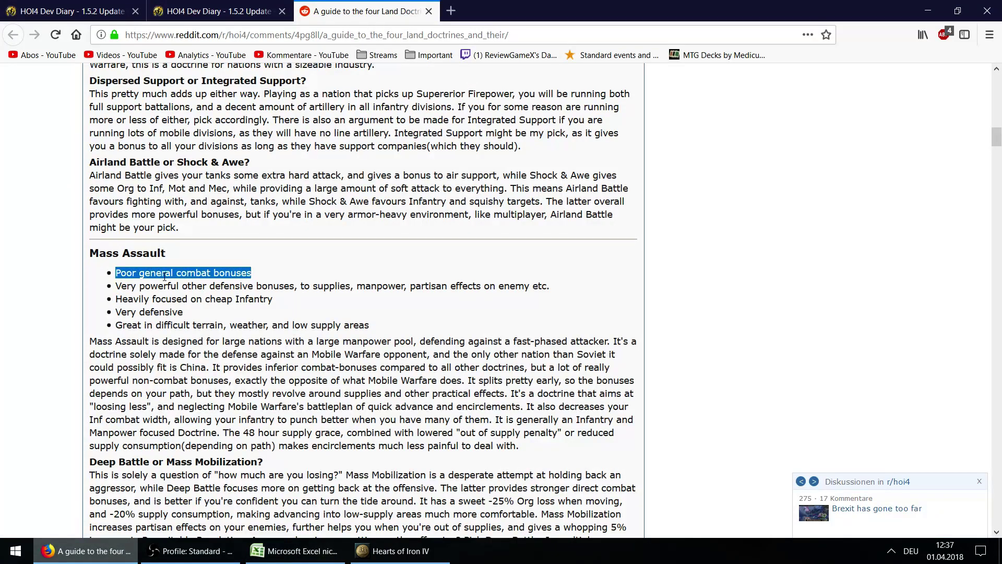
pyautogui.click(242, 278)
pyautogui.moveTo(260, 276); pyautogui.dragTo(117, 273)
pyautogui.doubleClick(330, 286)
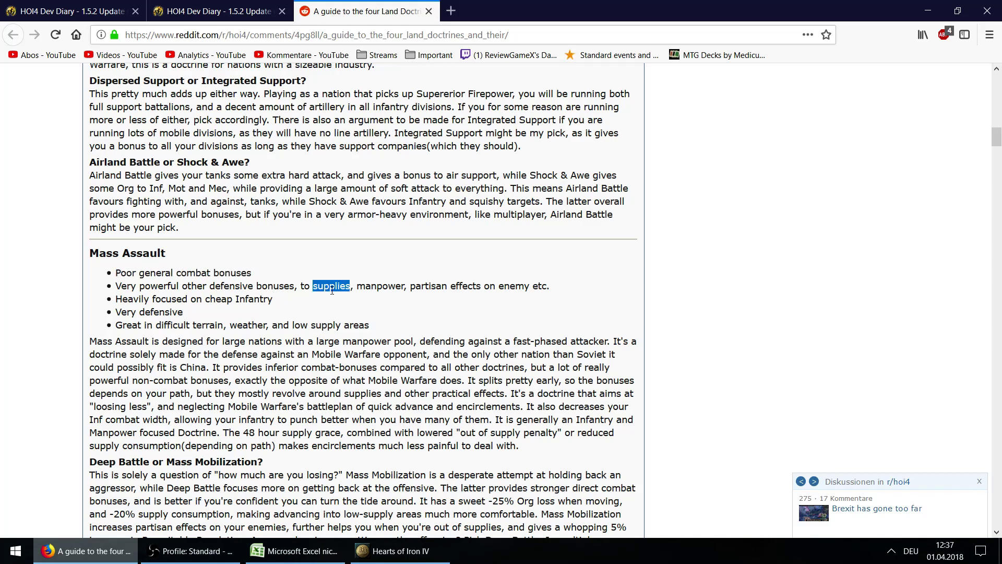
pyautogui.doubleClick(367, 287)
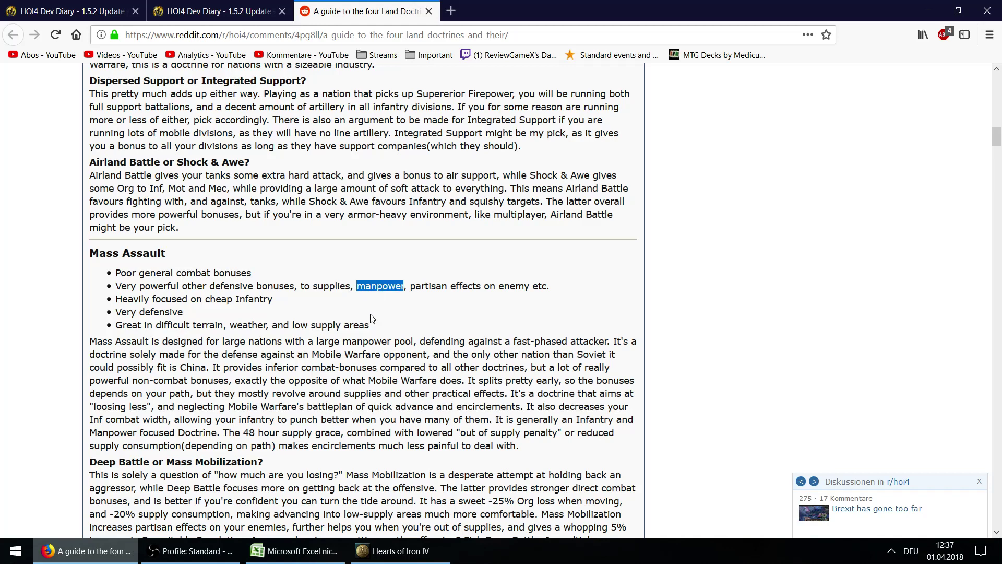
pyautogui.doubleClick(429, 286)
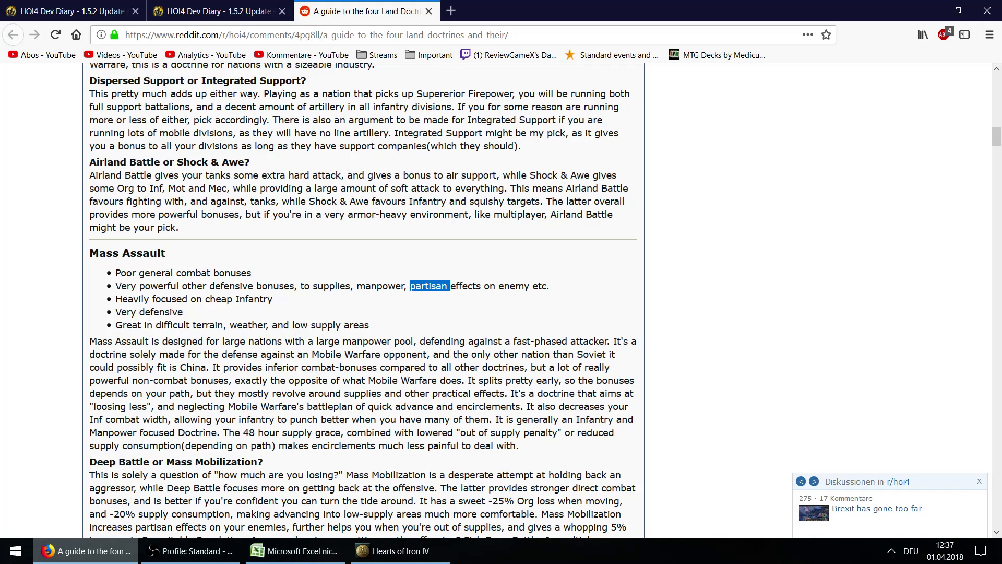
# Step: Read the "Heavily focused on cheap Infantry" point under Mass Assault and highlight "cheap Infantry"
pyautogui.moveTo(268, 299); pyautogui.dragTo(114, 298)
pyautogui.click(214, 299)
pyautogui.moveTo(206, 299); pyautogui.dragTo(273, 300)
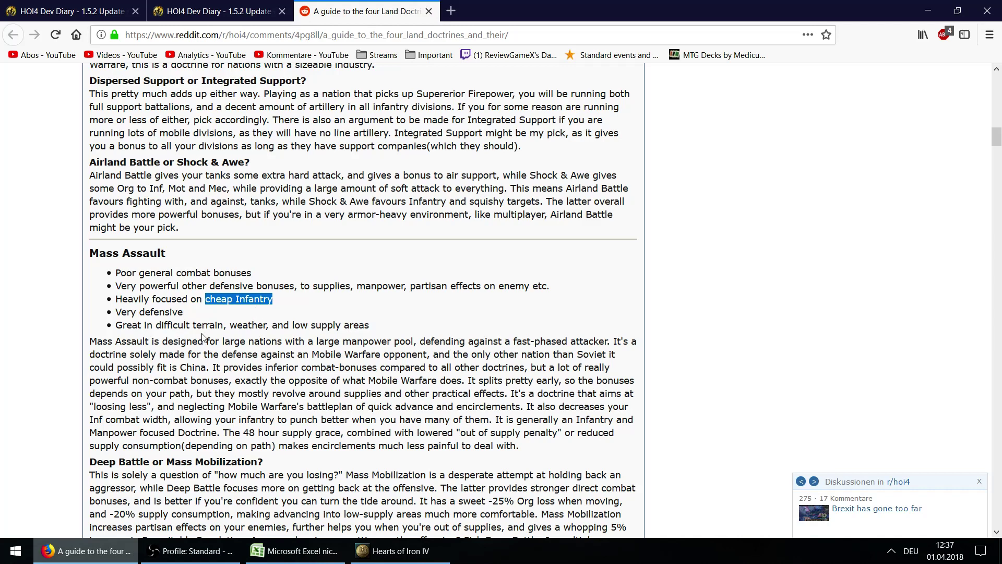
# Step: Switch to the Excel sheet and check Mass Assault's Combat width Inf, Supply consumption and Supply Grace values again
pyautogui.hotkey('alt', 'Tab')
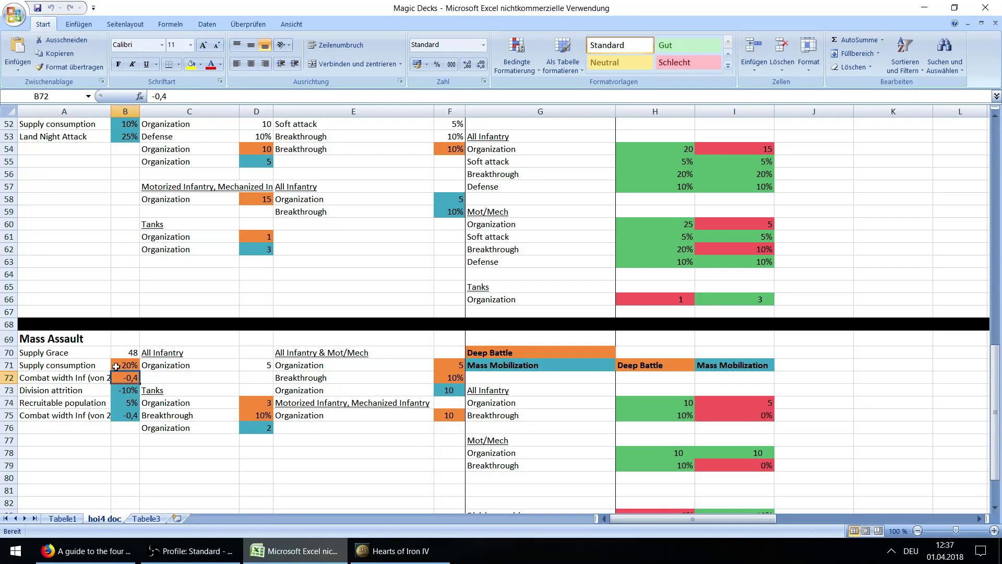
pyautogui.click(123, 441)
pyautogui.click(123, 378)
pyautogui.click(122, 369)
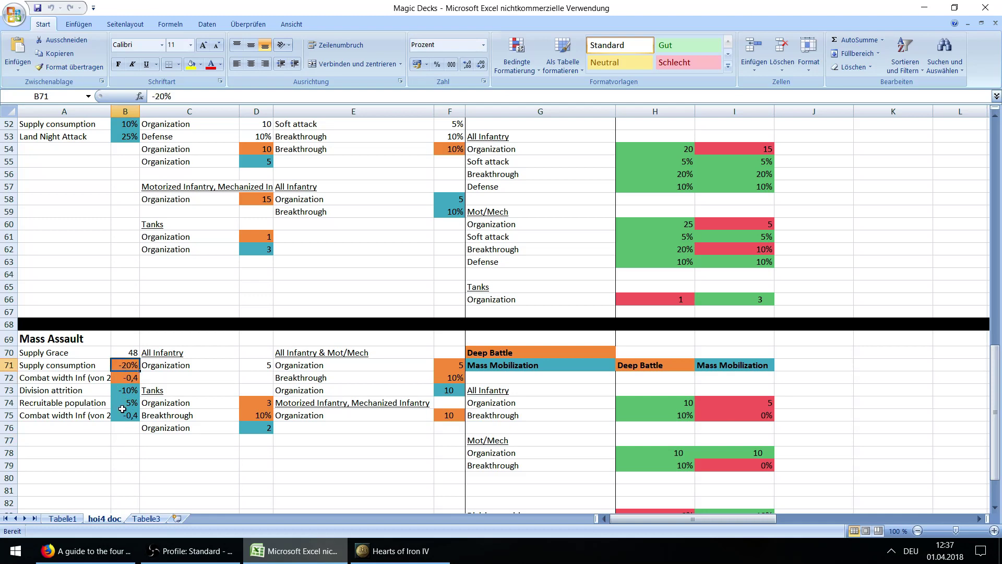
pyautogui.click(126, 355)
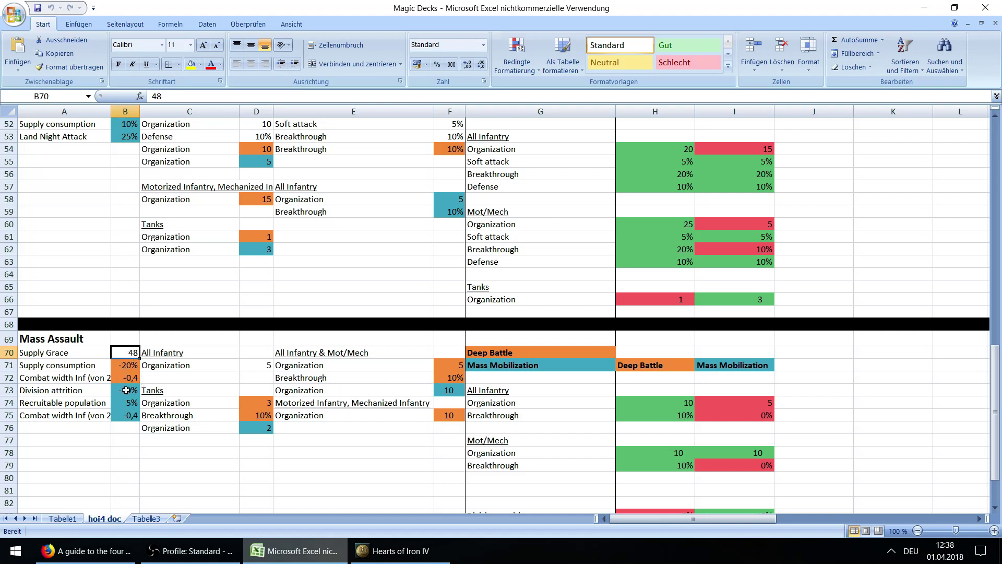
# Step: Go back to the Reddit guide and highlight "cheap" and the "Very defensive" point under Mass Assault
pyautogui.click(86, 550)
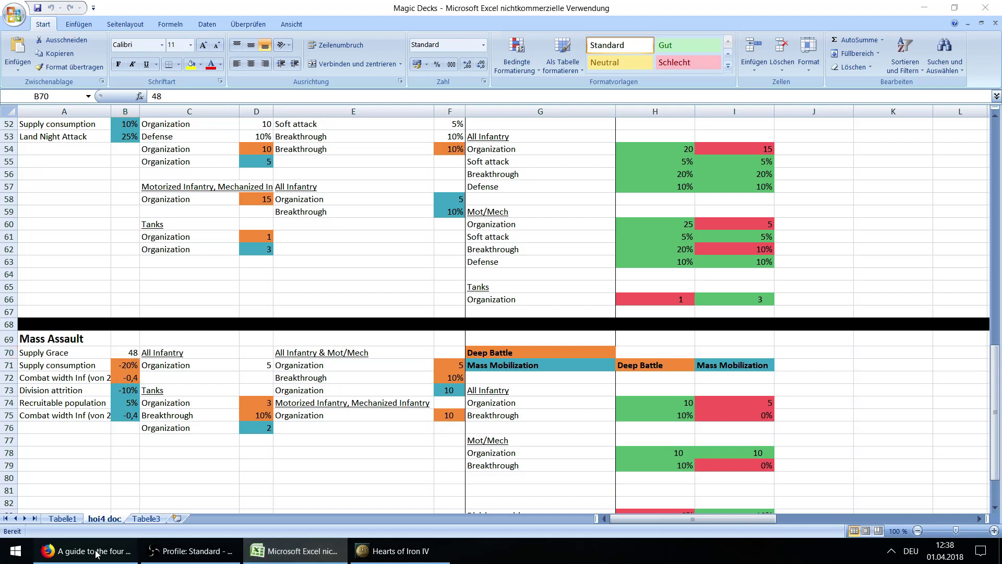
pyautogui.doubleClick(220, 299)
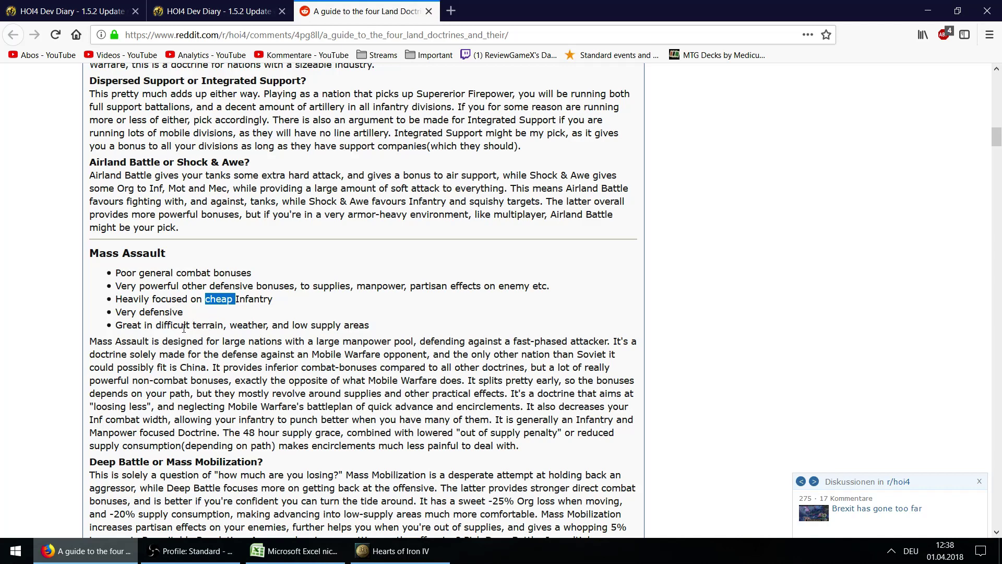
pyautogui.moveTo(189, 314); pyautogui.dragTo(118, 312)
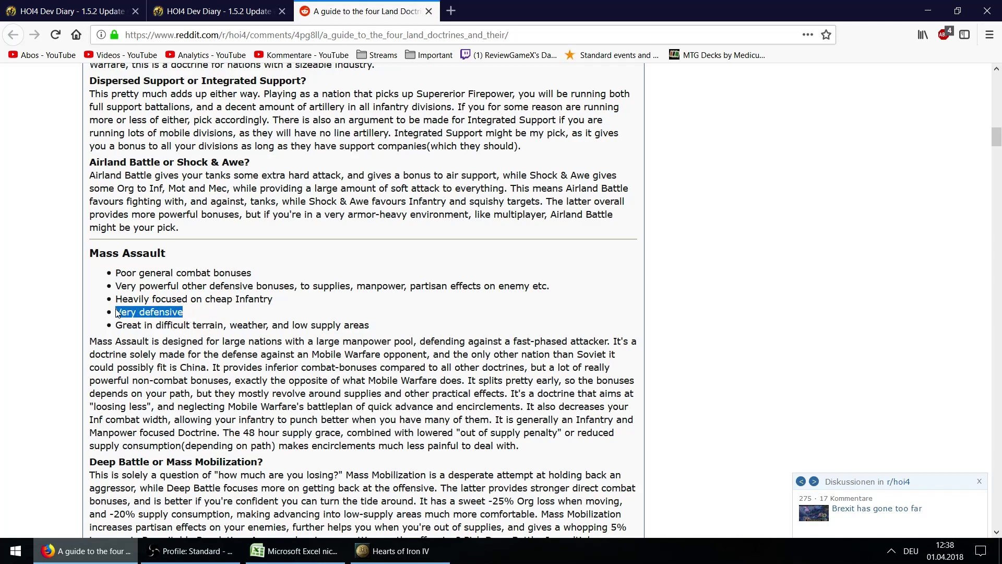
# Step: Switch to the Excel sheet and check the Breakthrough rows for All Infantry and Mot/Mech, plus Supply Grace, under Mass Assault
pyautogui.hotkey('alt', 'Tab')
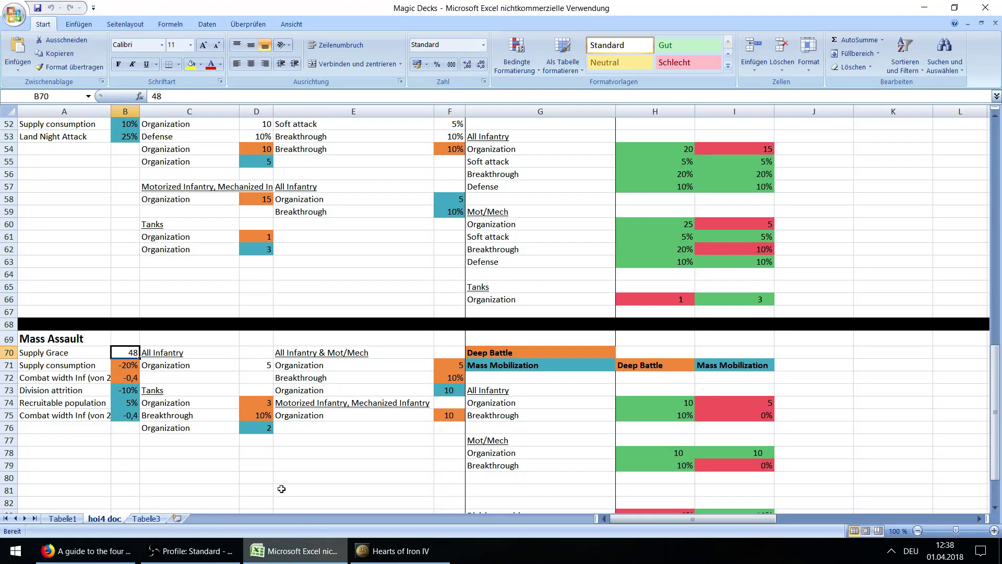
pyautogui.click(483, 417)
pyautogui.click(475, 468)
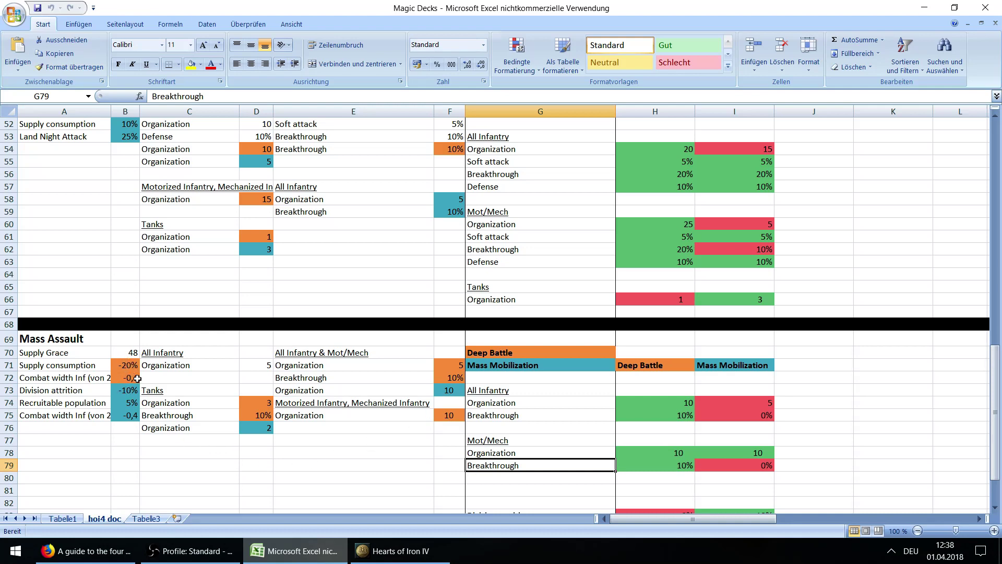
pyautogui.click(129, 353)
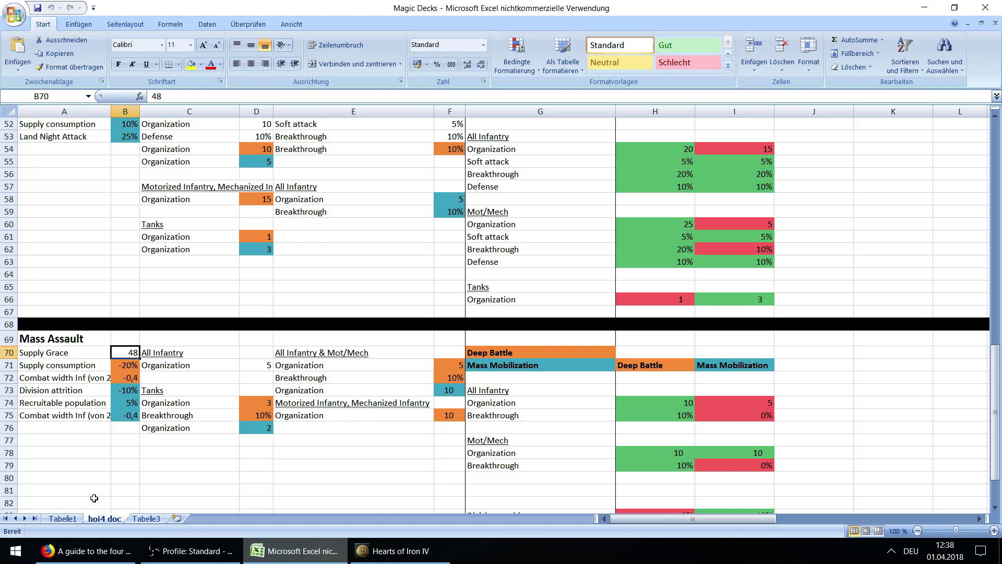
# Step: Return to the Reddit guide and read the Mass Assault point on difficult terrain, highlighting "weather, and low supply areas"
pyautogui.hotkey('alt', 'Tab')
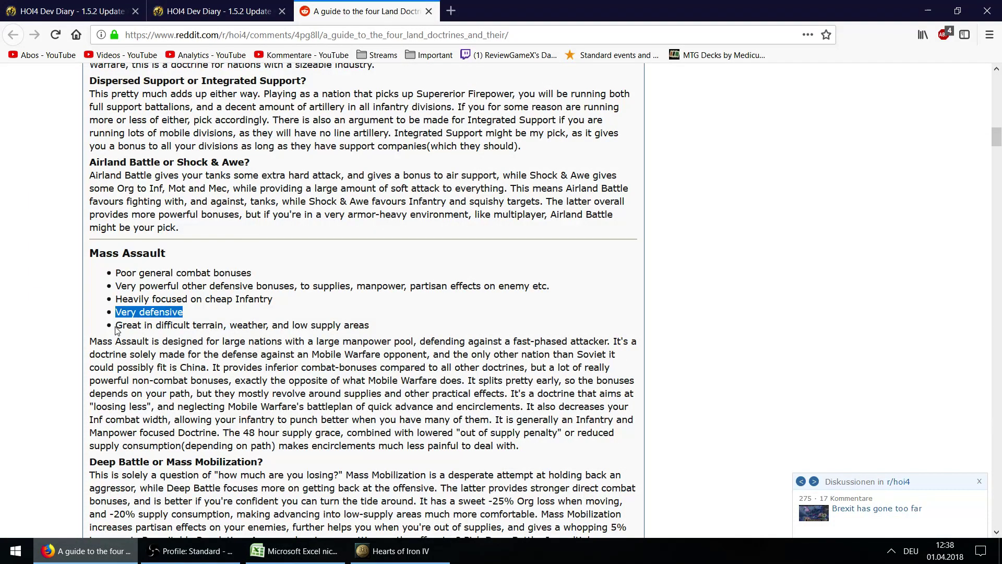
pyautogui.moveTo(225, 333); pyautogui.dragTo(372, 337)
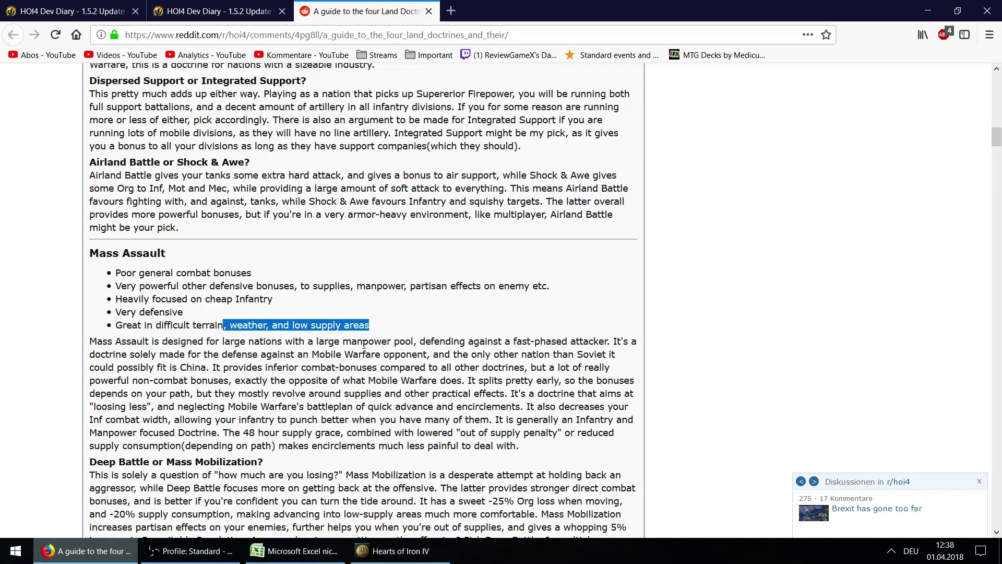
pyautogui.click(156, 393)
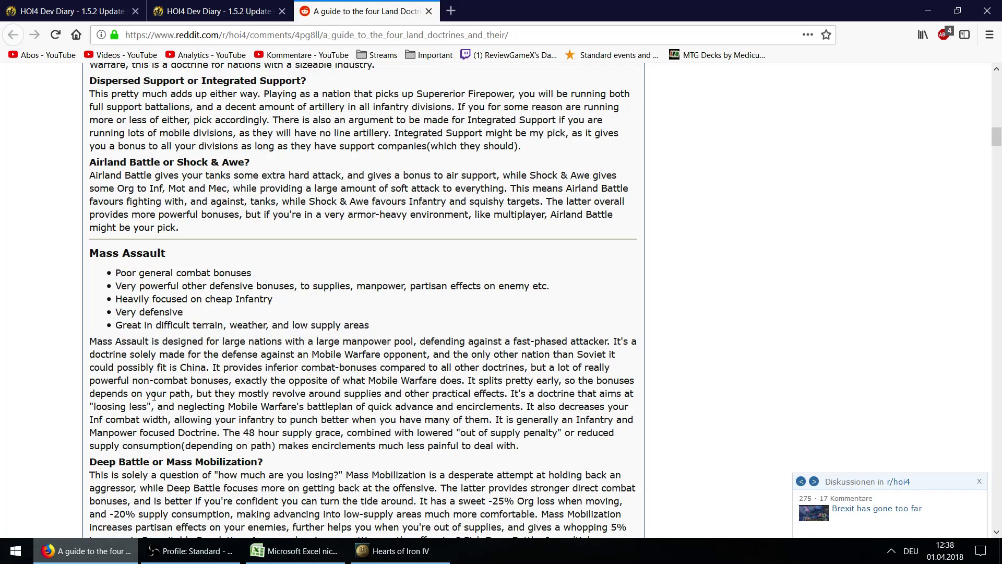
# Step: Skim the guide's doctrine sections and highlight the Mass Assault heading
pyautogui.scroll(-8, 154, 397)
pyautogui.scroll(5, 172, 438)
pyautogui.scroll(14, 176, 439)
pyautogui.scroll(4, 193, 416)
pyautogui.scroll(-18, 172, 376)
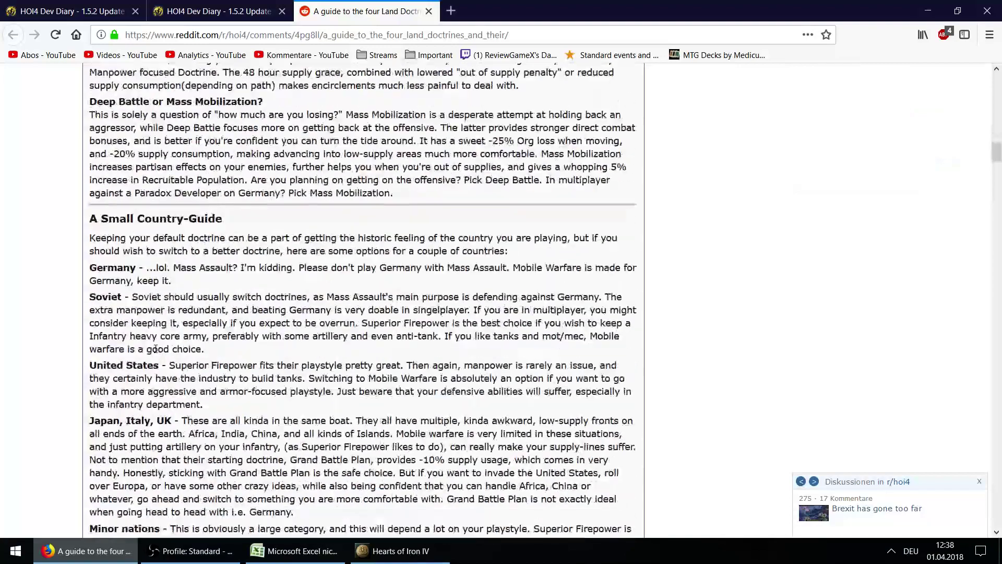
pyautogui.scroll(7, 98, 215)
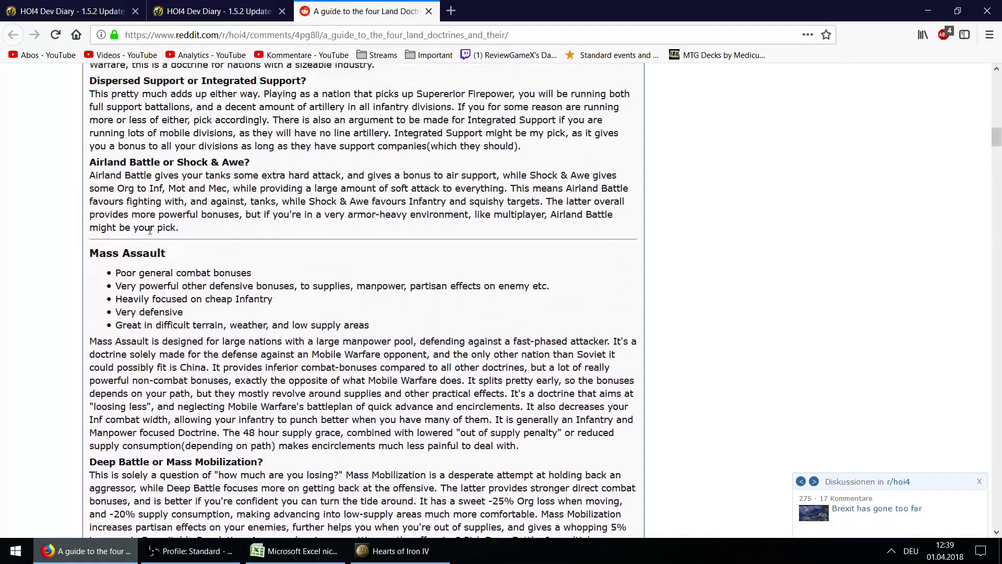
pyautogui.moveTo(91, 253); pyautogui.dragTo(176, 255)
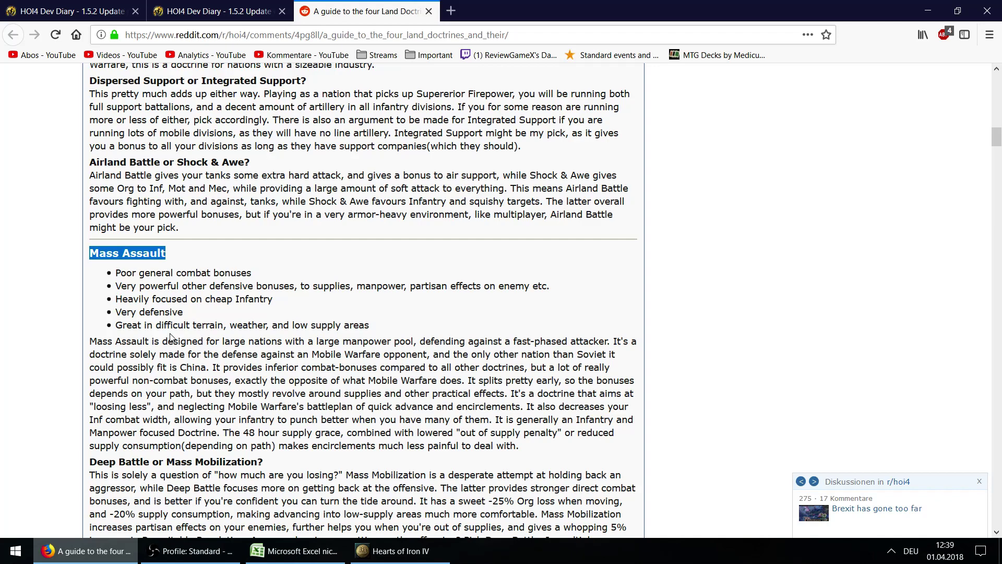
# Step: Find the guide's "A Small Country-Guide" section and highlight the doctrine advice for Germany
pyautogui.scroll(-5, 171, 355)
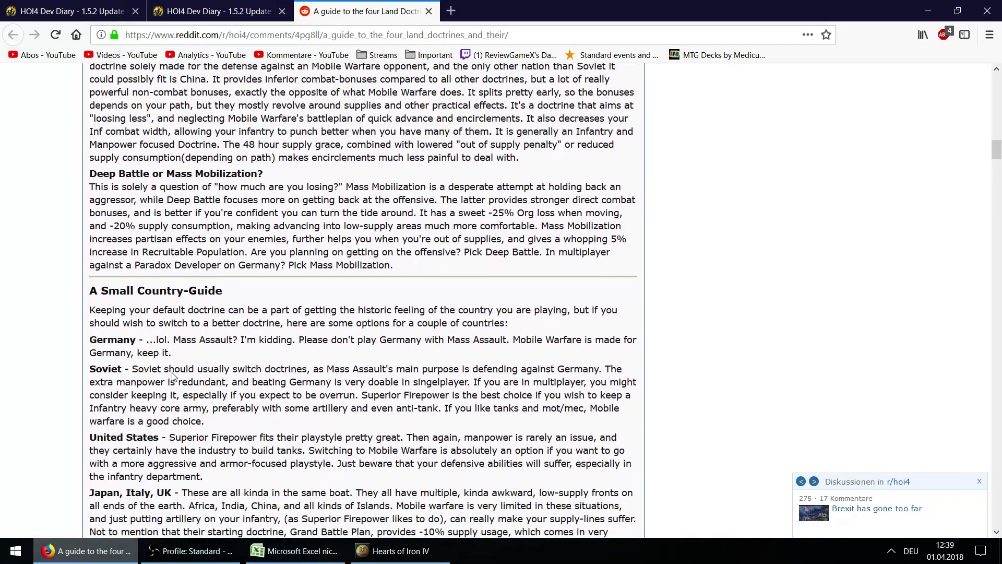
pyautogui.scroll(5, 158, 363)
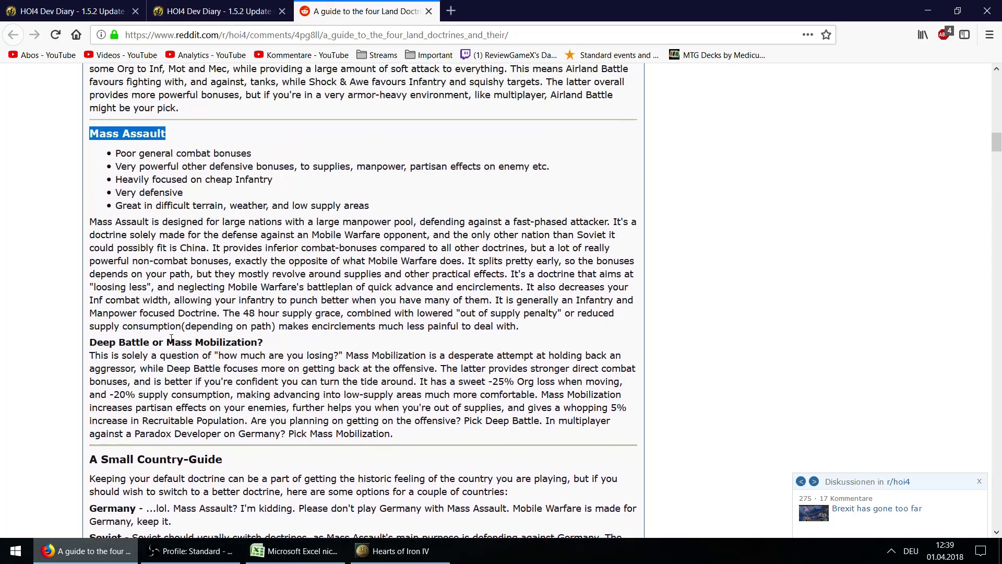
pyautogui.scroll(-7, 175, 404)
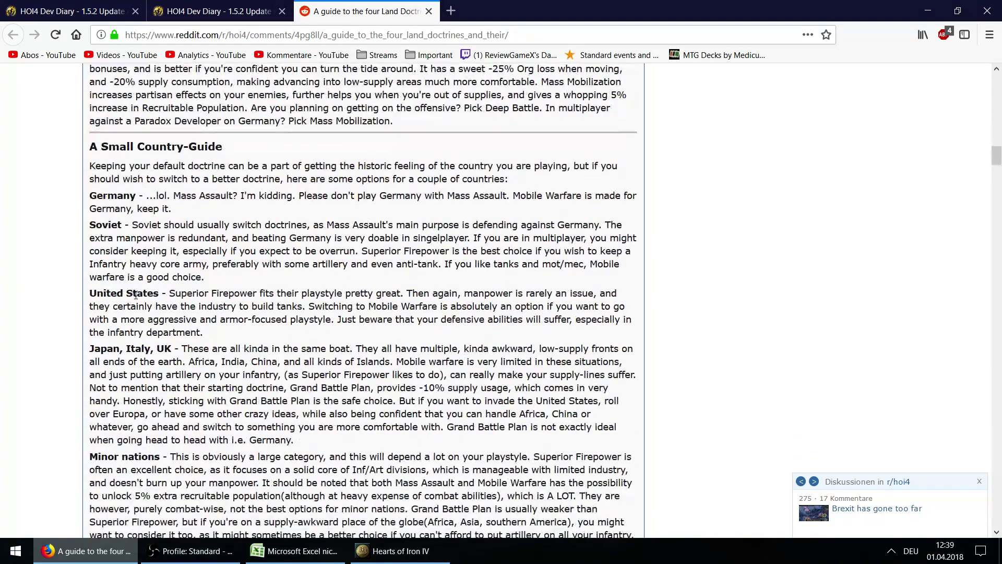
pyautogui.scroll(1, 134, 320)
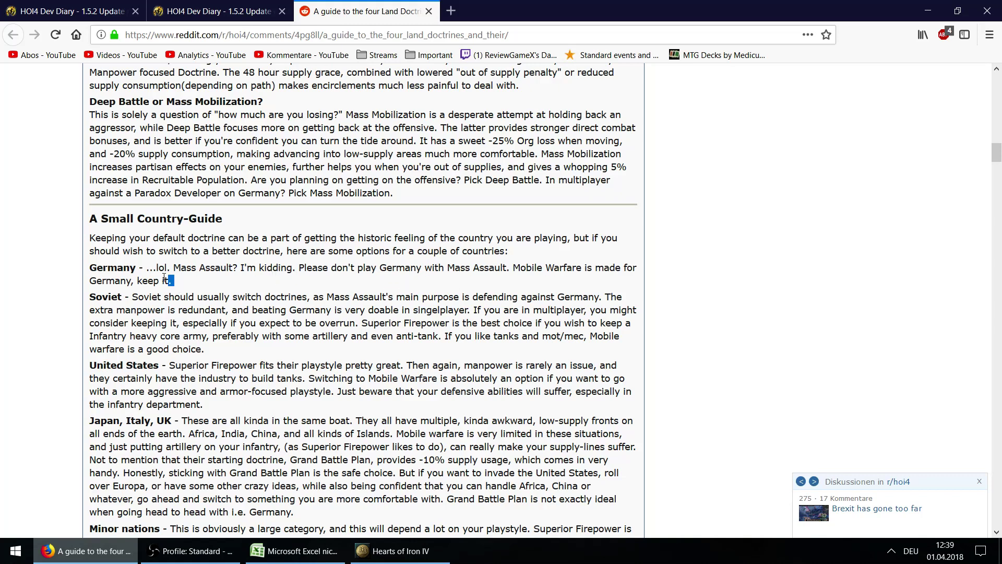
pyautogui.moveTo(174, 282); pyautogui.dragTo(147, 268)
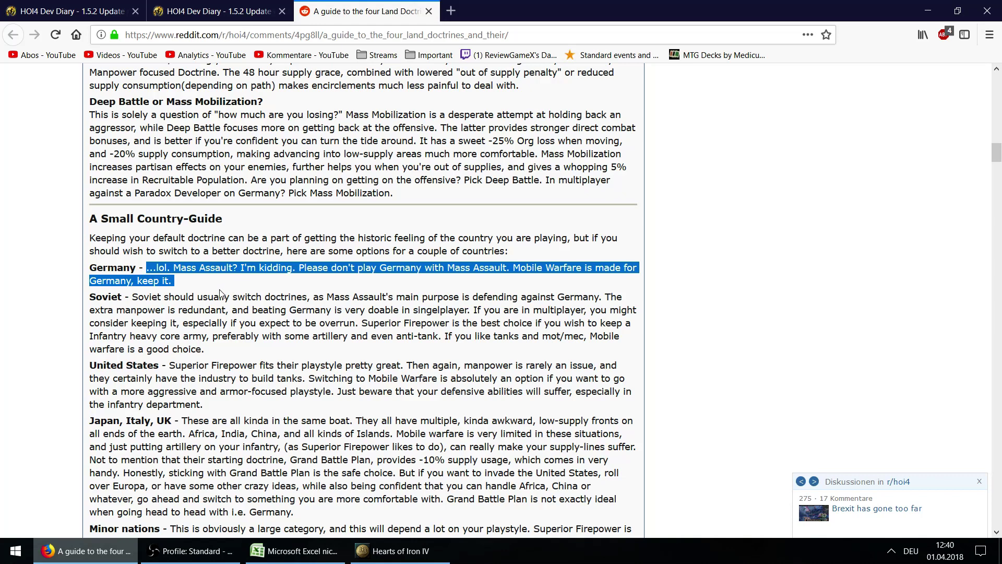
# Step: Switch to the Excel sheet and compare the Mobile Warfare and Superior Firepower sections by selecting their headings
pyautogui.click(295, 551)
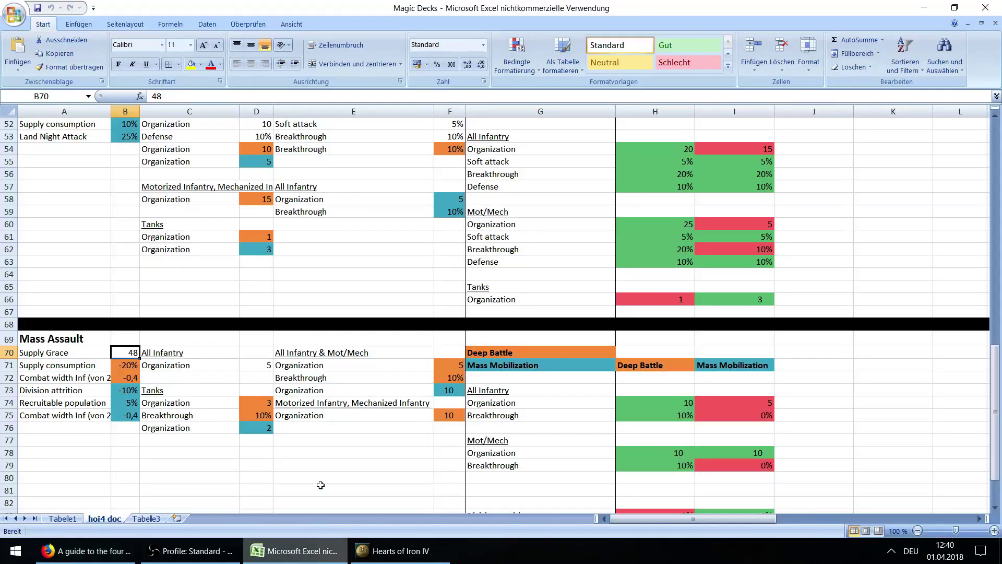
pyautogui.scroll(17, 294, 387)
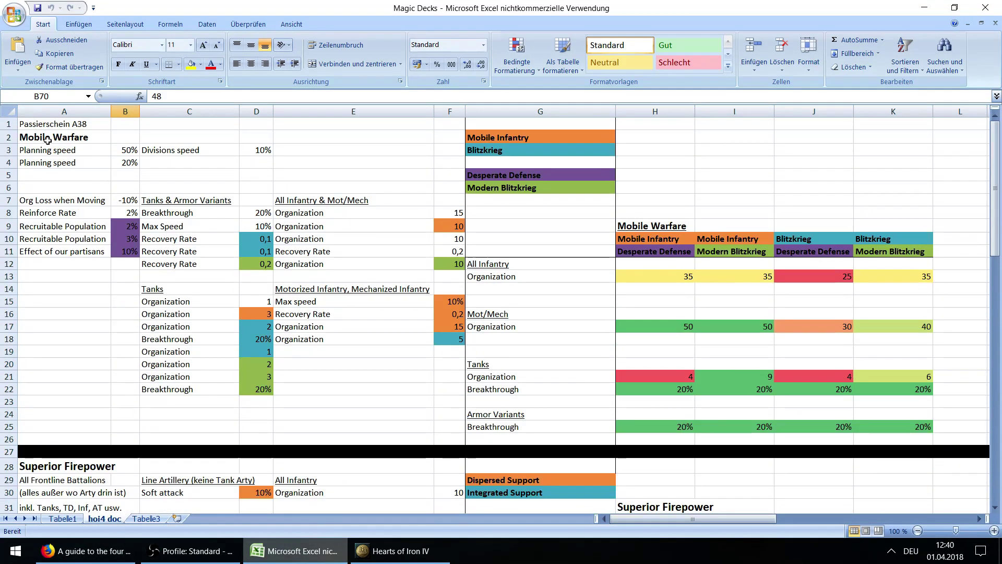
pyautogui.click(48, 139)
pyautogui.scroll(-1, 63, 313)
pyautogui.click(72, 433)
pyautogui.scroll(1, 106, 449)
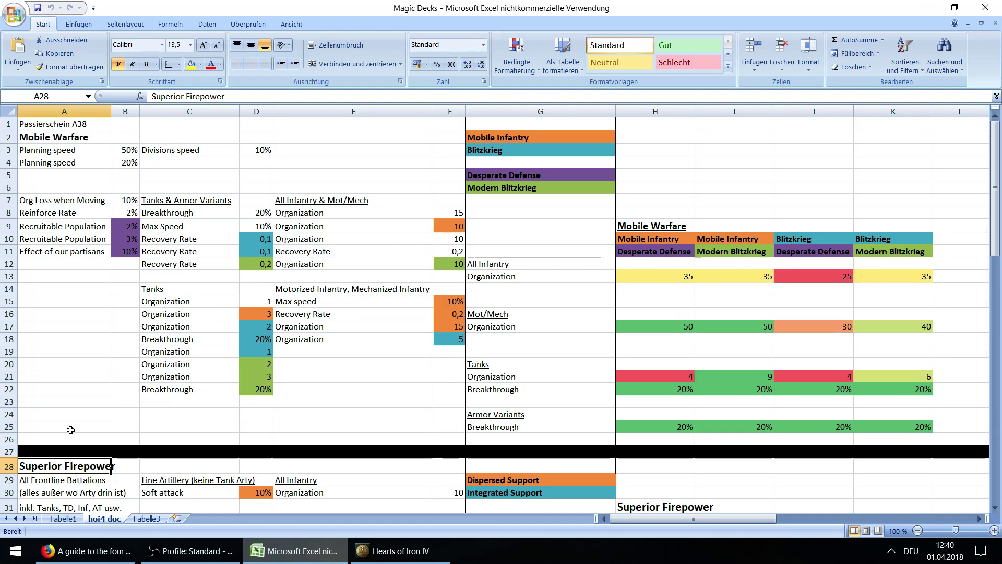
pyautogui.click(63, 138)
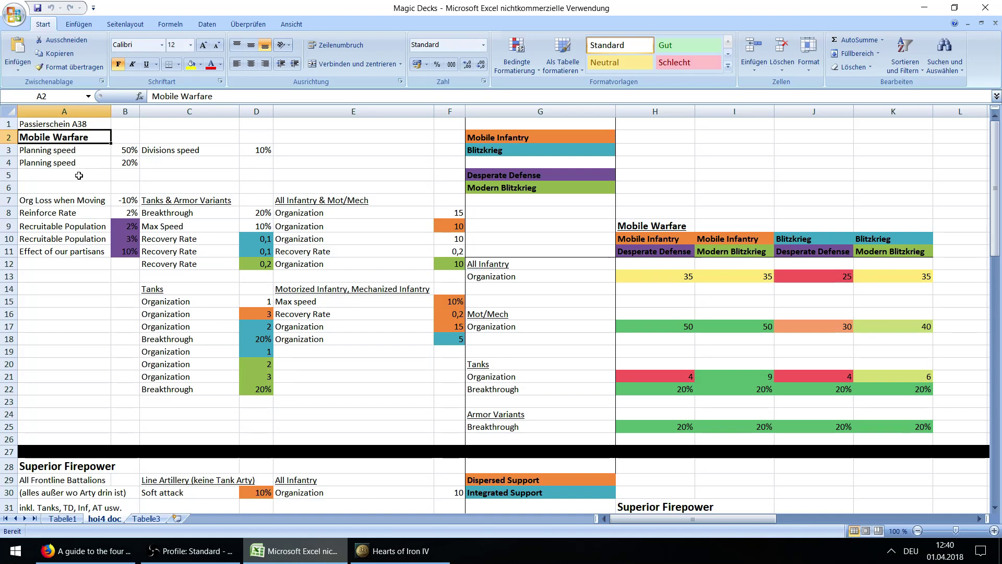
# Step: Return to the Reddit guide and highlight the doctrine advice for Germany again
pyautogui.hotkey('alt', 'Tab')
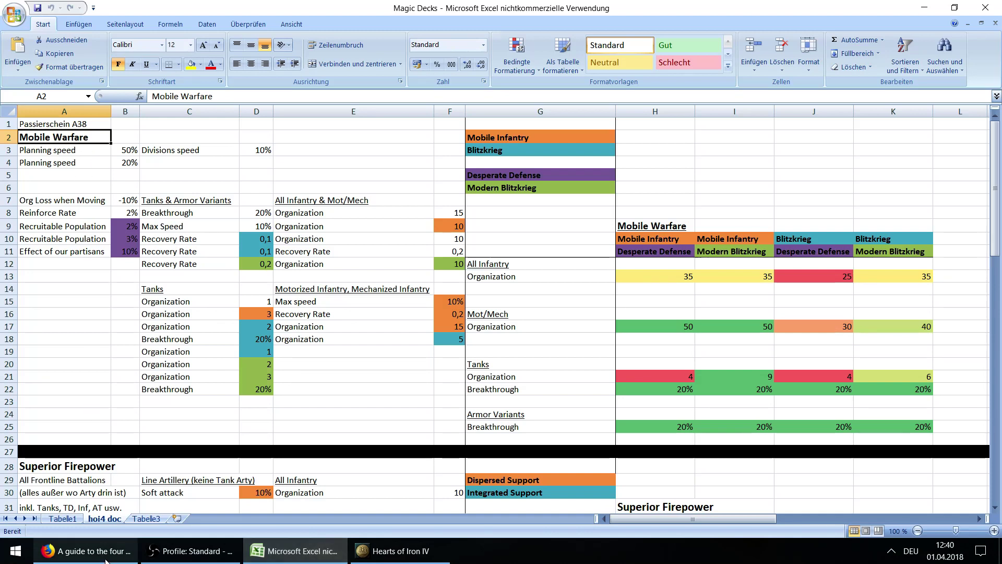
pyautogui.click(156, 290)
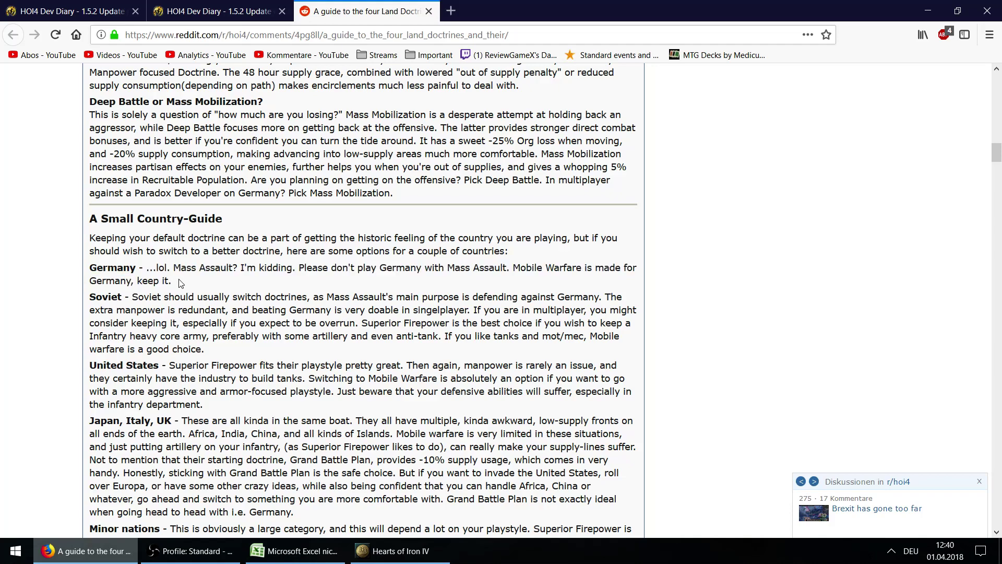
pyautogui.moveTo(153, 267); pyautogui.dragTo(178, 286)
# Step: Go back to the Excel sheet and review the Mass Assault section, selecting its Supply Grace value and heading
pyautogui.hotkey('alt', 'Tab')
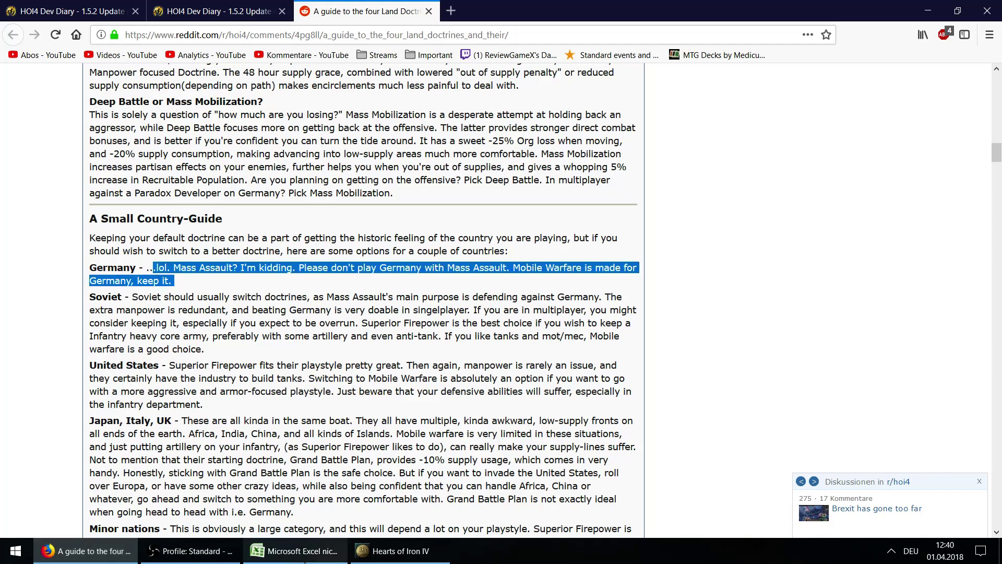
pyautogui.scroll(-10, 190, 453)
pyautogui.scroll(-12, 184, 445)
pyautogui.scroll(6, 183, 446)
pyautogui.click(125, 354)
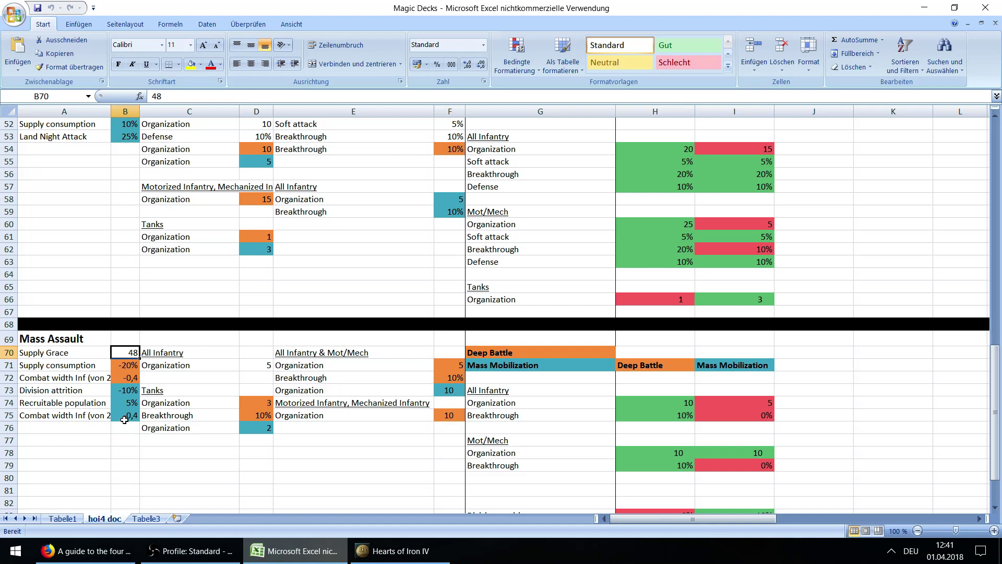
pyautogui.click(90, 336)
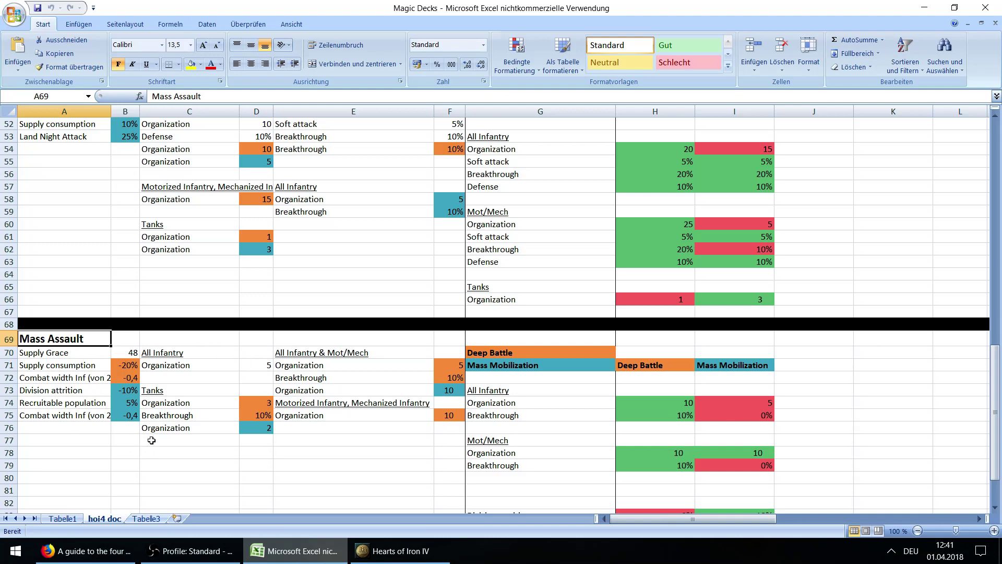
# Step: Review the Mobile Warfare and Superior Firepower sections in the sheet, selecting each heading and ending on Mobile Warfare
pyautogui.scroll(10, 175, 462)
pyautogui.scroll(7, 190, 463)
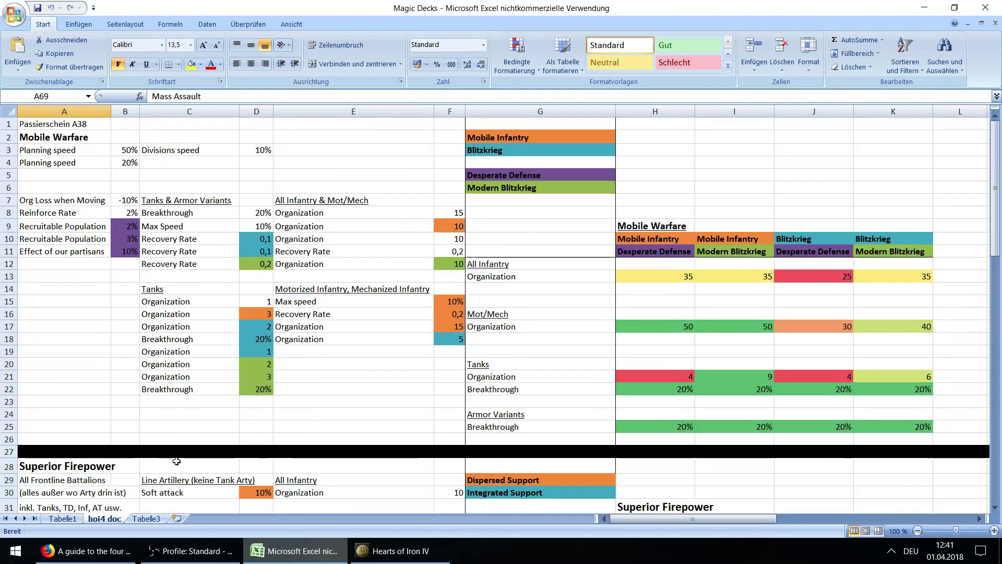
pyautogui.click(88, 138)
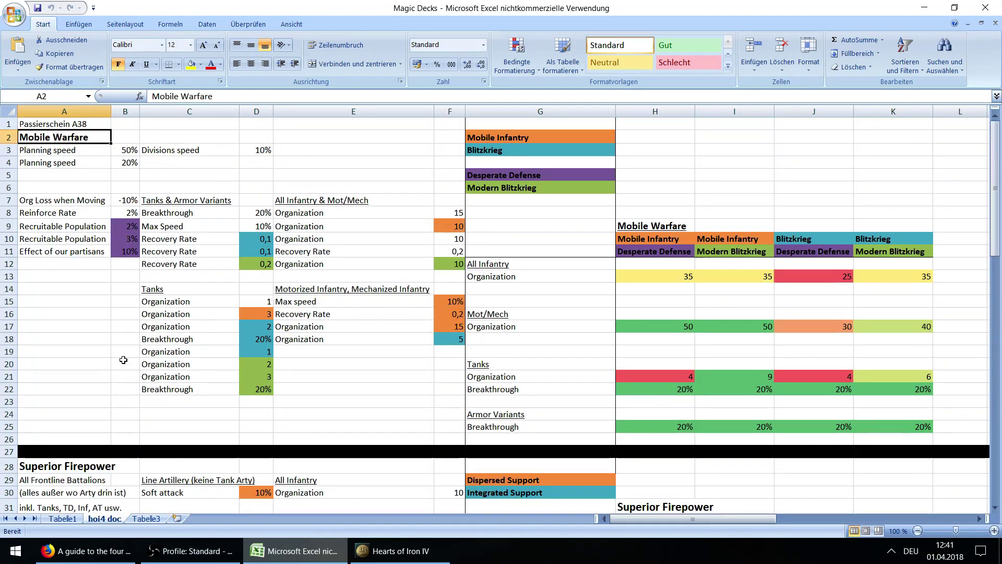
pyautogui.scroll(-4, 124, 360)
pyautogui.click(97, 313)
pyautogui.scroll(1, 122, 386)
pyautogui.scroll(3, 122, 386)
pyautogui.click(78, 137)
pyautogui.click(86, 466)
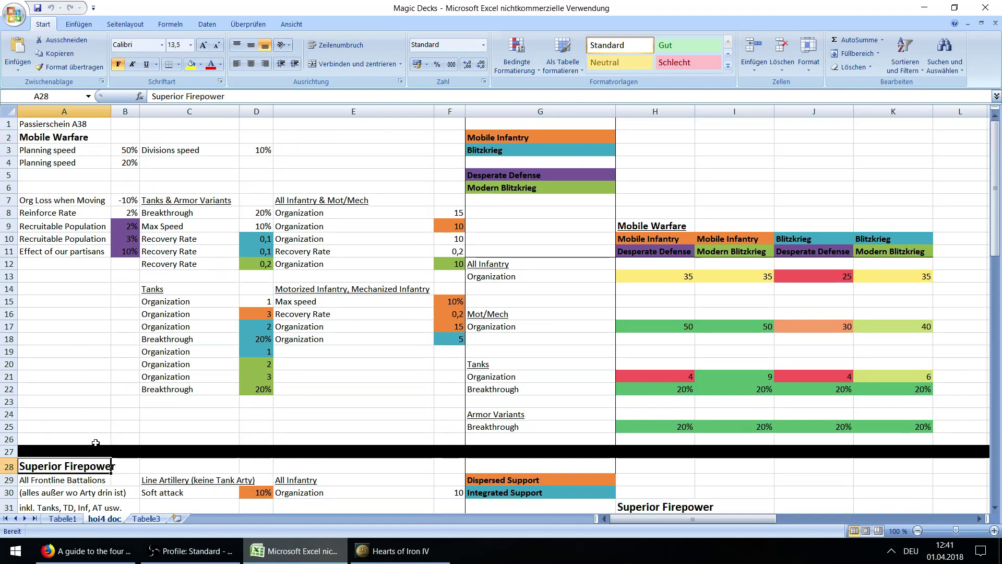
pyautogui.click(103, 136)
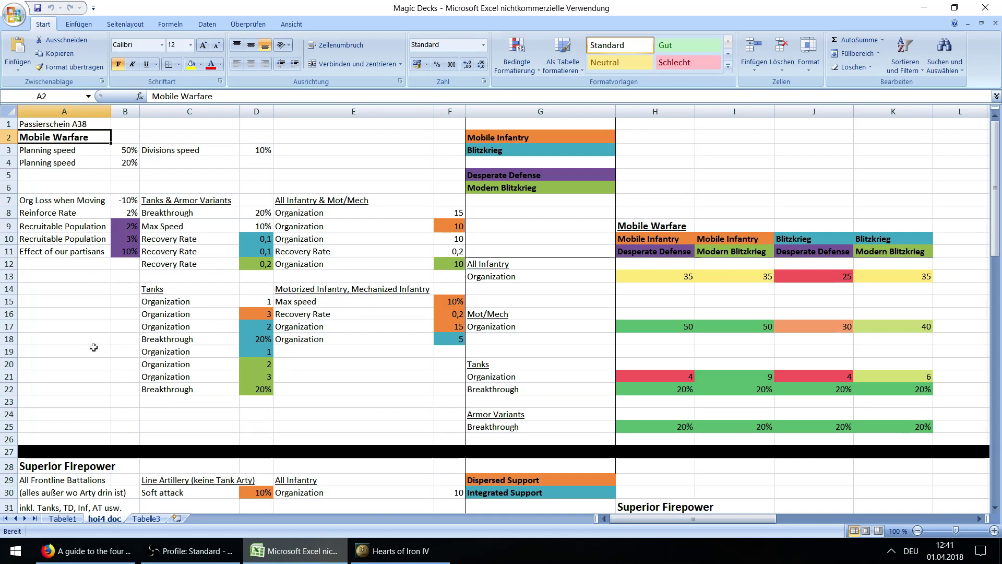
# Step: Switch to Hearts of Iron IV and examine the western Soviet border area on the map, selecting the Mozyr state
pyautogui.click(393, 551)
pyautogui.click(981, 77)
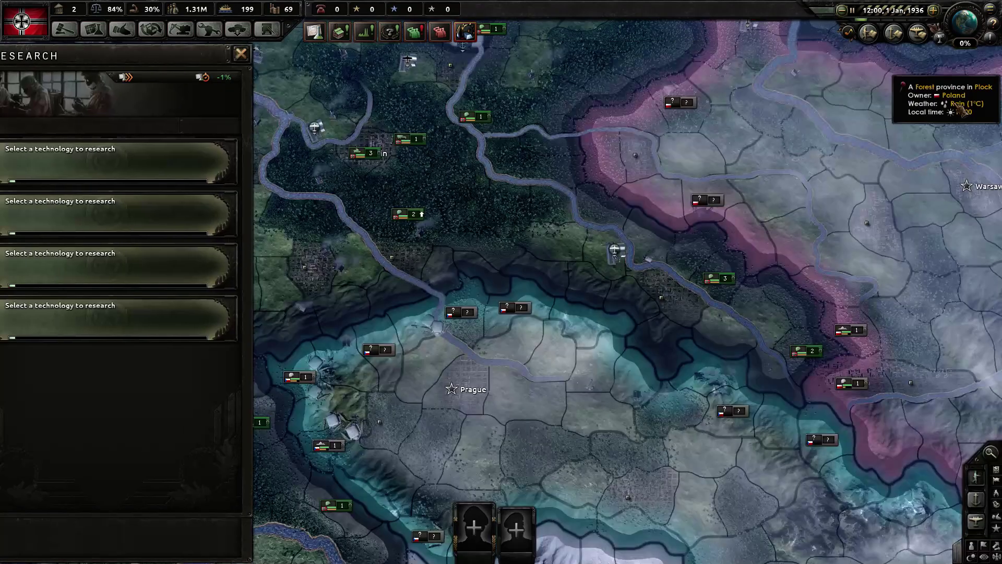
pyautogui.scroll(5, 556, 255)
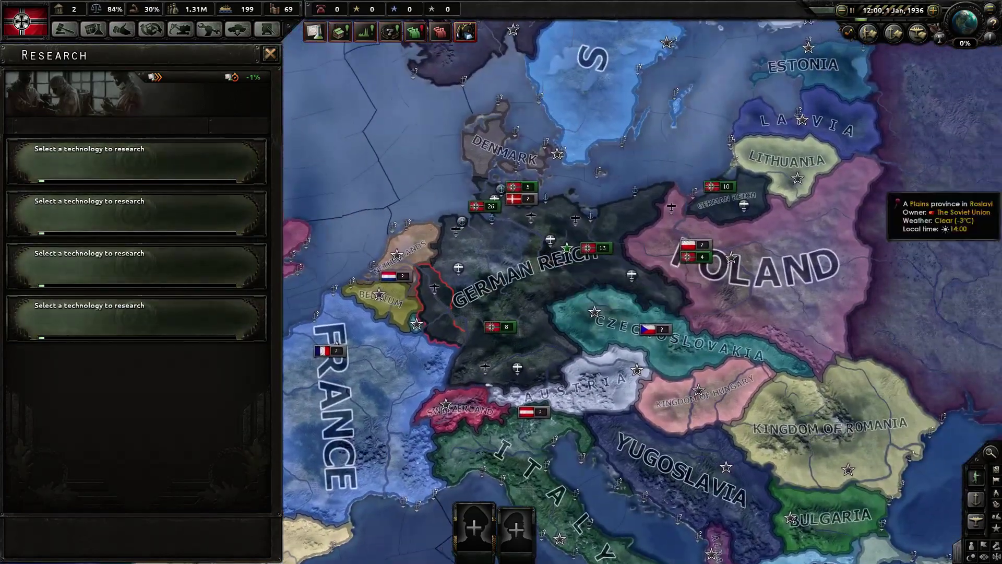
pyautogui.moveTo(637, 270); pyautogui.dragTo(537, 302)
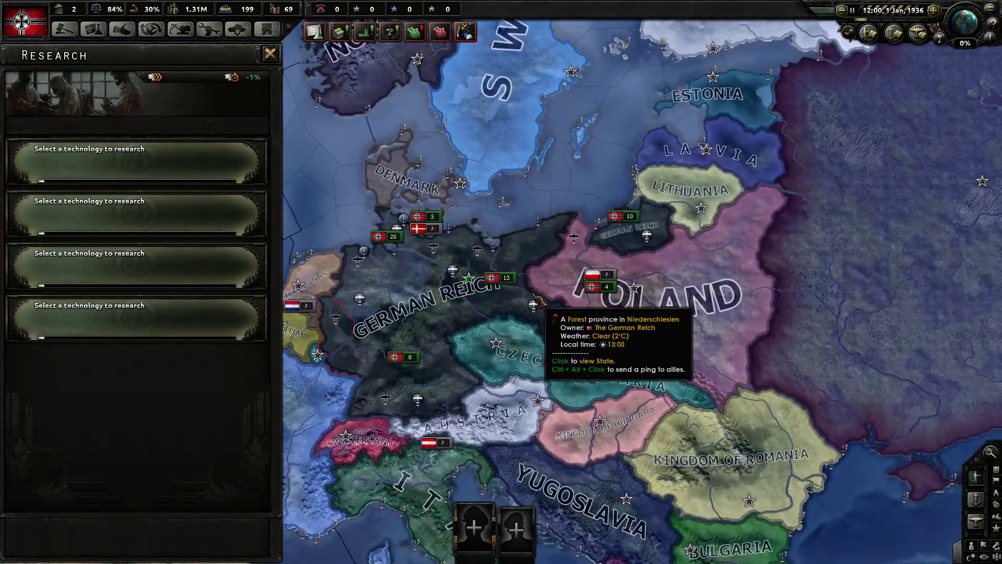
pyautogui.click(843, 296)
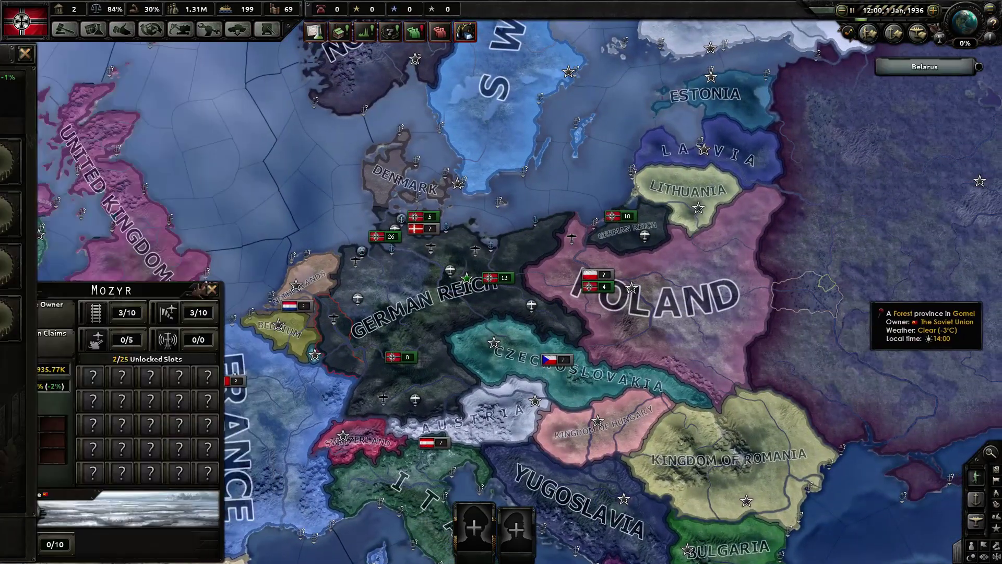
pyautogui.scroll(4, 685, 282)
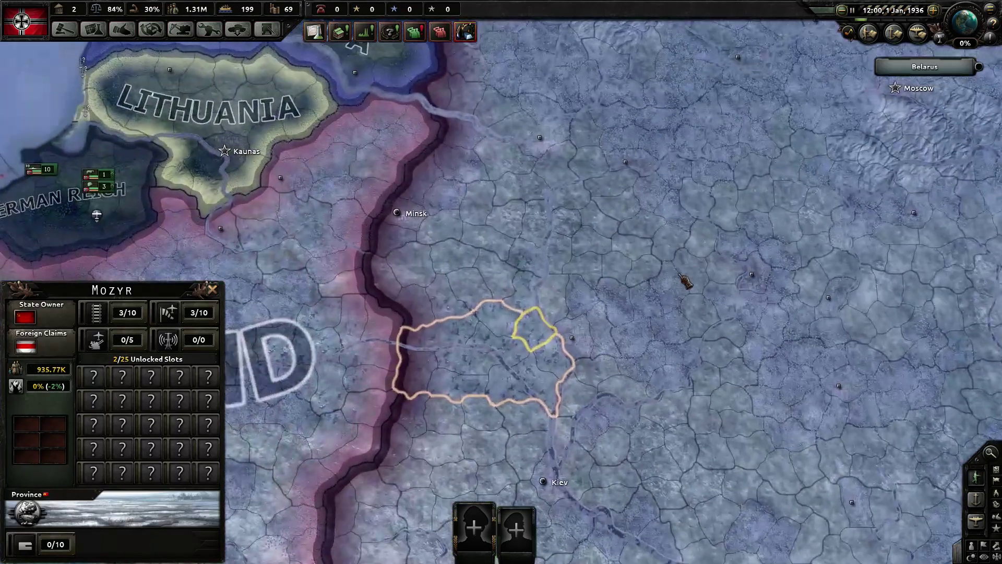
pyautogui.scroll(2, 674, 287)
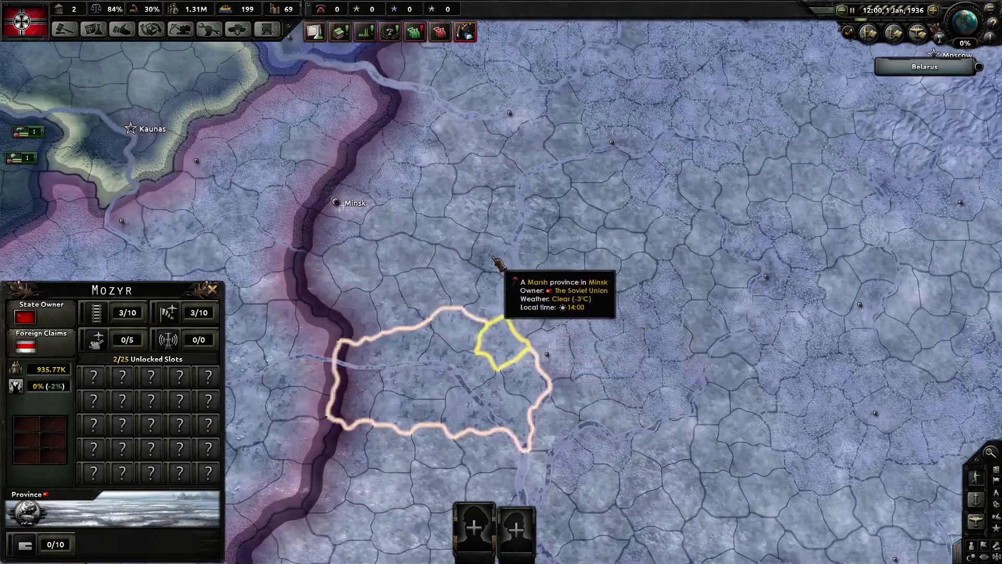
# Step: Inspect the Minsk and Bobruysk states and the terrain of the provinces around them
pyautogui.click(495, 259)
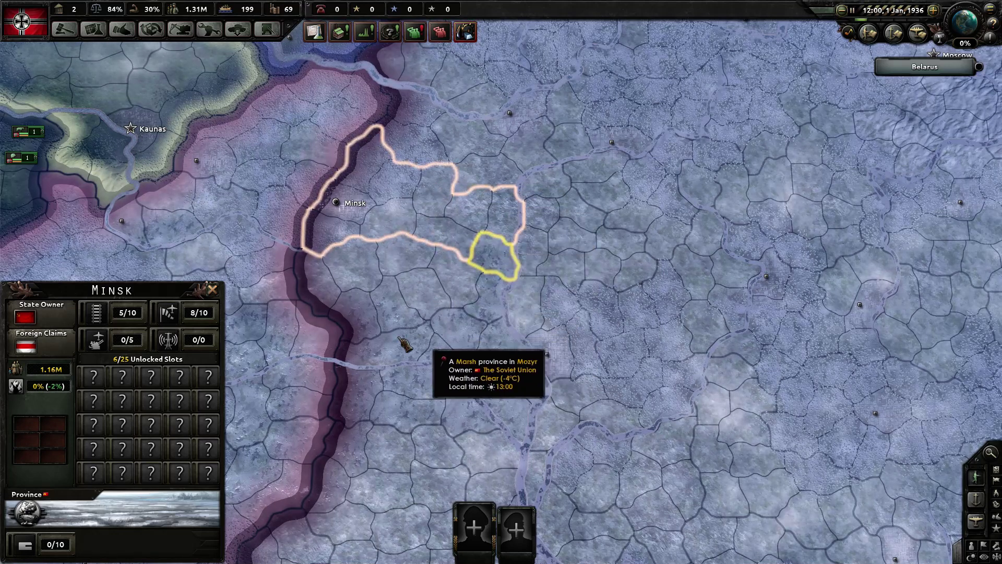
pyautogui.click(423, 257)
pyautogui.scroll(3, 423, 255)
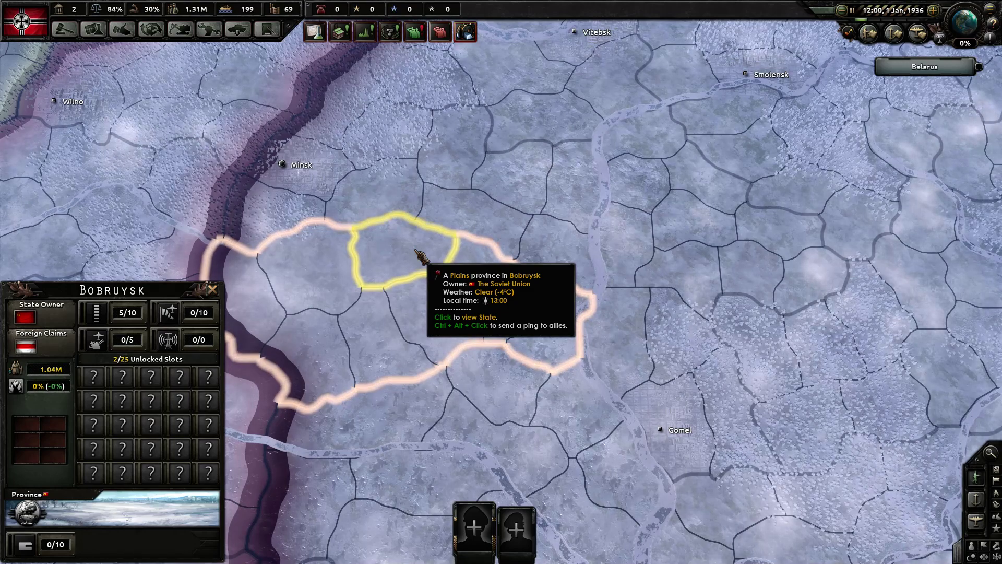
pyautogui.scroll(-4, 420, 256)
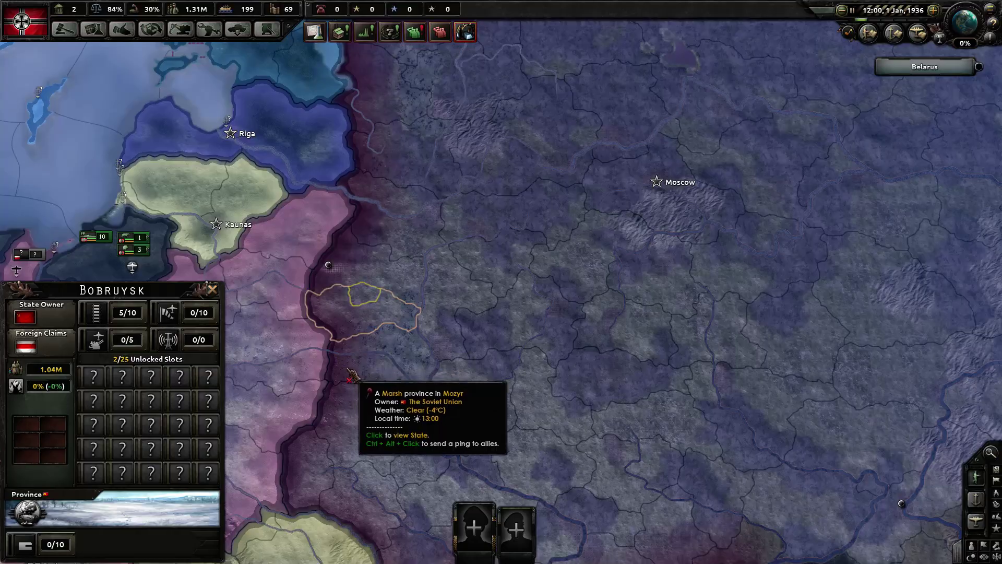
# Step: Switch to the Reddit guide and reread the Germany entry, highlighting its Mobile Warfare recommendation
pyautogui.hotkey('alt', 'Tab')
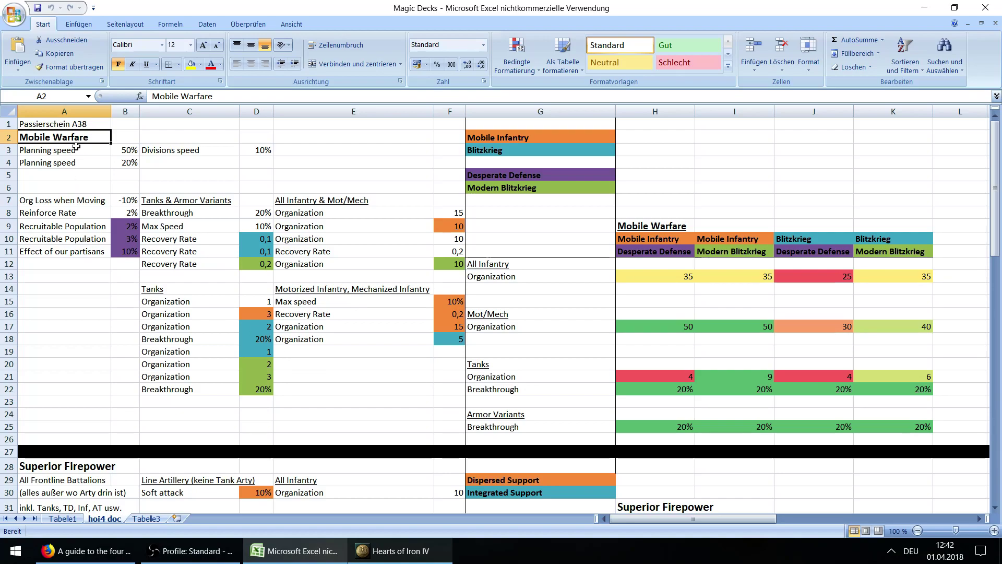
pyautogui.click(96, 551)
pyautogui.moveTo(196, 296); pyautogui.dragTo(143, 267)
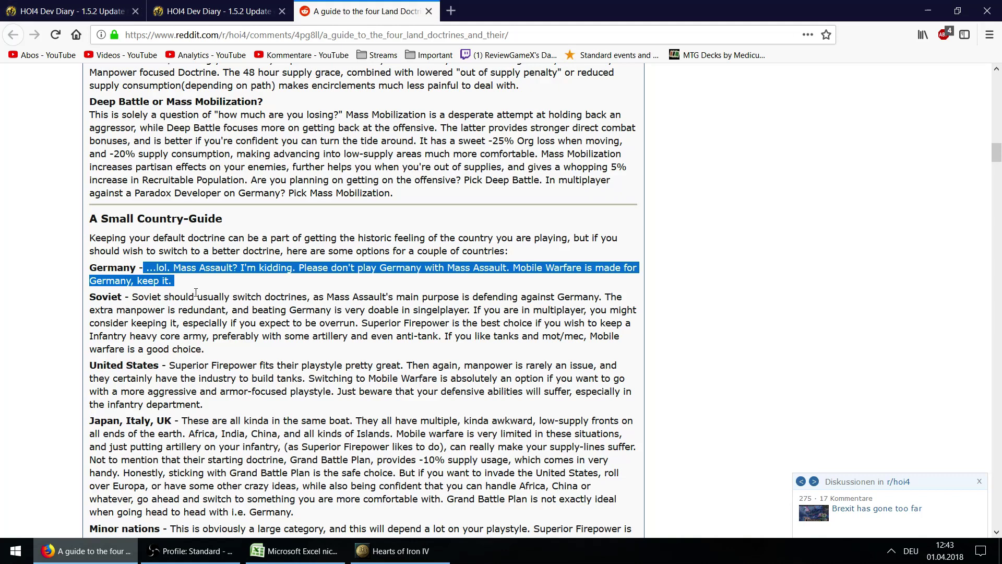
pyautogui.moveTo(184, 285); pyautogui.dragTo(149, 268)
# Step: Switch to Hearts of Iron IV and briefly view the German Reich's political overview before closing it
pyautogui.hotkey('alt', 'Tab')
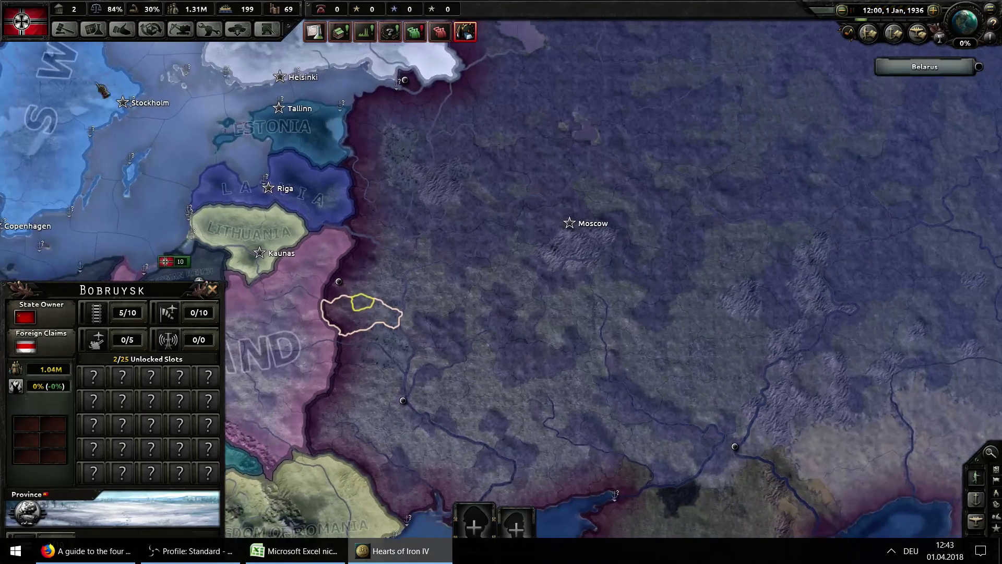
pyautogui.click(24, 21)
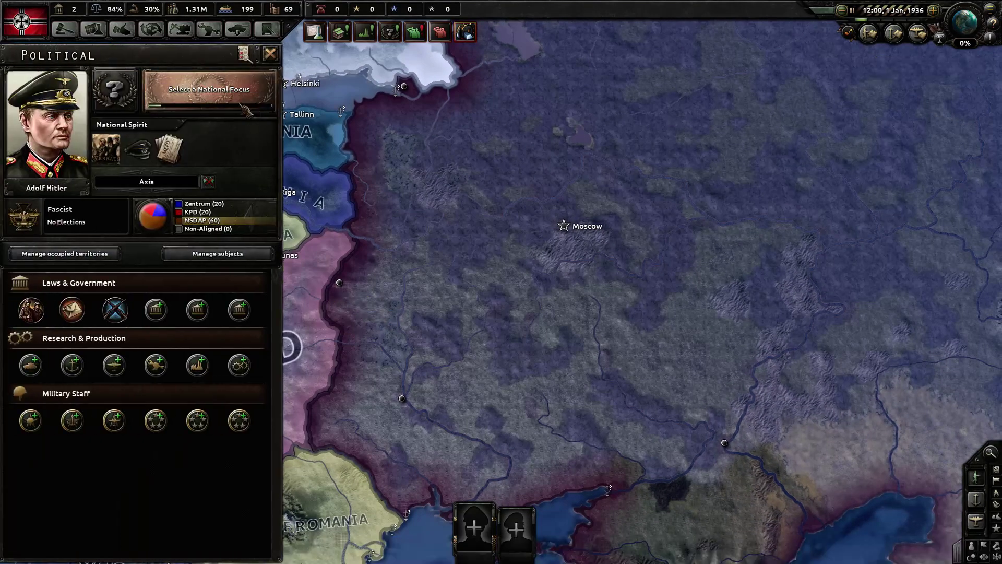
pyautogui.click(271, 54)
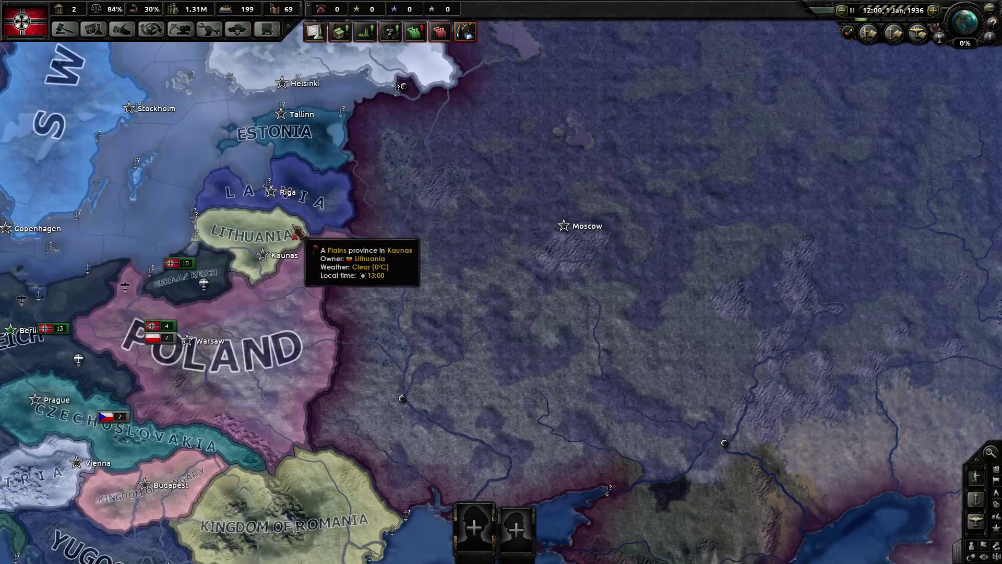
pyautogui.hotkey('alt', 'Tab')
pyautogui.hotkey('alt', 'Tab')
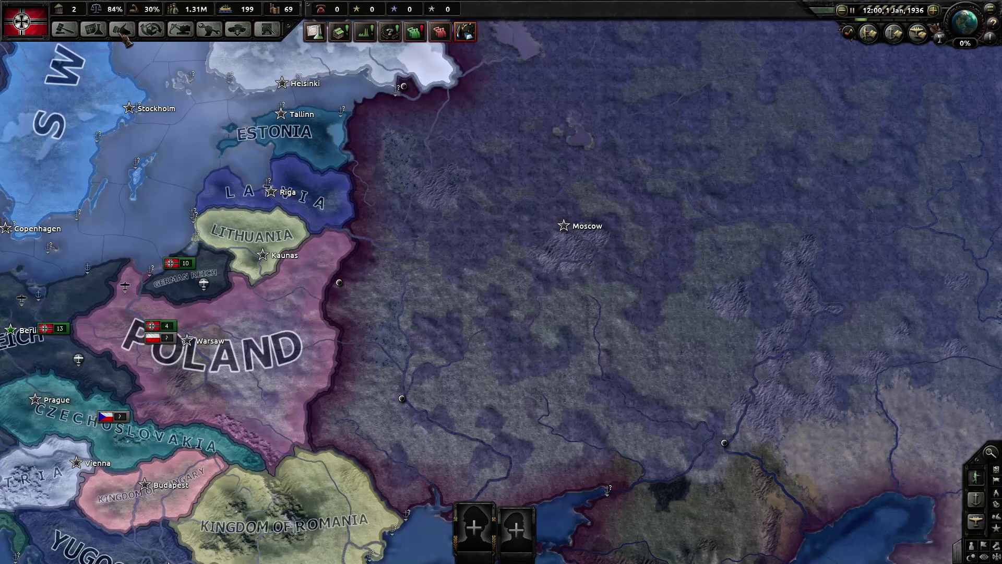
# Step: Open the research overview, examine the branches of the four land doctrine trees, and return to the map
pyautogui.click(101, 31)
pyautogui.click(102, 31)
pyautogui.click(102, 31)
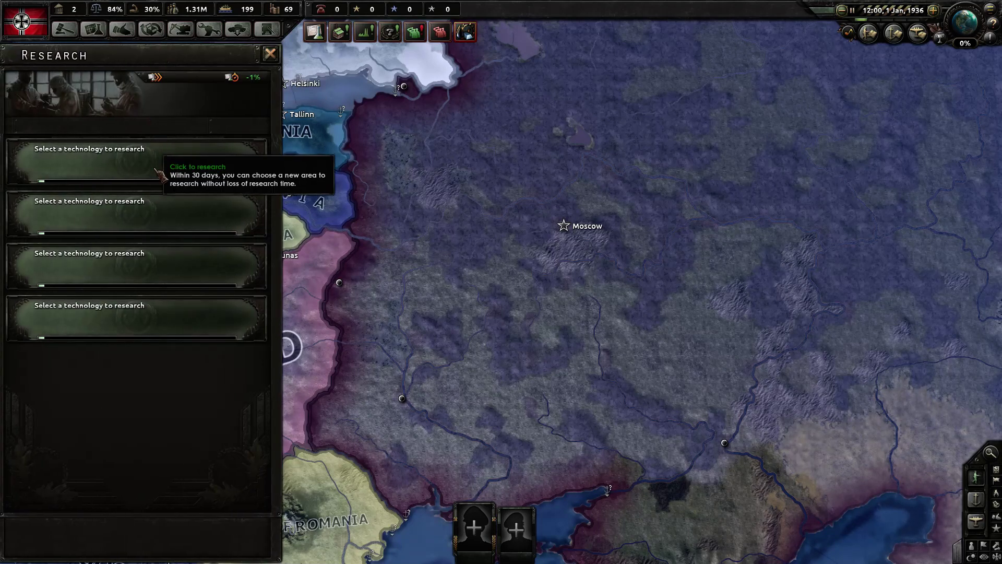
pyautogui.click(256, 164)
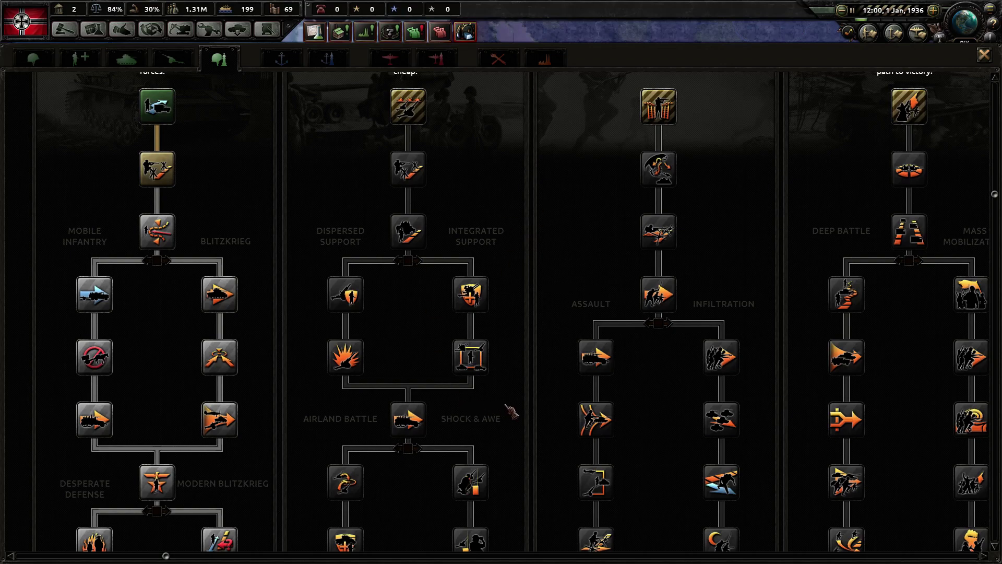
pyautogui.scroll(-3, 496, 412)
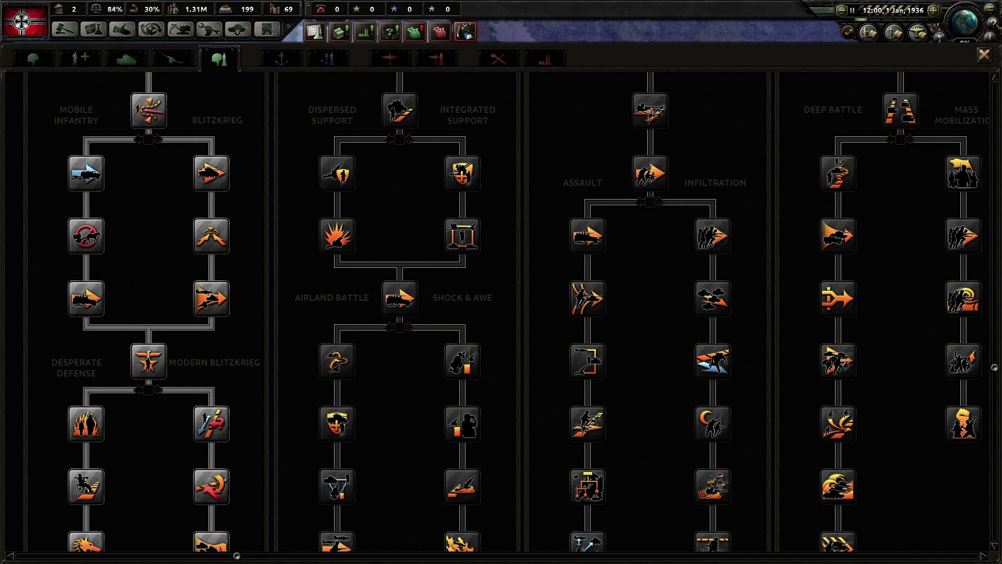
pyautogui.click(984, 55)
pyautogui.click(265, 50)
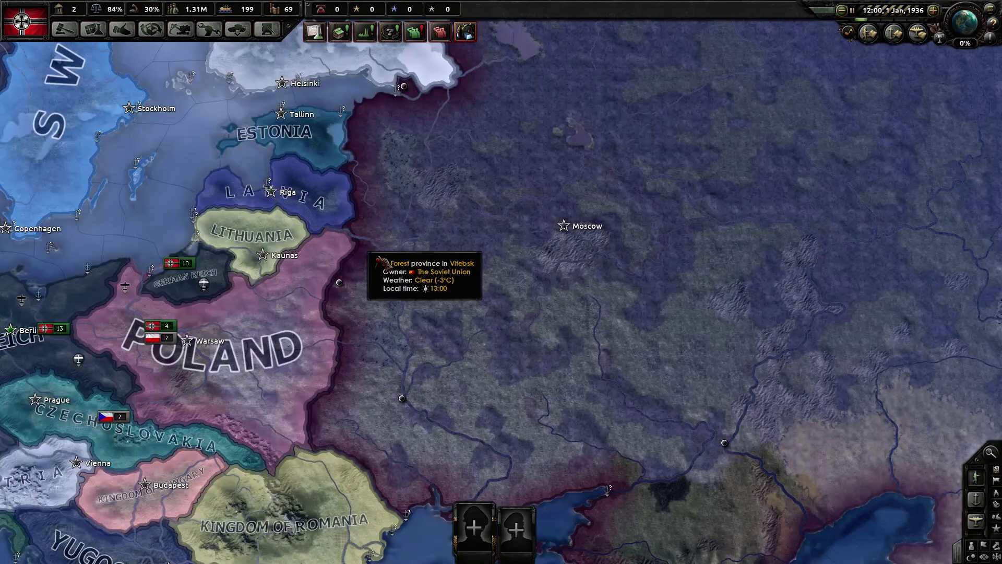
pyautogui.press('Left')
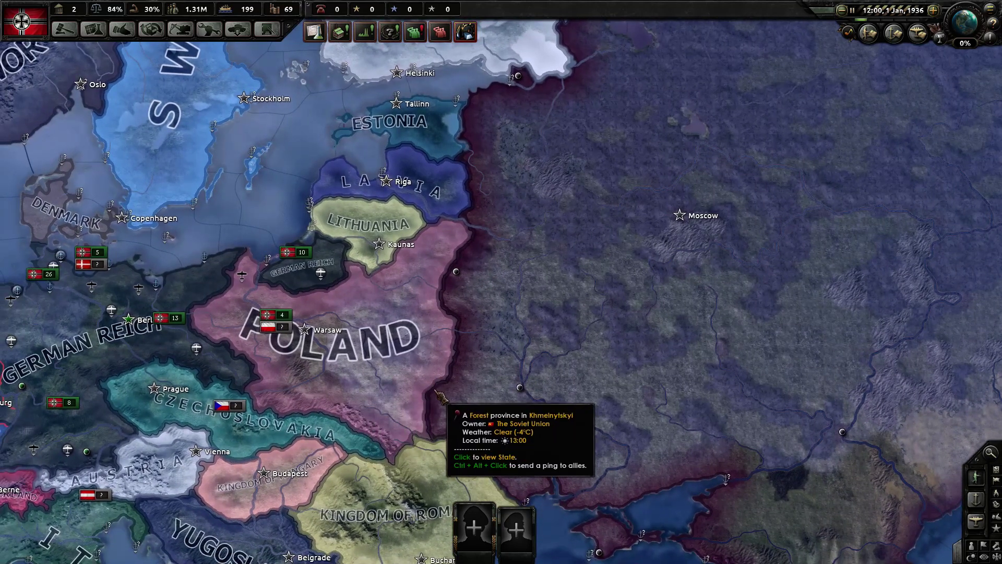
# Step: Switch to the Excel sheet and skim all the doctrine sections, returning to Mobile Warfare
pyautogui.hotkey('alt', 'Tab')
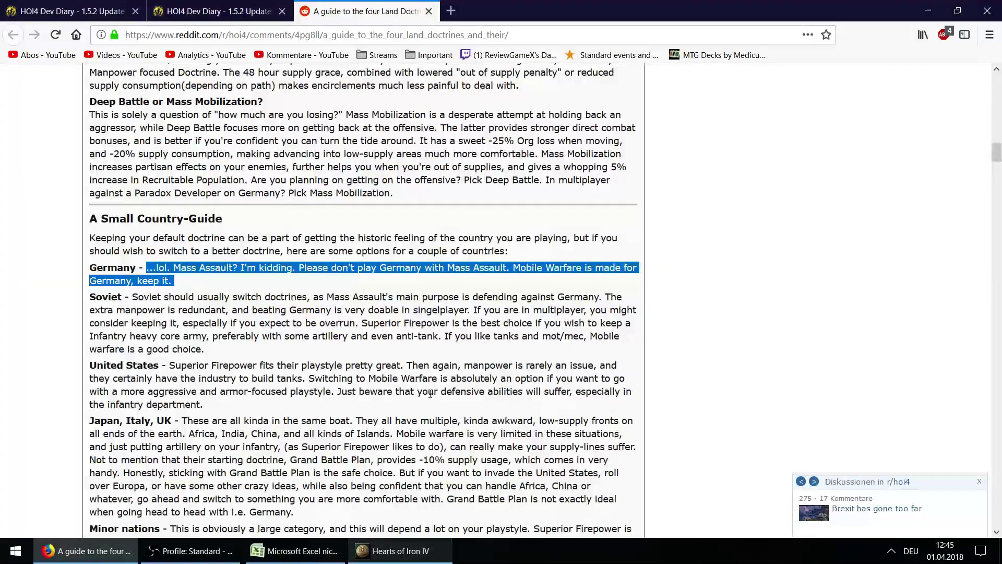
pyautogui.click(295, 550)
pyautogui.scroll(-15, 321, 430)
pyautogui.scroll(-5, 321, 431)
pyautogui.scroll(20, 321, 429)
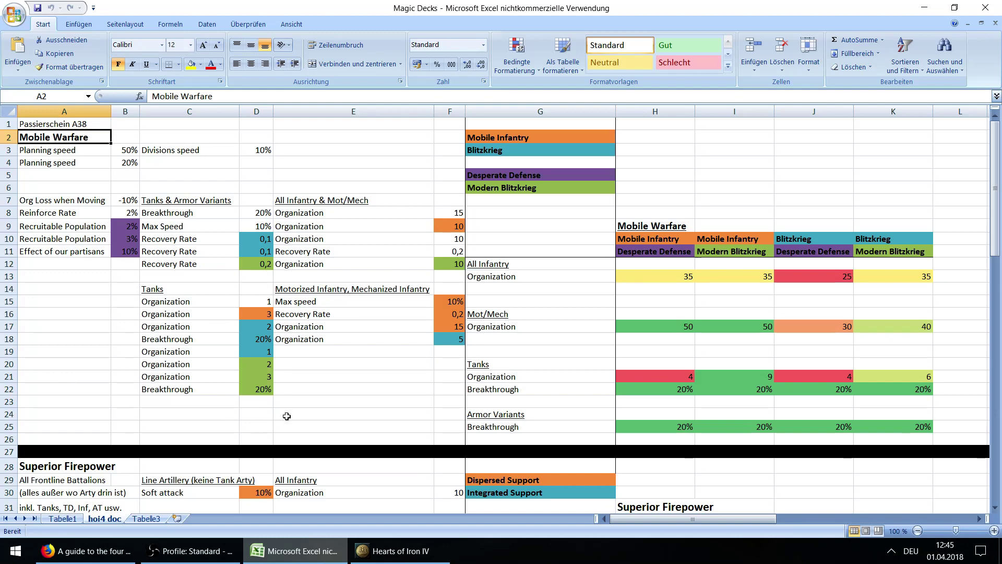
# Step: Check the tank Organization and Breakthrough values for Mobile Infantry with Modern Blitzkrieg in the Mobile Warfare table
pyautogui.click(753, 379)
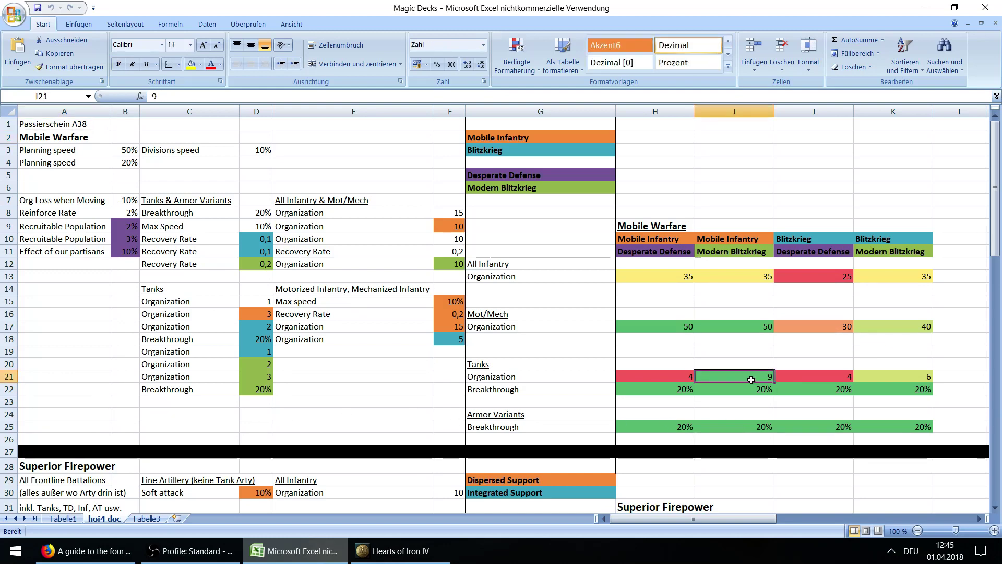
pyautogui.click(753, 387)
pyautogui.click(754, 379)
pyautogui.click(754, 386)
pyautogui.click(755, 364)
pyautogui.click(757, 379)
pyautogui.click(713, 353)
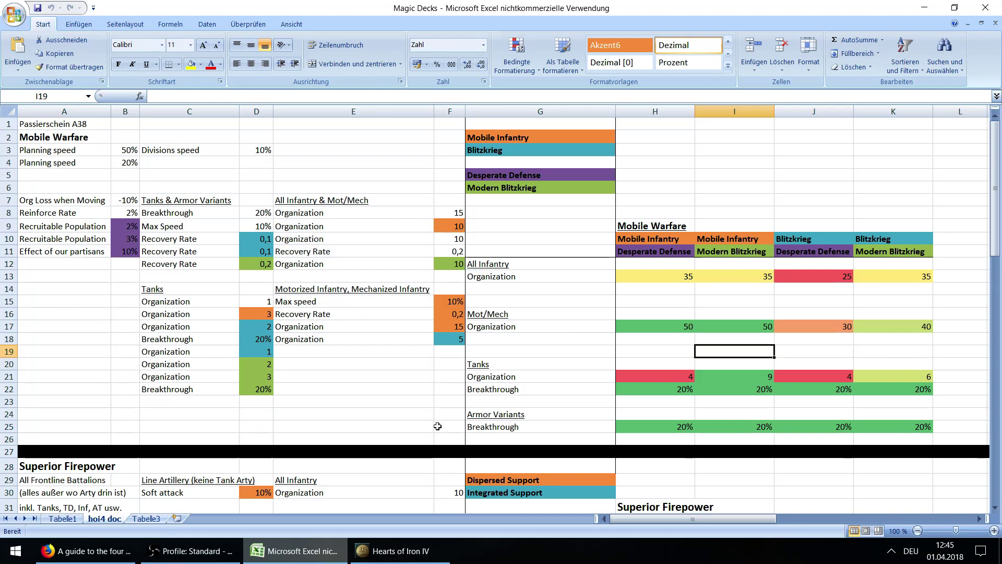
pyautogui.click(372, 379)
pyautogui.click(391, 361)
pyautogui.click(392, 388)
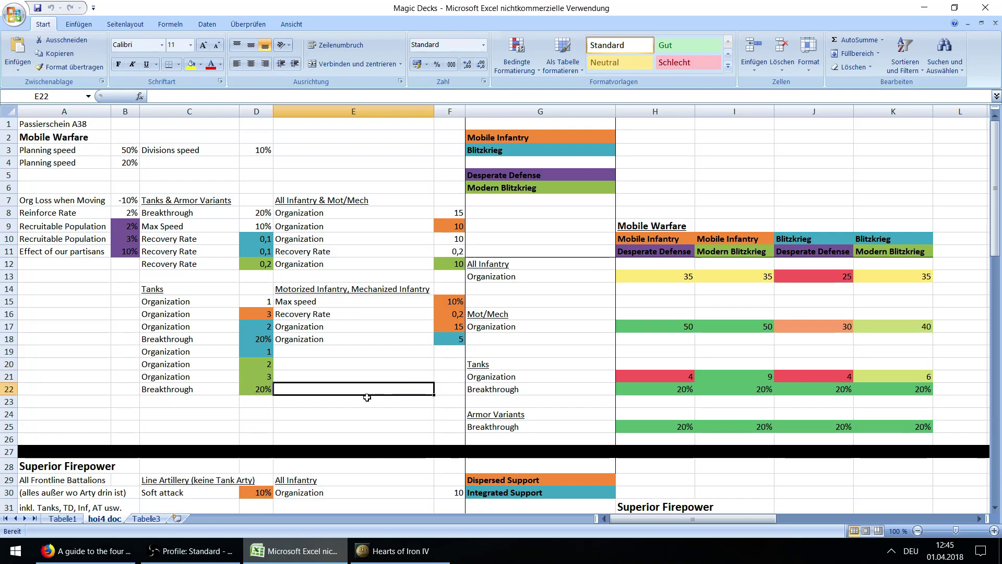